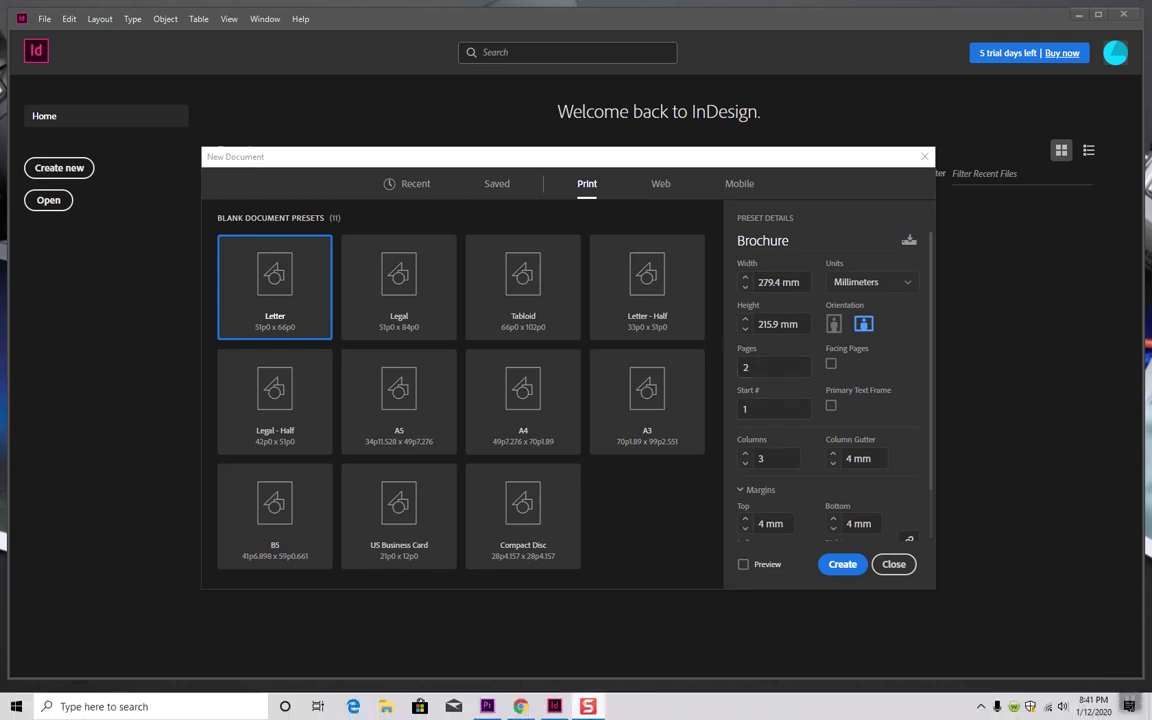
- Switch to Chrome and open the brochure workshop document through the link in the class agenda of 1/10/2020
mouse_move(588, 706)
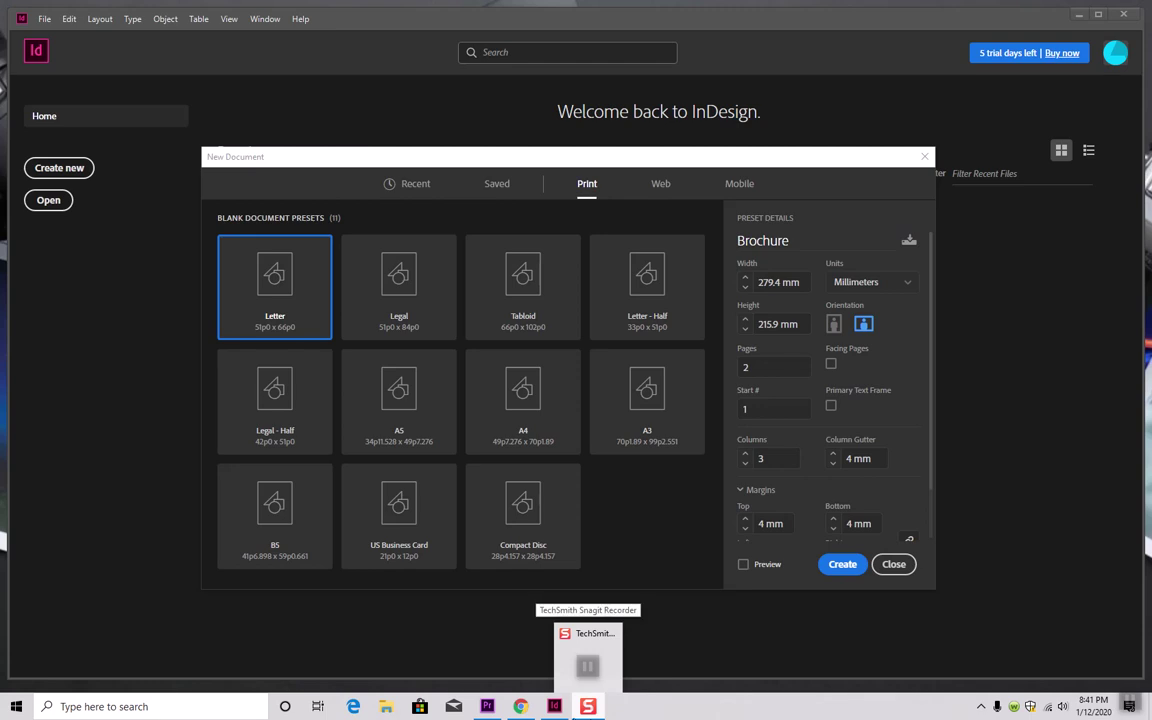
left_click(520, 706)
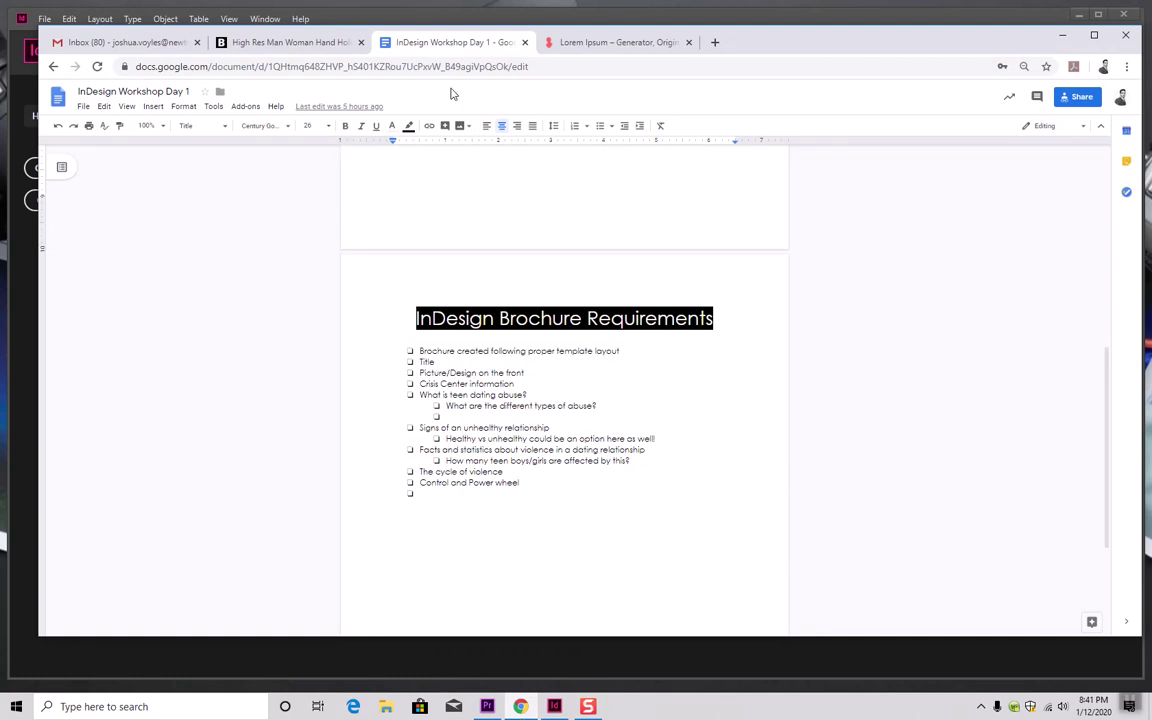
scroll(590, 390, "up", 10)
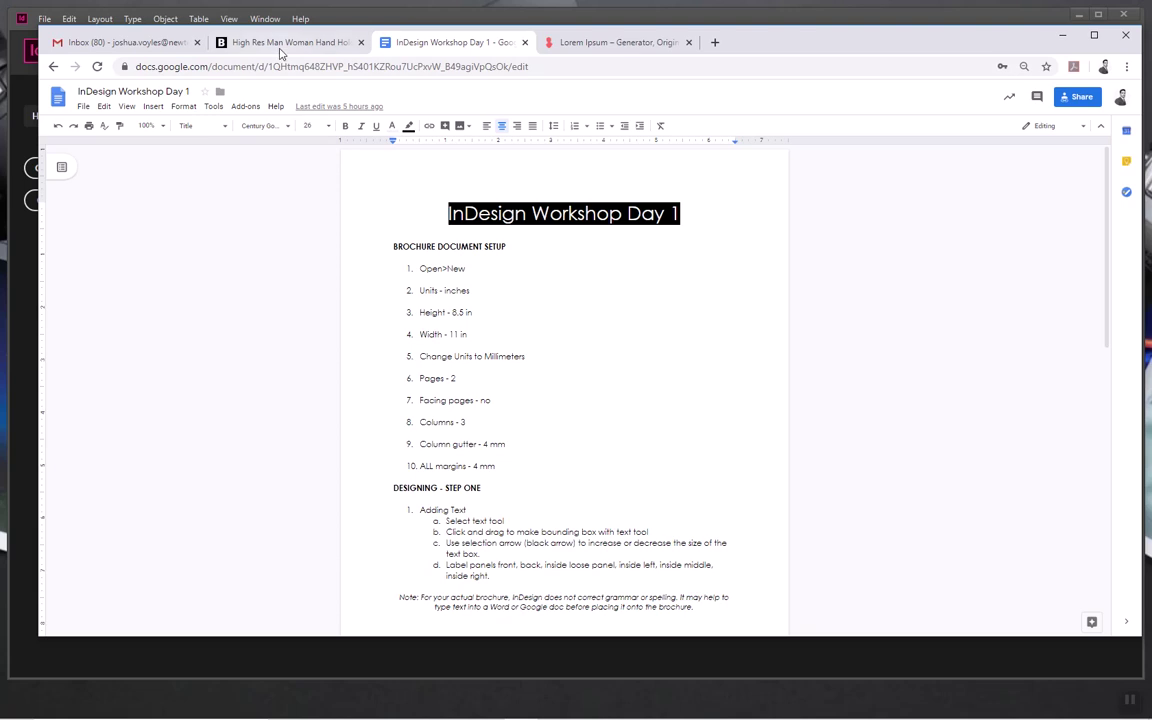
left_click(54, 67)
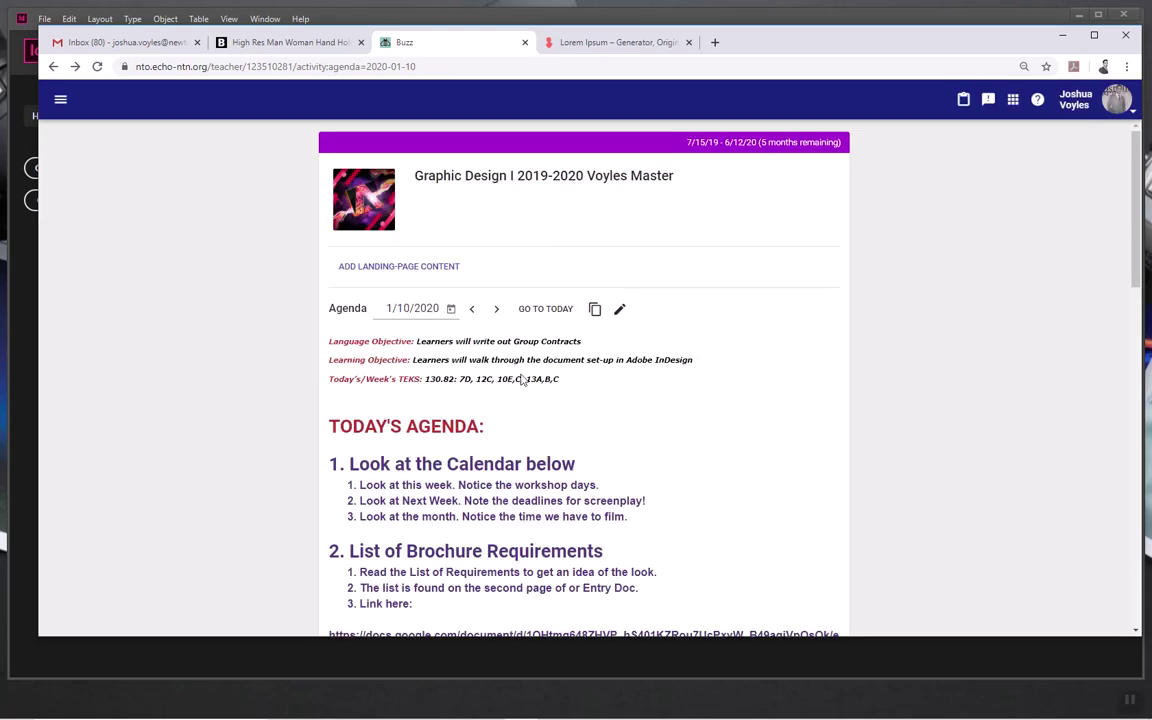
scroll(521, 379, "down", 2)
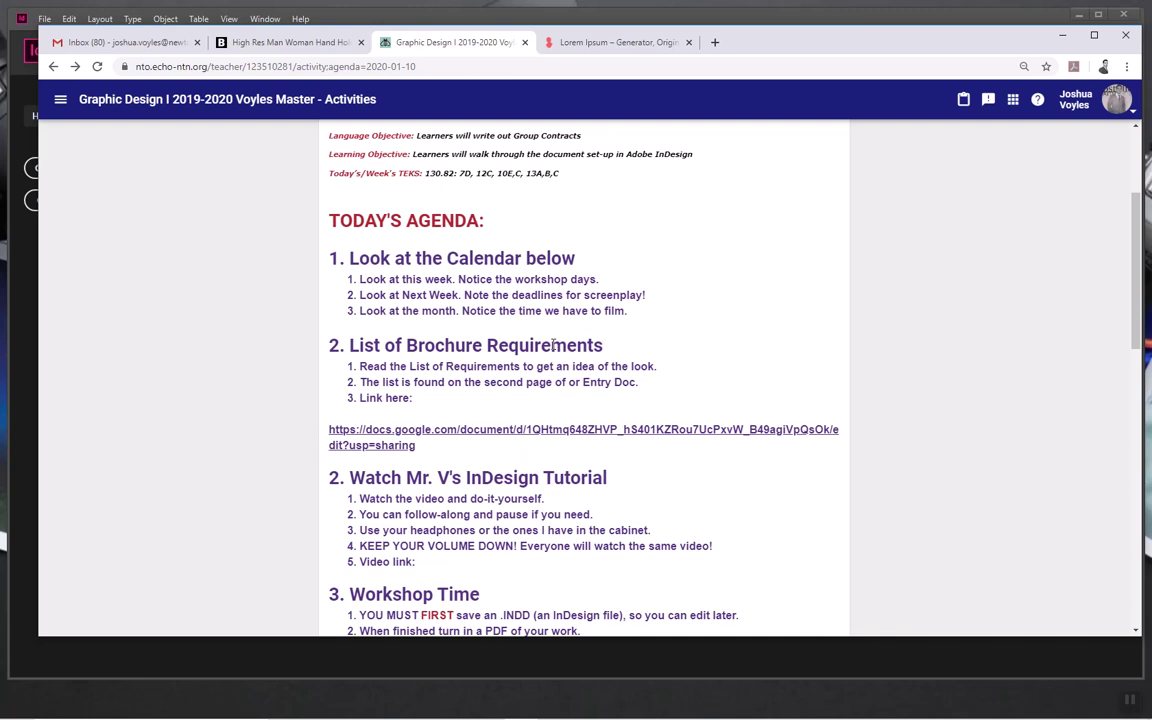
left_click(419, 438)
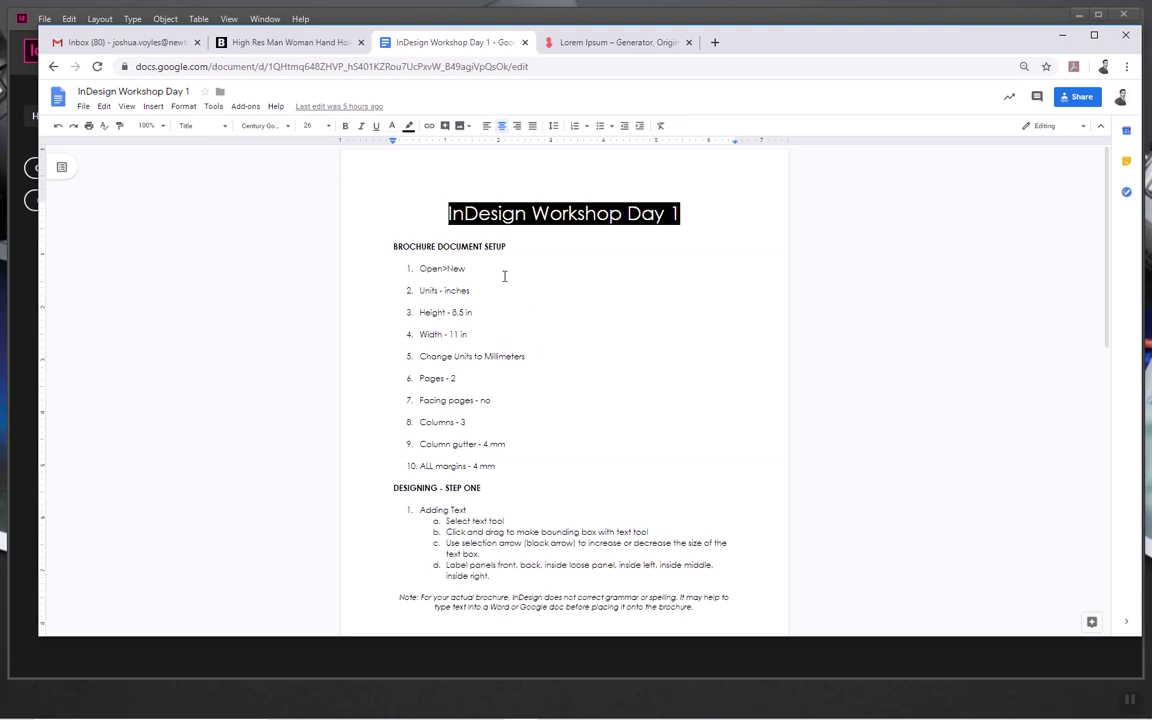
- Examine the document setup instructions, the Adding Text steps and the InDesign Brochure Requirements checklist
scroll(618, 398, "down", 1)
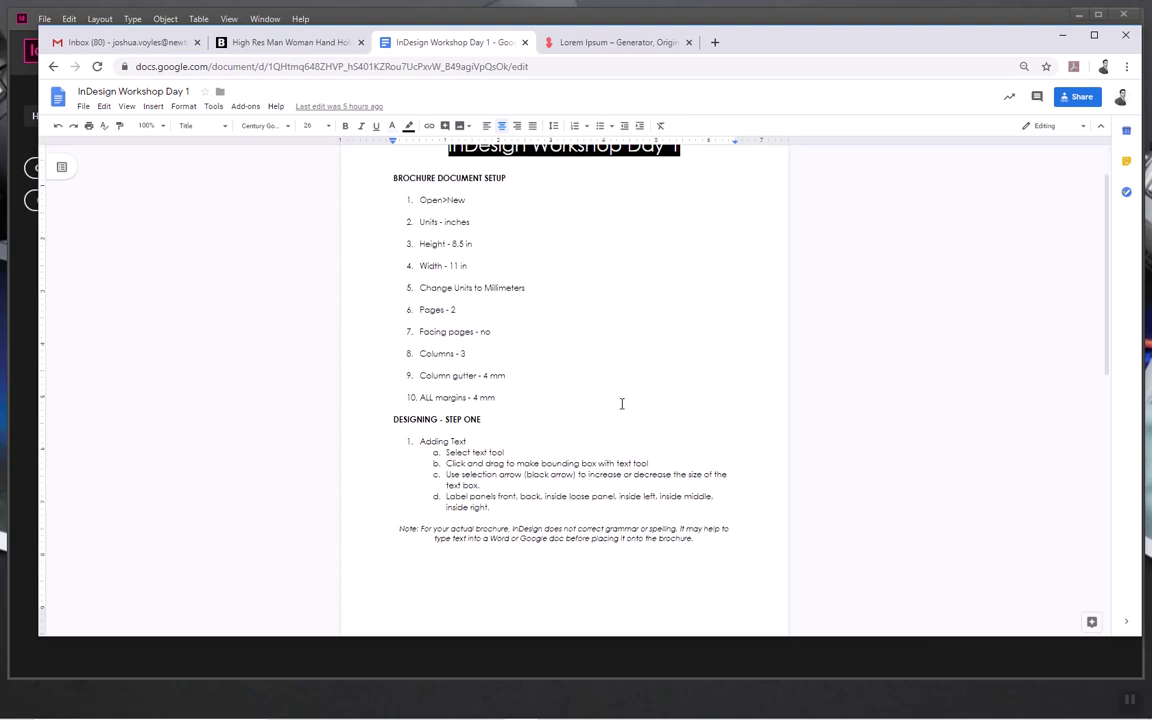
scroll(621, 403, "down", 1)
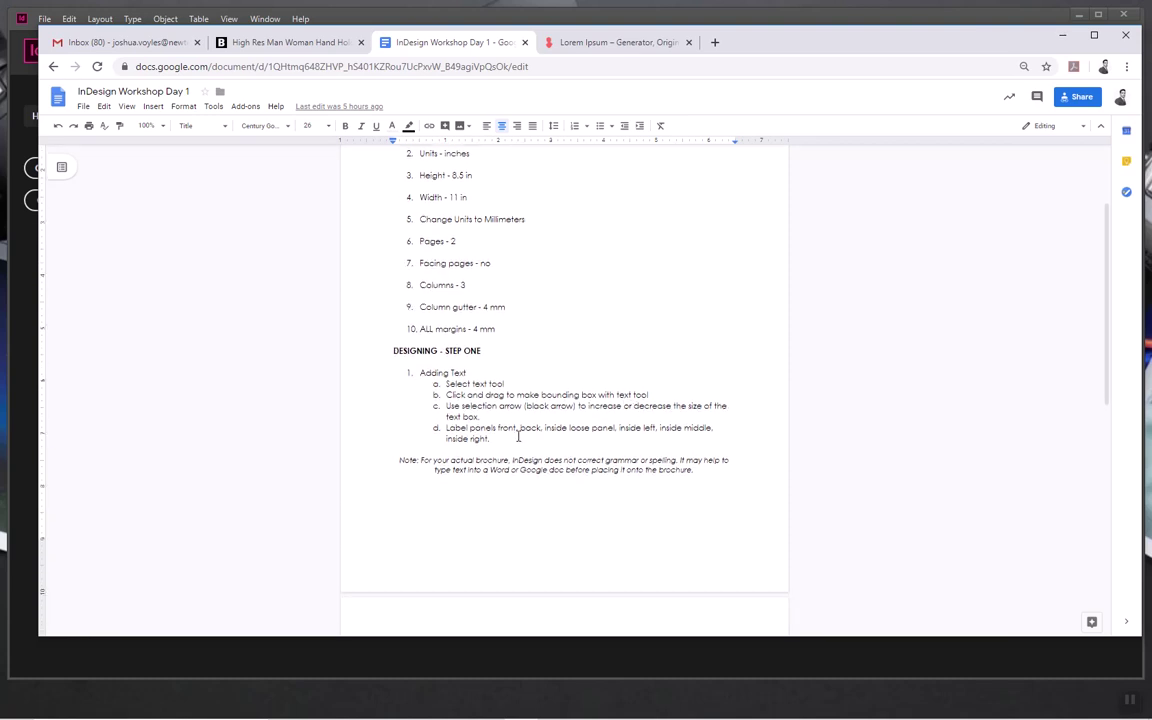
scroll(630, 373, "down", 3)
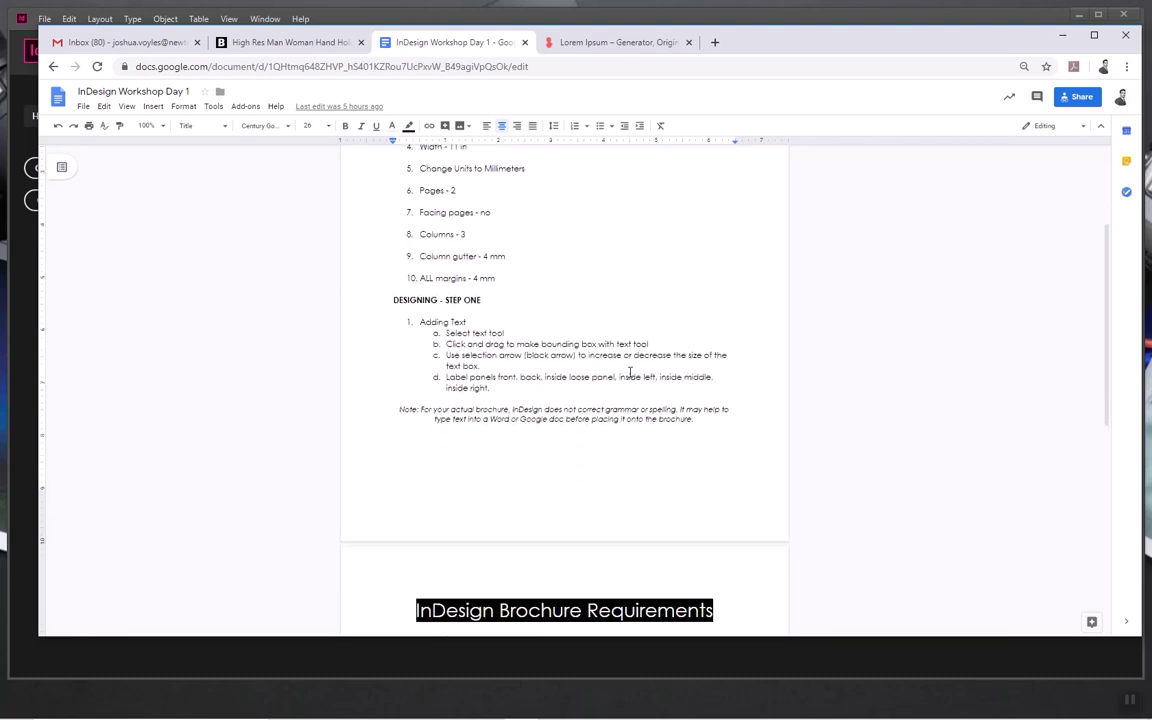
scroll(579, 401, "down", 3)
scroll(579, 401, "up", 7)
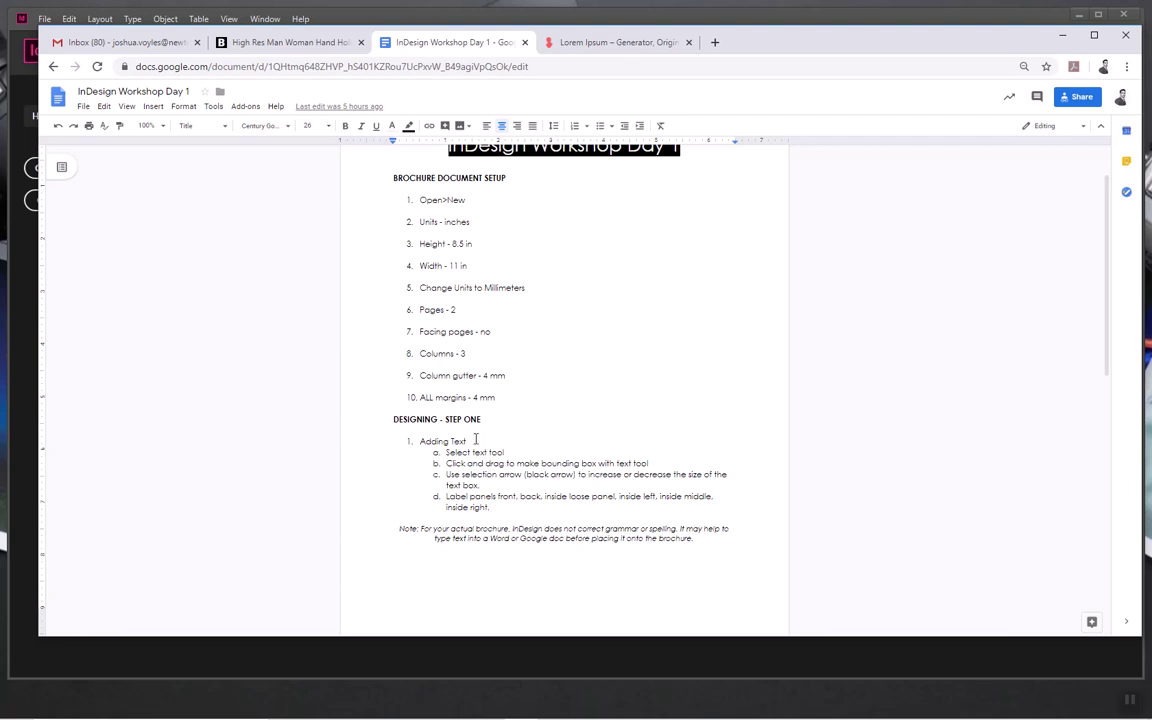
scroll(560, 392, "down", 4)
scroll(560, 392, "down", 1)
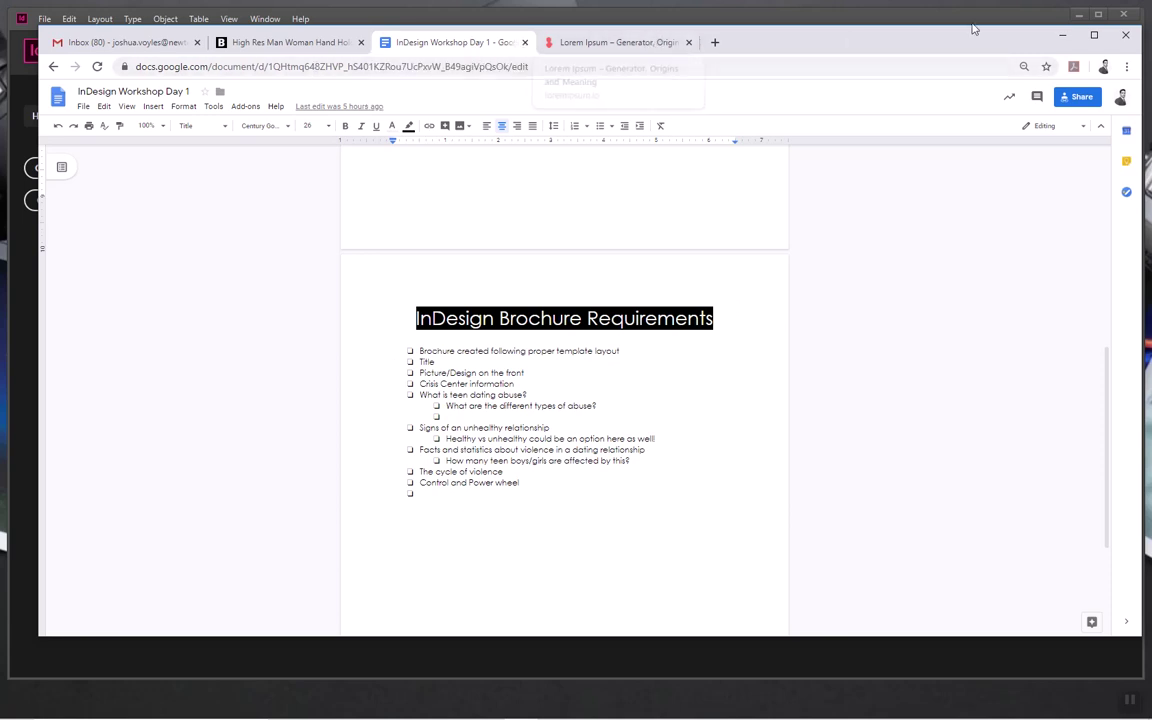
- Switch back to InDesign, review the margin settings and create the Brochure document with the values already entered
left_click(1062, 35)
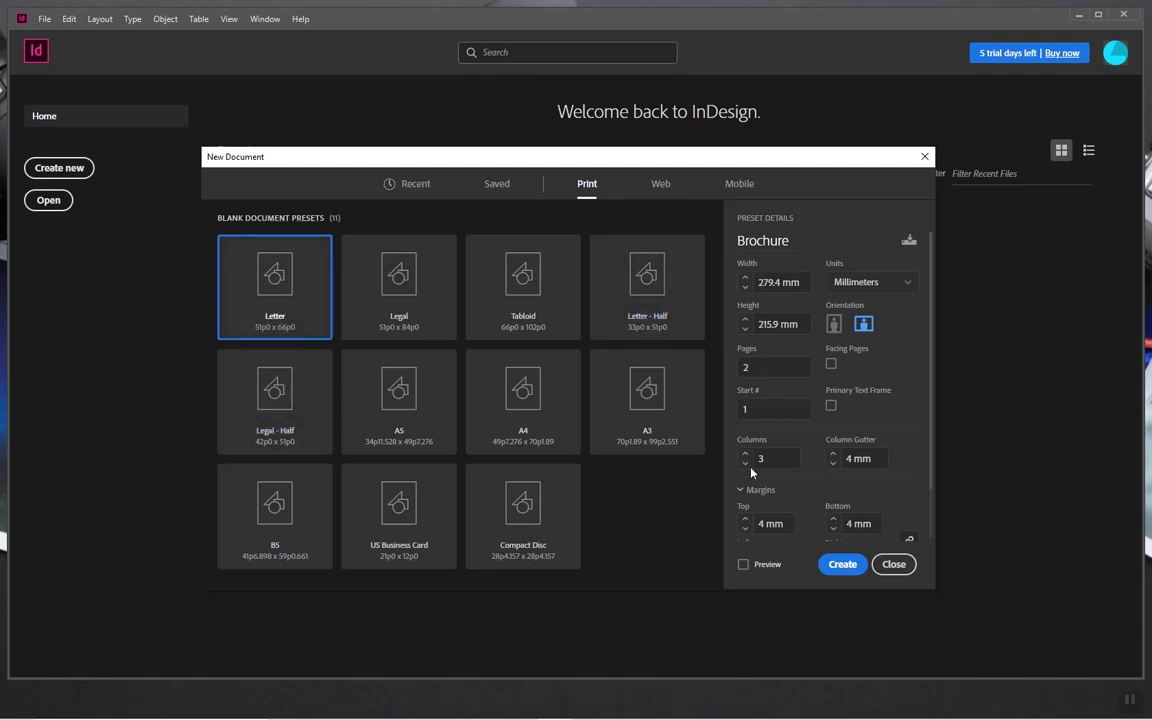
scroll(754, 410, "down", 2)
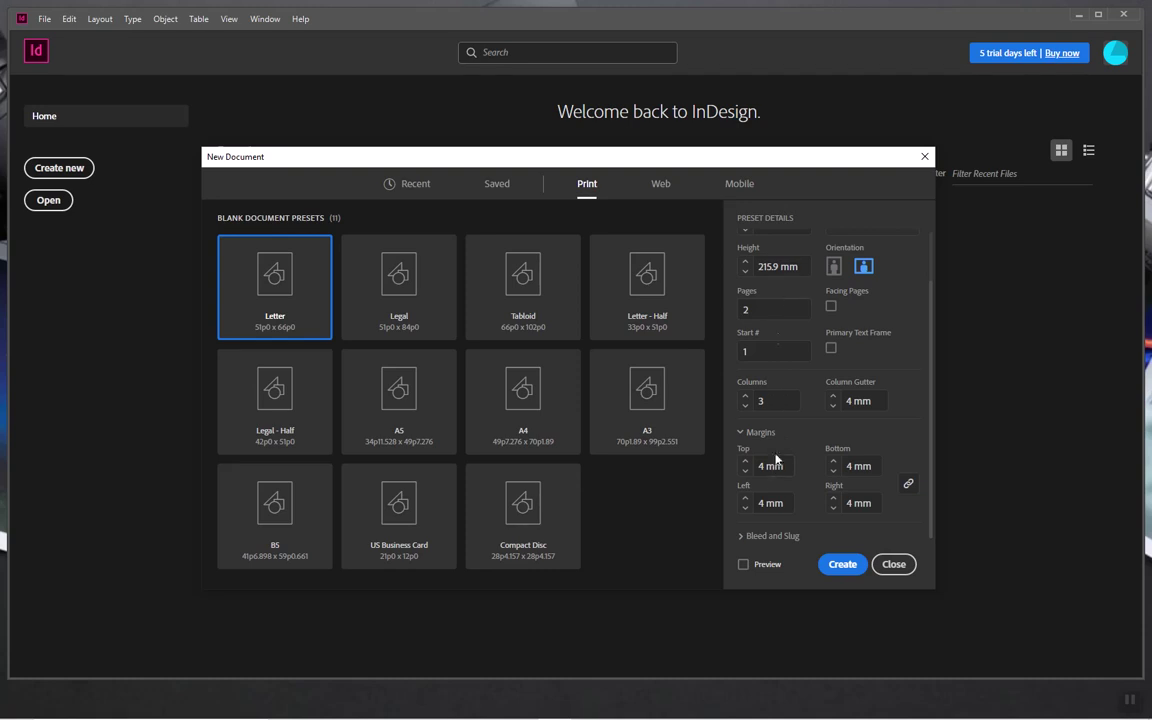
left_click(836, 564)
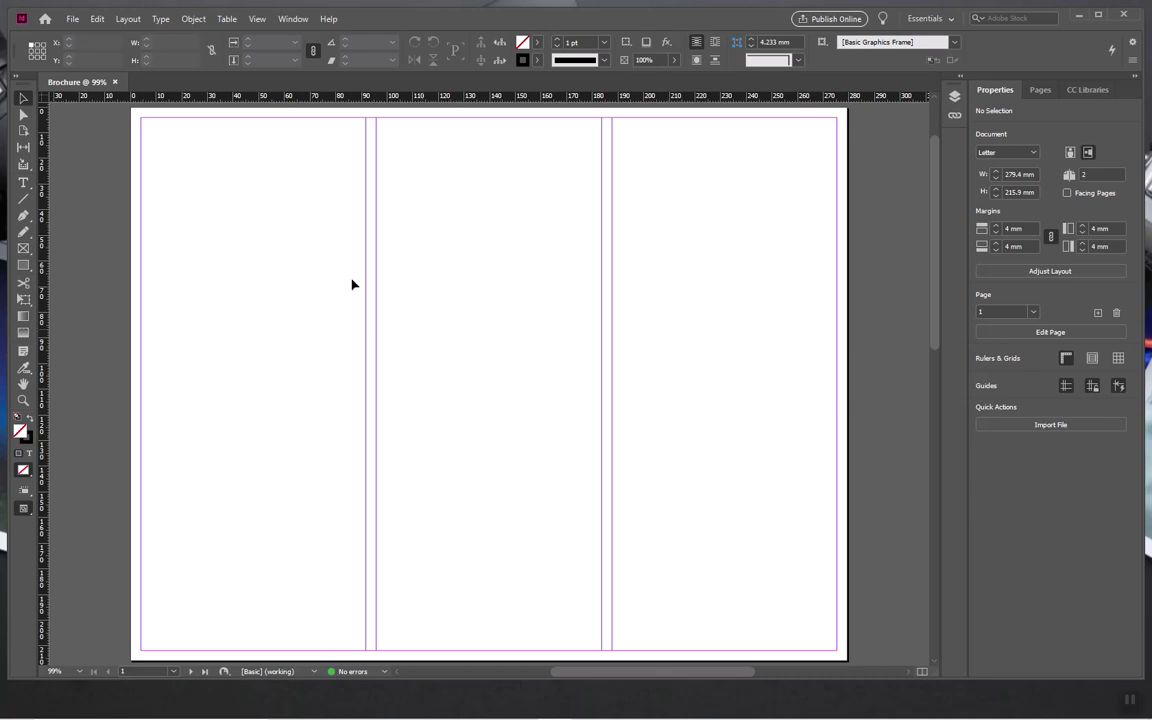
- Look over both pages of the brochure with the Hand tool and return to page 1
left_click(23, 385)
left_click_drag(465, 455, 470, 447)
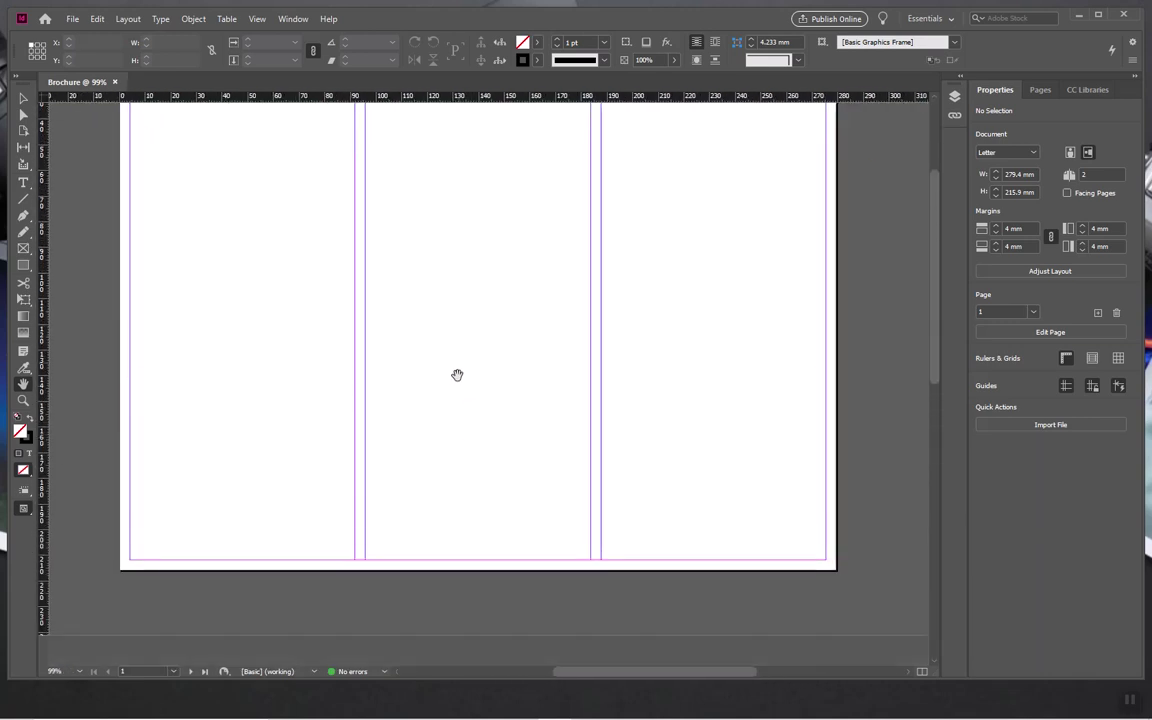
left_click_drag(458, 375, 465, 234)
scroll(465, 465, "down", 4)
scroll(504, 380, "down", 3)
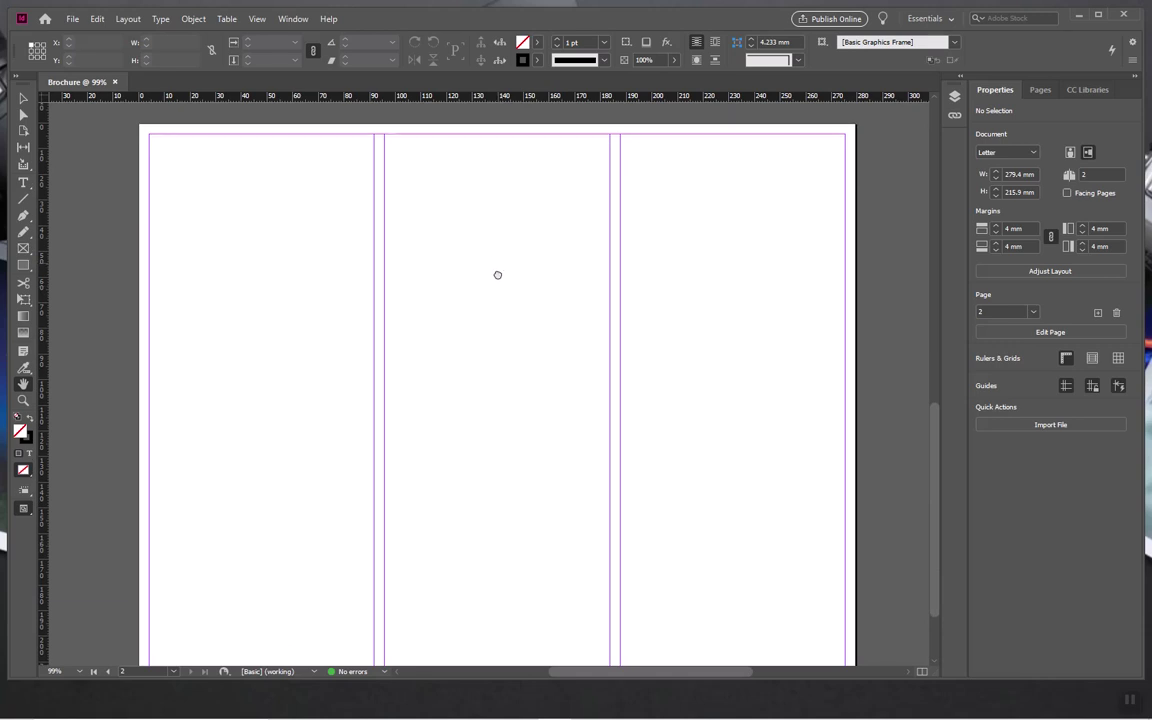
scroll(496, 275, "up", 6)
scroll(524, 365, "up", 2)
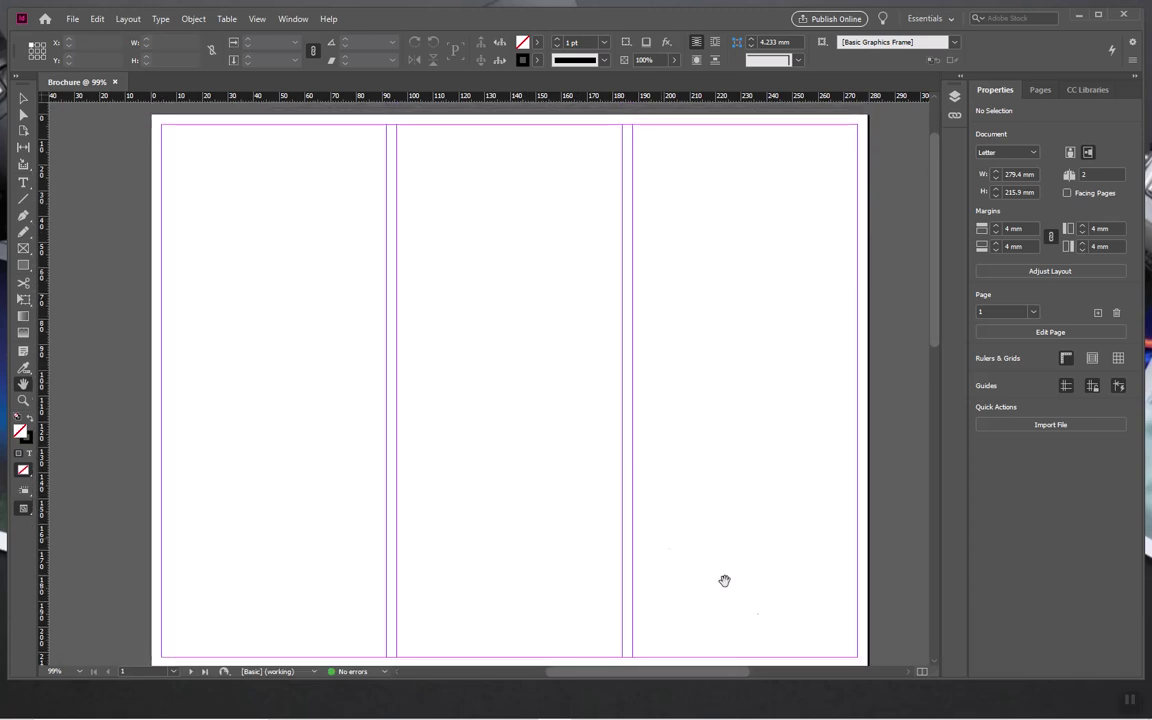
scroll(786, 690, "up", 1)
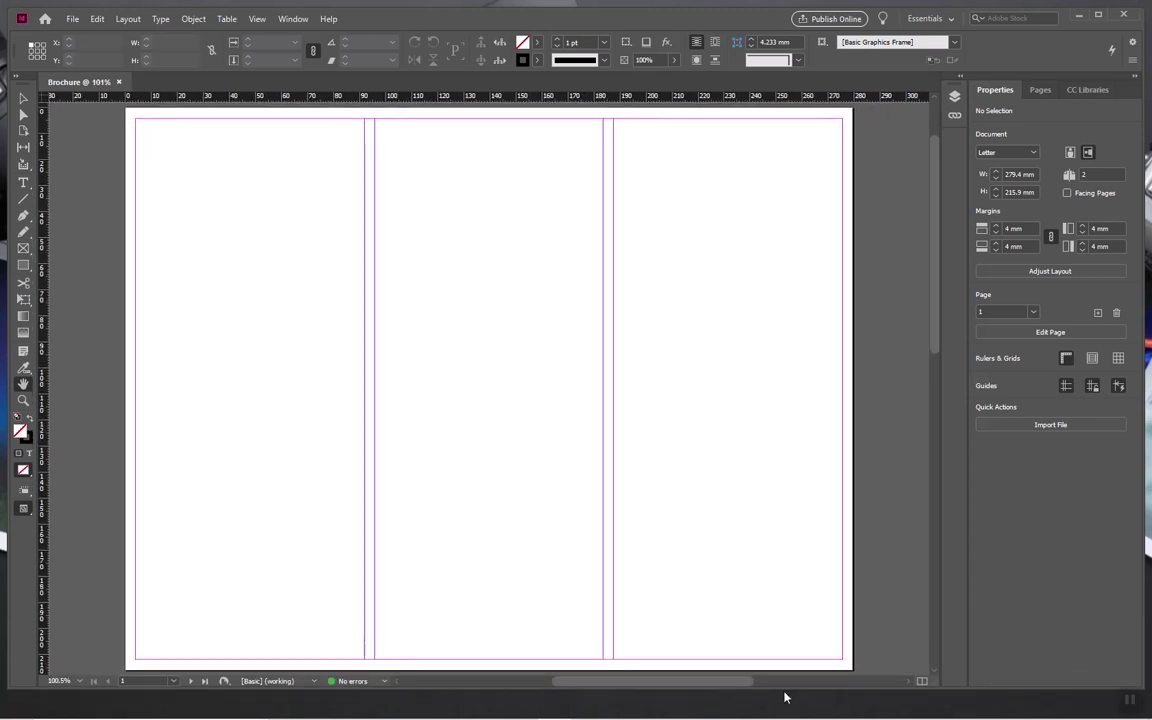
- Use the Zoom tool to magnify page 1 up to 200% and zoom back out to 100%
left_click(21, 403)
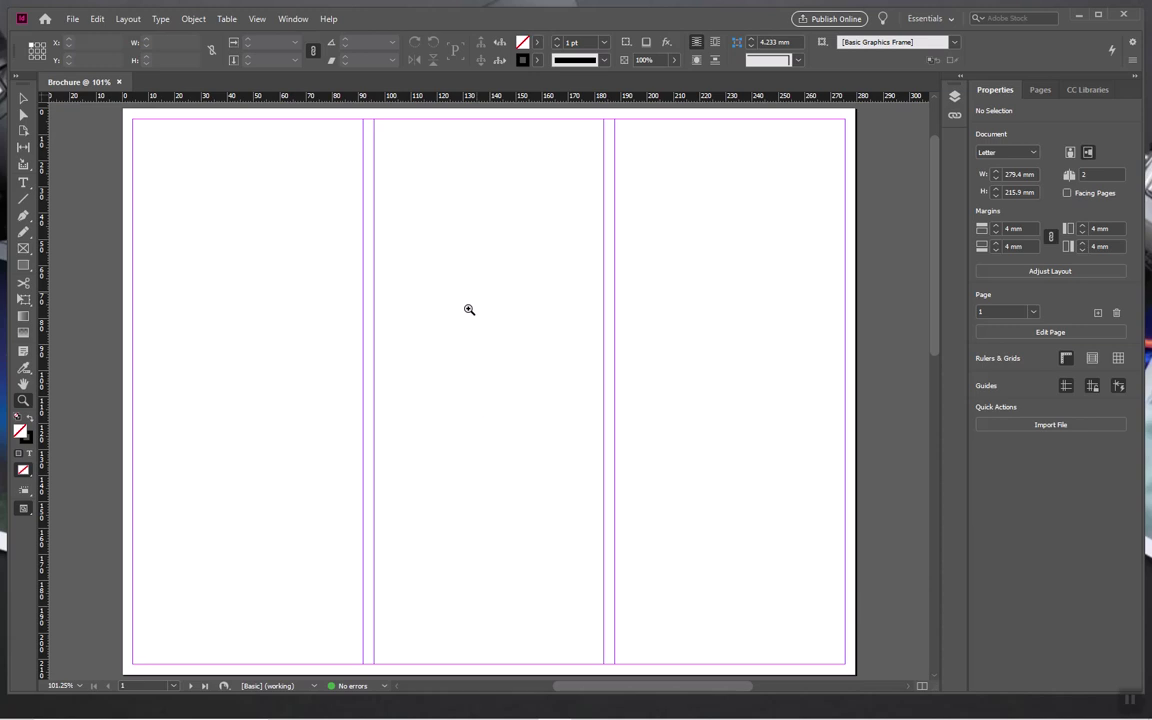
left_click(499, 285)
left_click(627, 197)
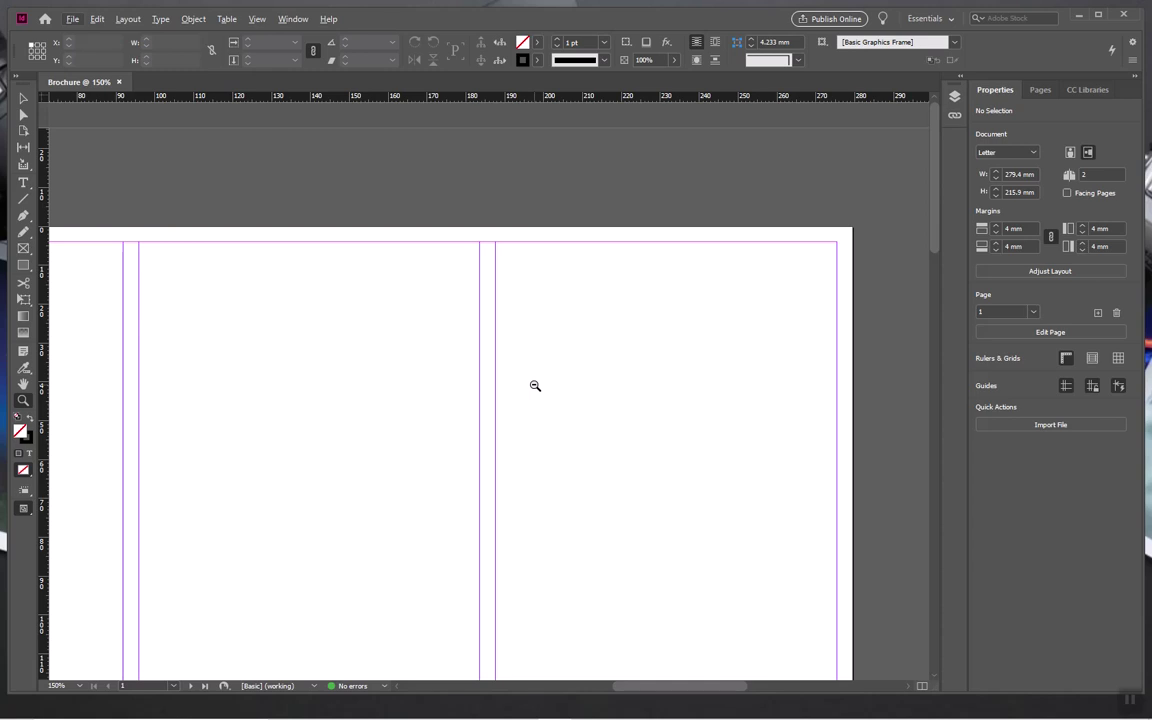
key("ctrl+equal")
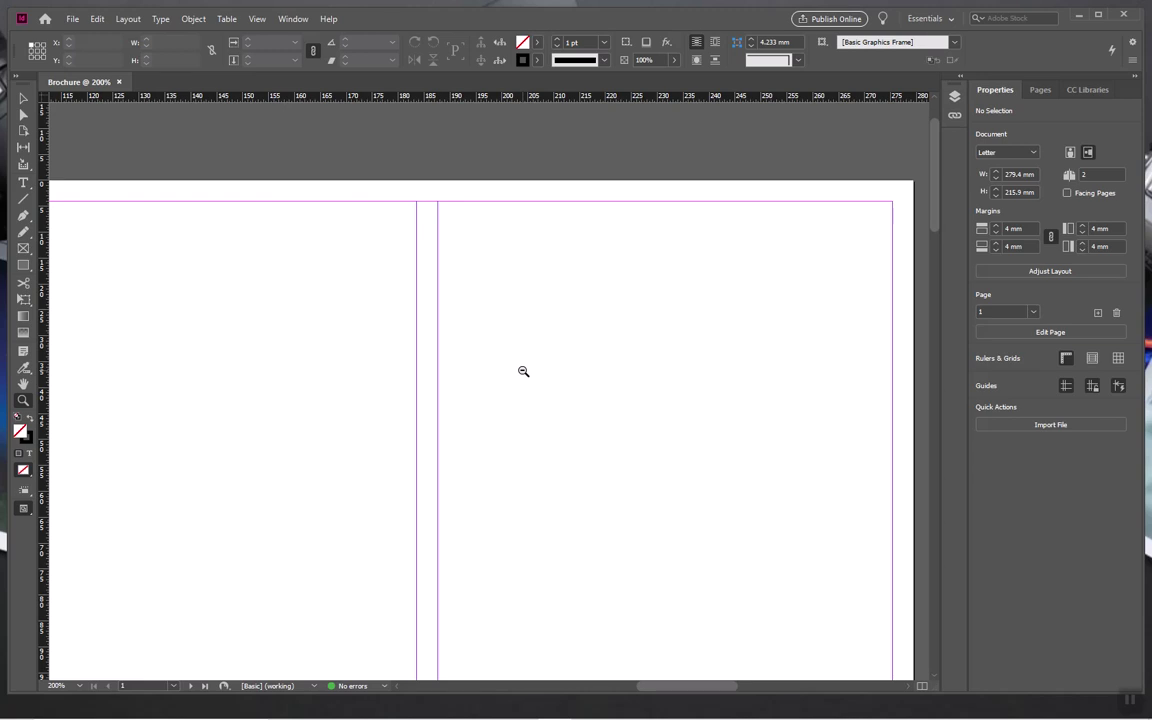
left_click(523, 371, "alt")
left_click(332, 463, "alt")
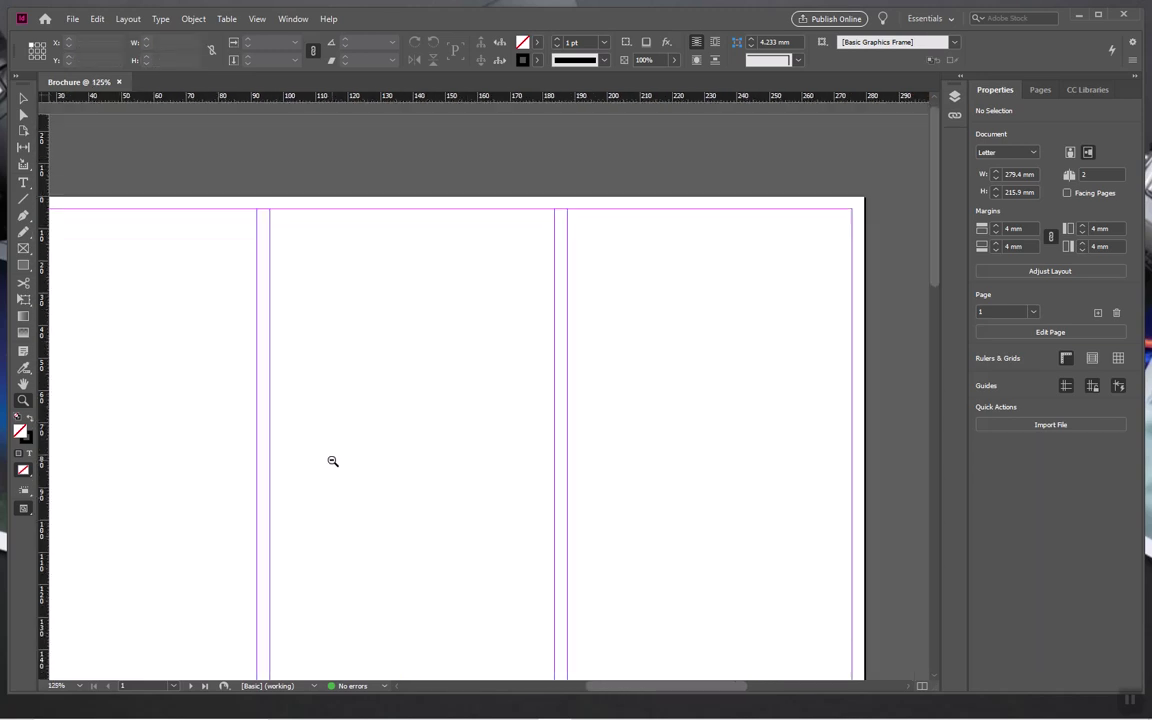
left_click(386, 480, "alt")
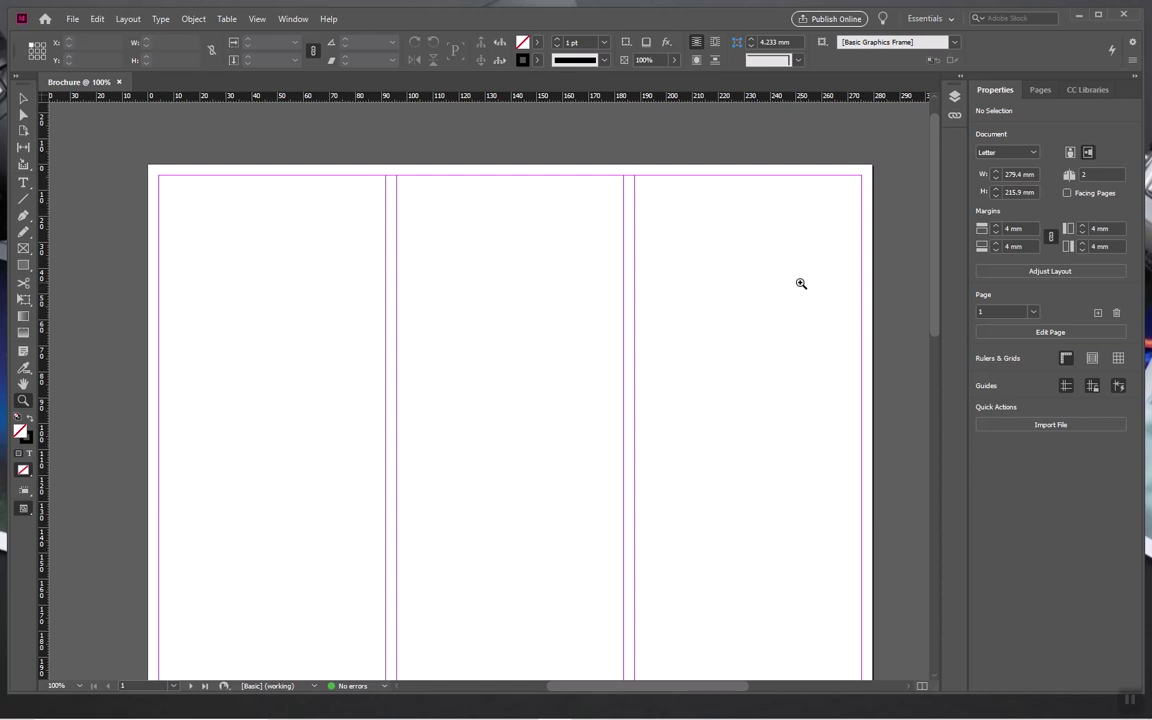
- Zoom in to 200% at the page's left edge, then fit page 1 in the window
scroll(801, 283, "down", 1)
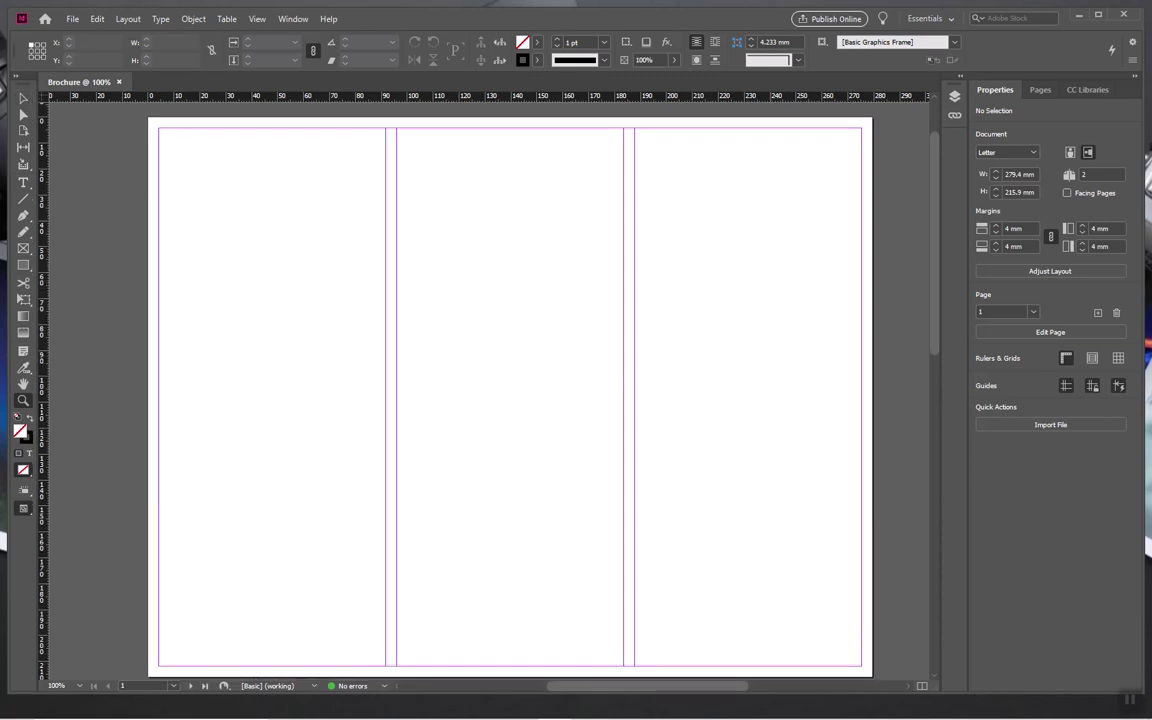
double_click(152, 311)
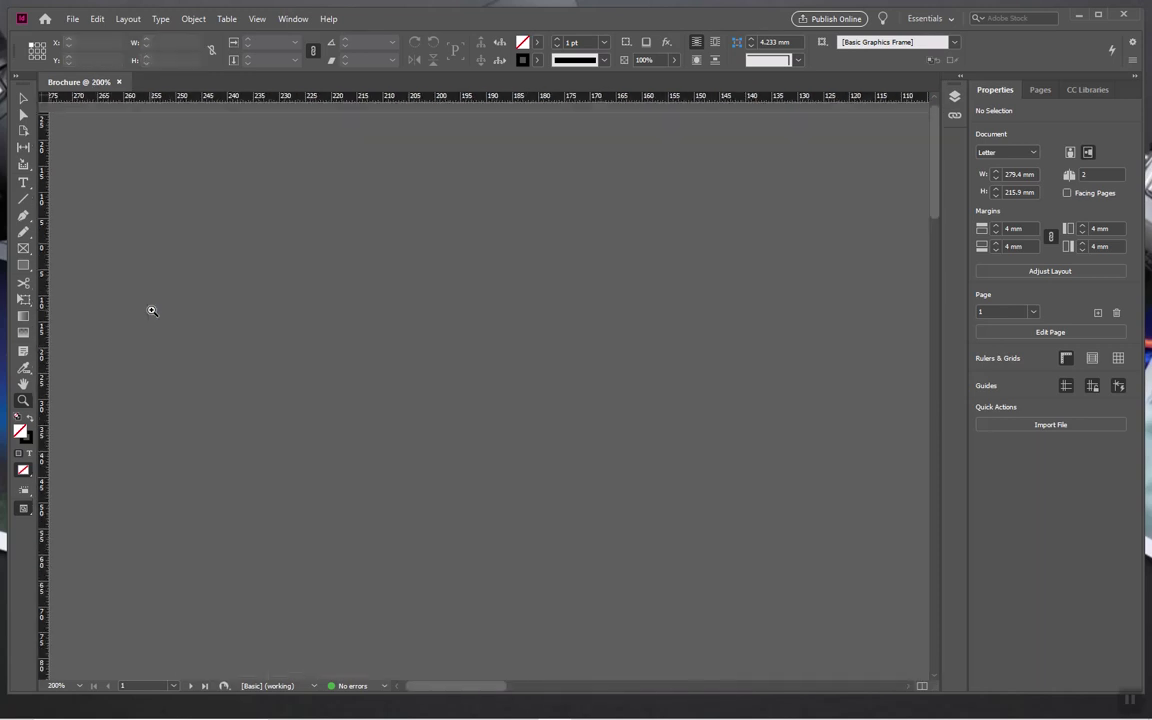
left_click(253, 20)
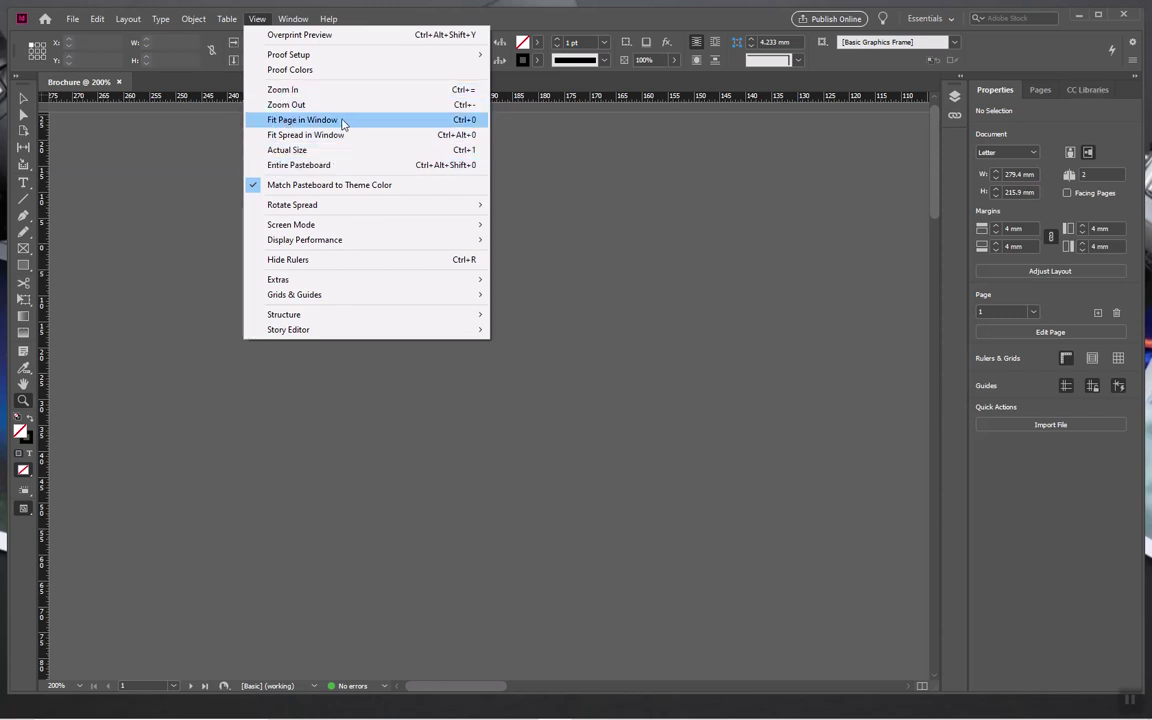
left_click(421, 119)
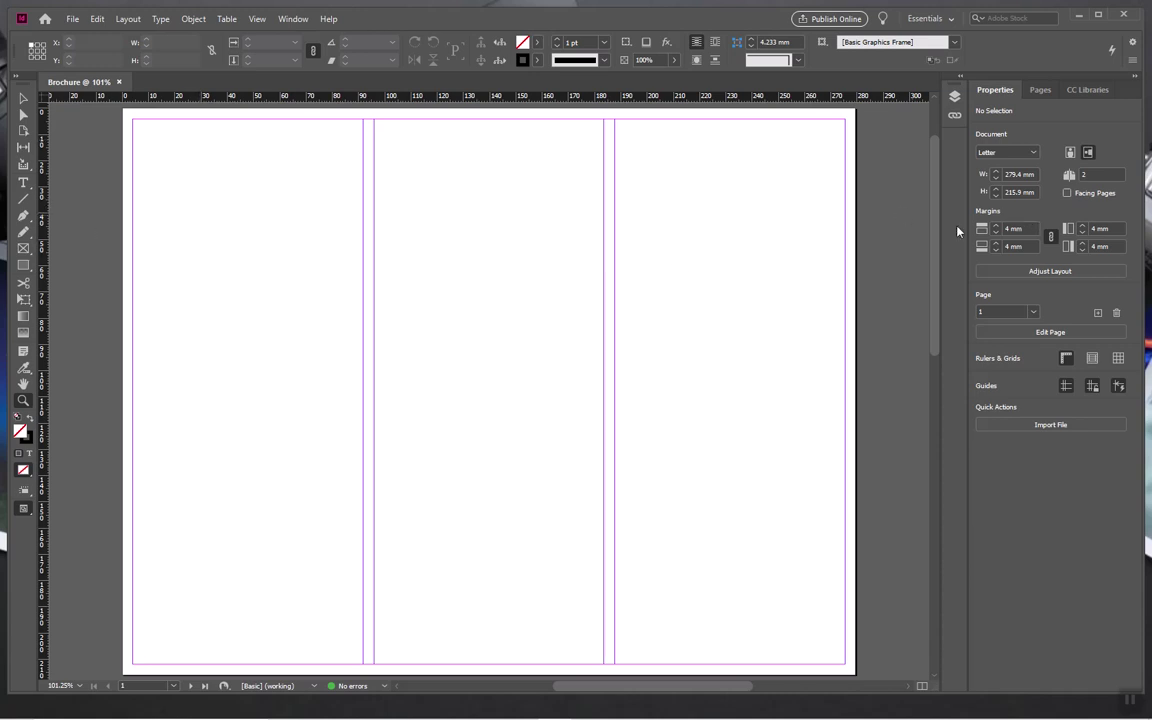
- Look through the document from page 1 to the end of page 2 and return to page 1
scroll(931, 238, "up", 2)
scroll(931, 238, "down", 4)
scroll(926, 239, "up", 2)
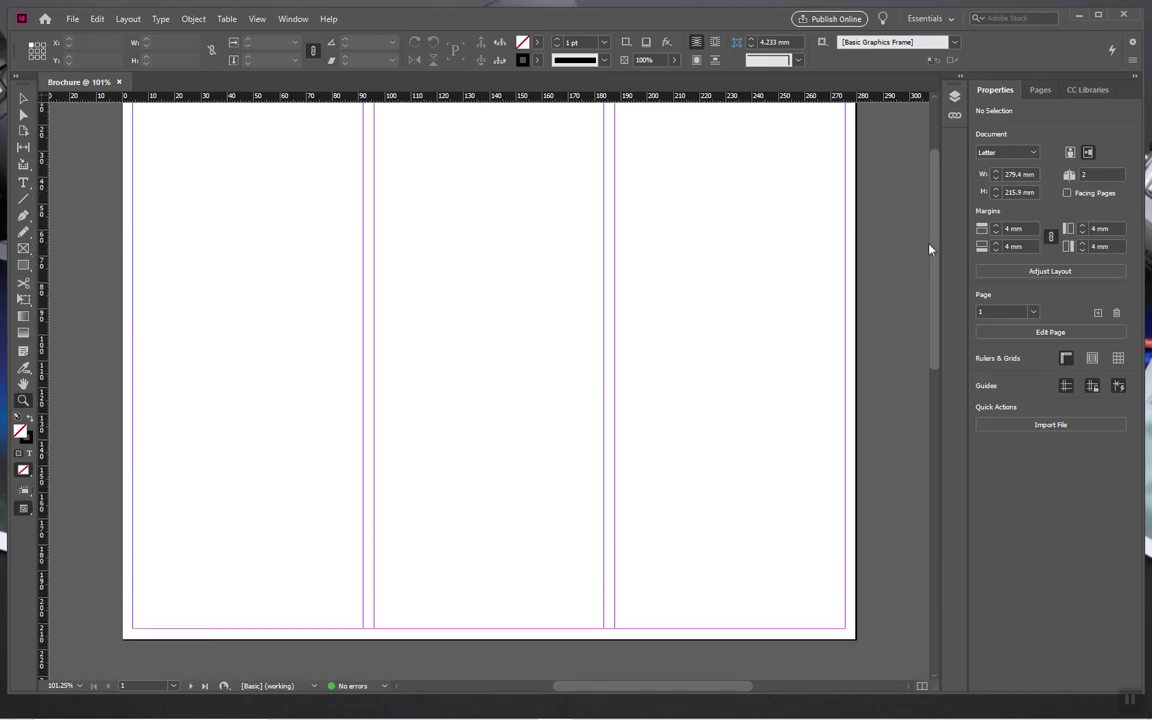
scroll(925, 240, "up", 1)
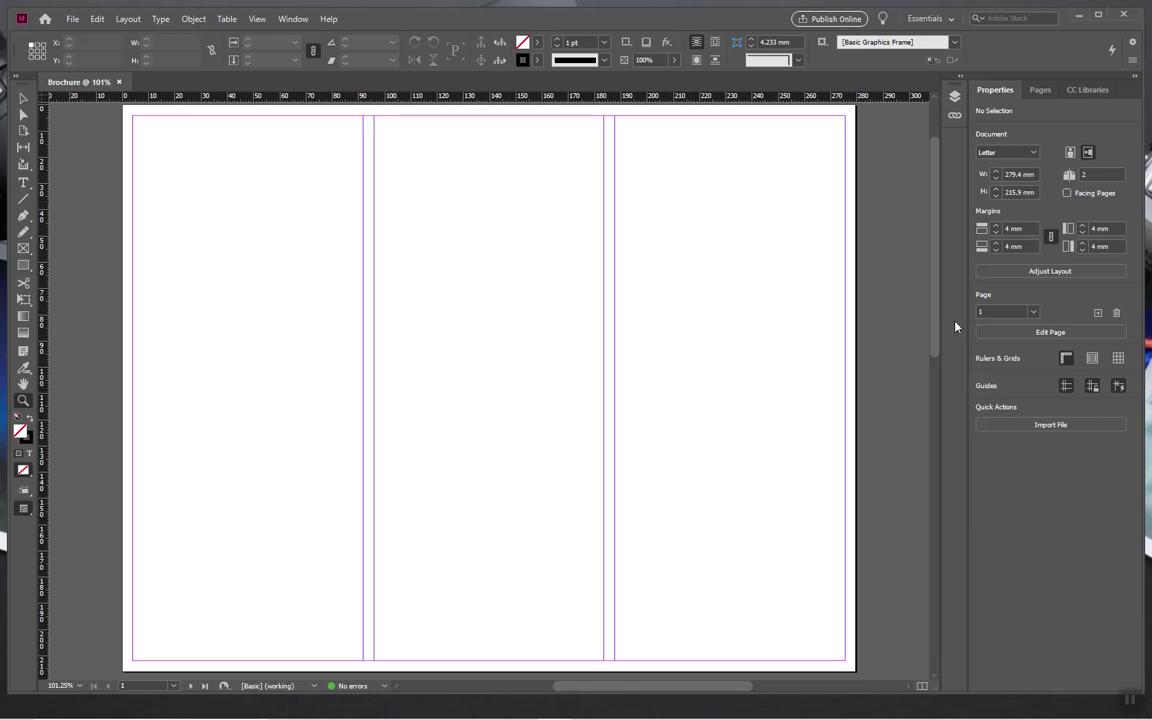
left_click_drag(934, 303, 923, 597)
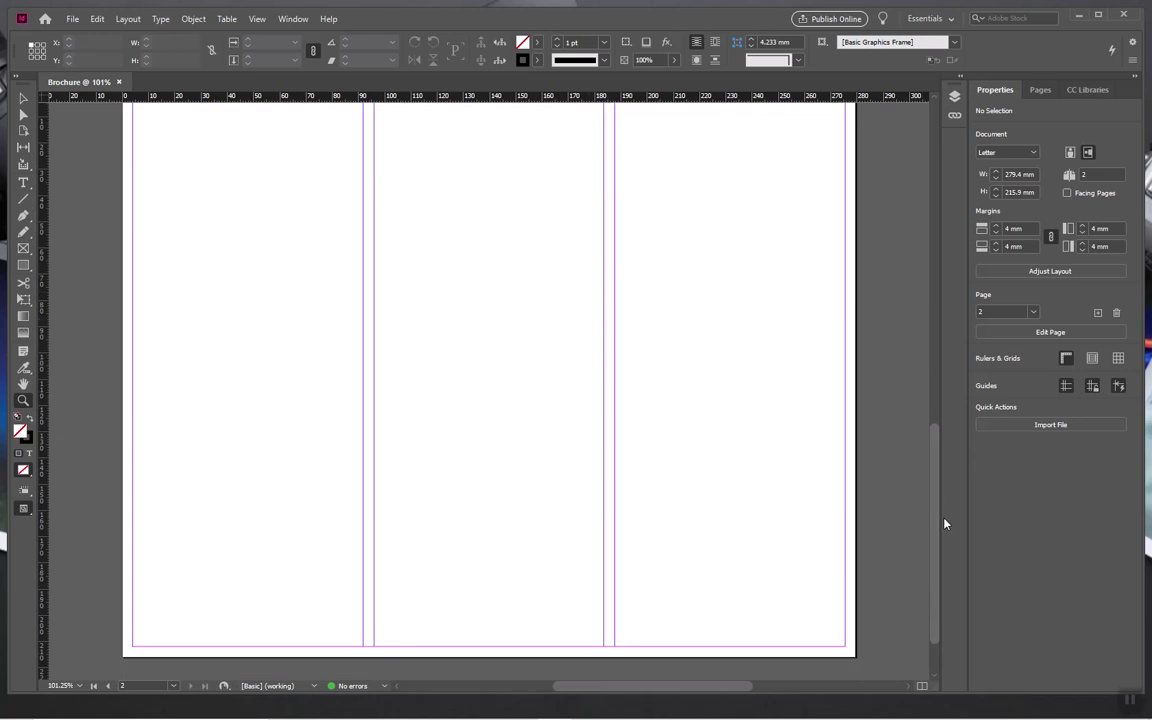
left_click_drag(935, 530, 940, 238)
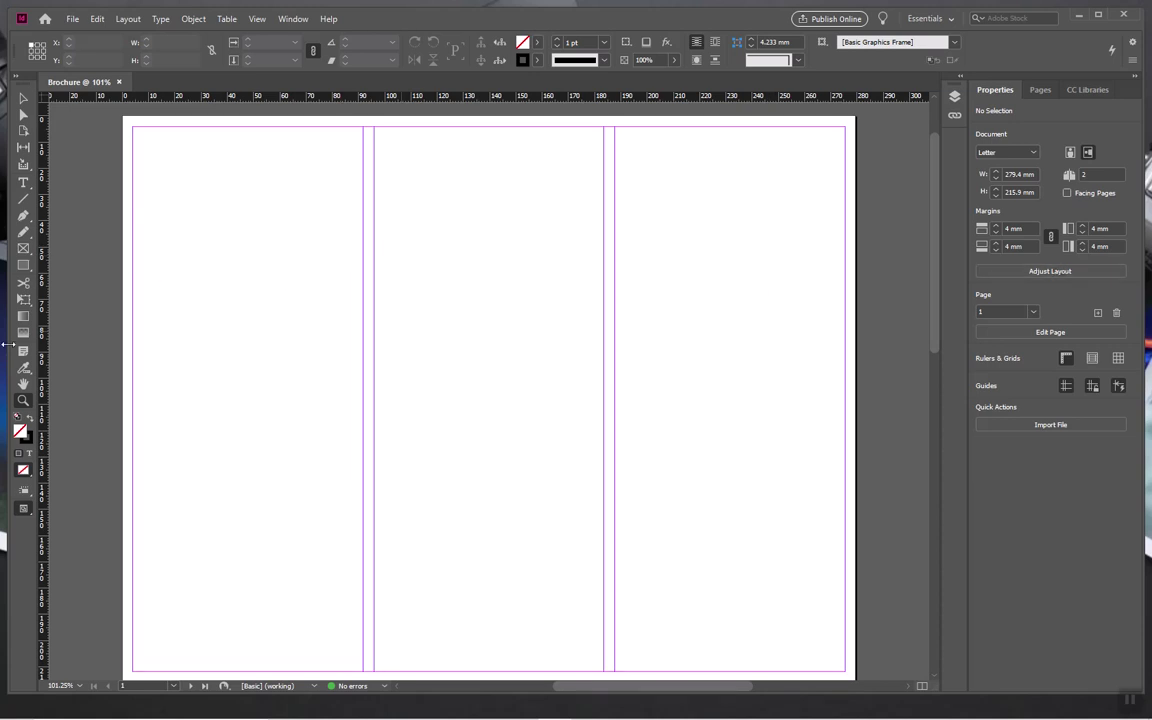
- Draw a rectangle about 282 by 48 mm across the top of page 1, slightly beyond the page edges
left_click(24, 268)
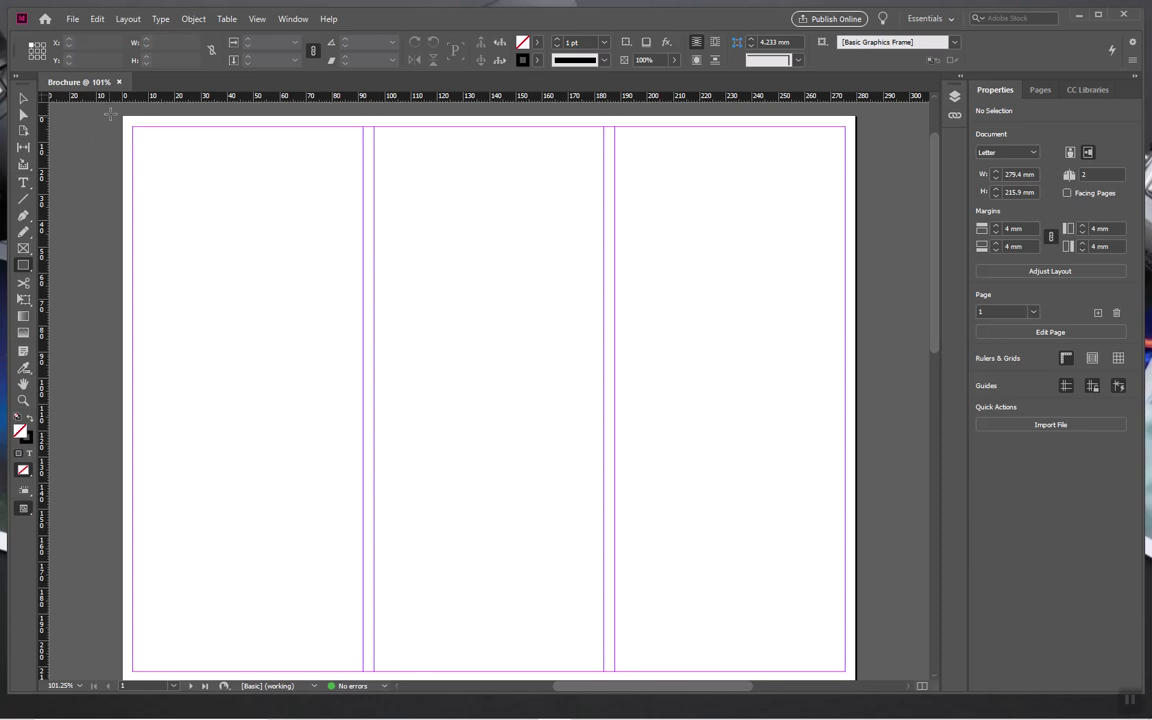
mouse_move(120, 113)
left_mouse_down()
mouse_move(257, 206)
mouse_move(488, 271)
mouse_move(858, 238)
left_mouse_up()
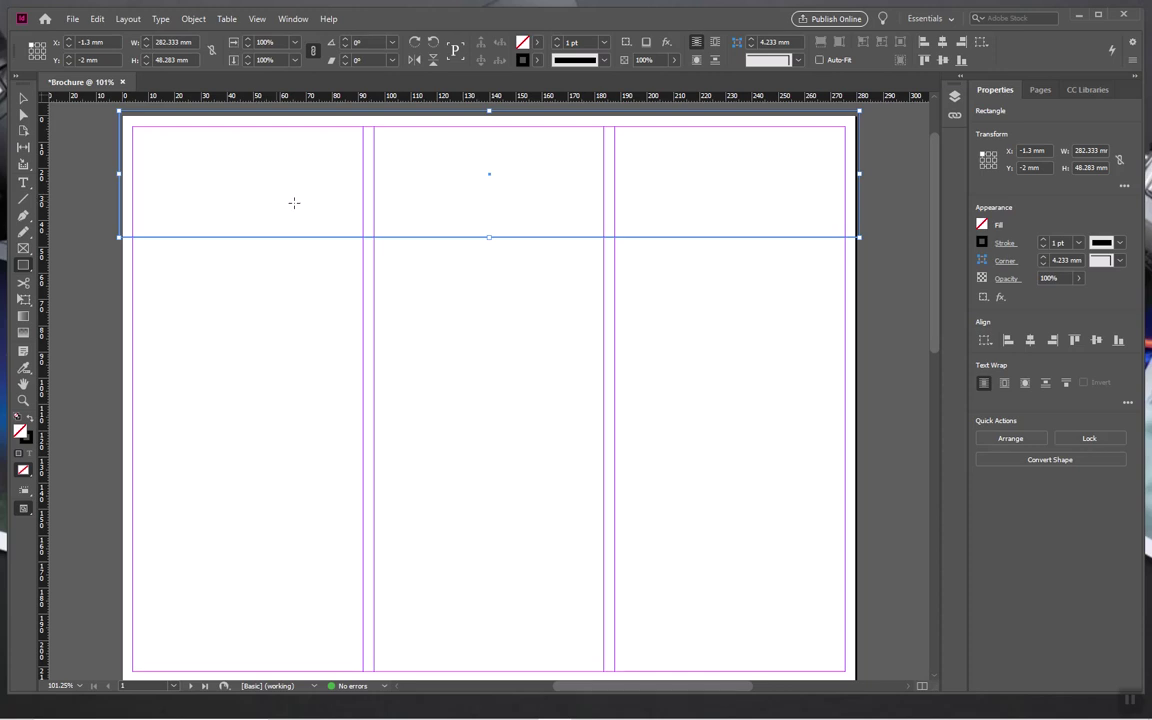
- Draw three more rectangles on page 1: about 39 by 38 mm, a large one left of centre, and about 48 by 35 mm
left_click_drag(464, 212, 569, 312)
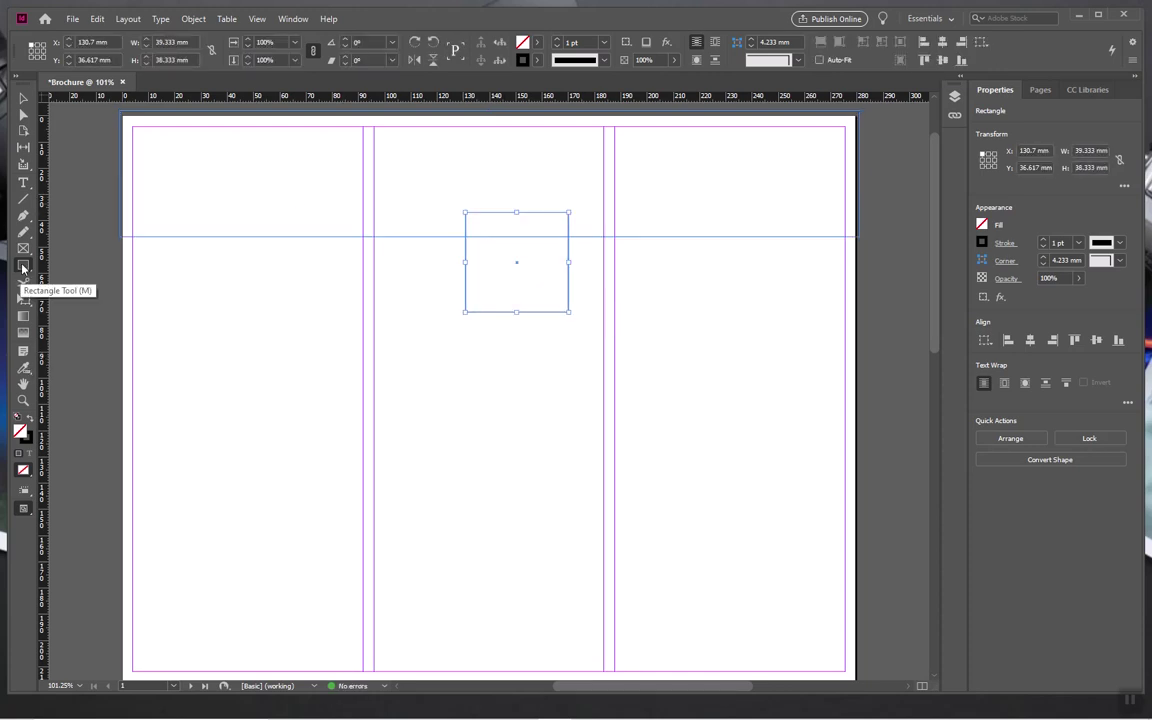
mouse_move(242, 281)
left_mouse_down()
mouse_move(450, 463)
mouse_move(528, 498)
left_mouse_up()
left_click_drag(502, 353, 630, 443)
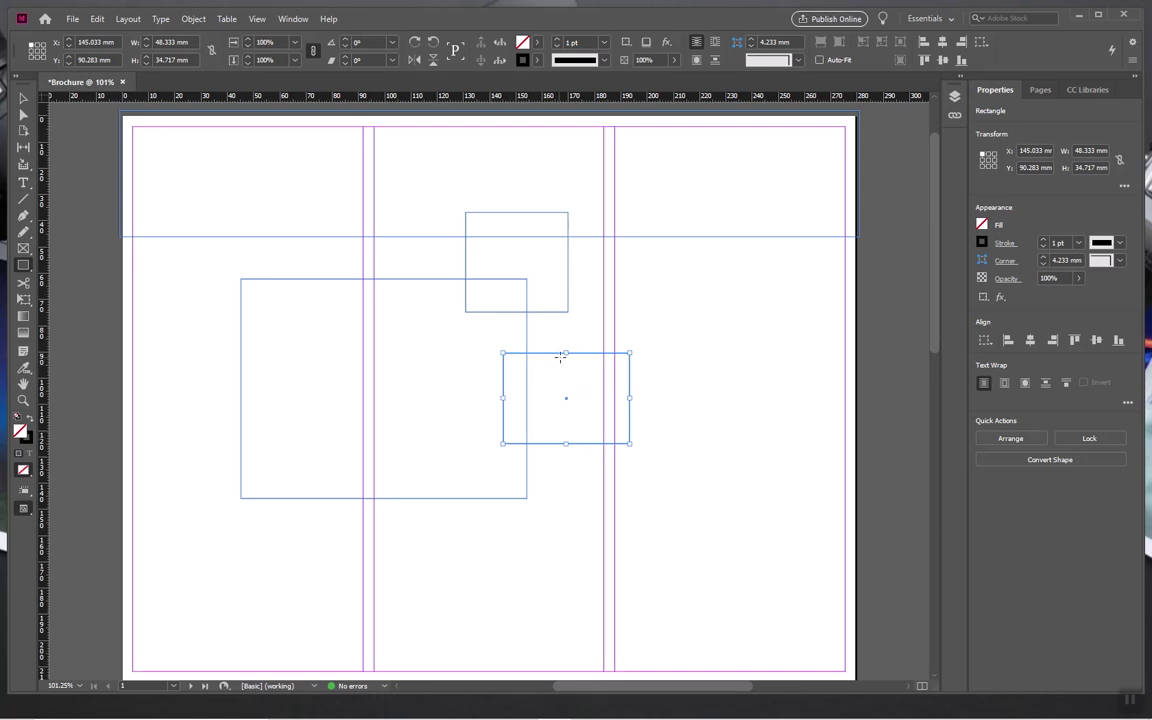
- Rotate the small upper square on page 1 to -20° and stretch its height to about 64 mm
left_click(24, 98)
left_click(526, 495)
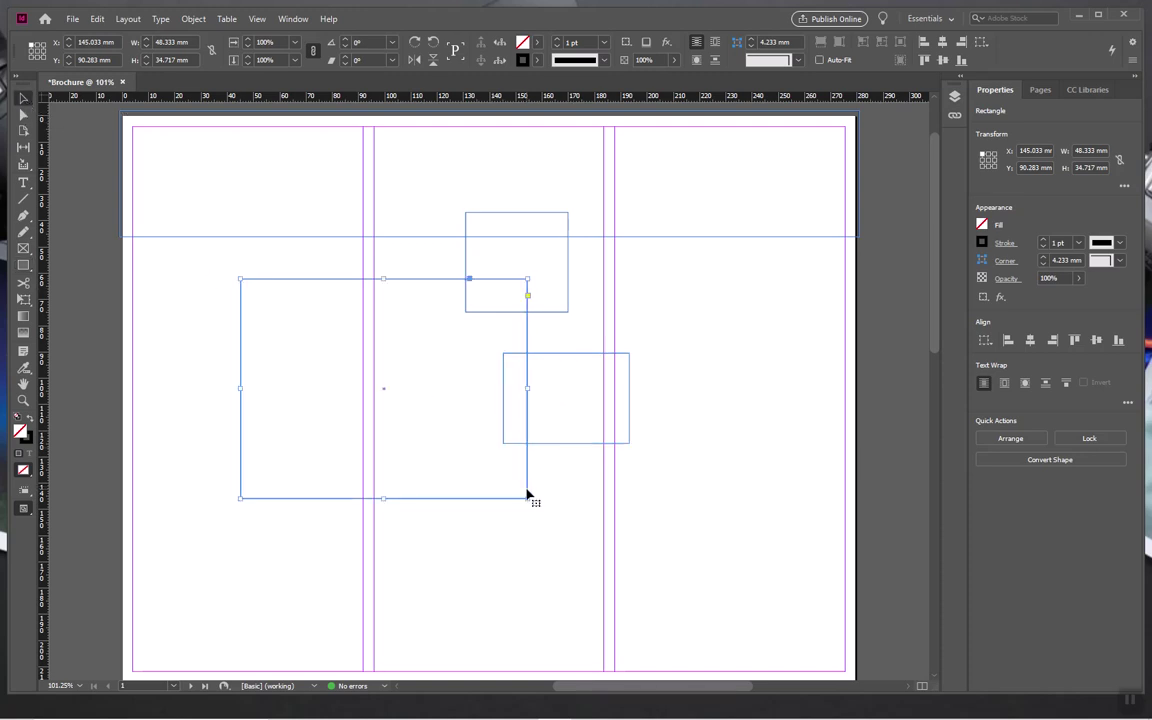
left_click(566, 310)
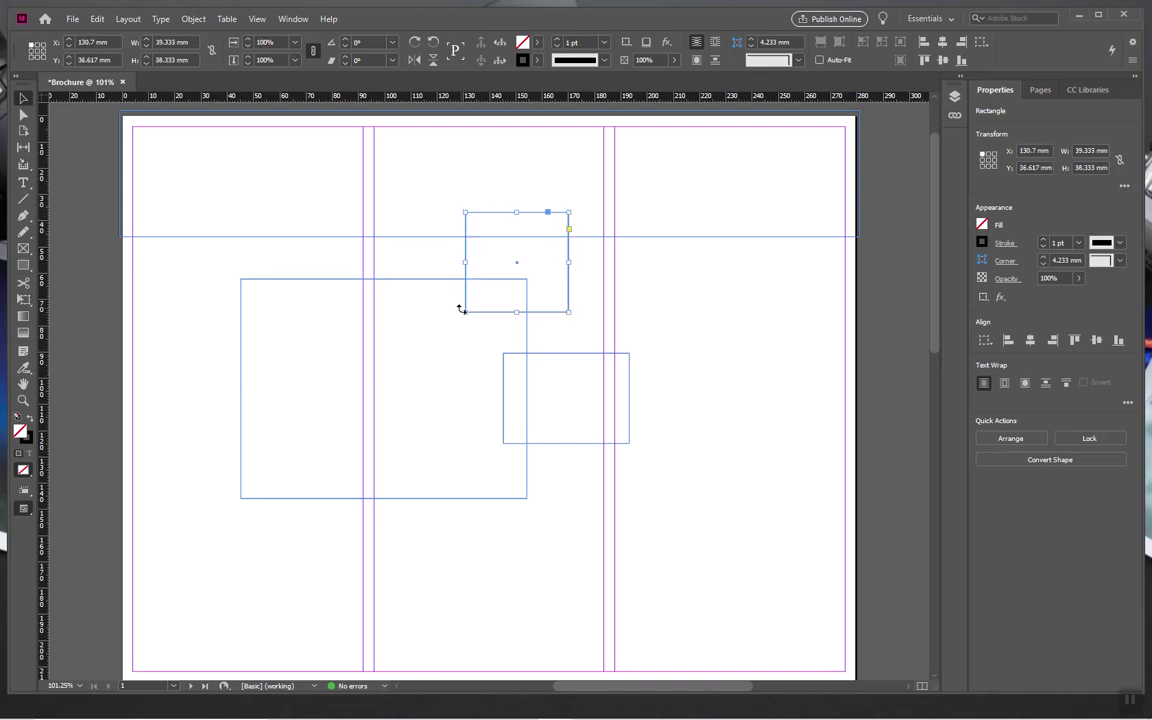
left_click_drag(571, 316, 475, 375)
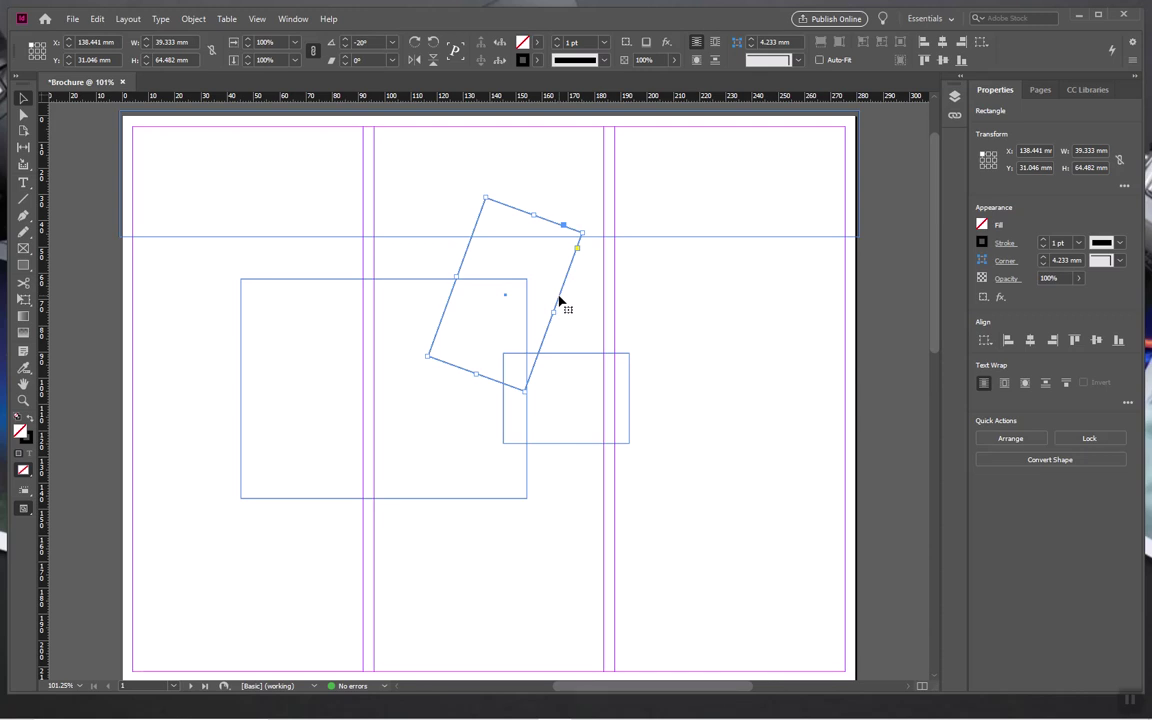
- Delete the rotated rectangle, the large rectangle and the small lower rectangle, keeping only the one across the page's upper edge
key("Delete")
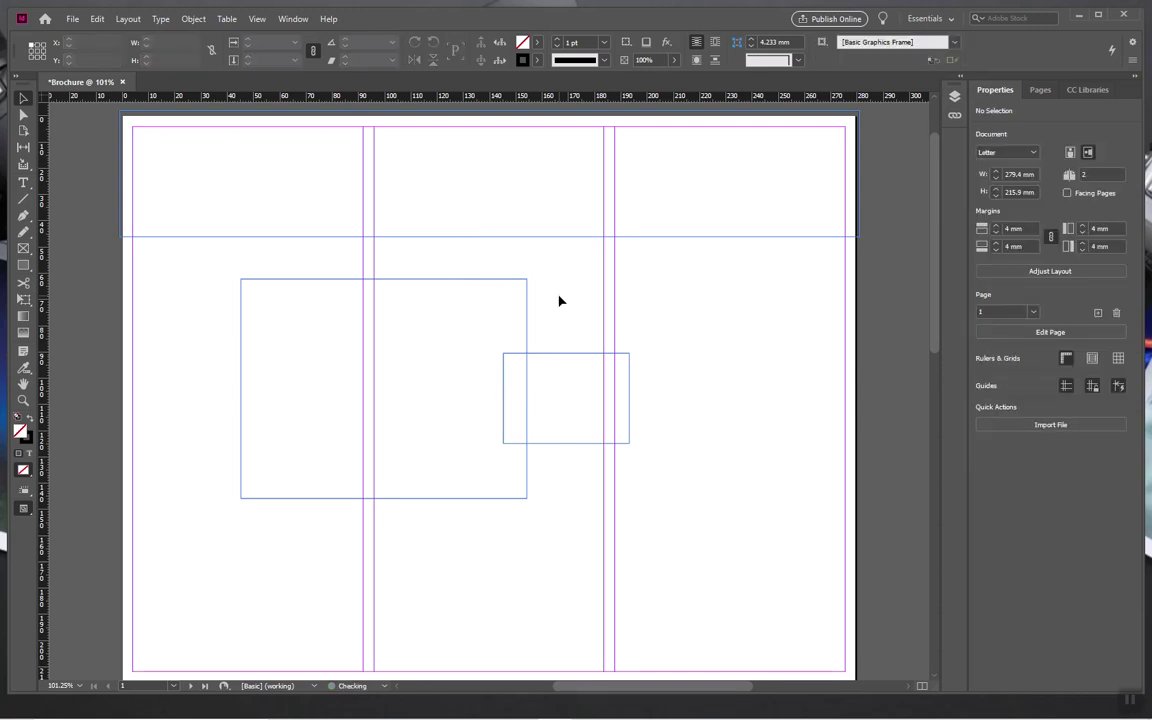
left_click(522, 286)
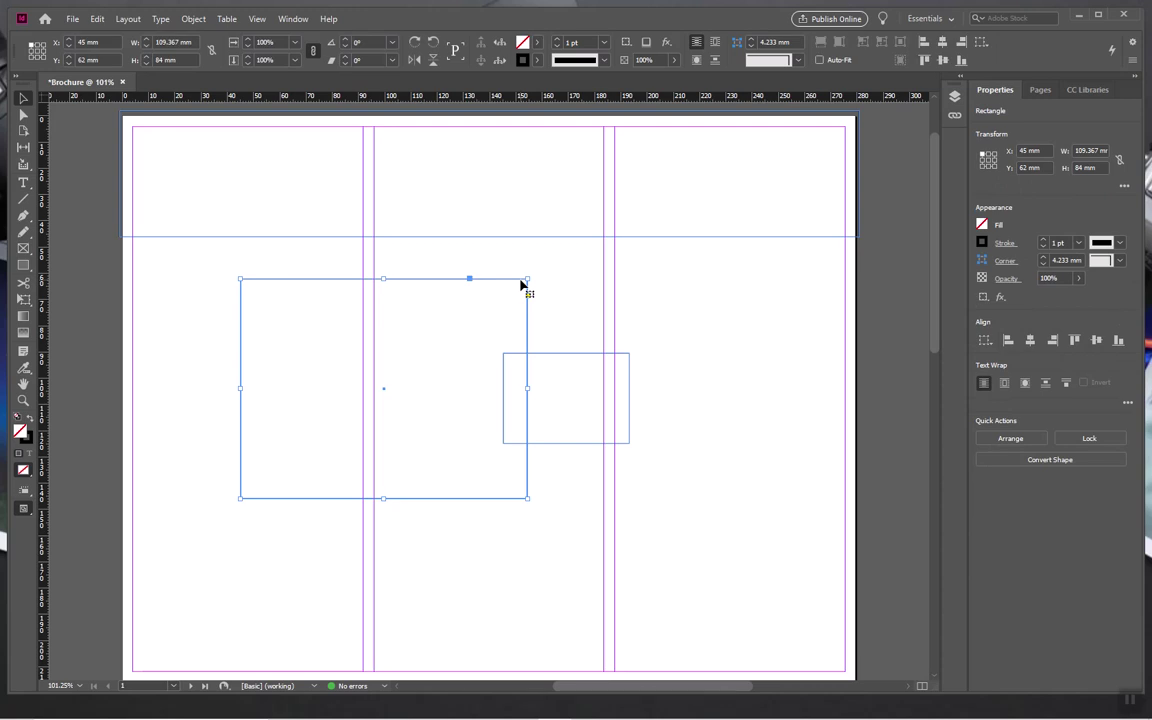
key("Delete")
left_click(551, 357)
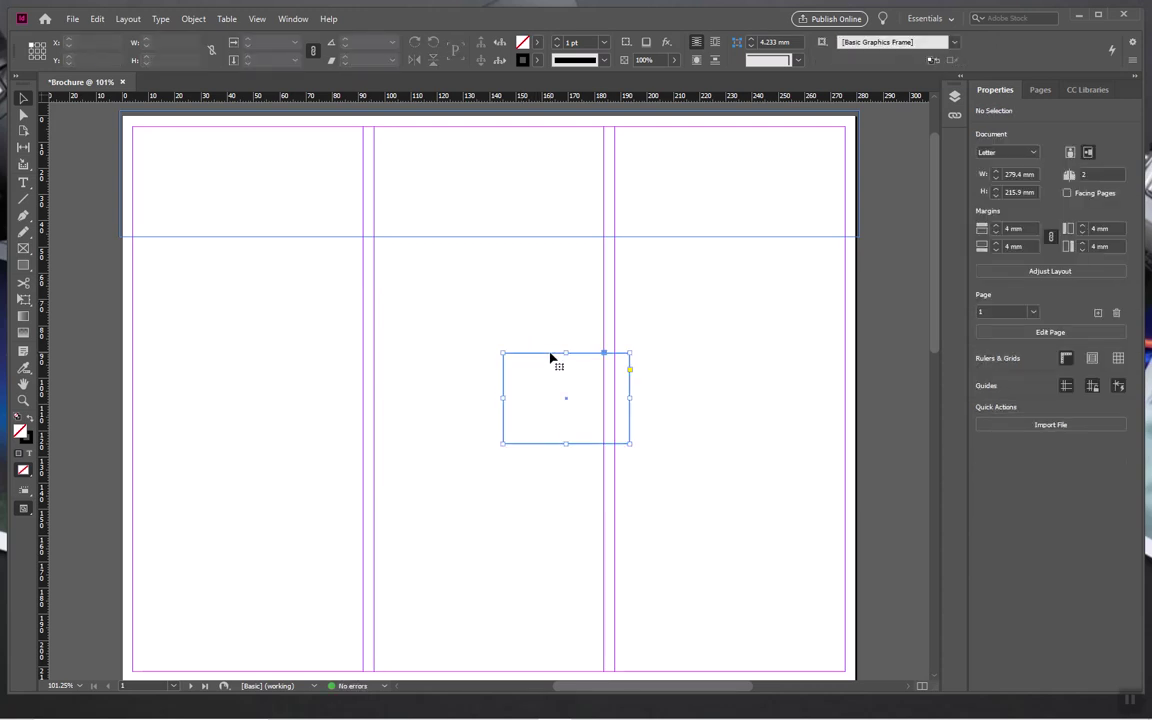
key("Delete")
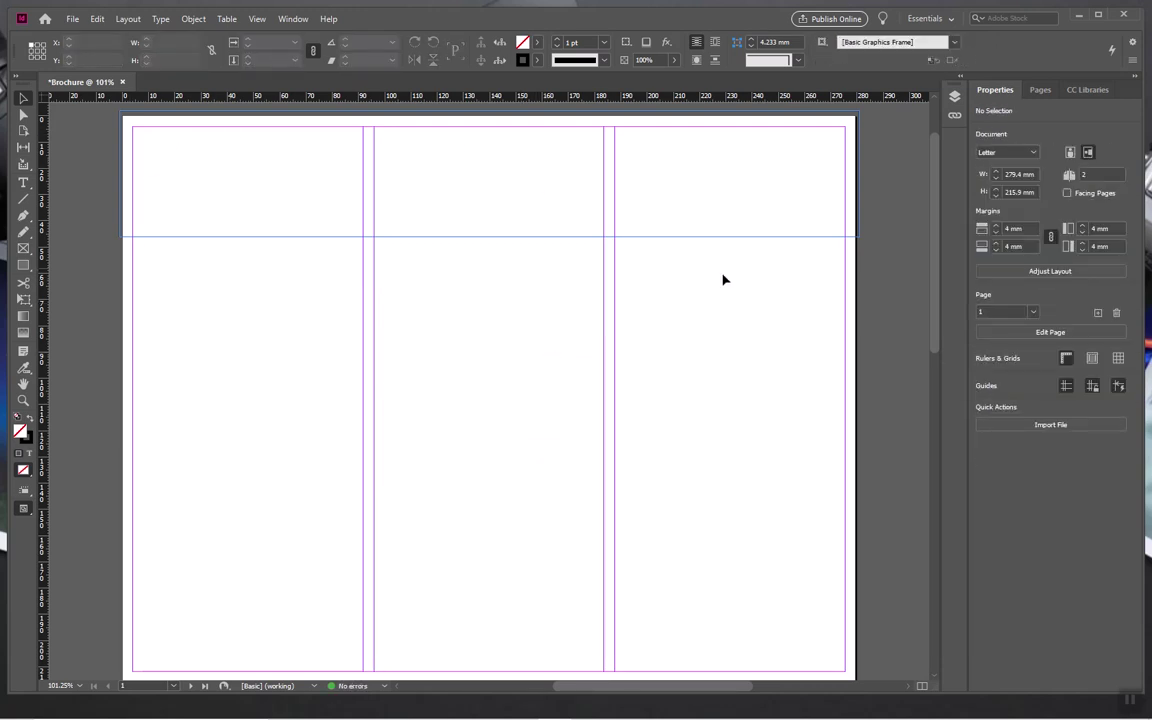
- Fill the rectangle across the top of page 1 with light green #8ee0a8 and deselect it
left_click(488, 237)
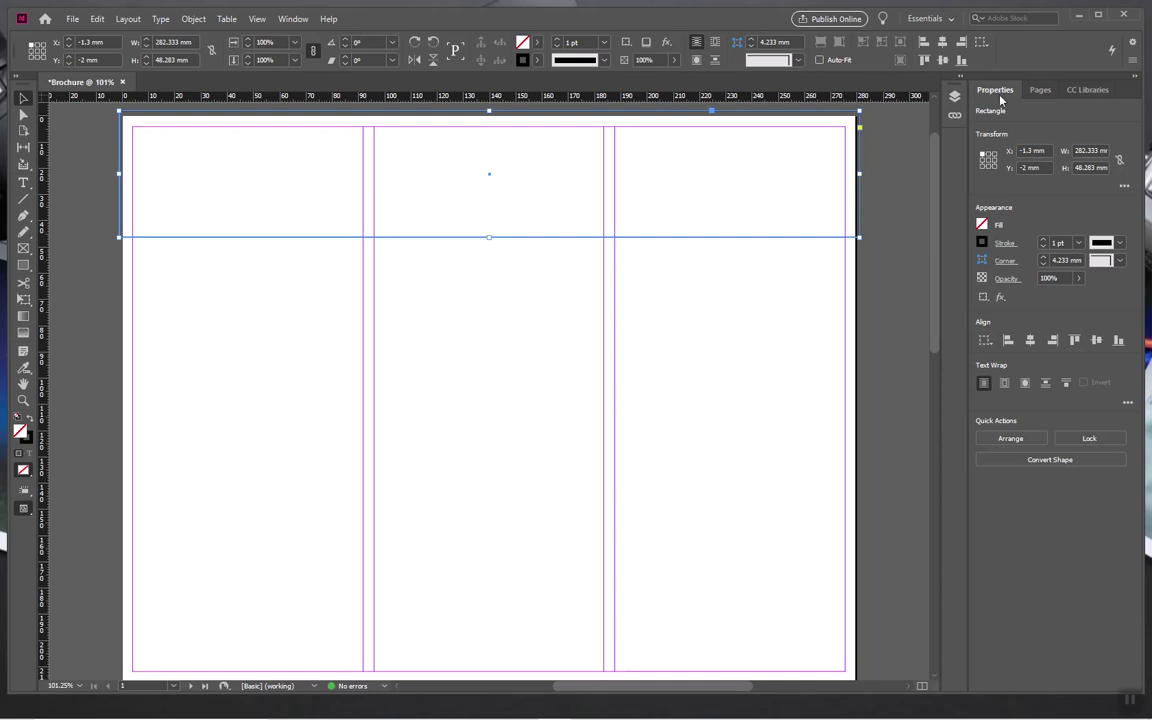
left_click(981, 228)
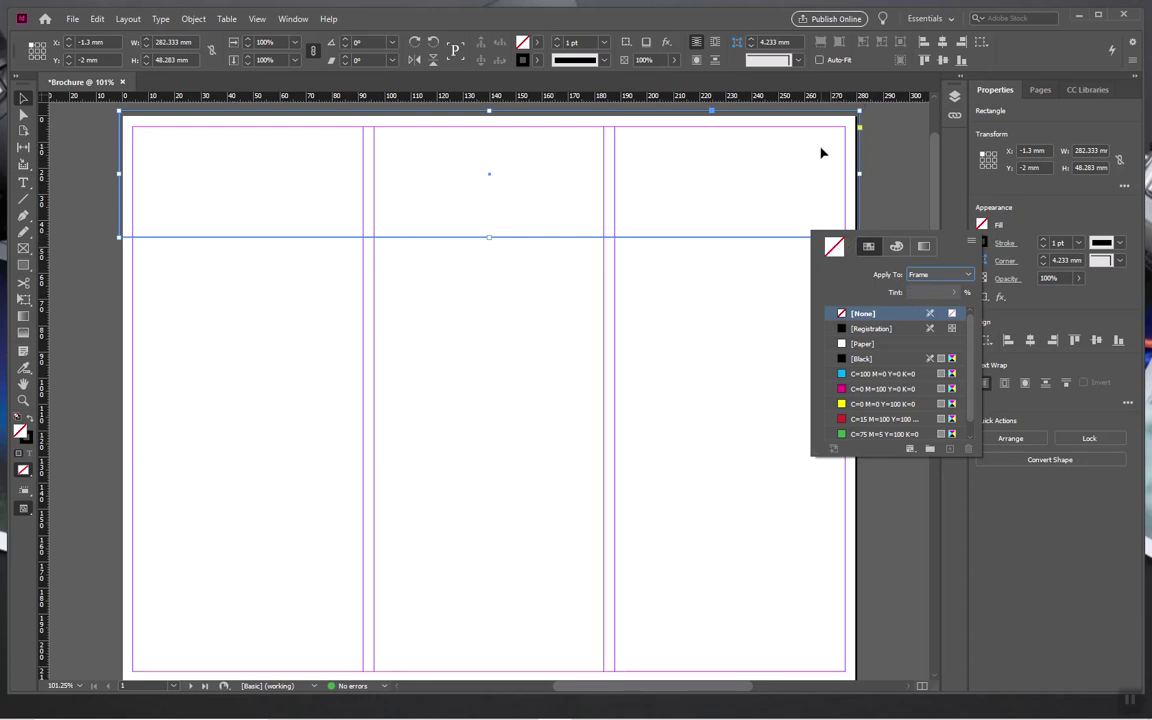
double_click(834, 252)
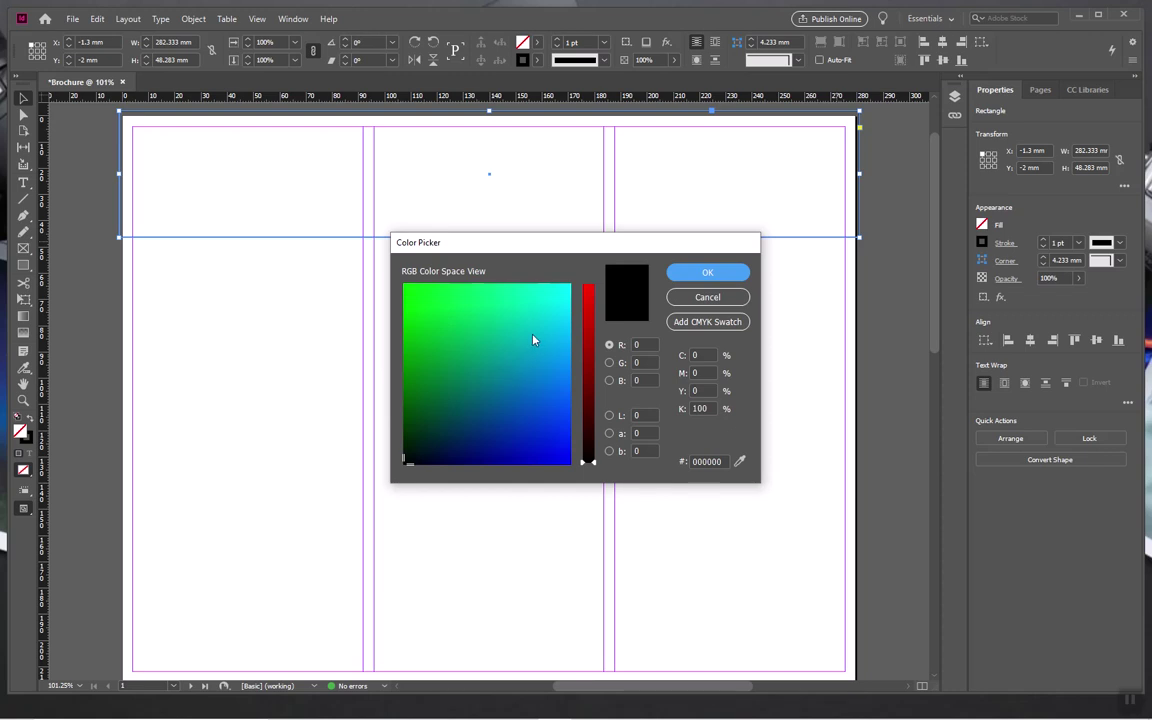
left_click(485, 378)
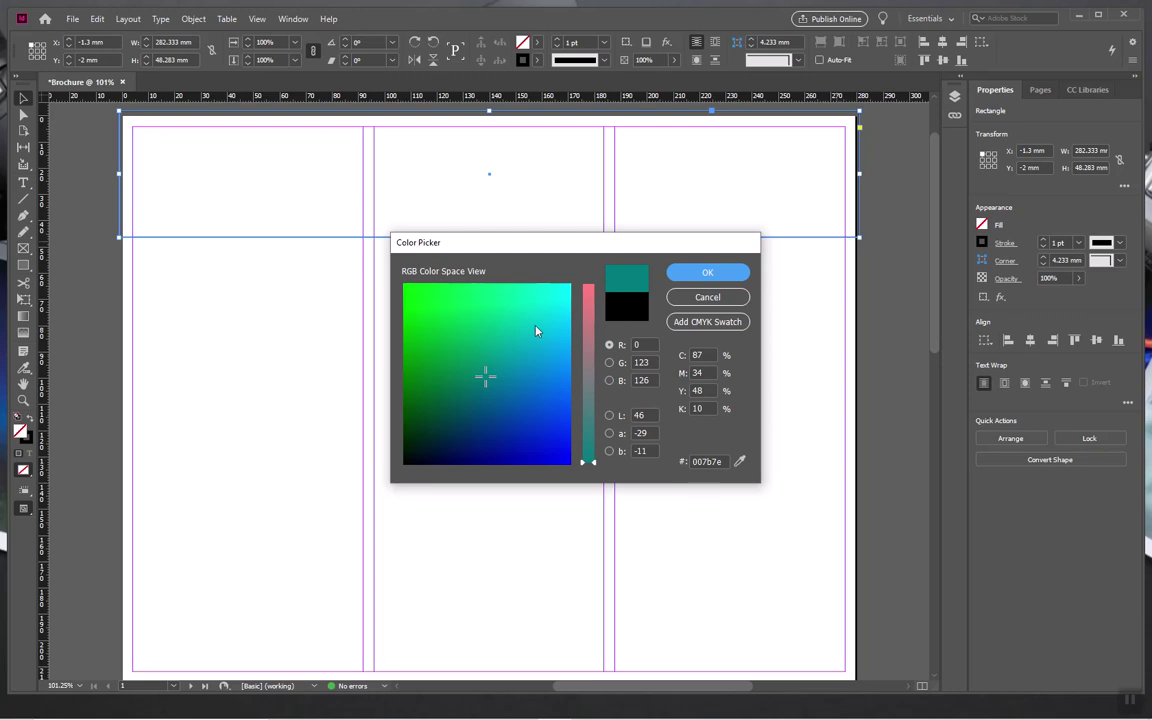
left_click_drag(535, 331, 513, 305)
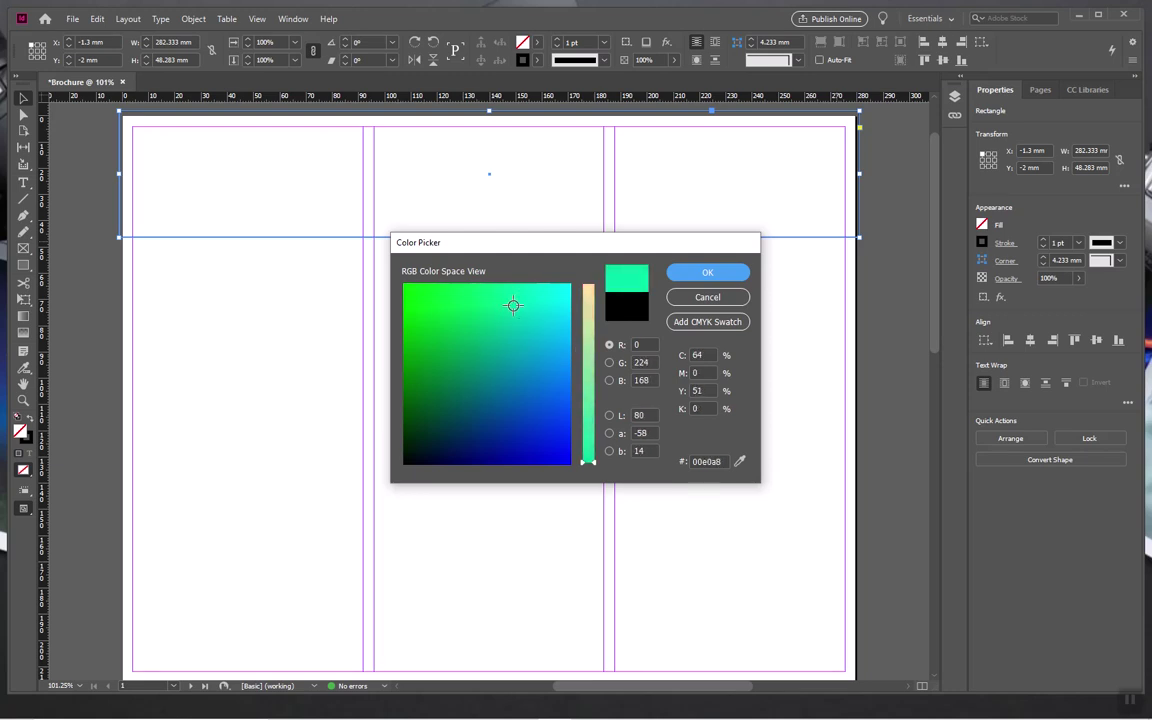
left_click(587, 369)
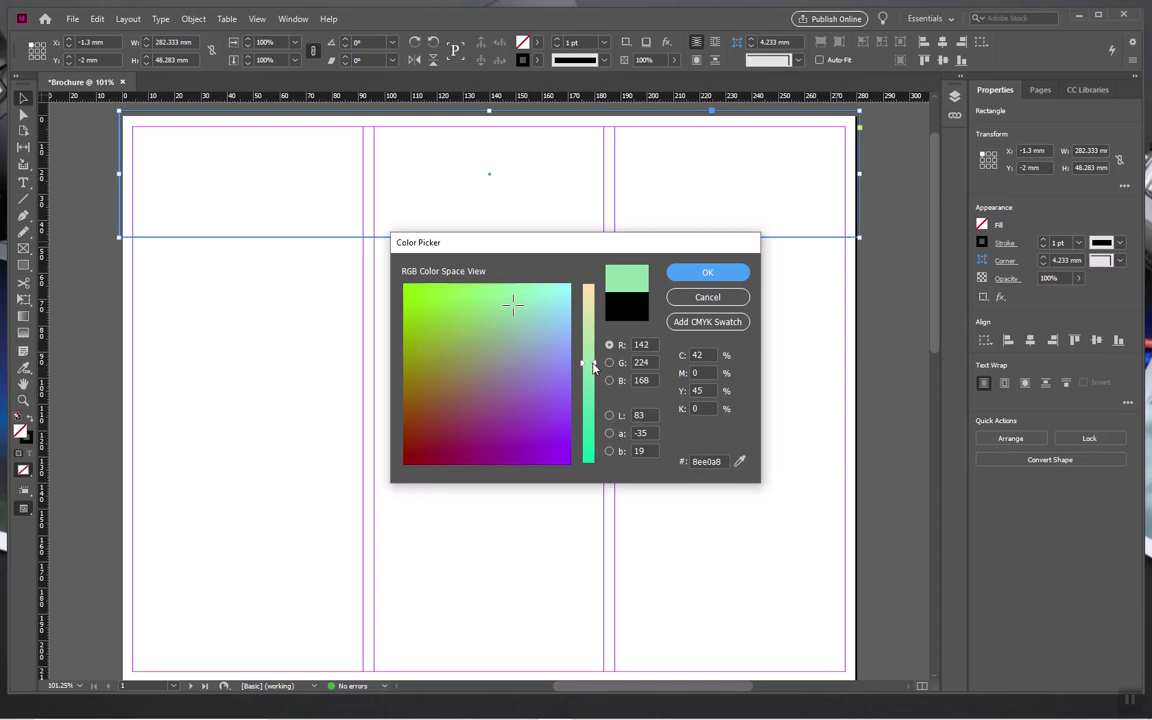
left_click(684, 279)
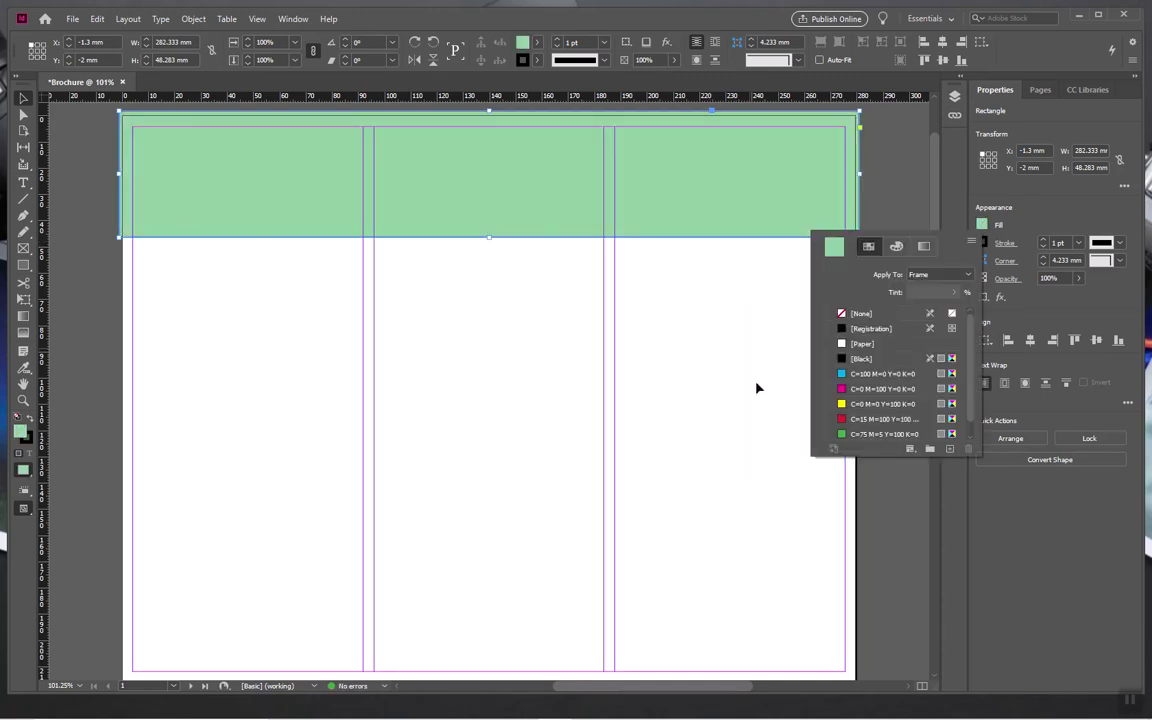
left_click(68, 176)
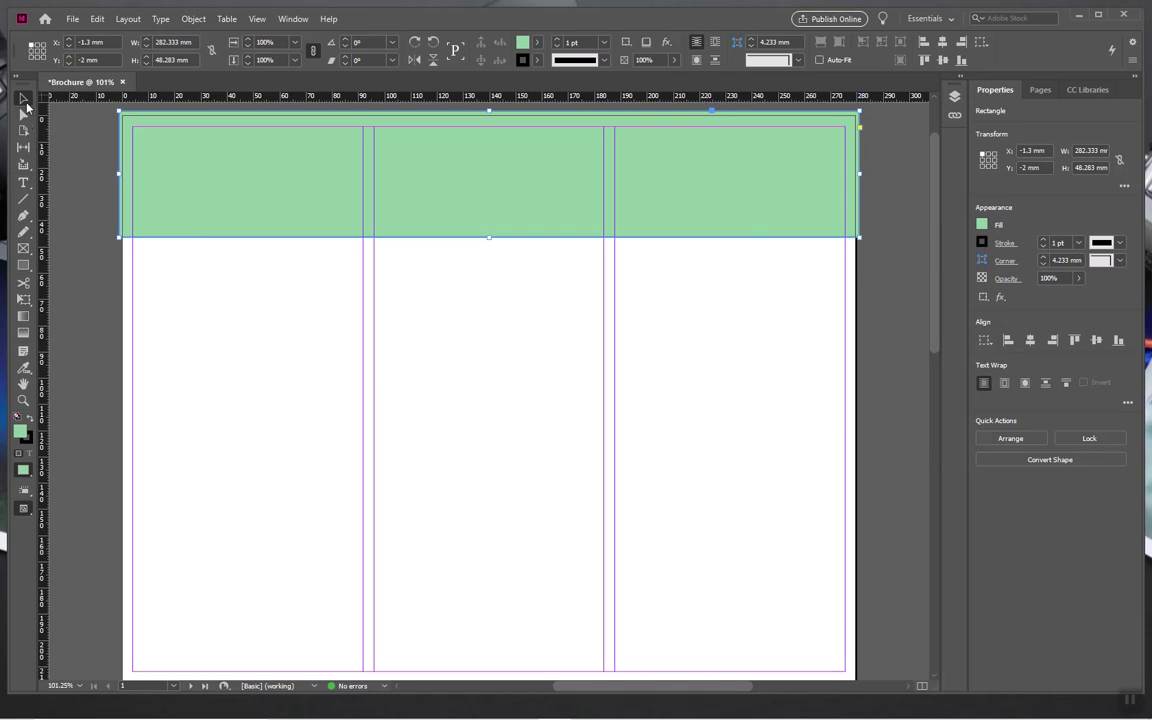
left_click(476, 314)
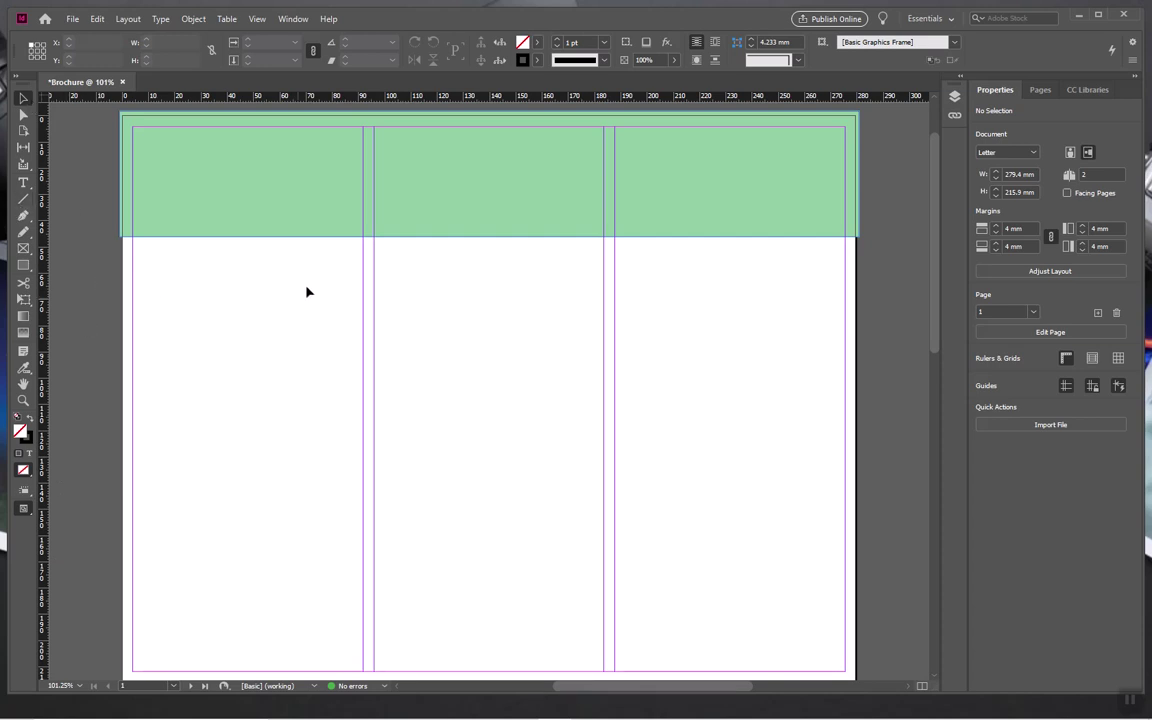
- Copy the green rectangle and paste the duplicate onto page 1
left_click(448, 224)
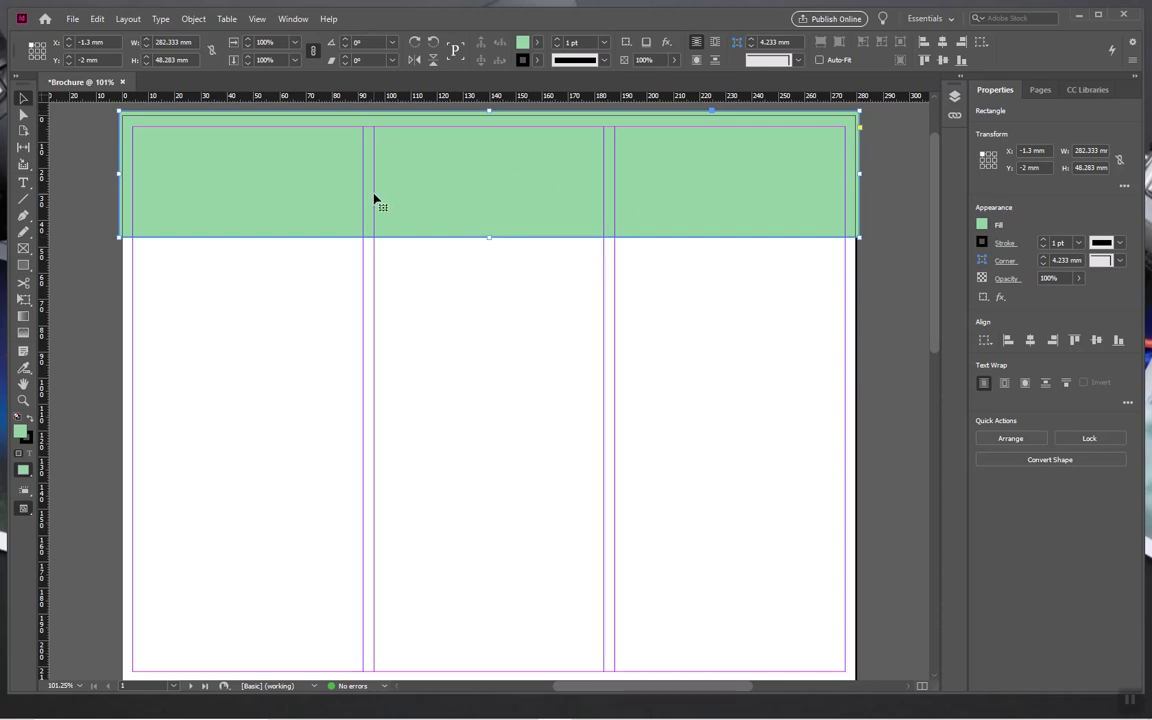
left_click(224, 352)
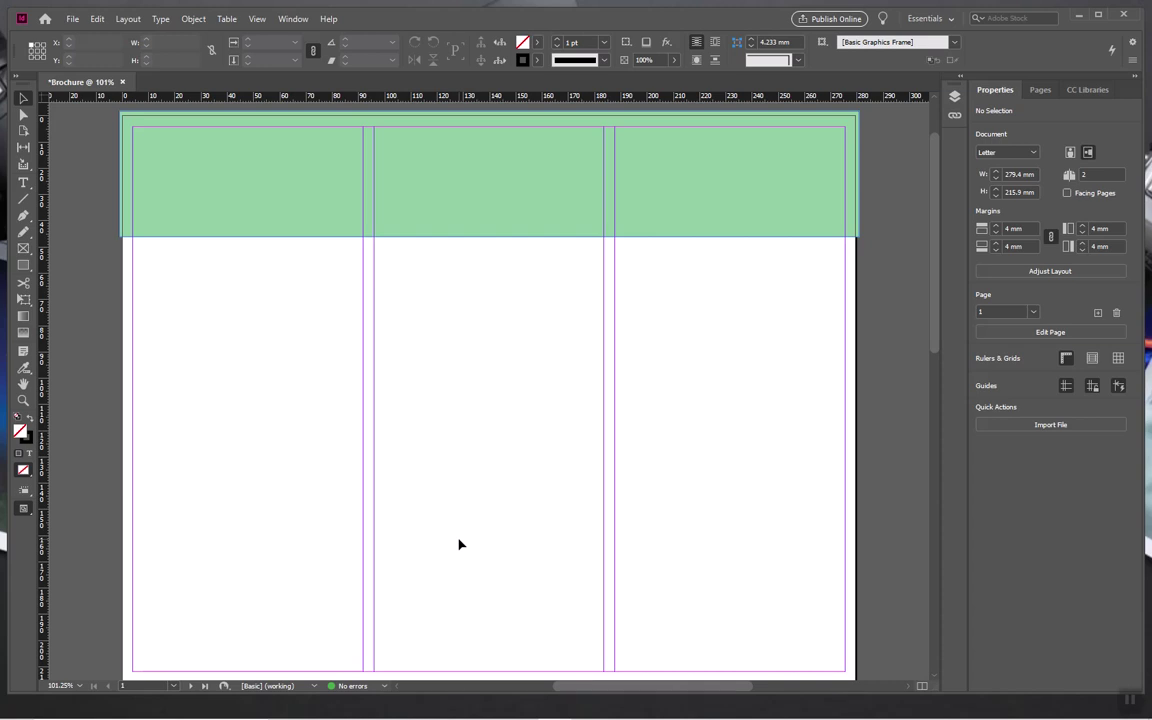
key("ctrl+v")
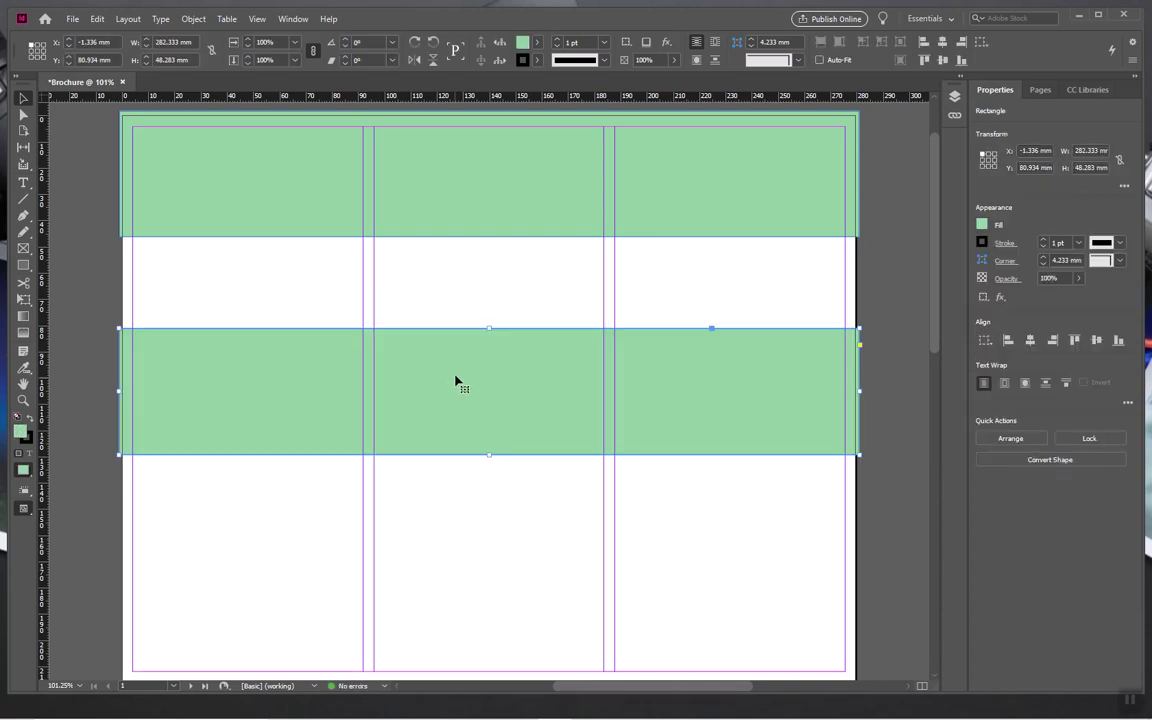
- Move the duplicate rectangle to the page's lower edge, slightly overhanging it, at about X -1.76 mm and Y 169.03 mm
left_click_drag(459, 370, 468, 573)
key("Down")
key("Down")
key("Down")
key("Down")
key("Left")
key("Left")
key("Left")
key("Left")
key("Left")
key("Left")
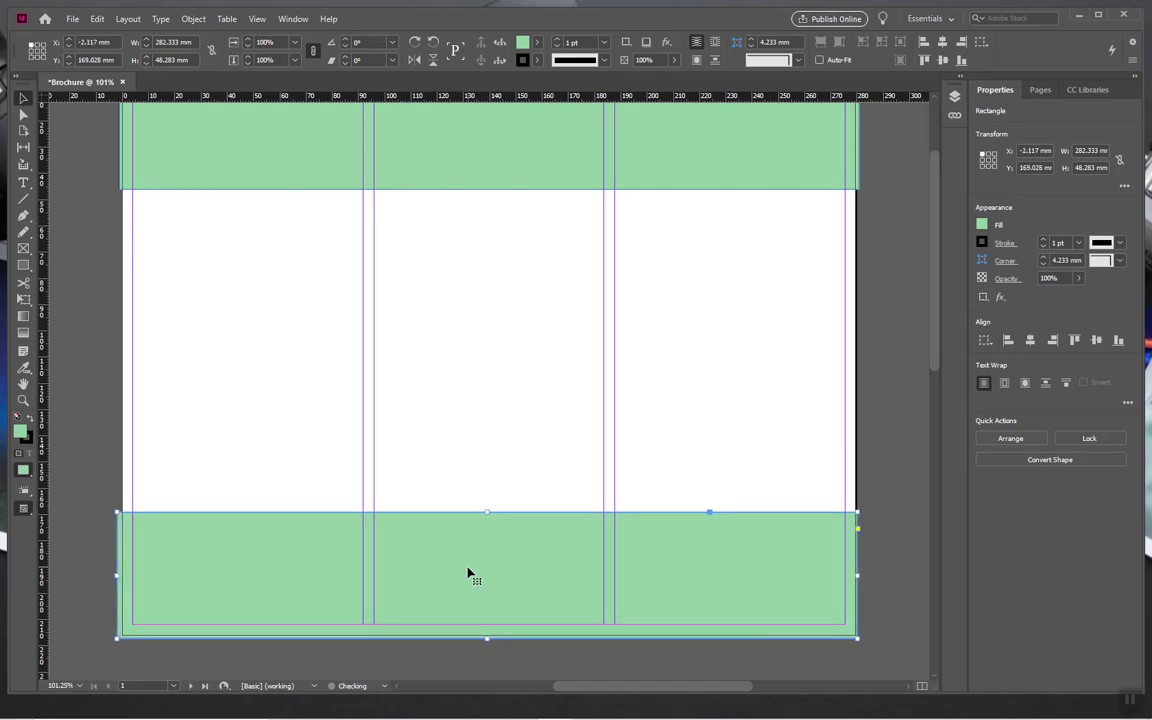
key("Right")
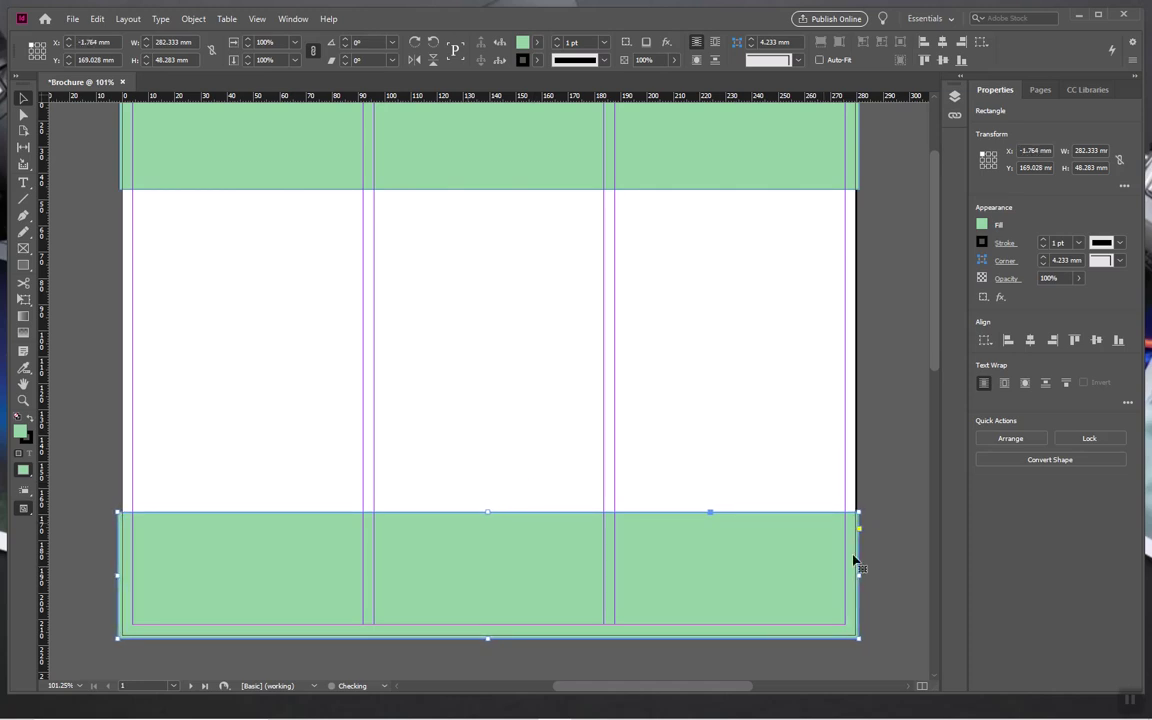
left_click(905, 470)
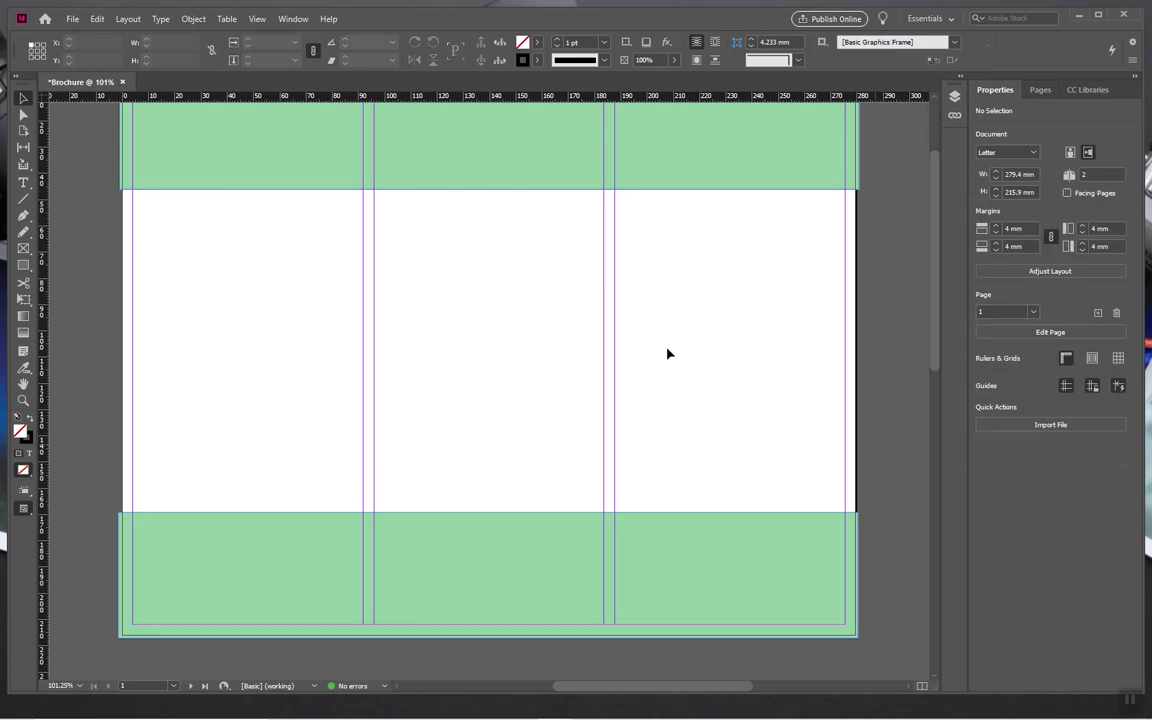
- Change the bottom rectangle's fill to a muted dusty pink and deselect it
left_click(555, 532)
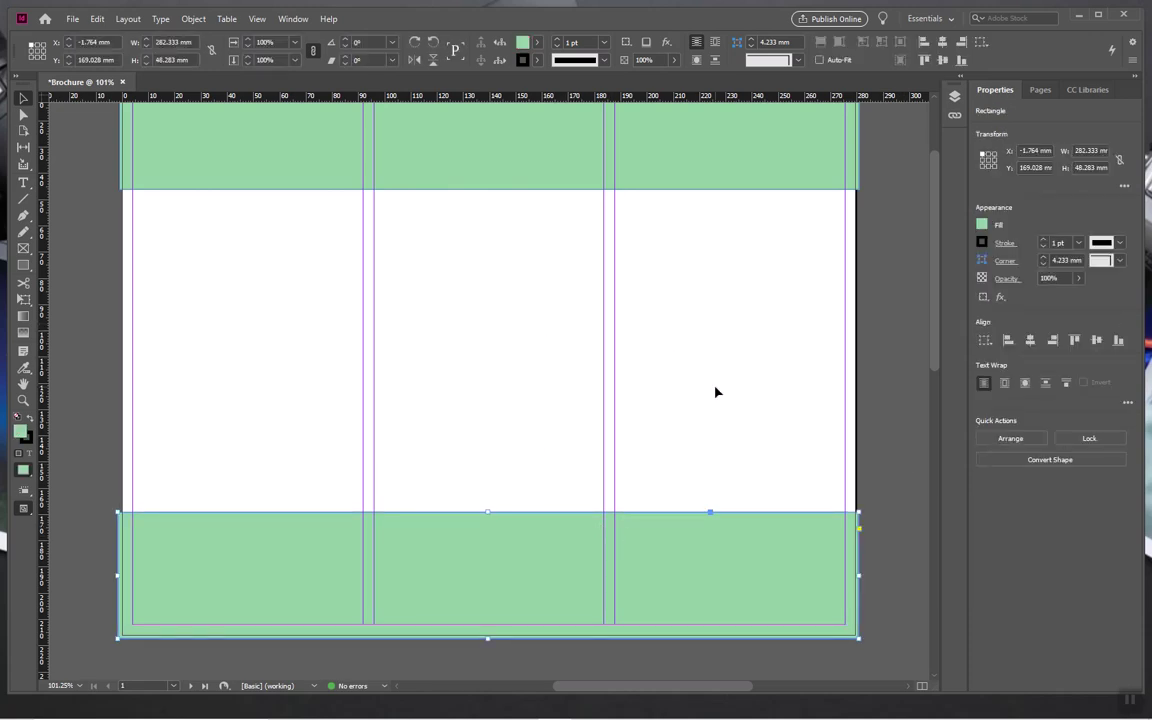
left_click(981, 224)
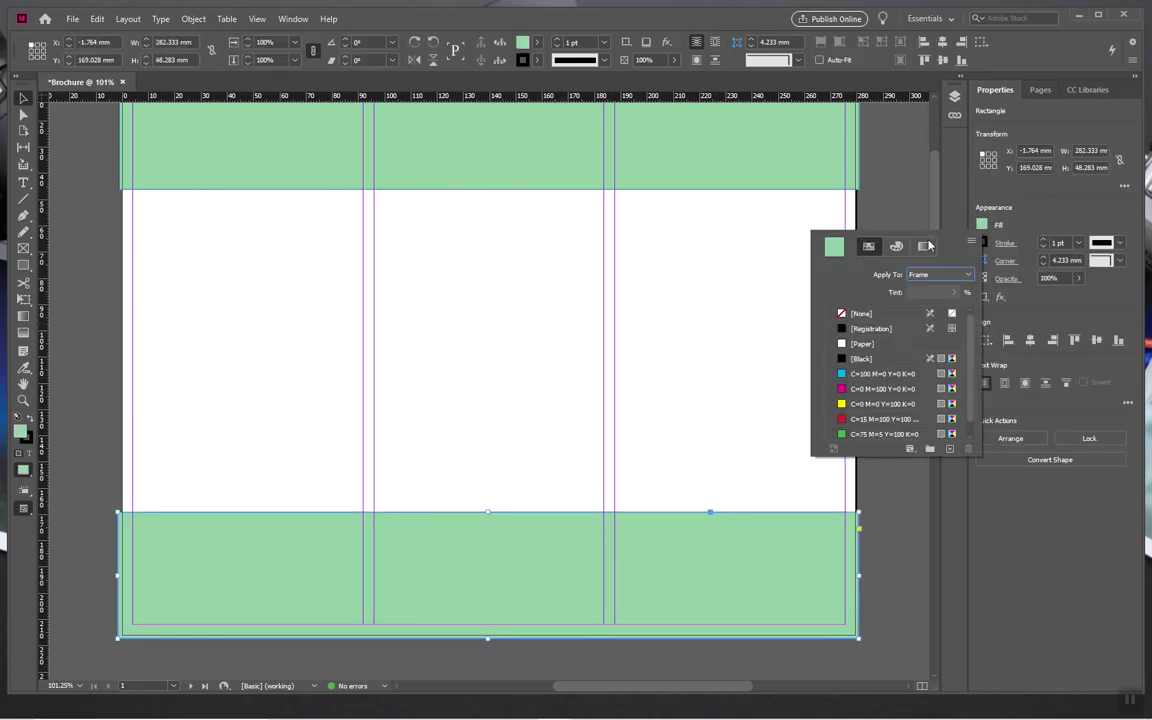
double_click(834, 247)
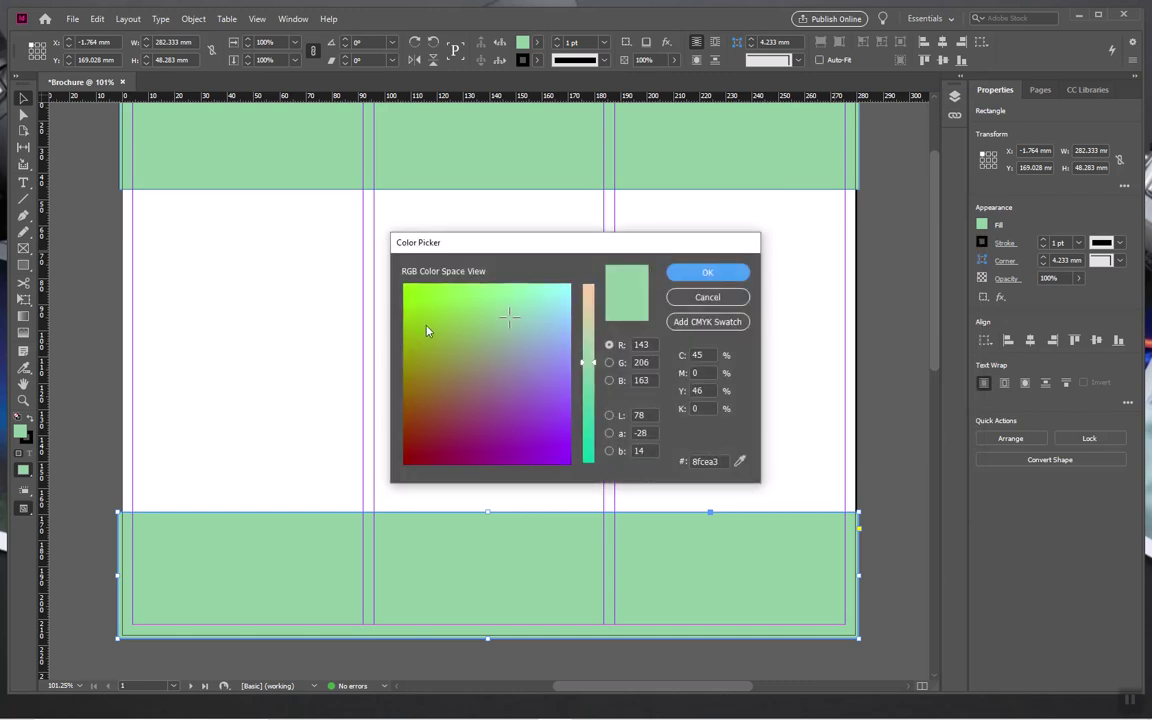
left_click(461, 377)
left_click_drag(583, 365, 583, 332)
left_click(530, 370)
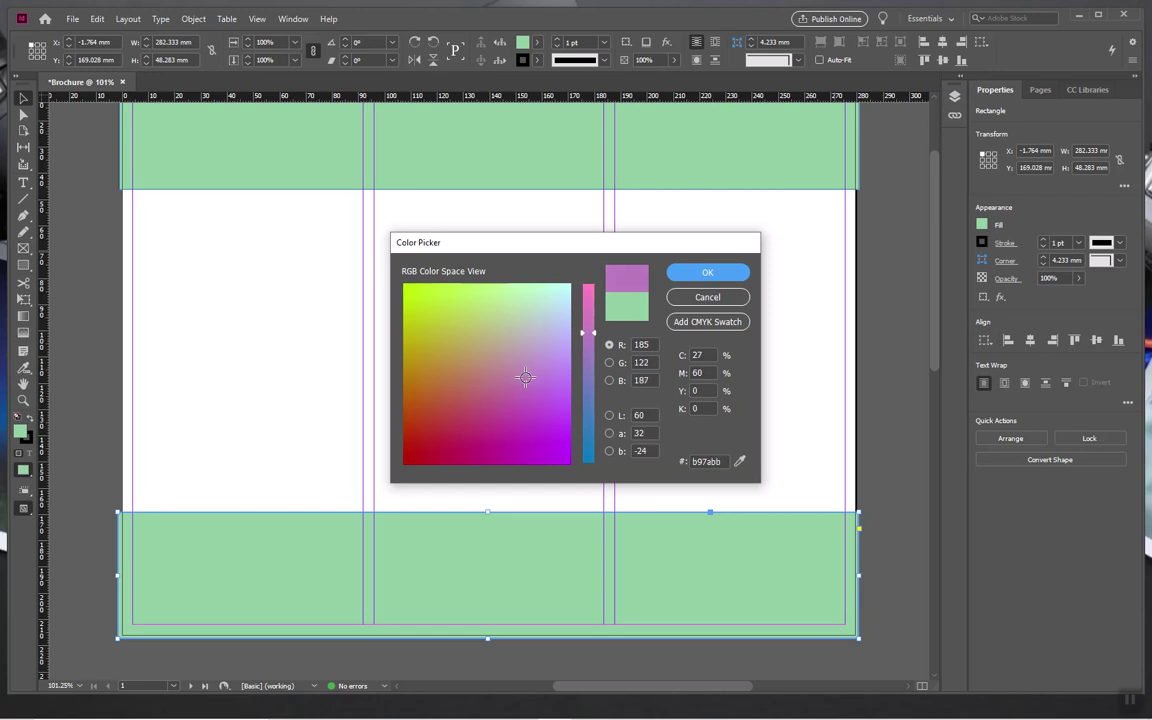
left_click(540, 355)
mouse_move(540, 355)
left_mouse_down()
mouse_move(530, 324)
mouse_move(536, 342)
left_mouse_up()
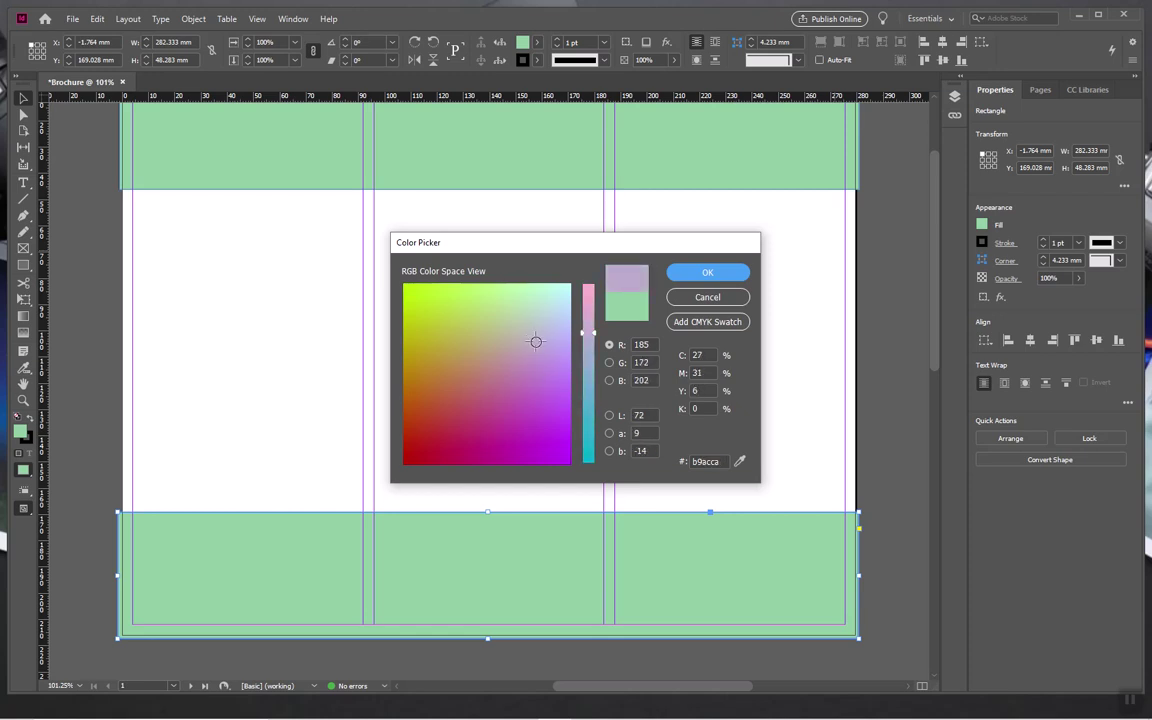
left_click(523, 351)
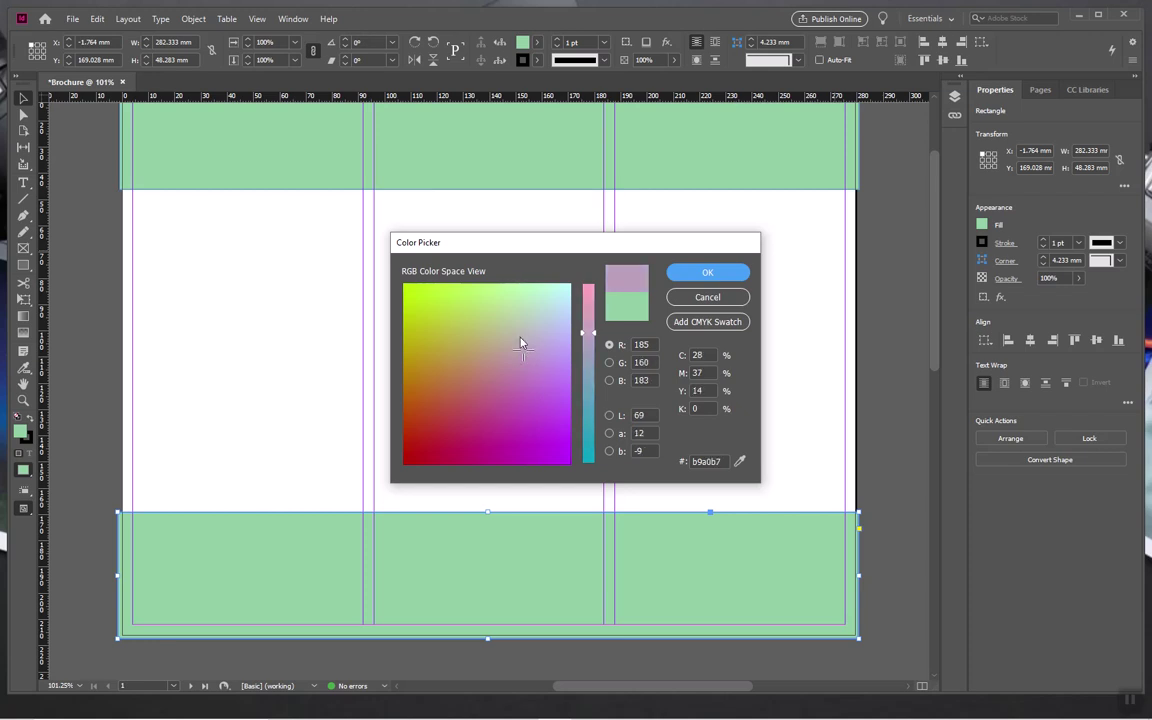
left_click(531, 339)
left_click_drag(531, 339, 589, 320)
left_click(692, 275)
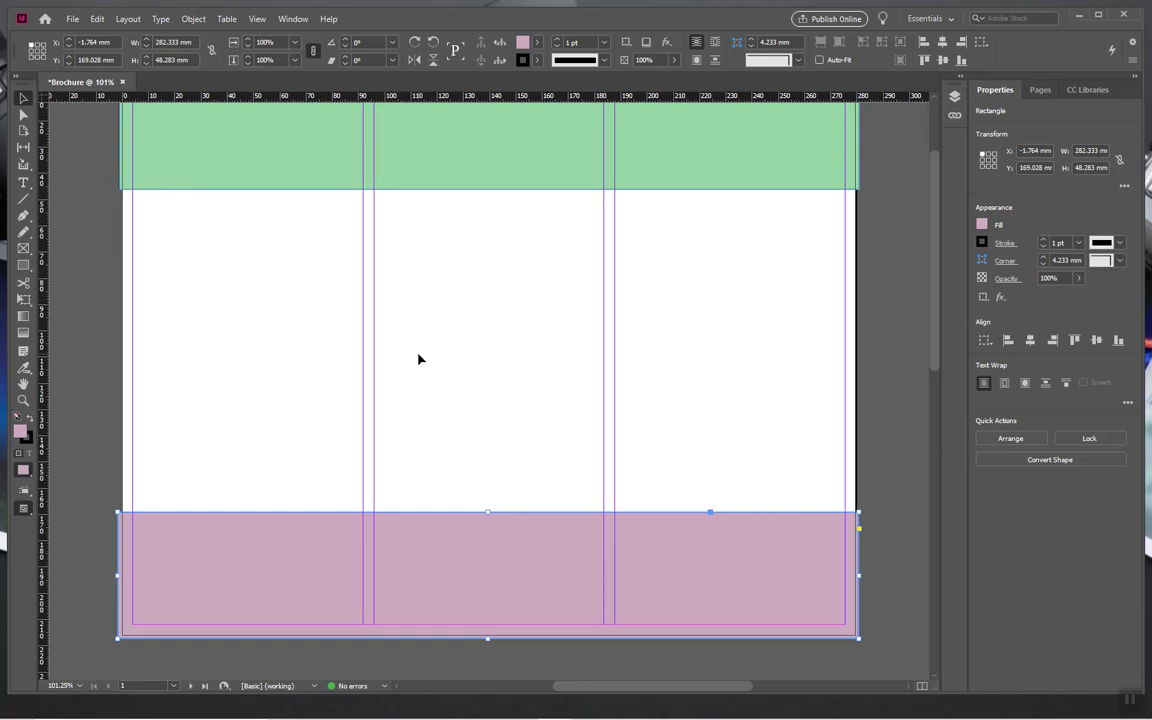
left_click(663, 404)
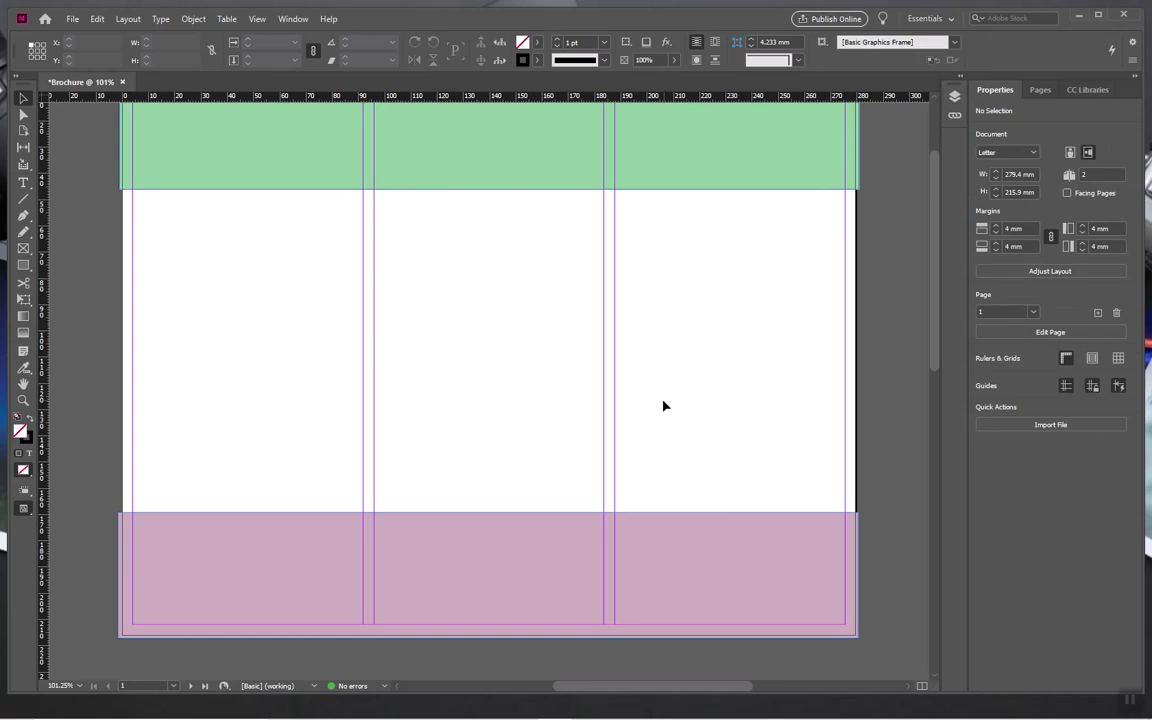
- Switch to File Explorer and look through the recent files for the brochure's logo and photo
scroll(666, 402, "up", 1)
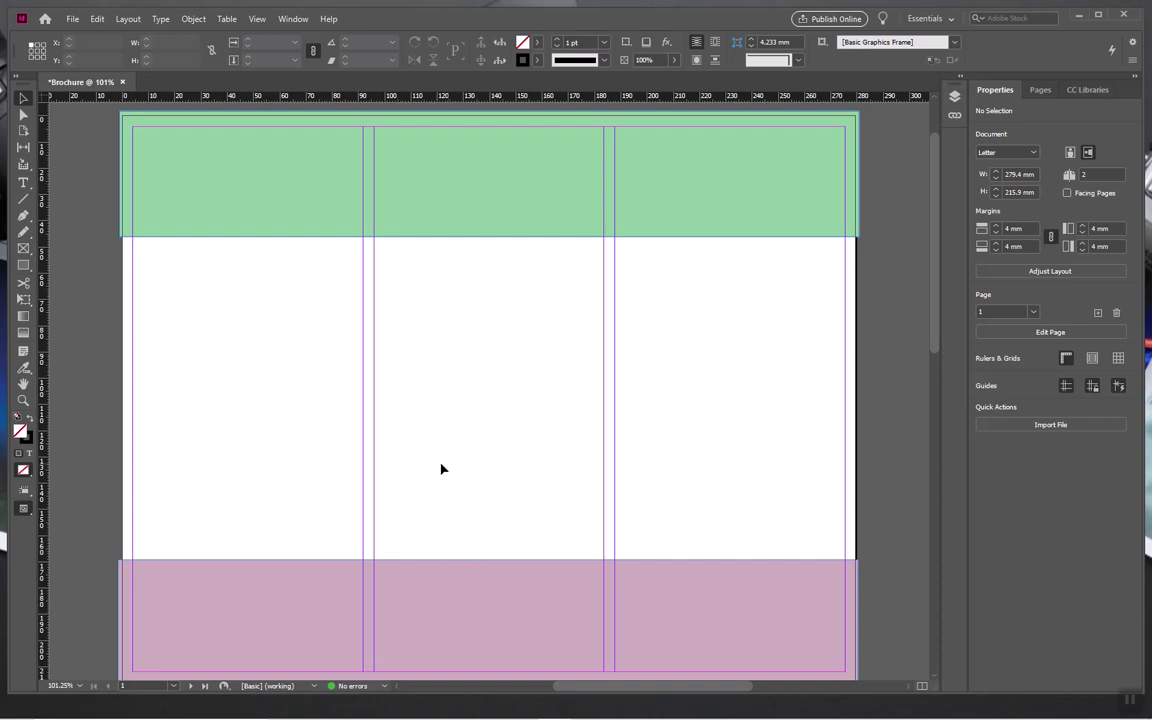
mouse_move(396, 708)
double_click(388, 707)
left_click(388, 707)
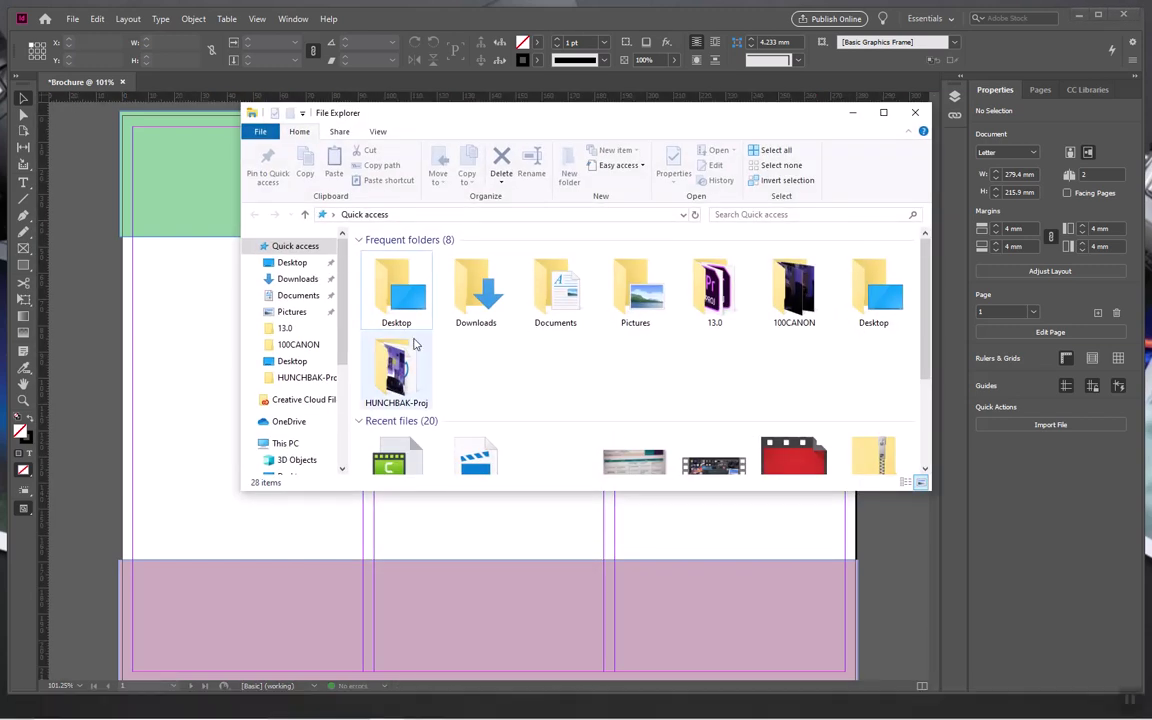
scroll(553, 370, "down", 5)
scroll(553, 370, "up", 2)
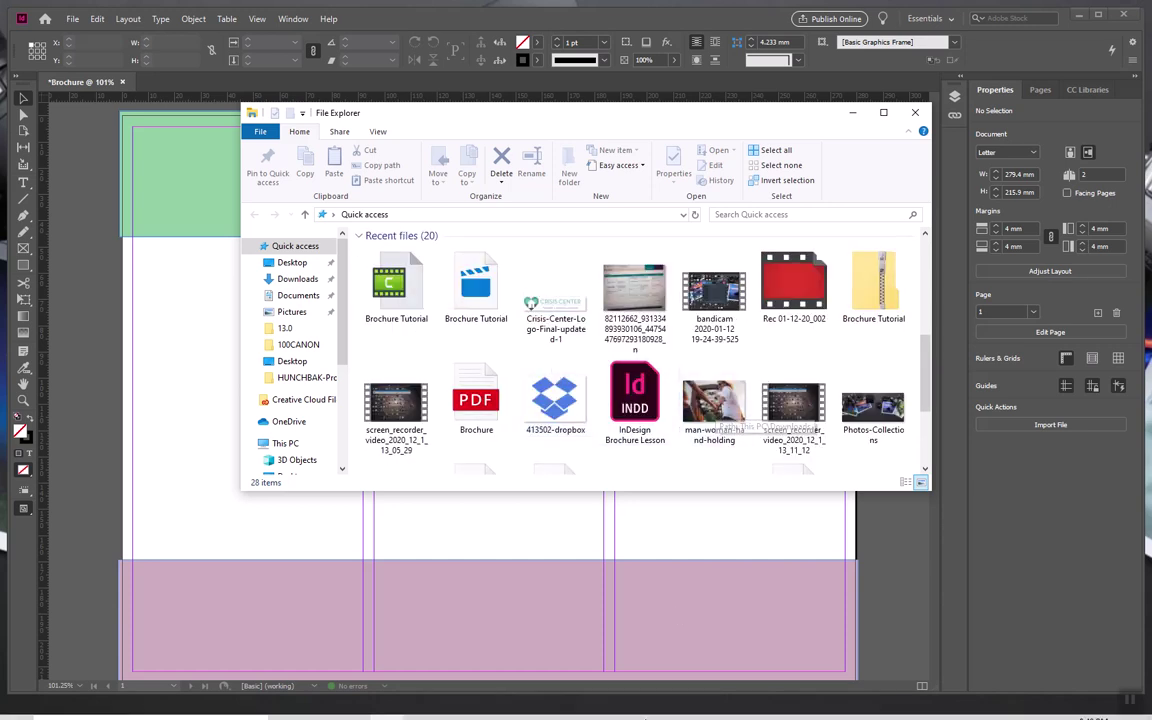
- Switch to Chrome and view the Man & Woman Hand Holding Photo page on Burst
left_click(520, 707)
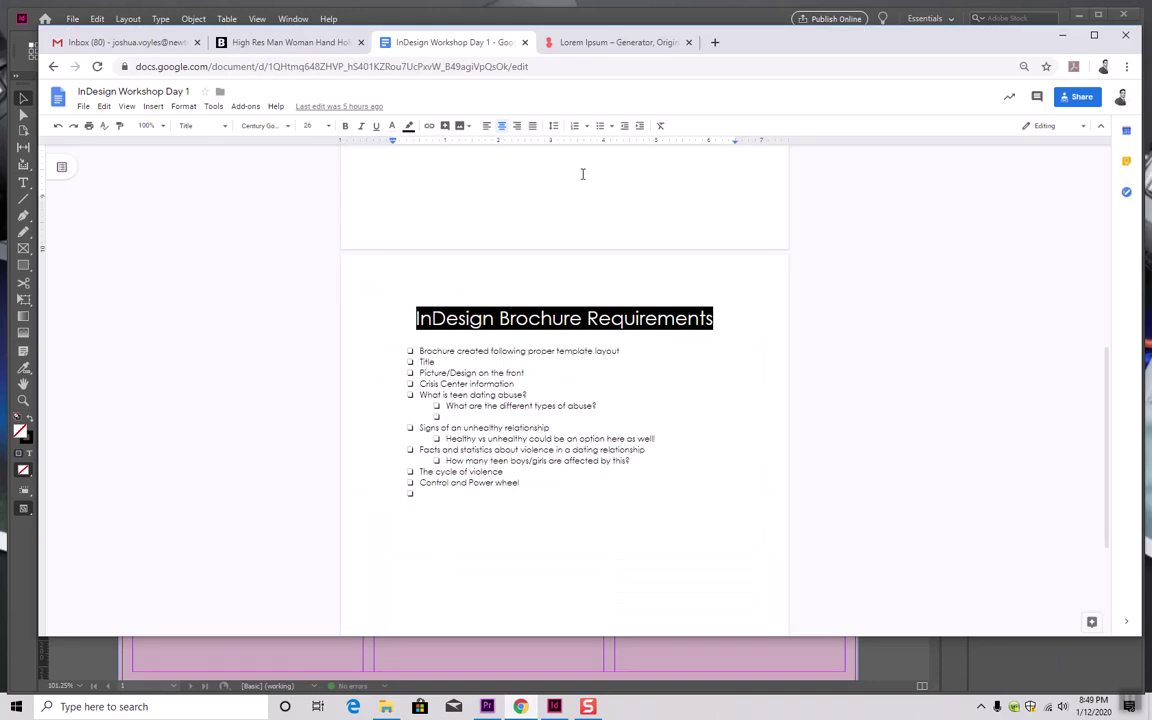
left_click(217, 40)
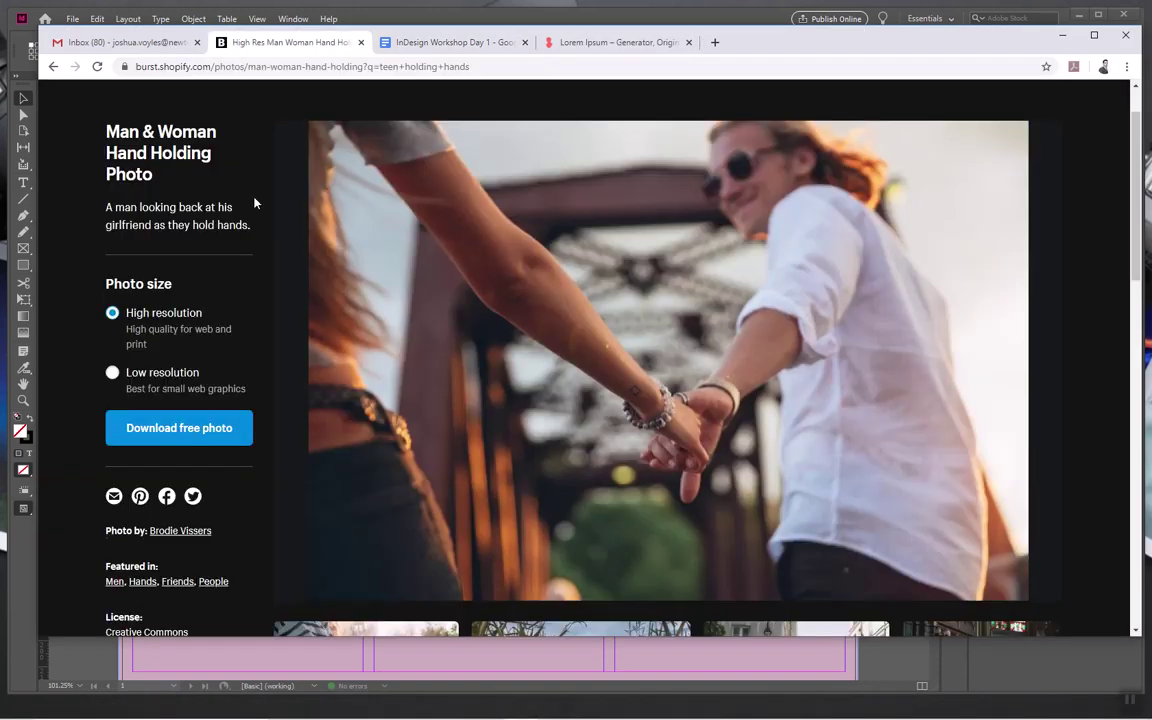
- Review the Burst photo page's web address, the "teen holding hands" search term and the photo download options
scroll(201, 147, "up", 1)
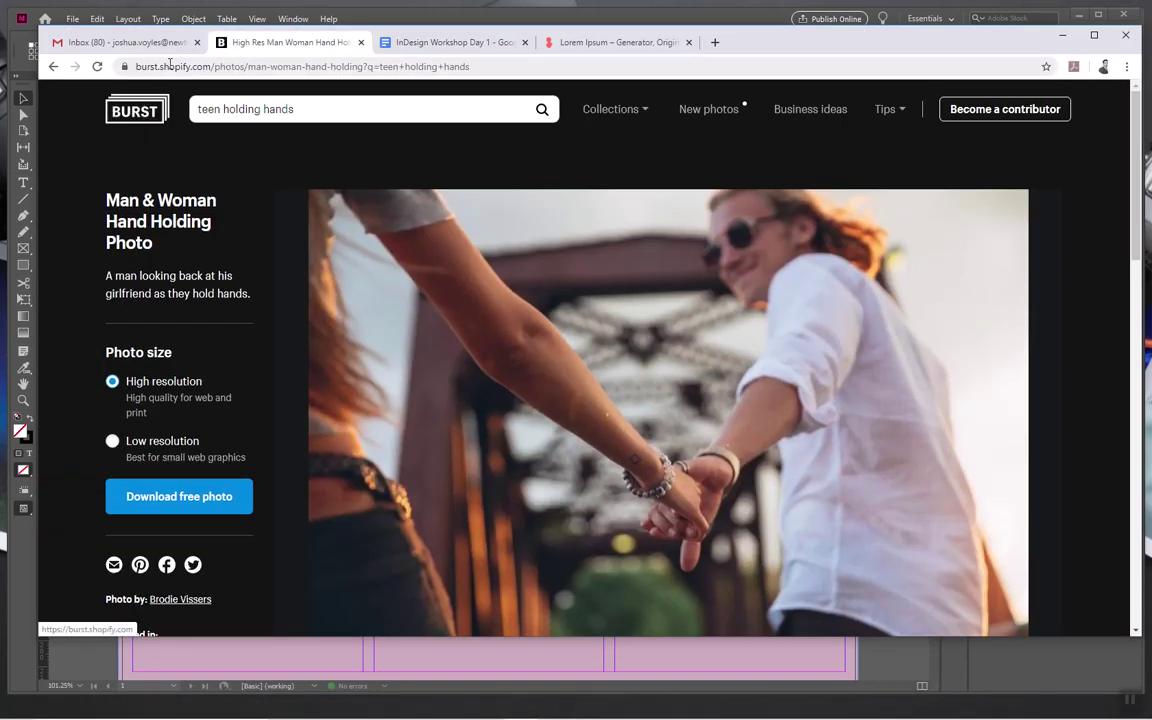
left_click_drag(137, 66, 242, 66)
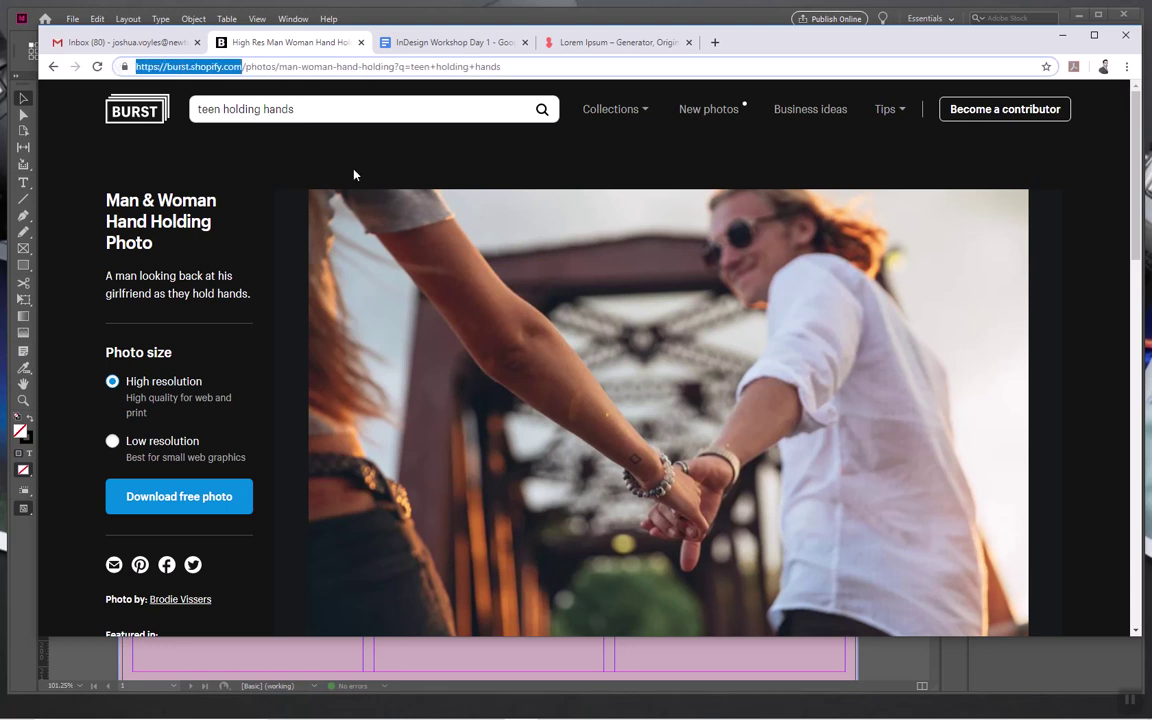
left_click_drag(296, 109, 178, 124)
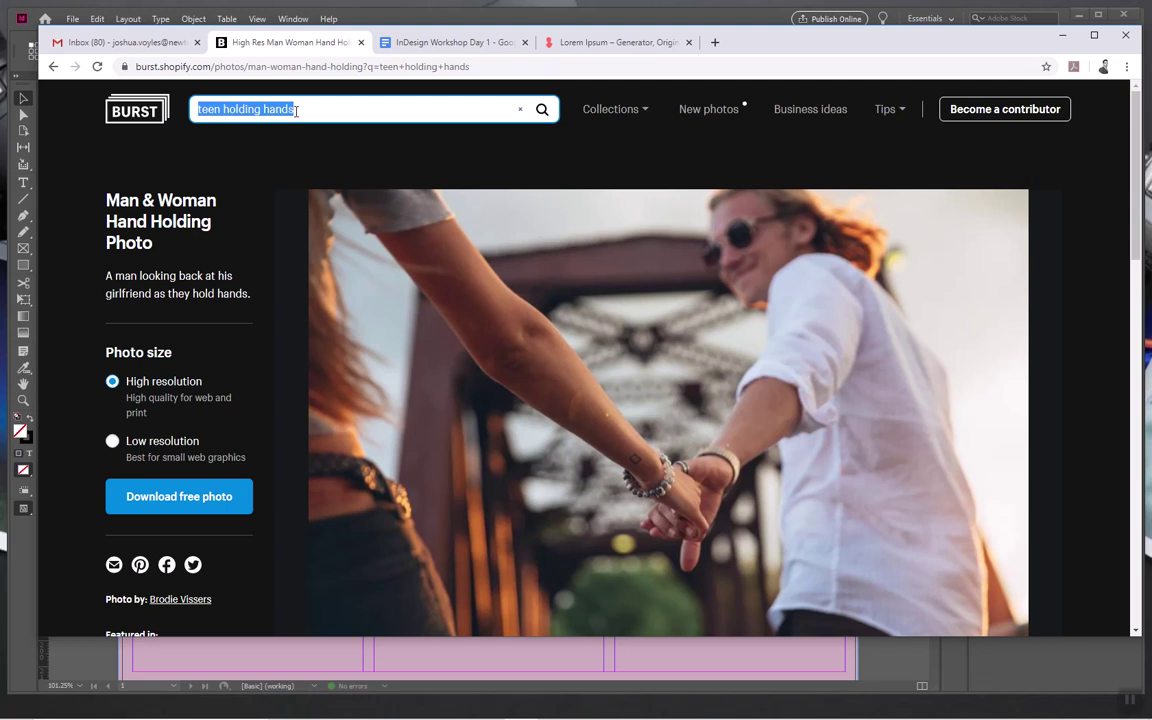
left_click(335, 150)
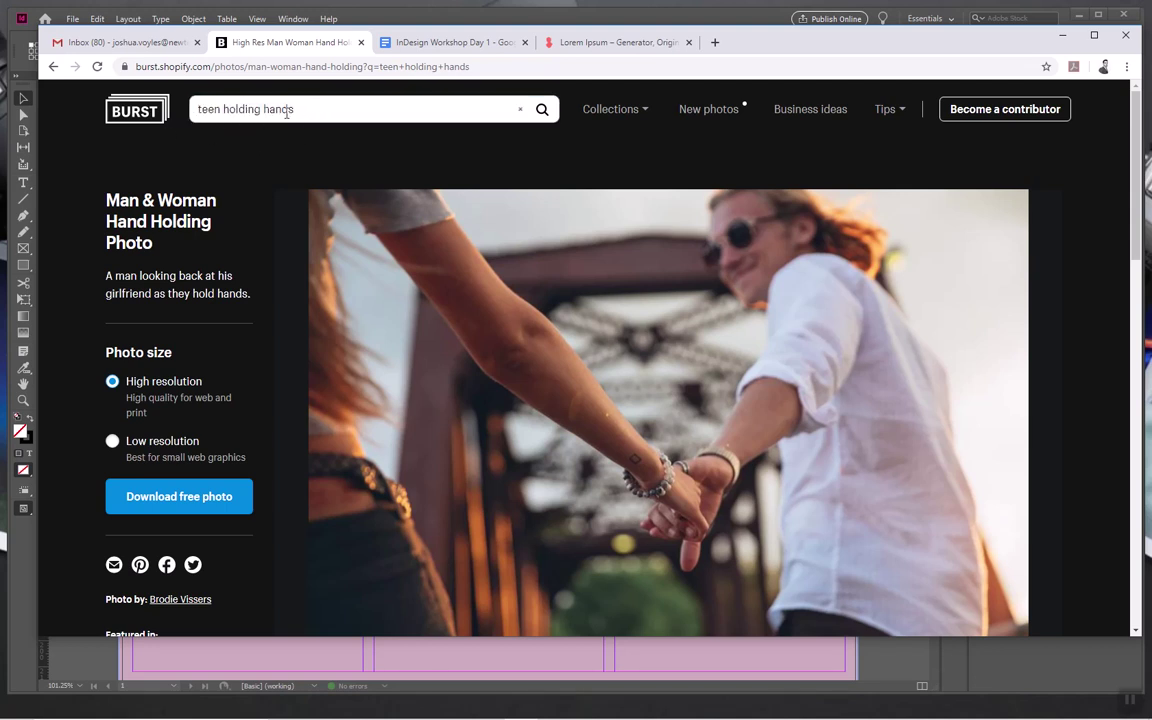
scroll(663, 247, "down", 1)
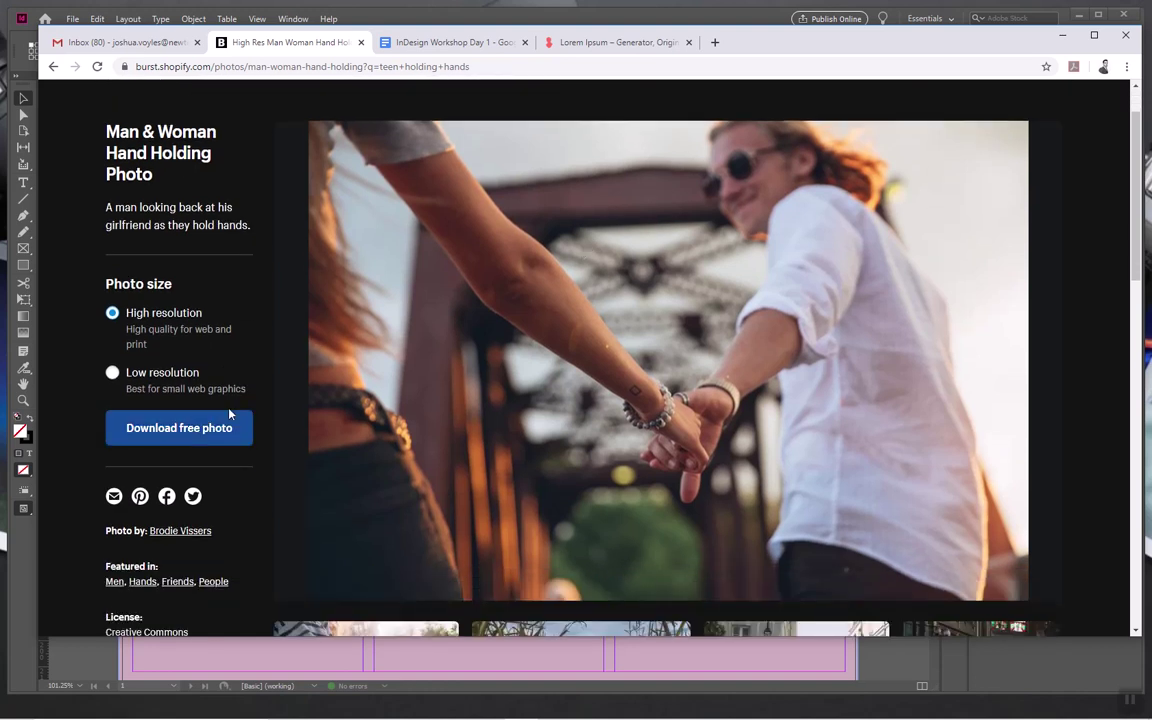
- Return to File Explorer and try placing the man-woman-hand-holding photo from the recent files directly onto page 1 without a frame
left_click(1062, 35)
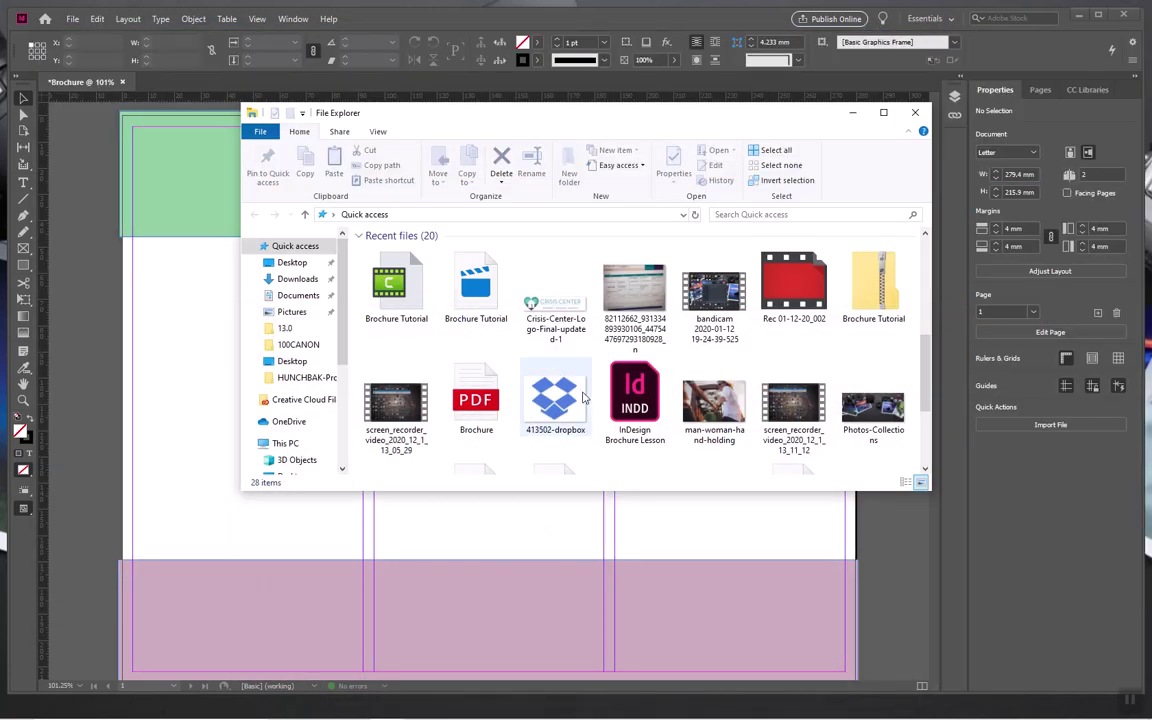
left_click(716, 403)
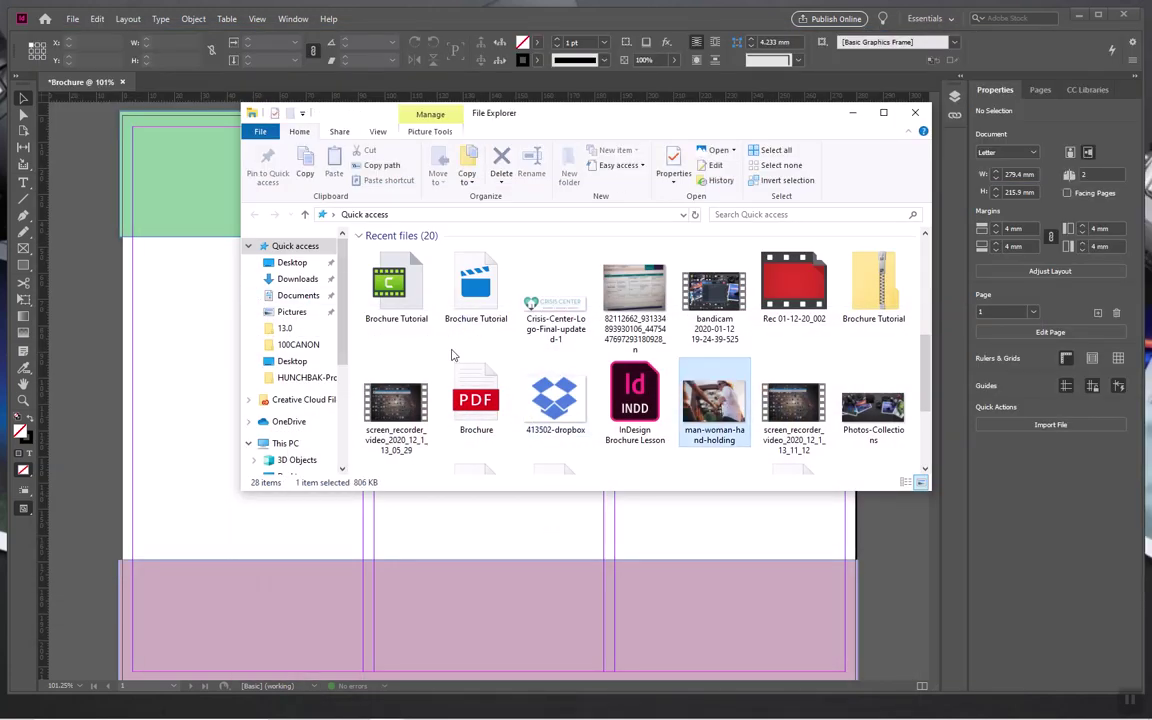
left_click_drag(727, 411, 190, 445)
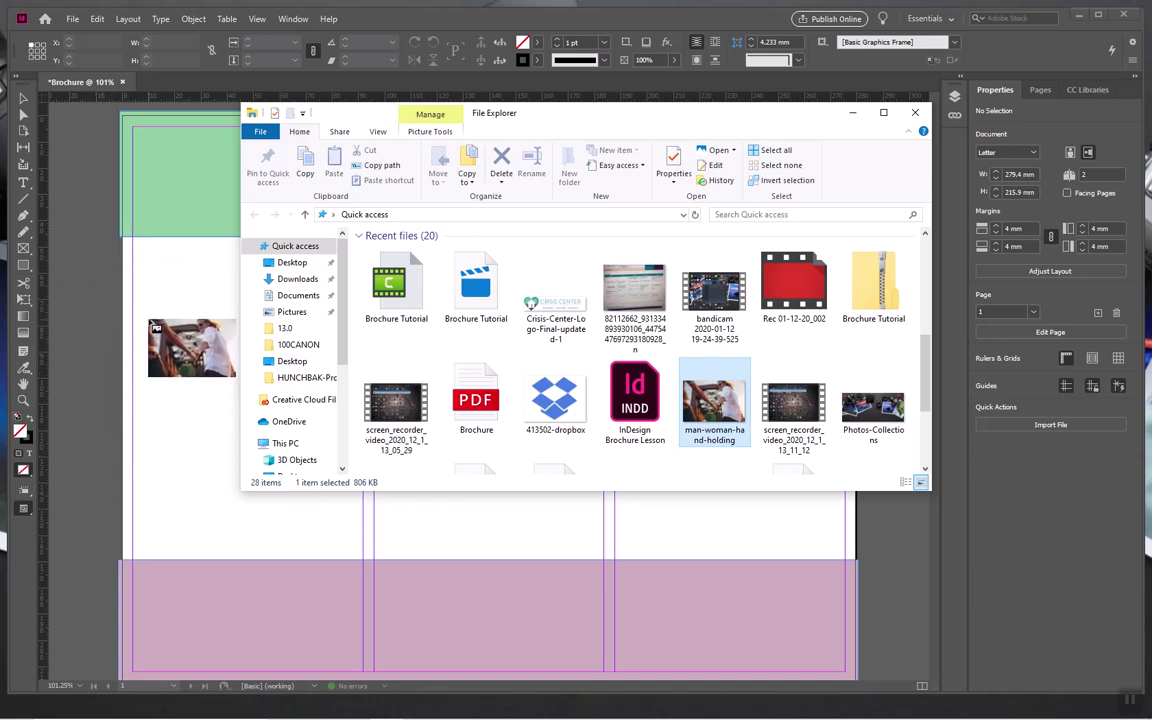
left_click(148, 320)
- Check how far the placed photo extends beyond both pages, and undo the placement
scroll(268, 358, "down", 4)
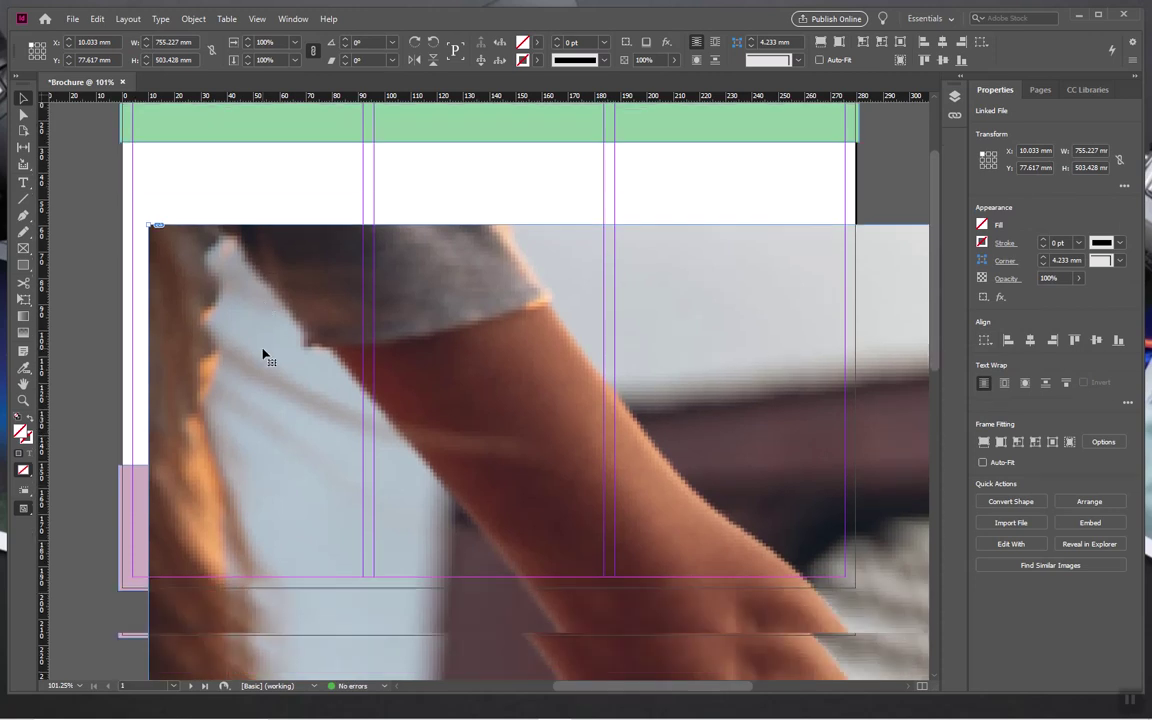
scroll(114, 430, "down", 5)
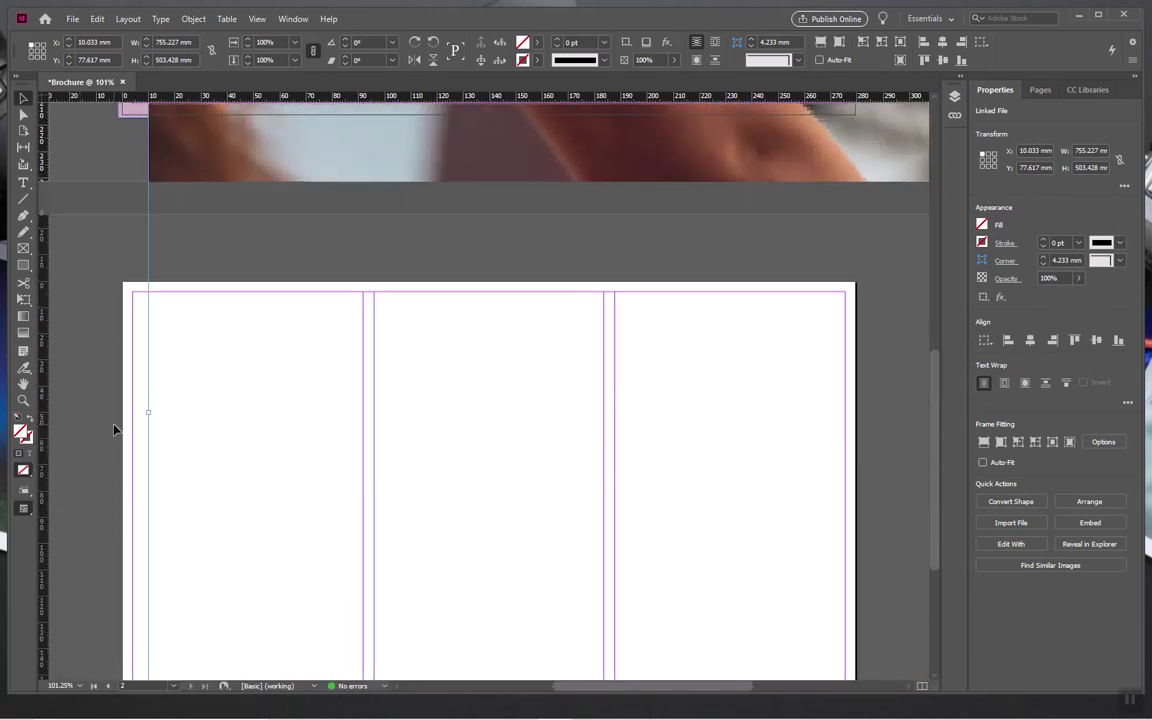
scroll(114, 430, "up", 1)
left_click(23, 401)
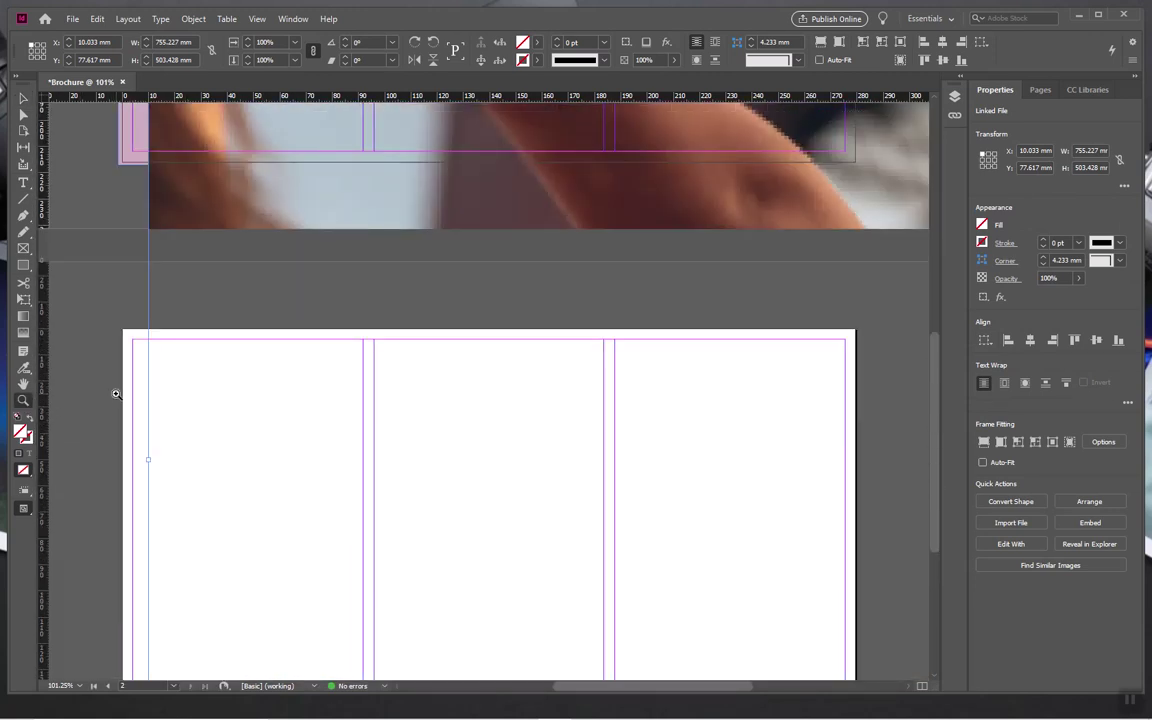
left_click(343, 319, "alt")
left_click(342, 319, "alt")
left_click(343, 320, "alt")
left_click(344, 347, "alt")
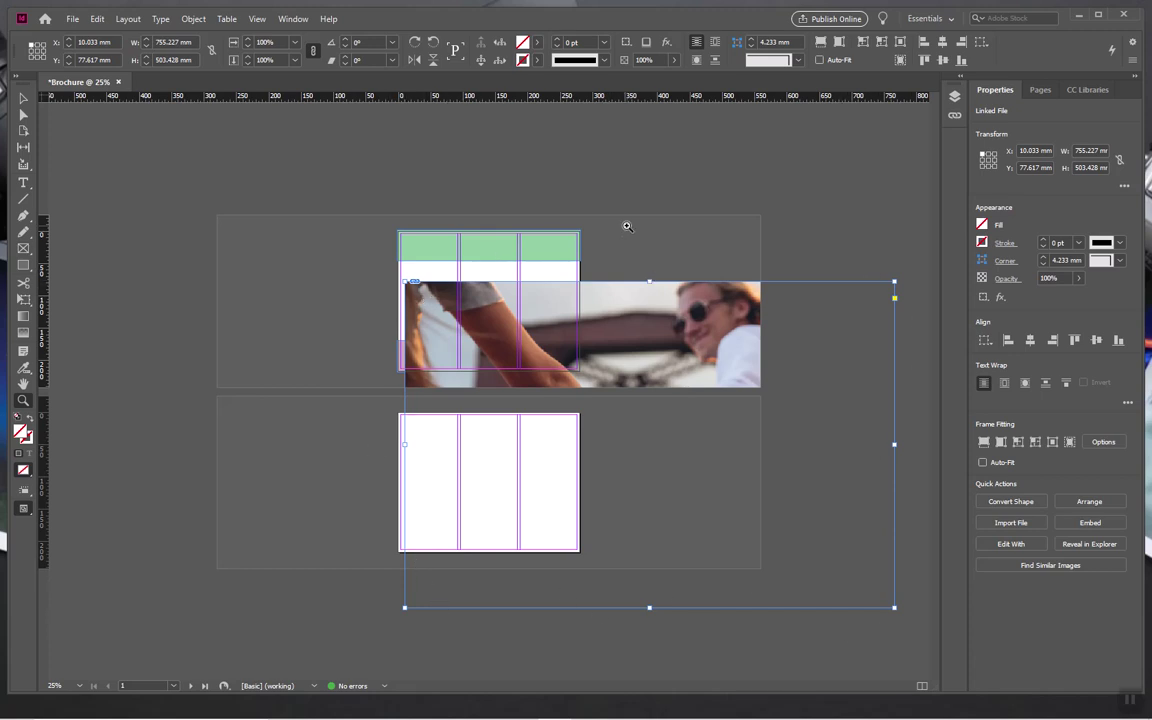
key("ctrl+z")
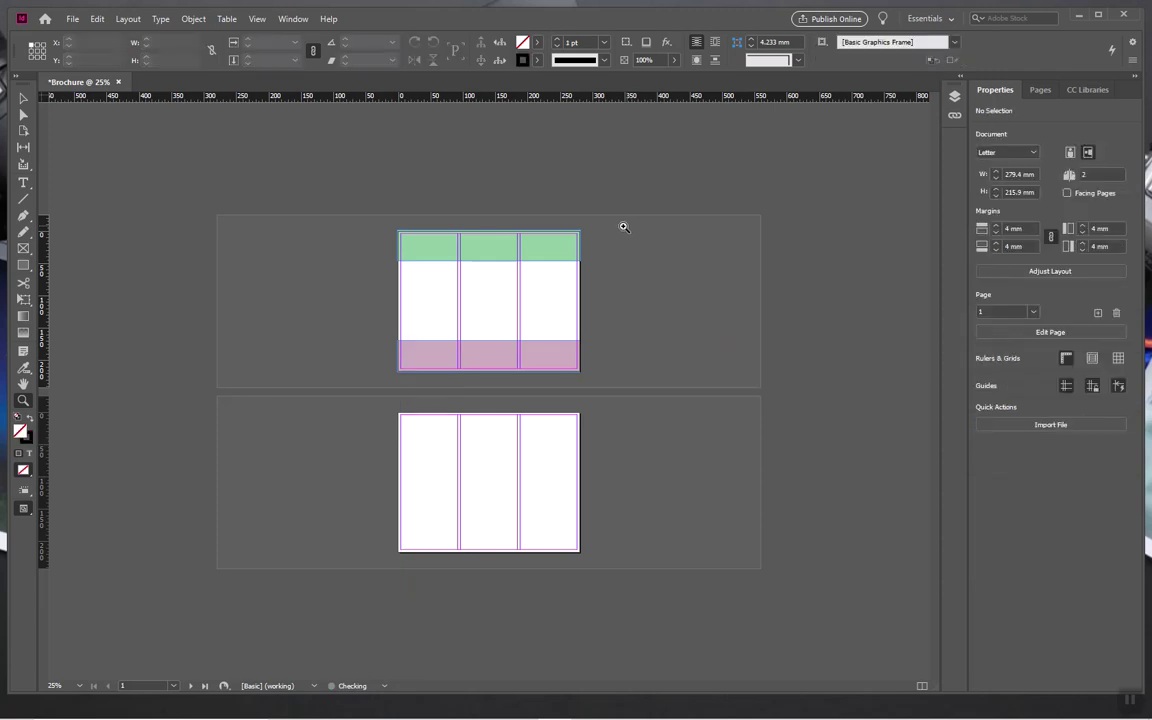
- Draw a rectangular image frame about 95.1 mm by 123 mm in page 1's third column, between the green and pink bands
left_click(393, 299)
left_click(481, 319)
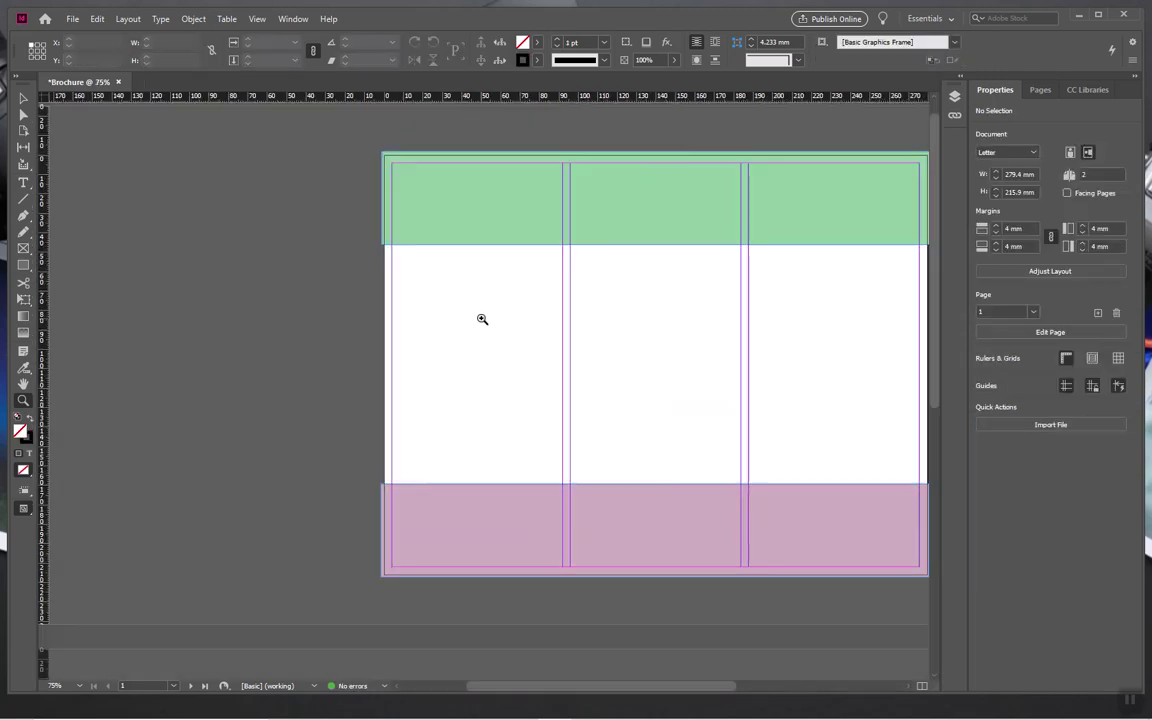
left_click(830, 303)
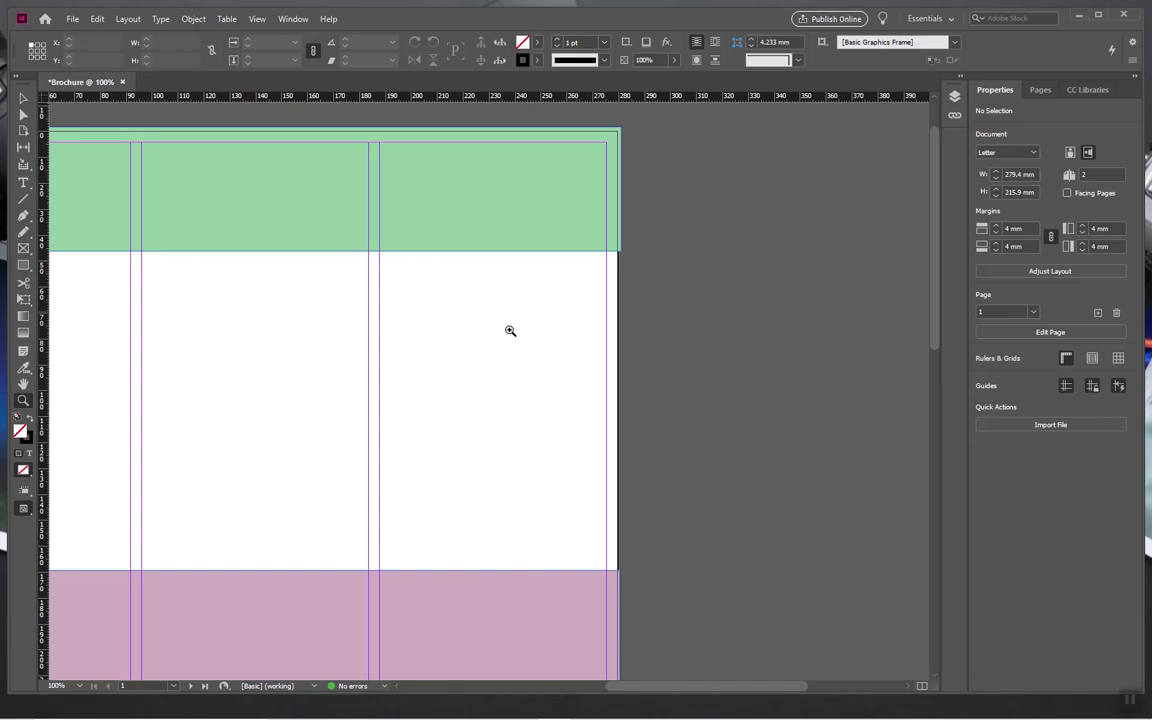
left_click(22, 251)
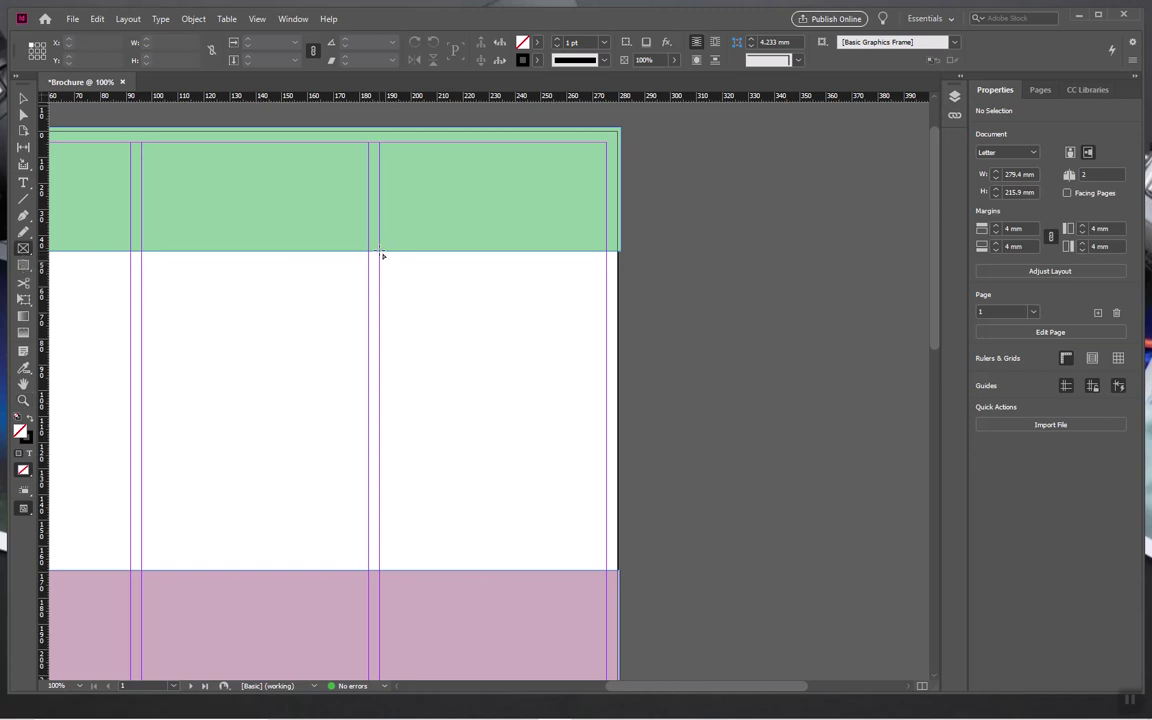
left_click_drag(376, 252, 621, 571)
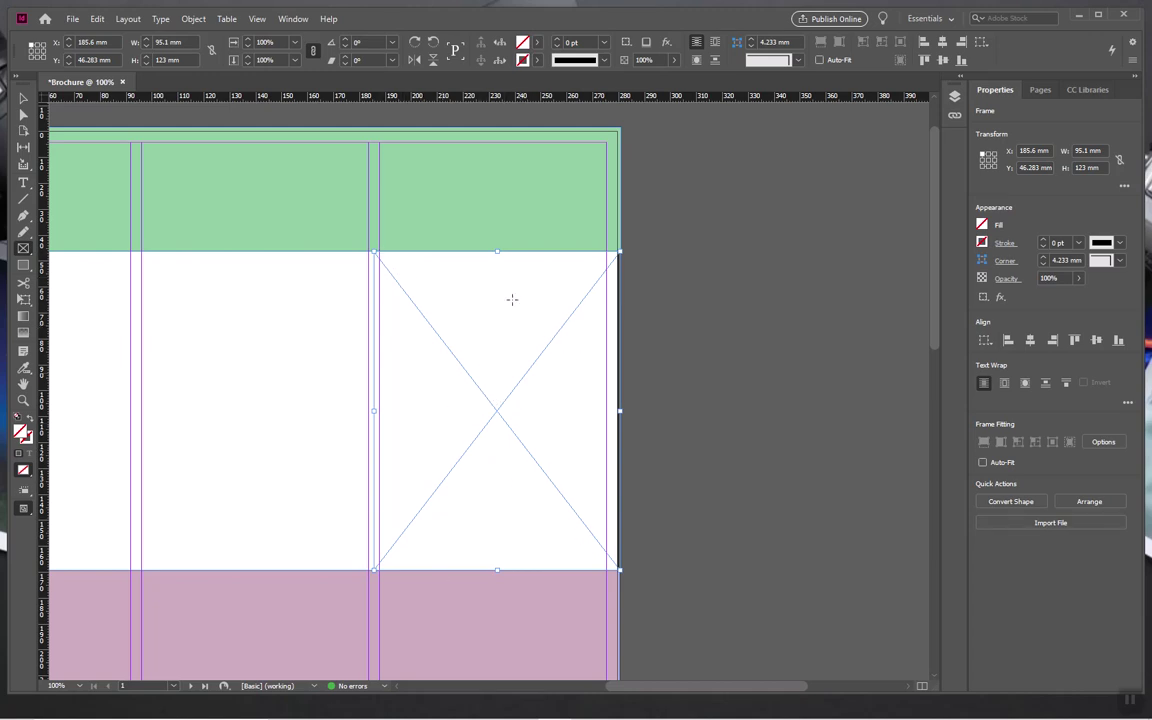
- Place the man-woman-hand-holding photo from the Downloads folder into the third-column frame
left_click(72, 19)
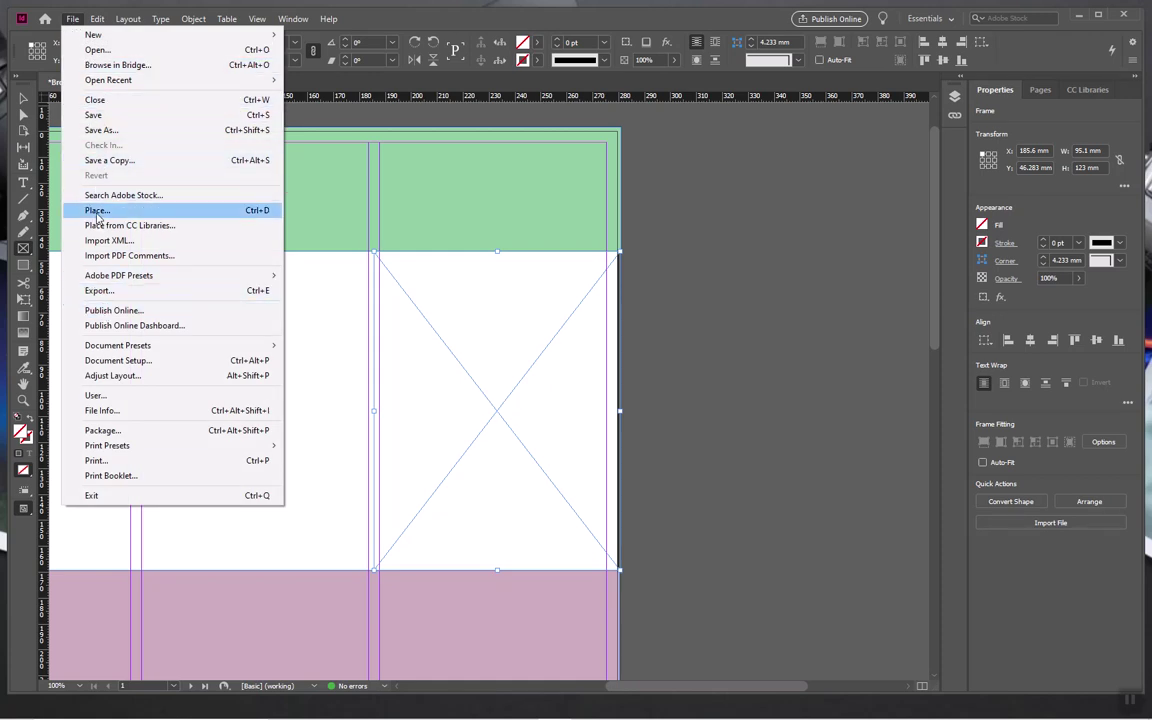
left_click(213, 211)
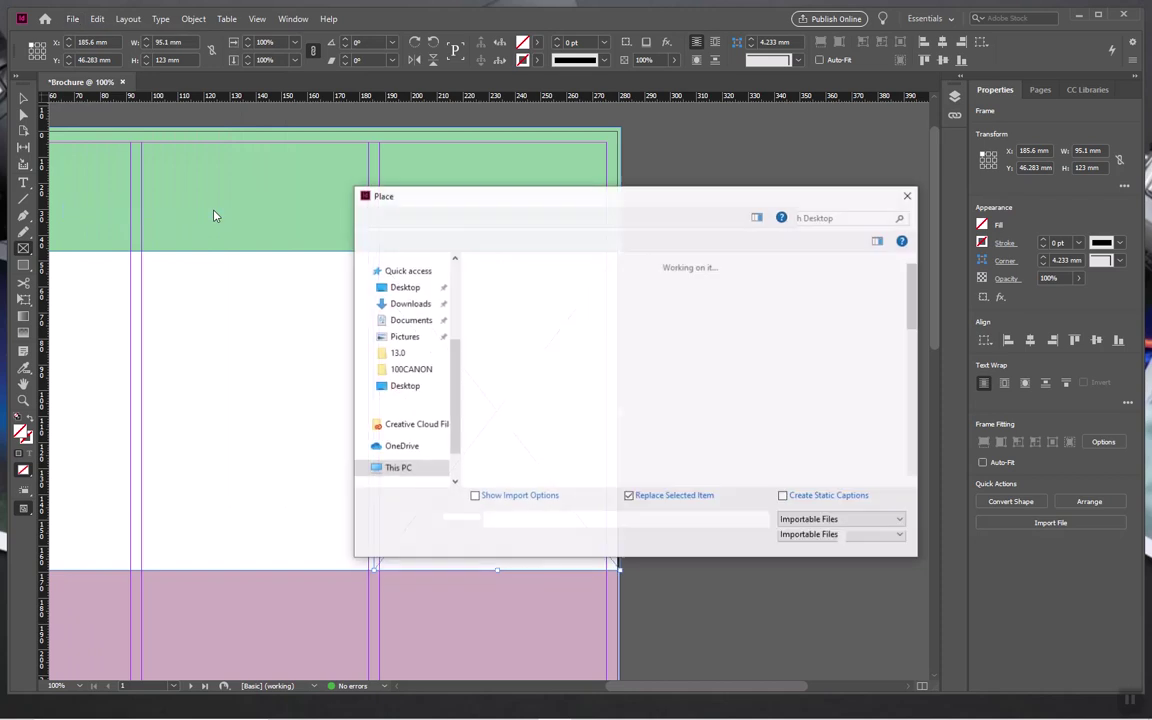
scroll(560, 362, "down", 3)
scroll(560, 362, "down", 15)
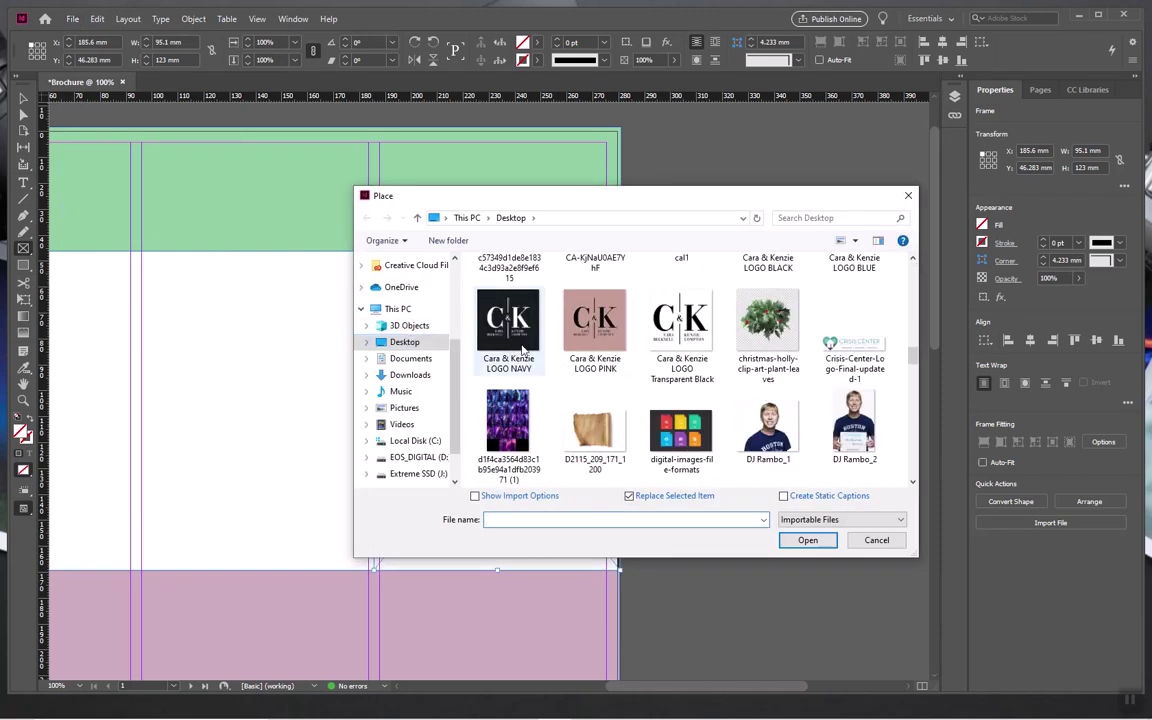
scroll(608, 377, "down", 8)
scroll(608, 377, "down", 6)
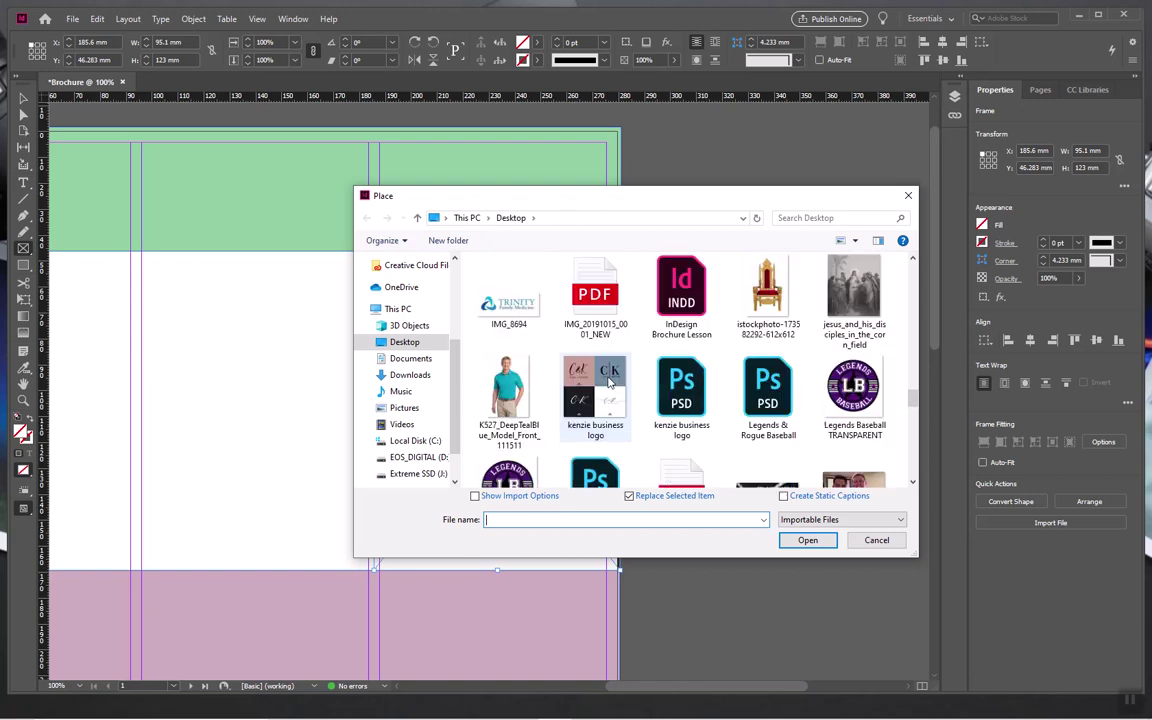
scroll(607, 382, "down", 15)
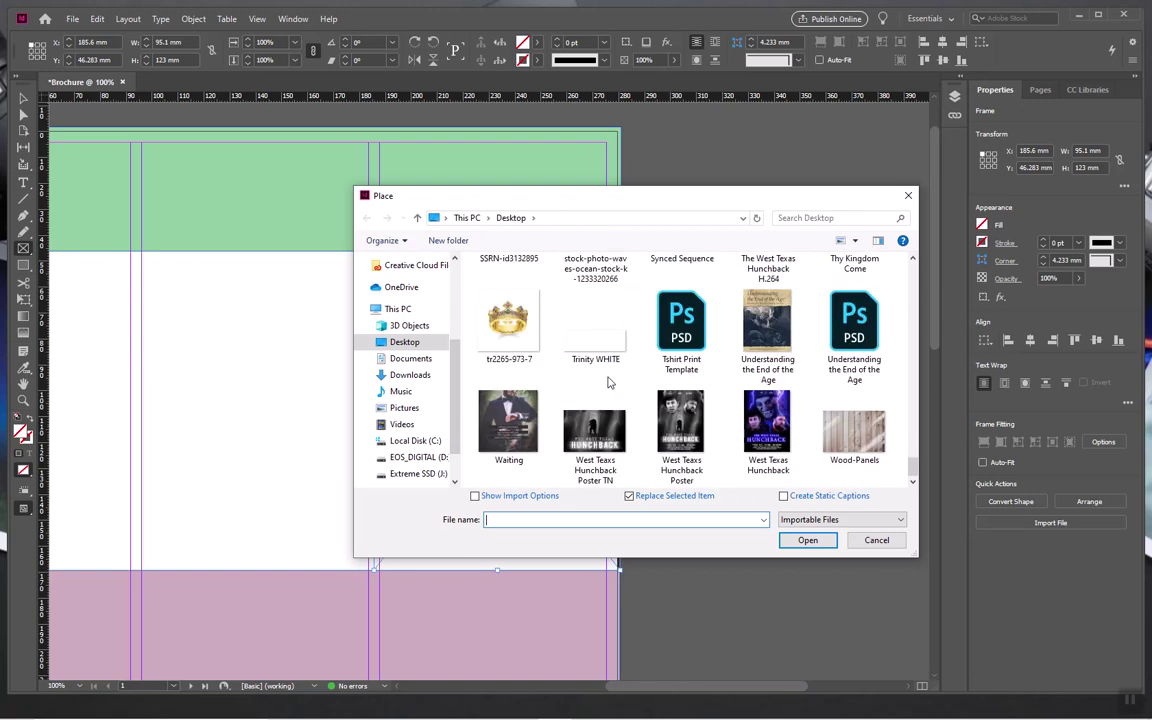
scroll(607, 382, "up", 15)
scroll(607, 382, "up", 12)
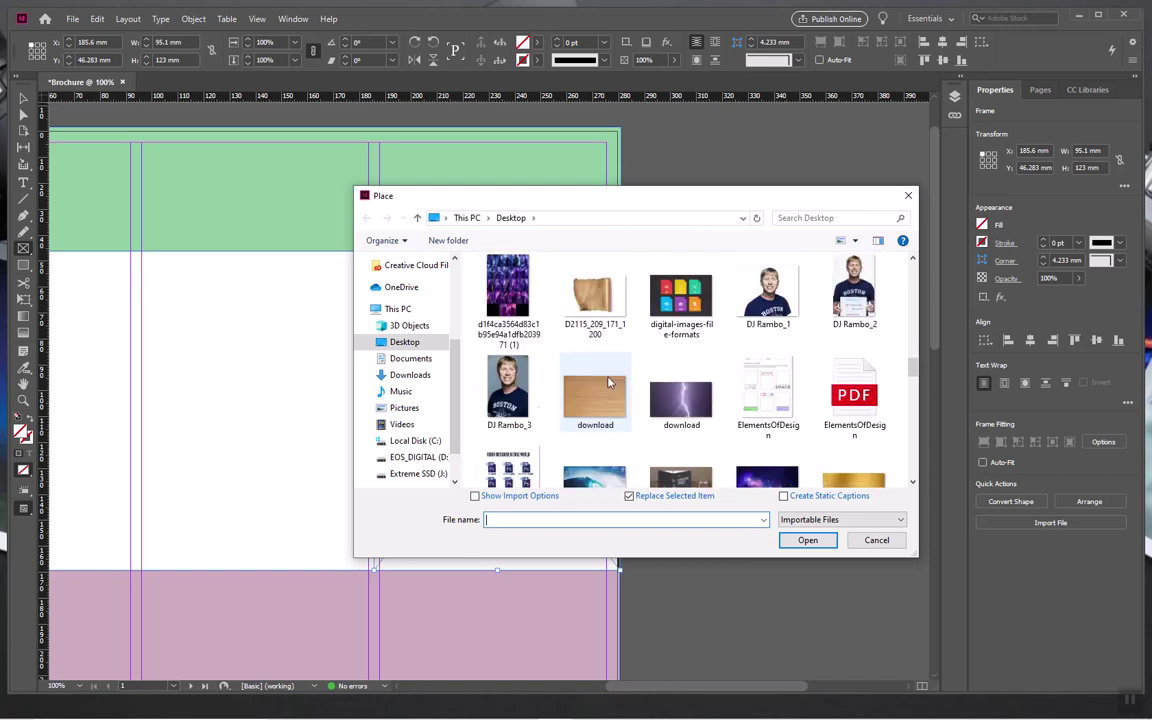
left_click(411, 376)
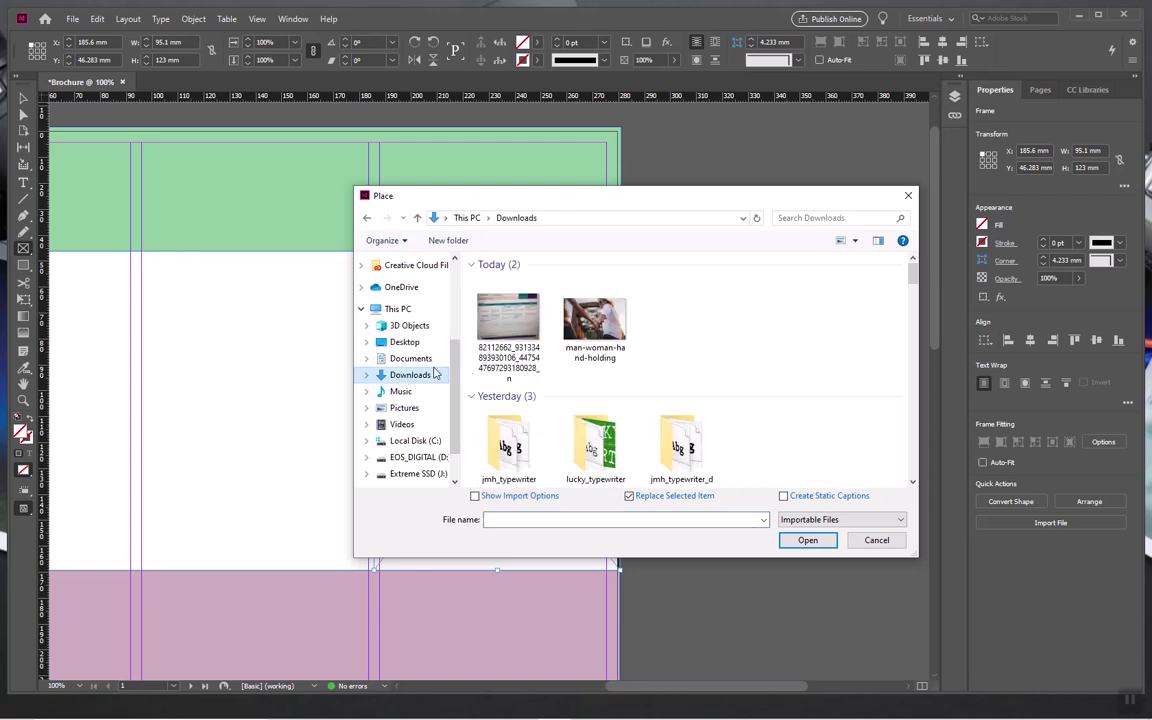
left_click(592, 322)
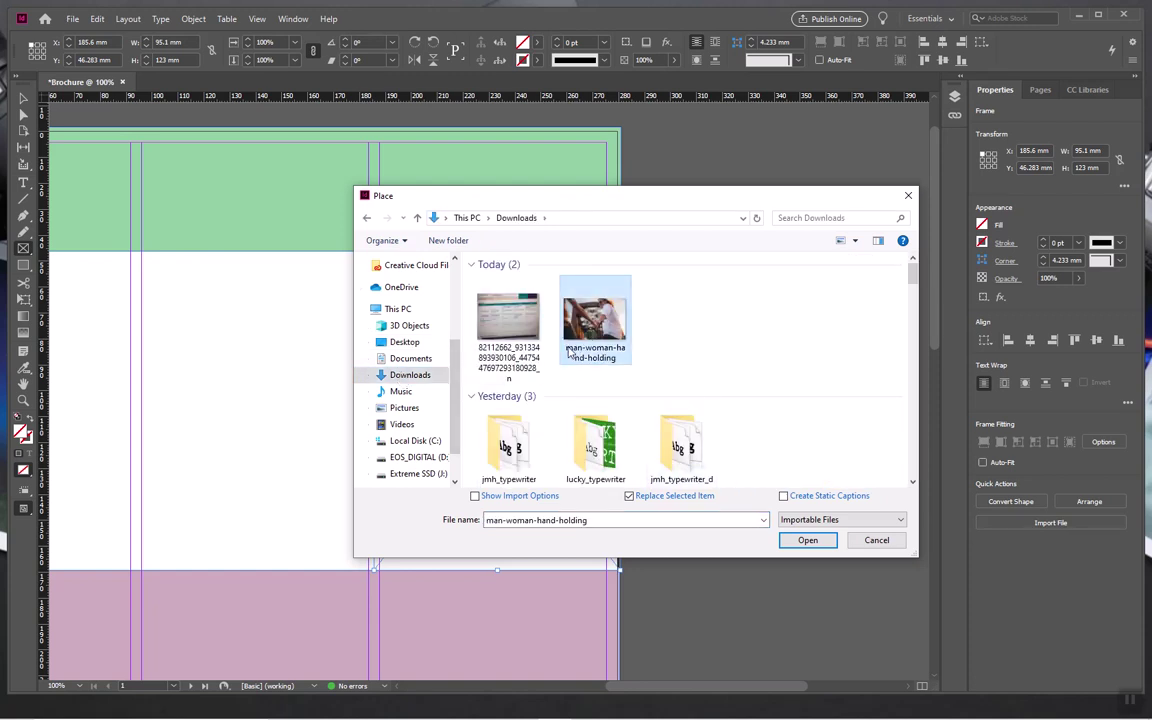
left_click(806, 540)
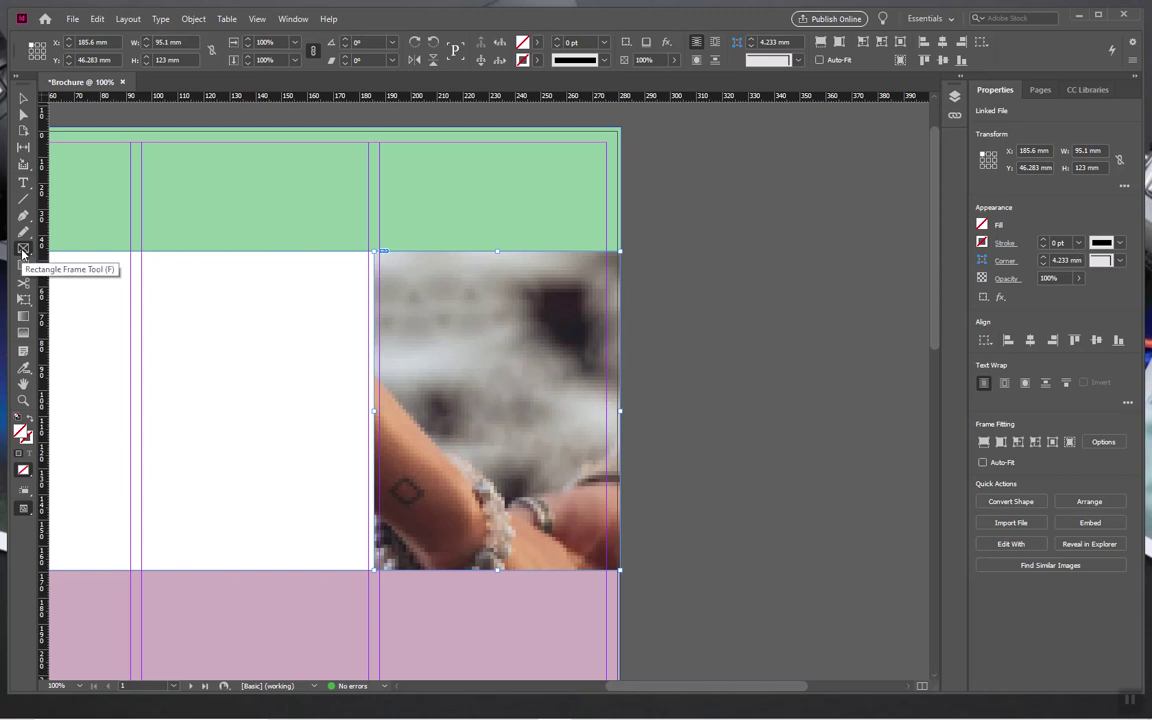
- Select the photo content inside the third-column frame with the Selection tool
left_click(23, 250)
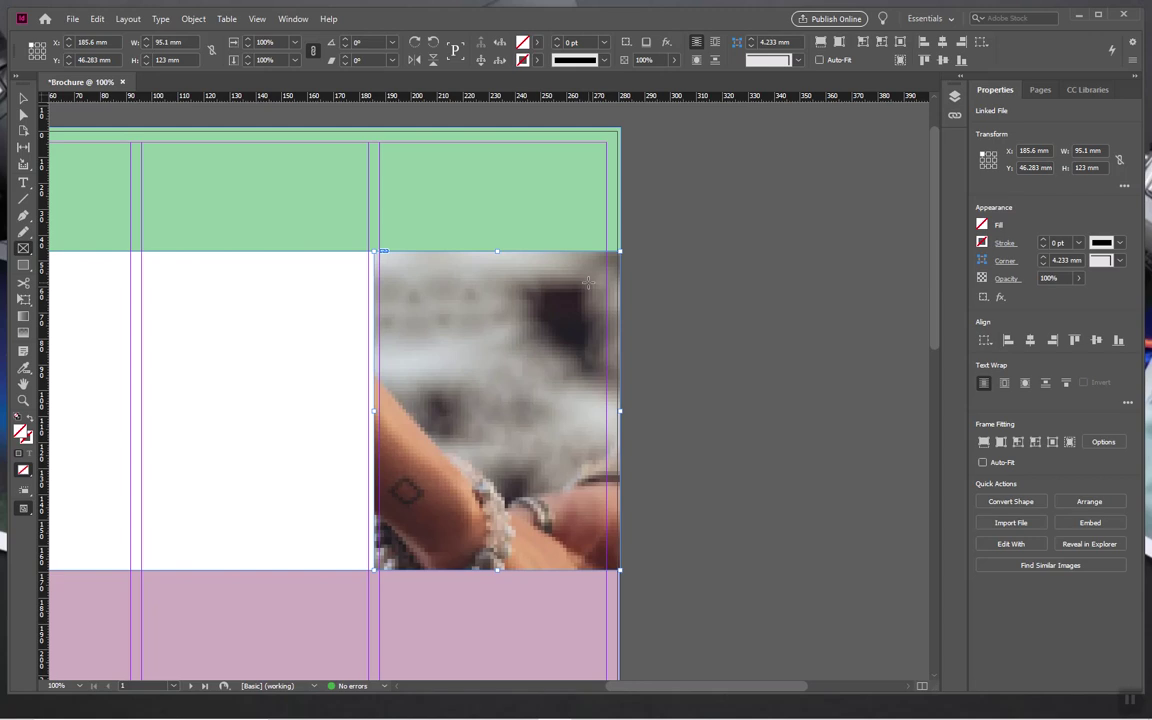
left_click(22, 250)
left_click(24, 100)
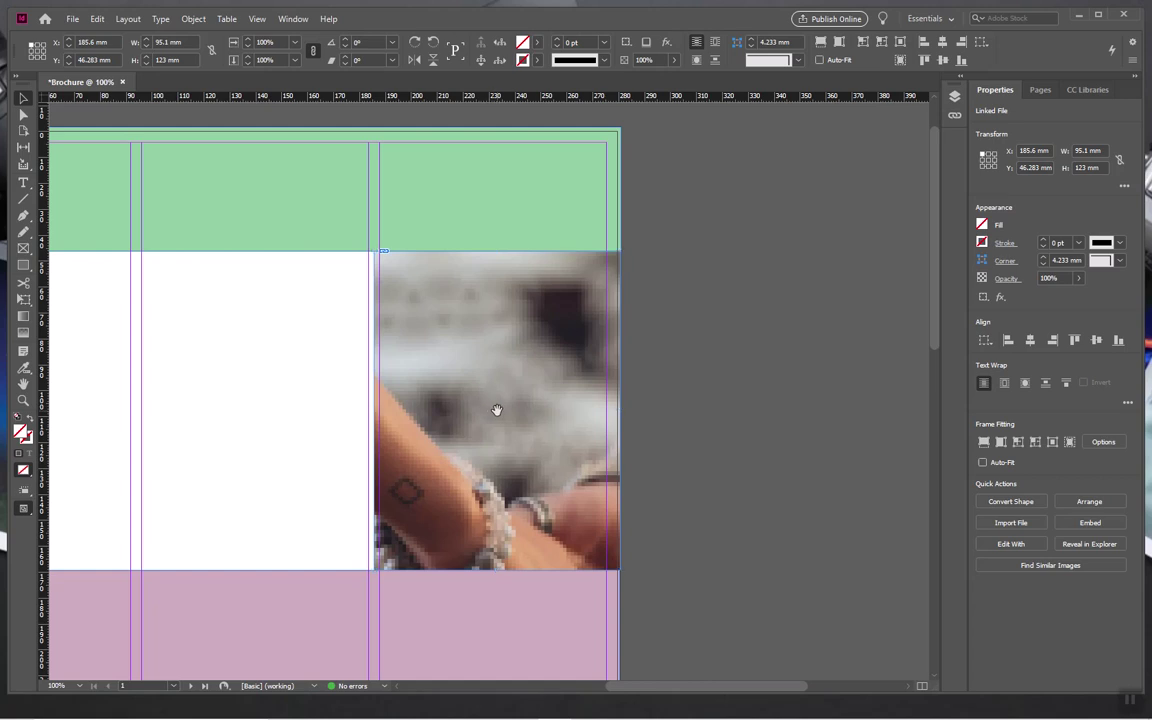
left_click(497, 410)
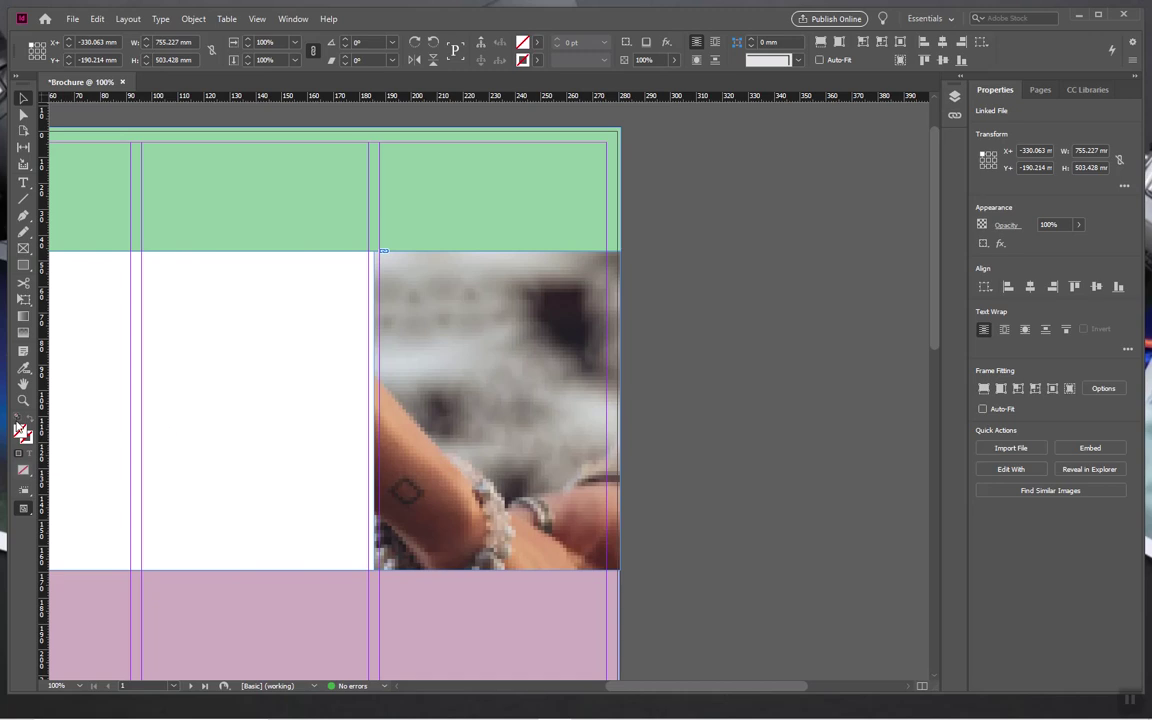
- Reposition the photo within its third-column frame to a content offset of about X -375.6 mm and Y -174.3 mm
left_click(23, 400)
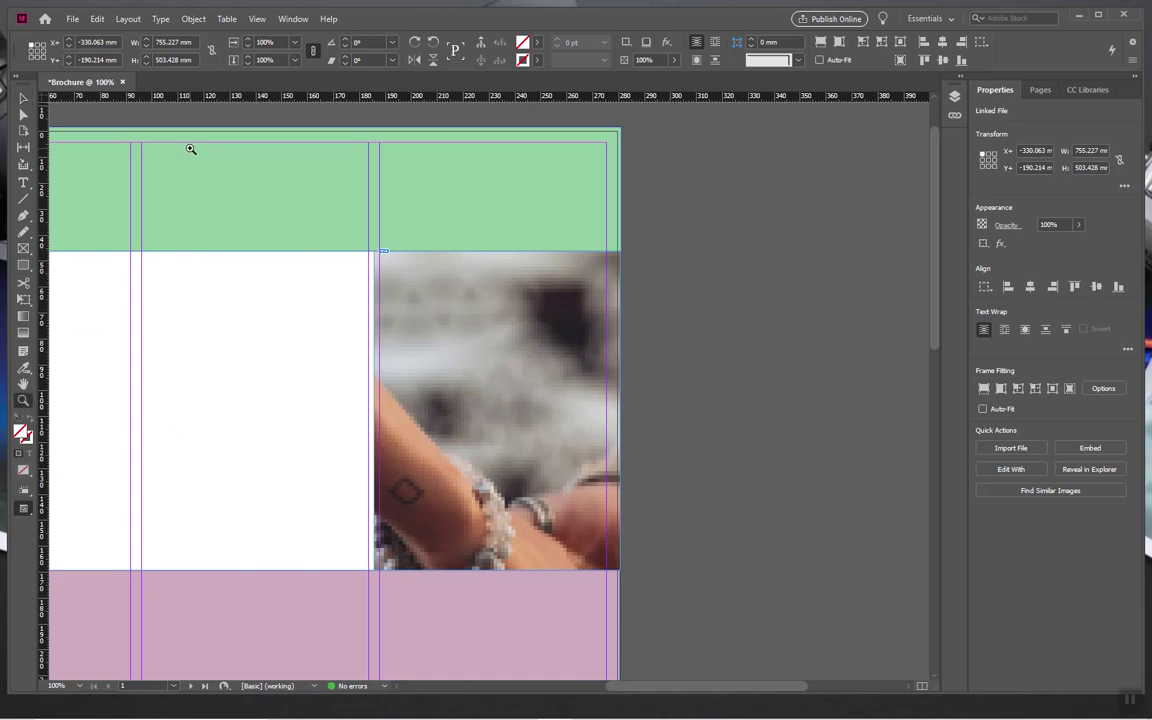
left_click(325, 199, "alt")
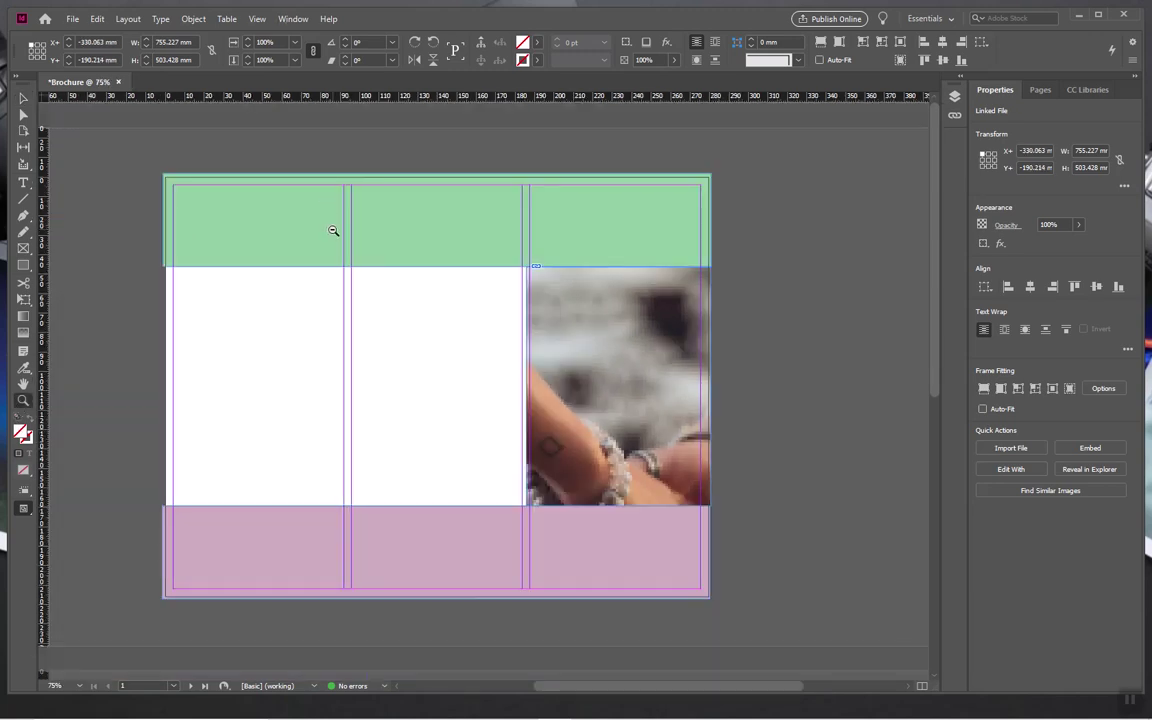
left_click(333, 230, "alt")
left_click(333, 230, "alt")
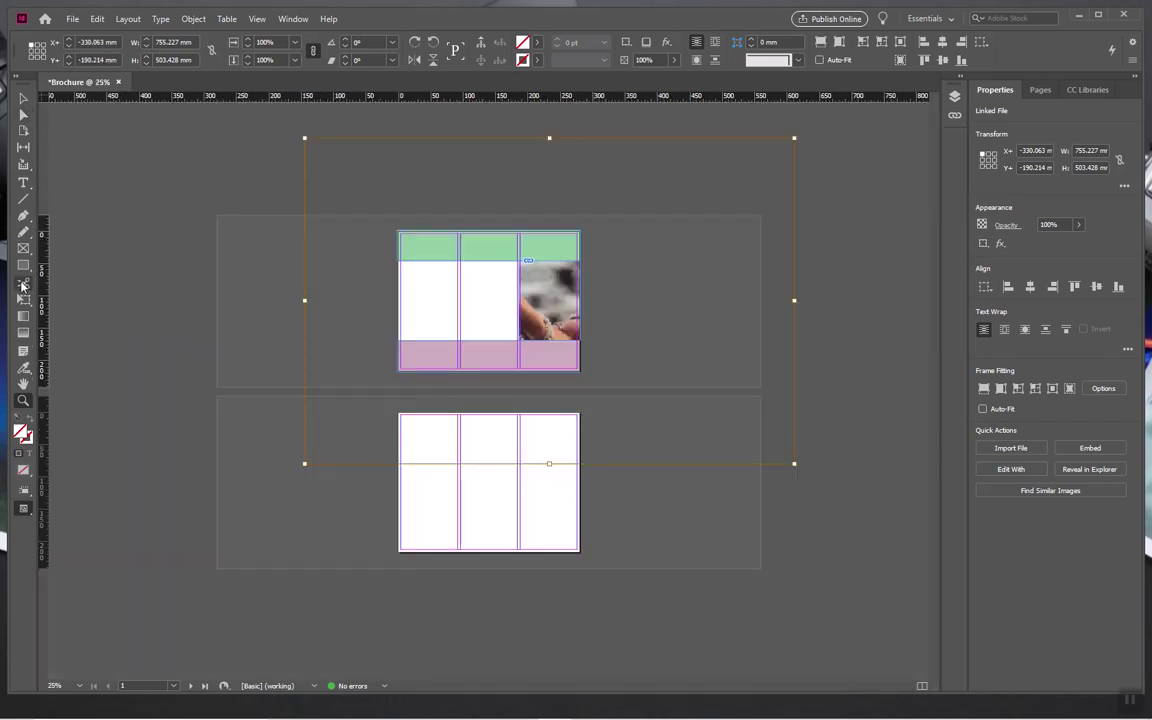
left_click(24, 99)
left_click(20, 100)
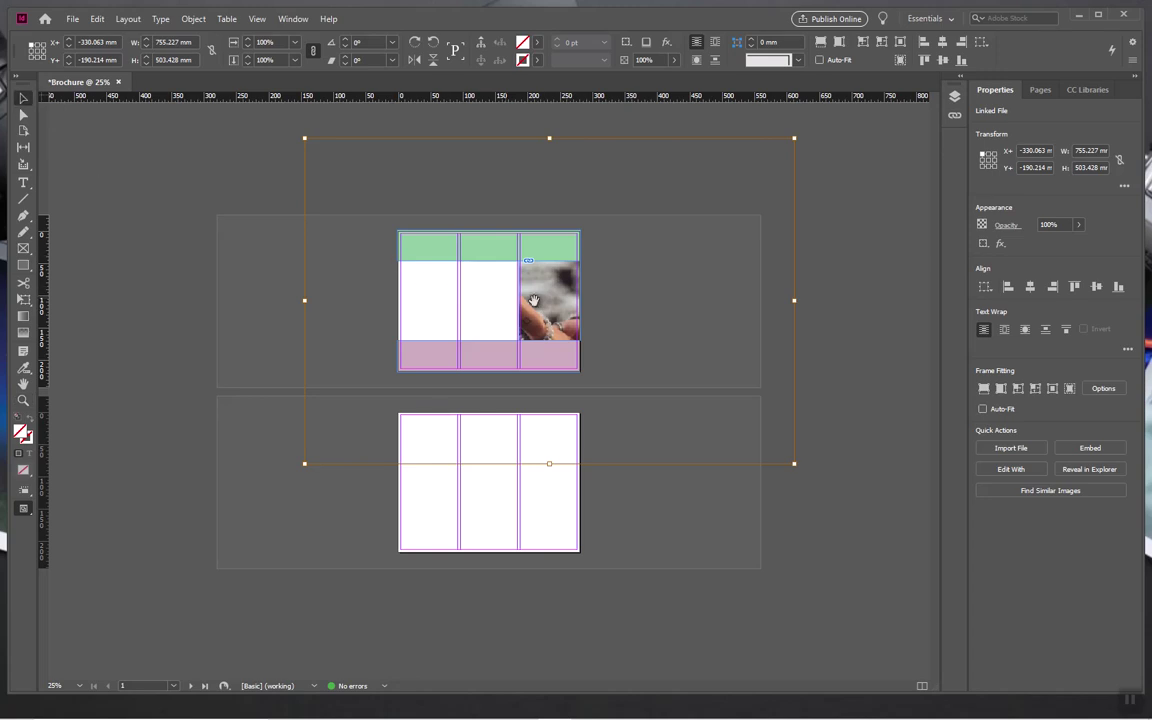
left_click_drag(548, 305, 522, 416)
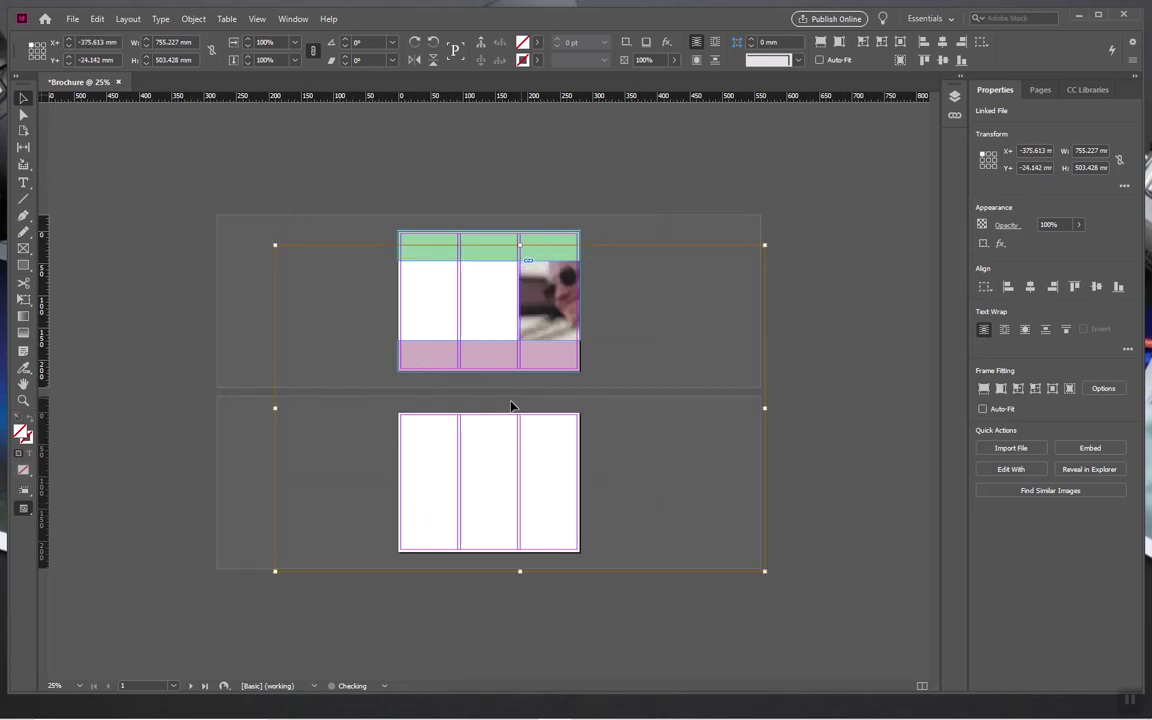
left_click_drag(484, 283, 694, 327)
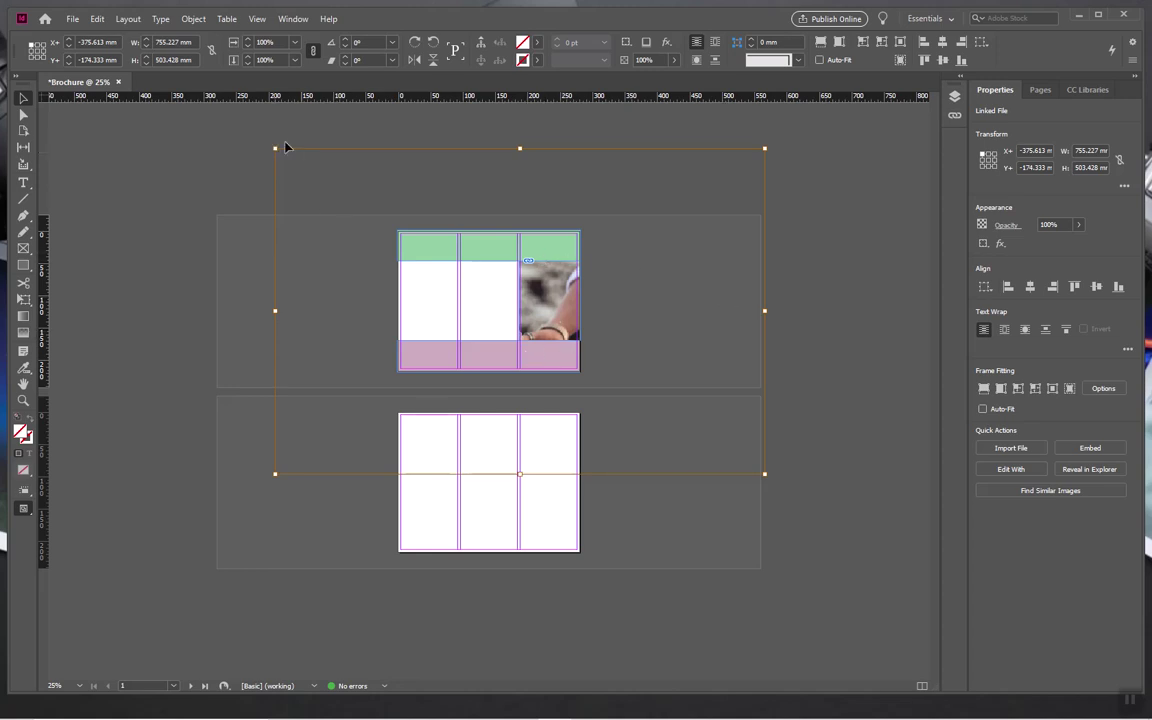
- Scale the photo content to about 208 mm by 138.7 mm and shift it in its frame to about X -58.1 mm, Y -7.8 mm
left_click_drag(275, 150, 444, 252)
left_click_drag(765, 476, 593, 335)
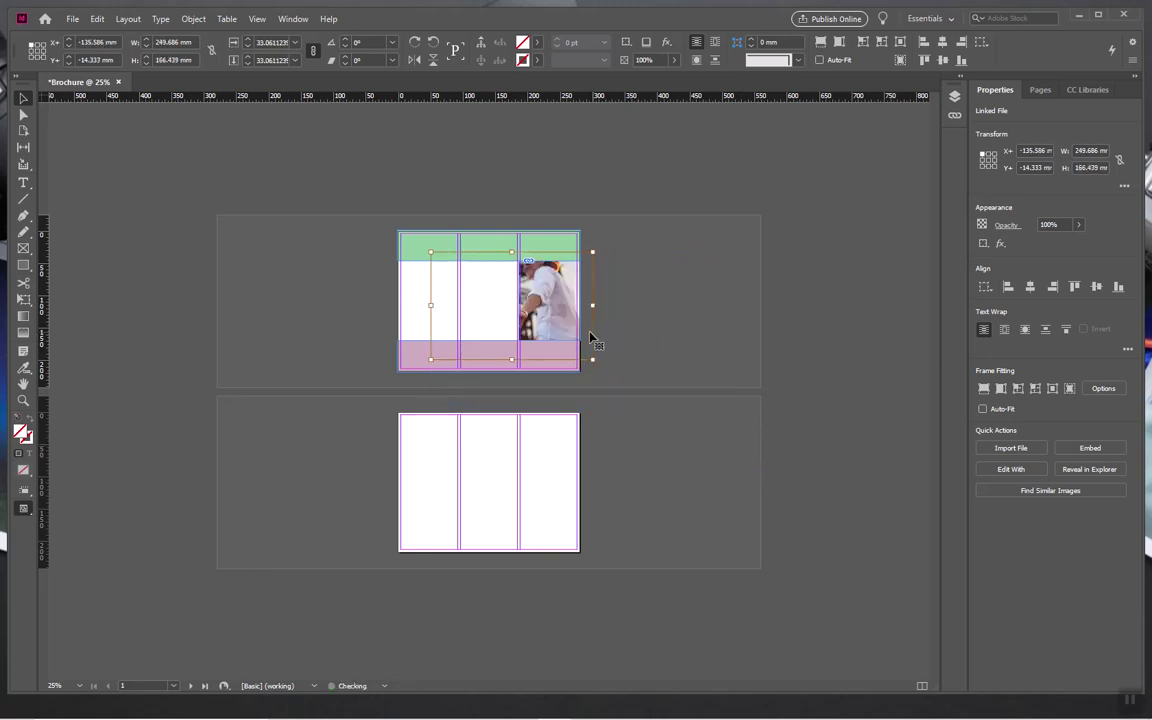
left_click_drag(430, 359, 460, 347)
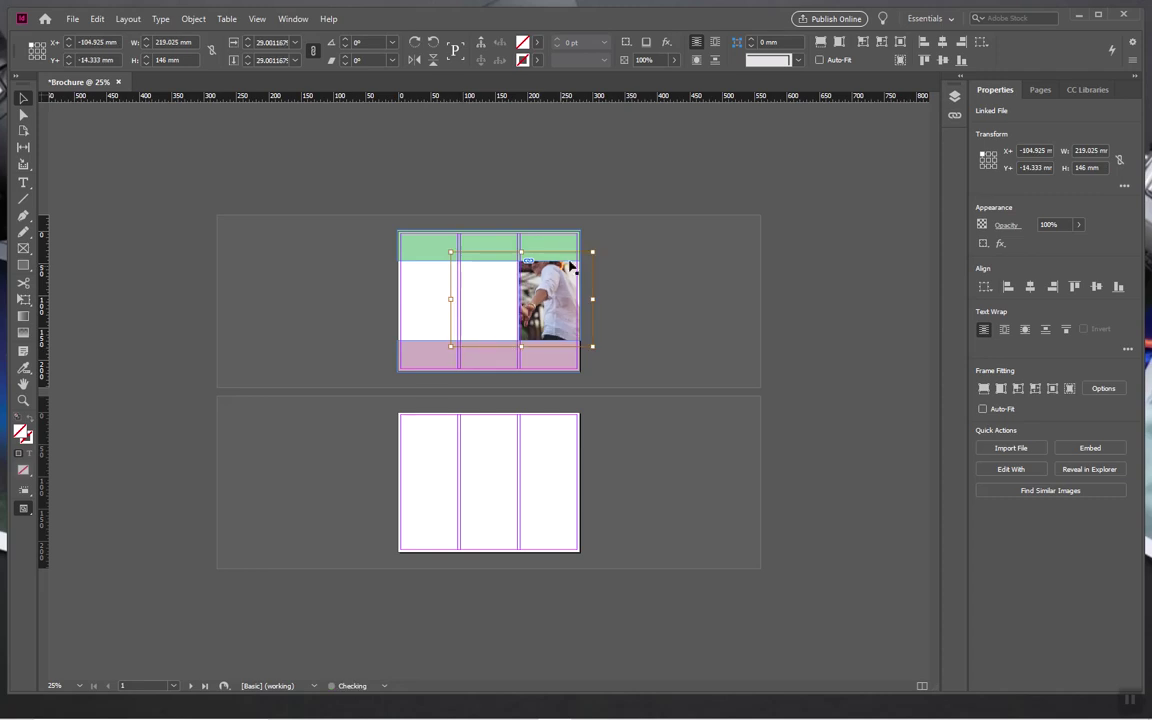
left_click_drag(593, 252, 587, 256)
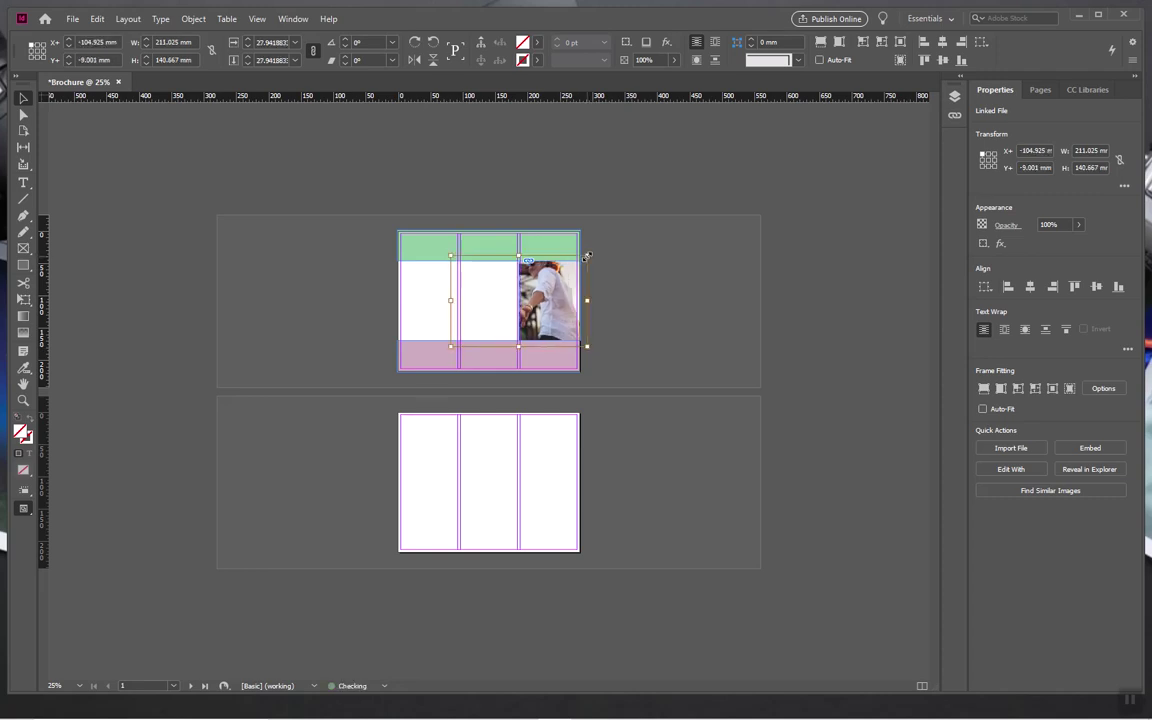
left_click_drag(449, 255, 453, 257)
left_click_drag(522, 300, 550, 300)
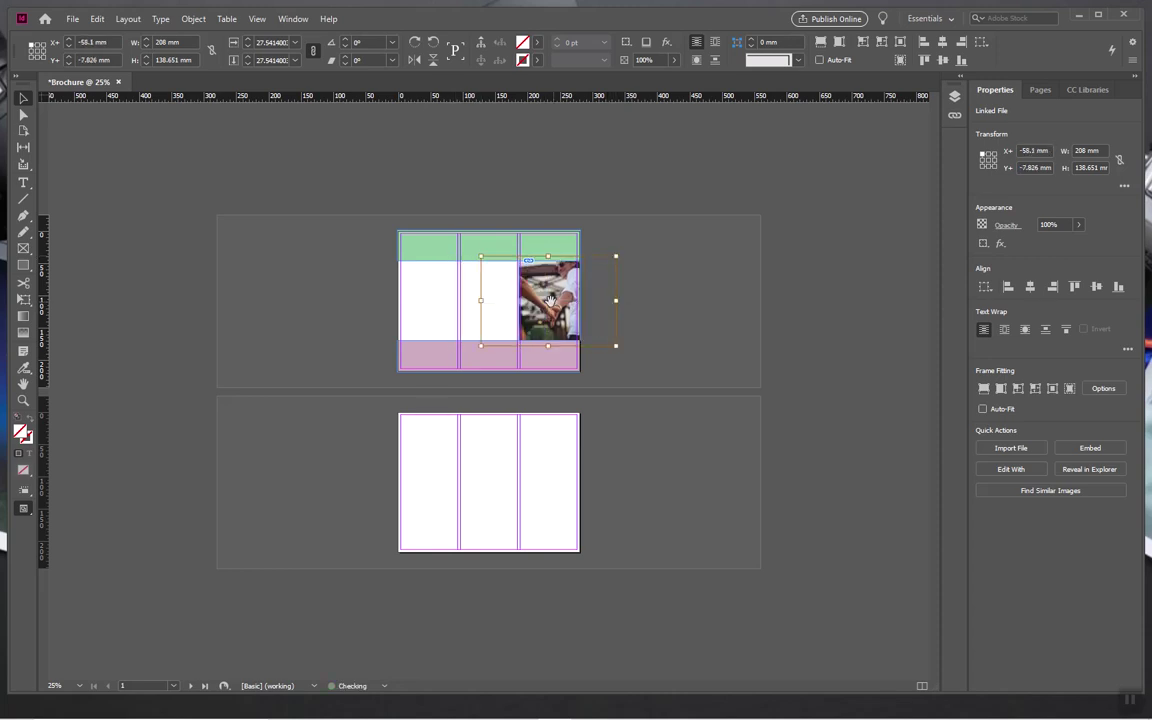
left_click(500, 311)
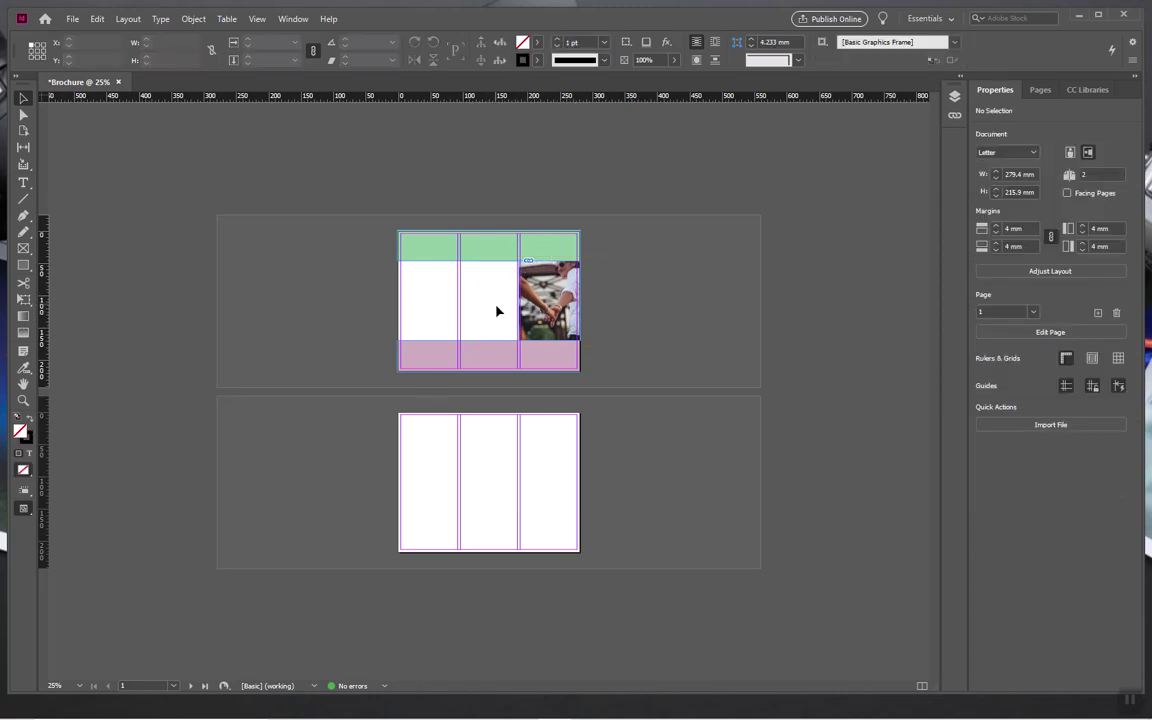
- Reposition the photo content within its third-column frame to an offset of about X -62.5 mm and Y -3.2 mm
left_click(529, 279)
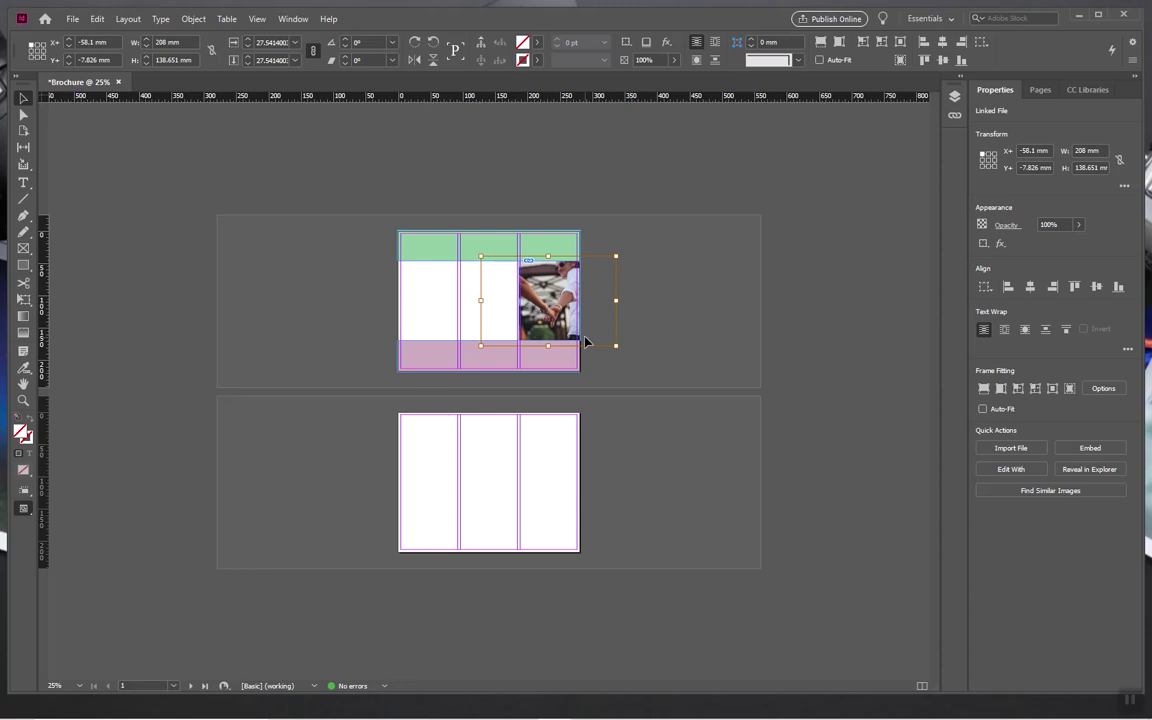
left_click_drag(536, 308, 552, 305)
key("Up")
key("Up")
key("Up")
key("Up")
key("Up")
key("Up")
key("Up")
key("Up")
key("Right")
key("Right")
key("Right")
key("Up")
- Shift the photo content within its frame to an offset of about X -72.4 mm and Y -1.8 mm
left_click(23, 400)
left_click(537, 304)
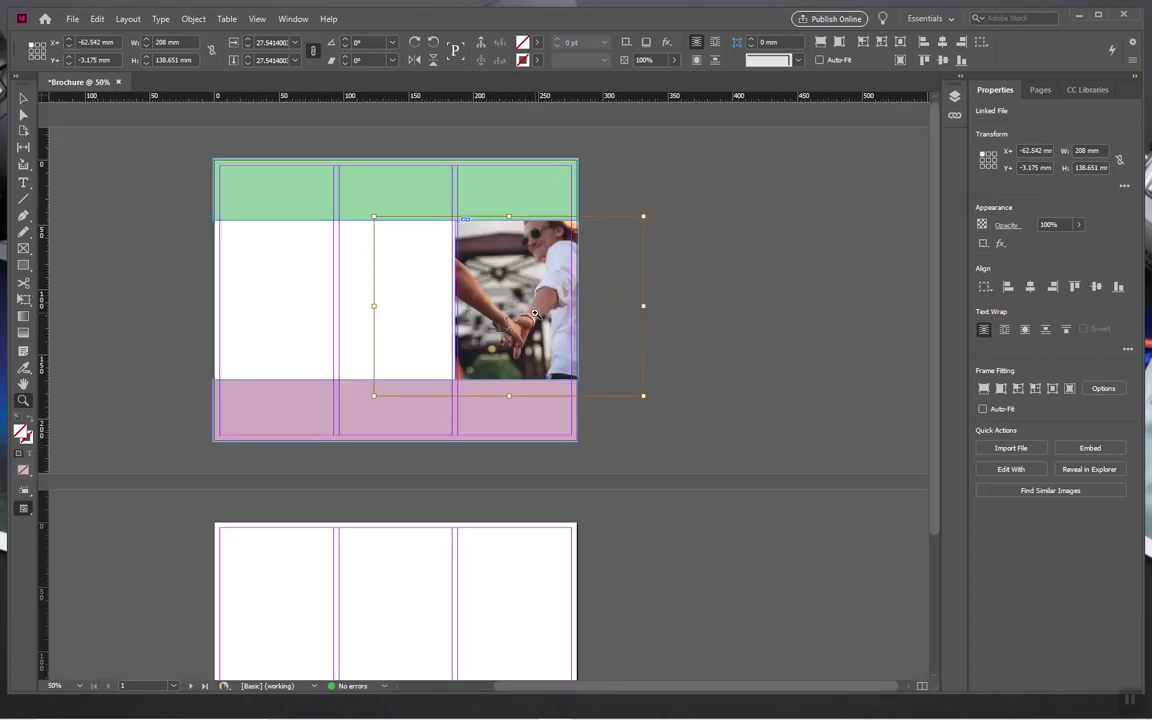
left_click(480, 303)
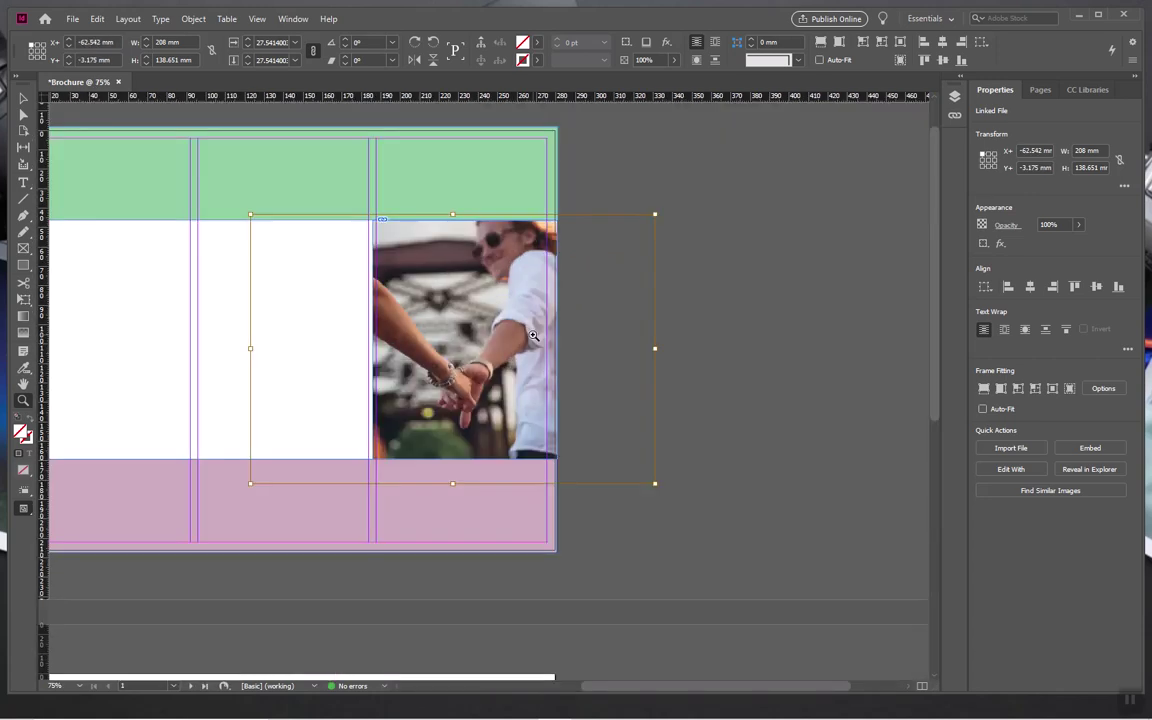
scroll(505, 318, "up", 1)
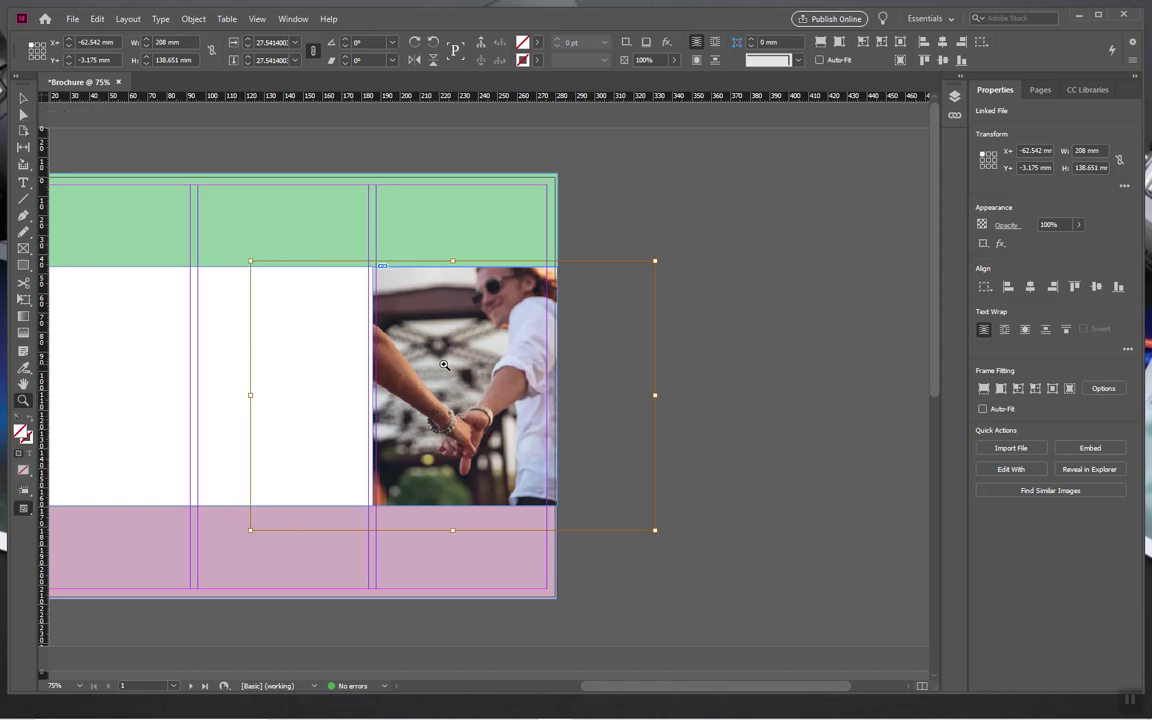
left_click(21, 100)
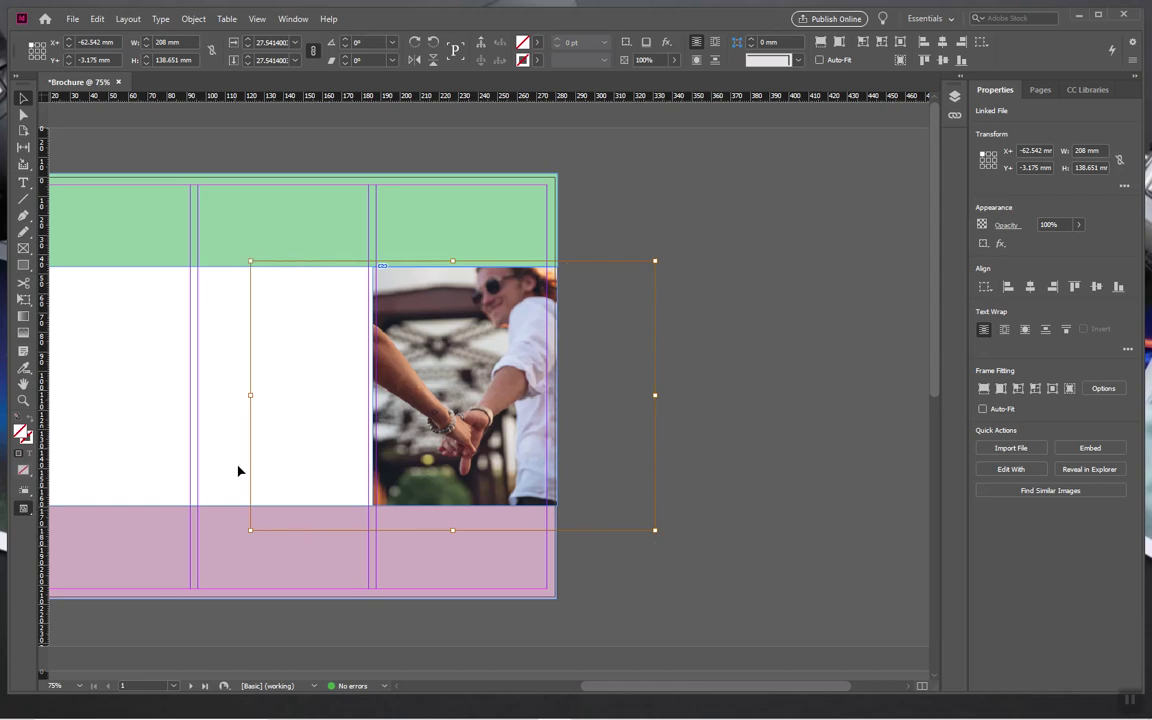
left_click_drag(430, 347, 545, 386)
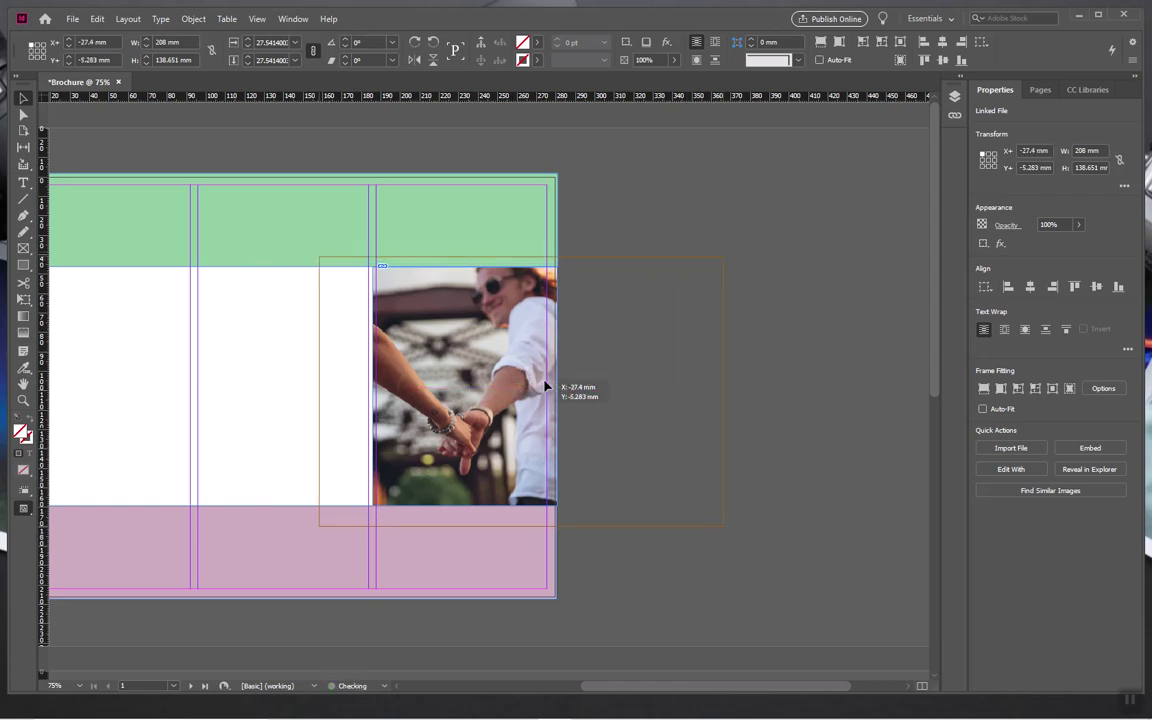
left_click_drag(435, 344, 372, 344)
mouse_move(447, 386)
left_mouse_down()
mouse_move(436, 408)
mouse_move(442, 398)
left_mouse_up()
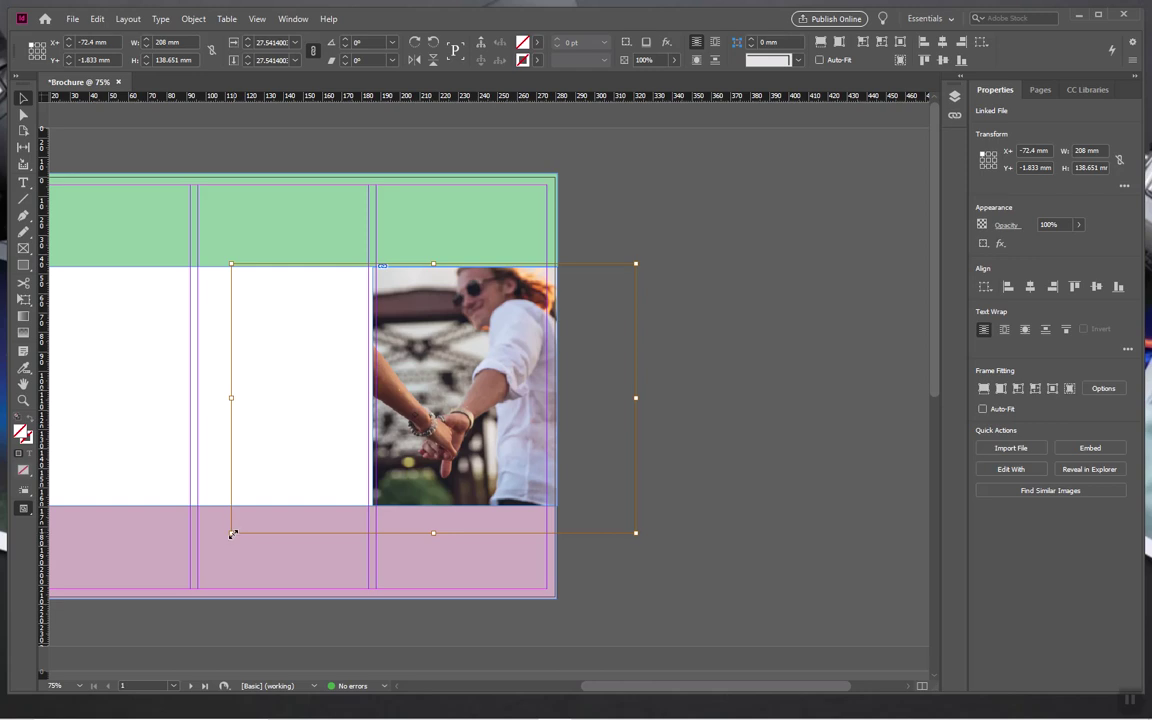
- Scale the photo content to about 195 mm by 130 mm and move it to an offset of about X -54.9 mm, Y -0.7 mm
left_click_drag(231, 533, 282, 515)
left_click_drag(405, 381, 456, 420)
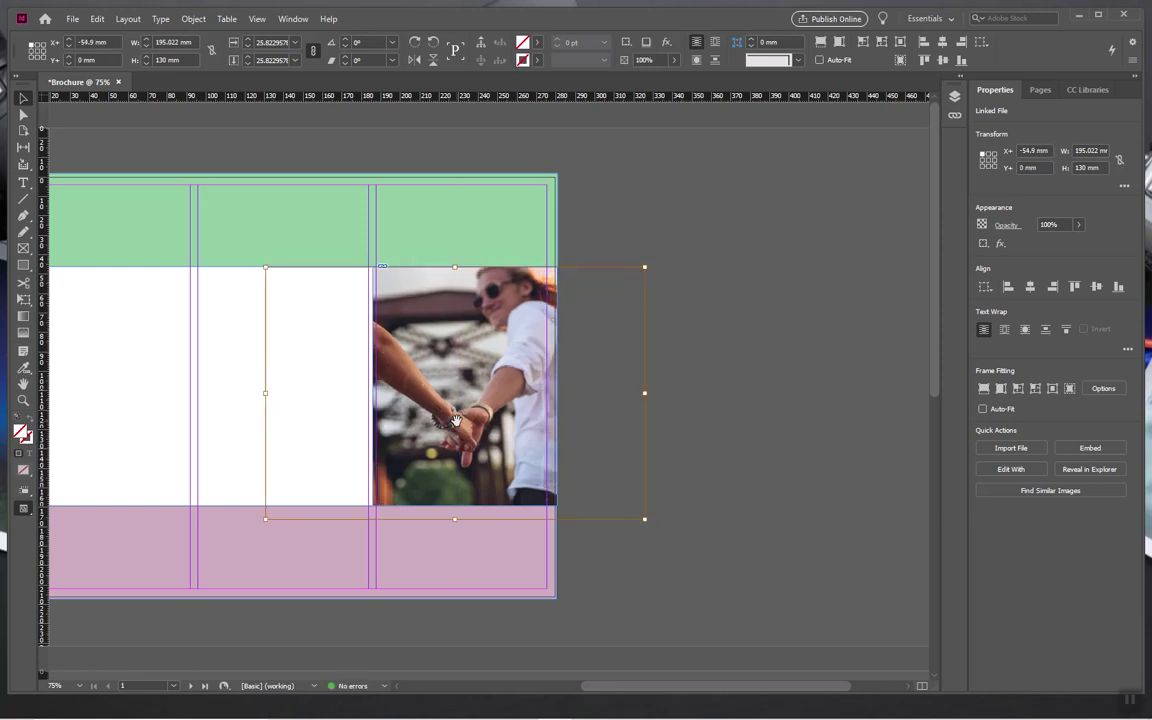
key("Up")
key("Up")
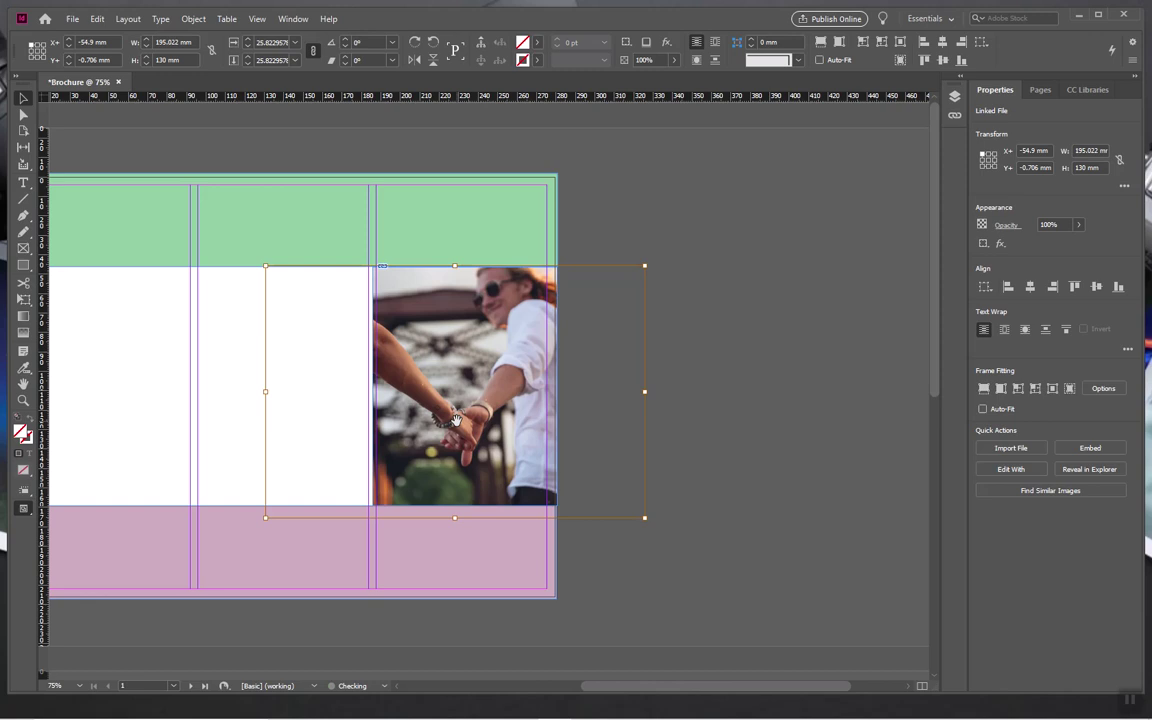
- Nudge the photo content left within its frame to an X offset of about -66.2 mm, and deselect it
key("Left")
key("Left")
key("Left")
key("Left")
key("Left")
key("Left")
key("Left")
key("Left")
key("Left")
key("Left")
key("Left")
key("Left")
key("Left")
key("Left")
key("Left")
key("Left")
key("Left")
key("Left")
key("Left")
key("Left")
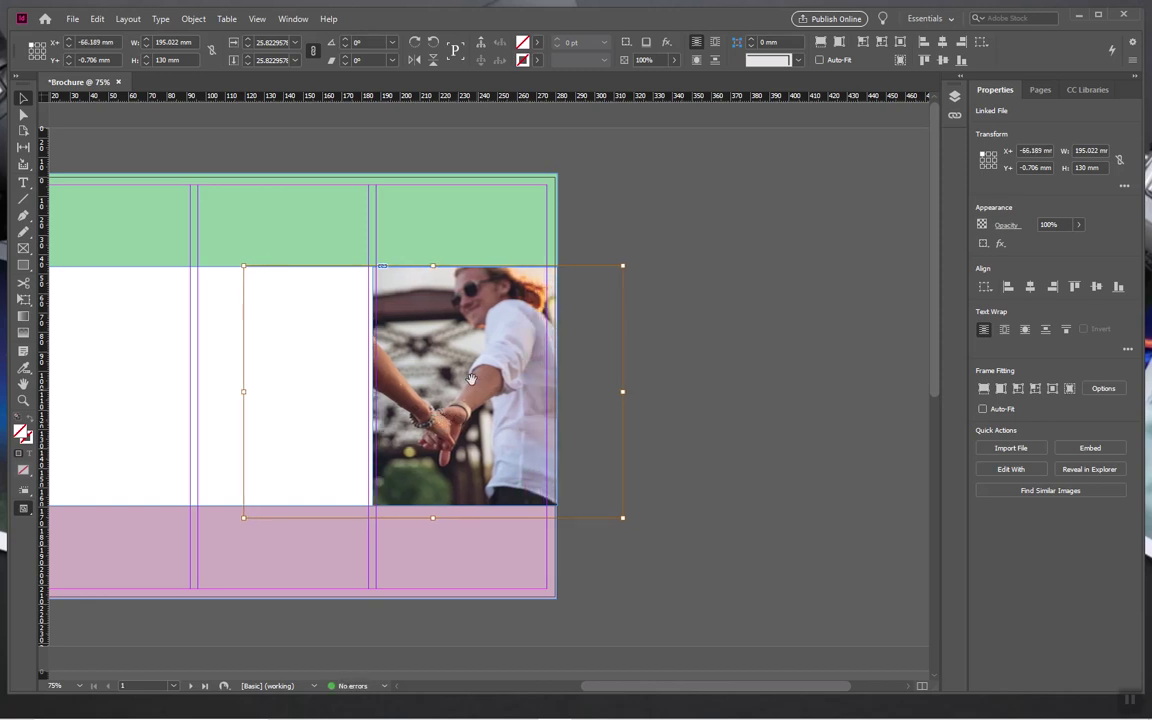
left_click(245, 167)
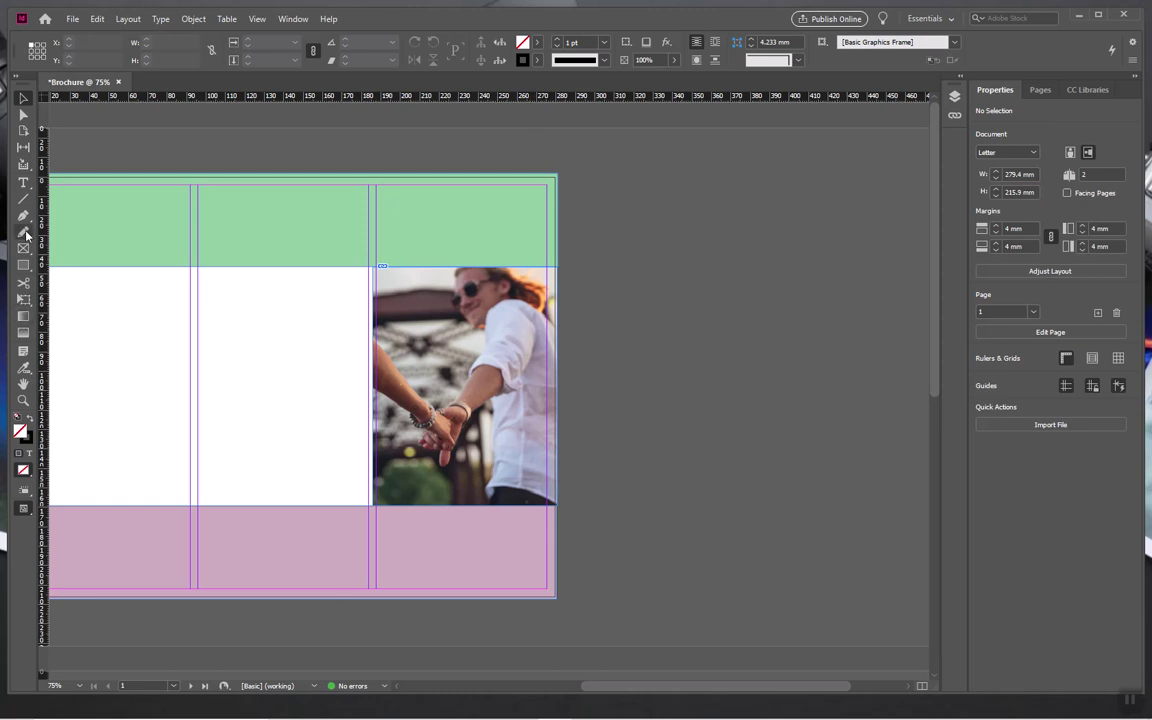
- Draw a text frame about 79.8 mm by 24 mm in the green band's third column and enter "Teen Dating Violence"
key("t")
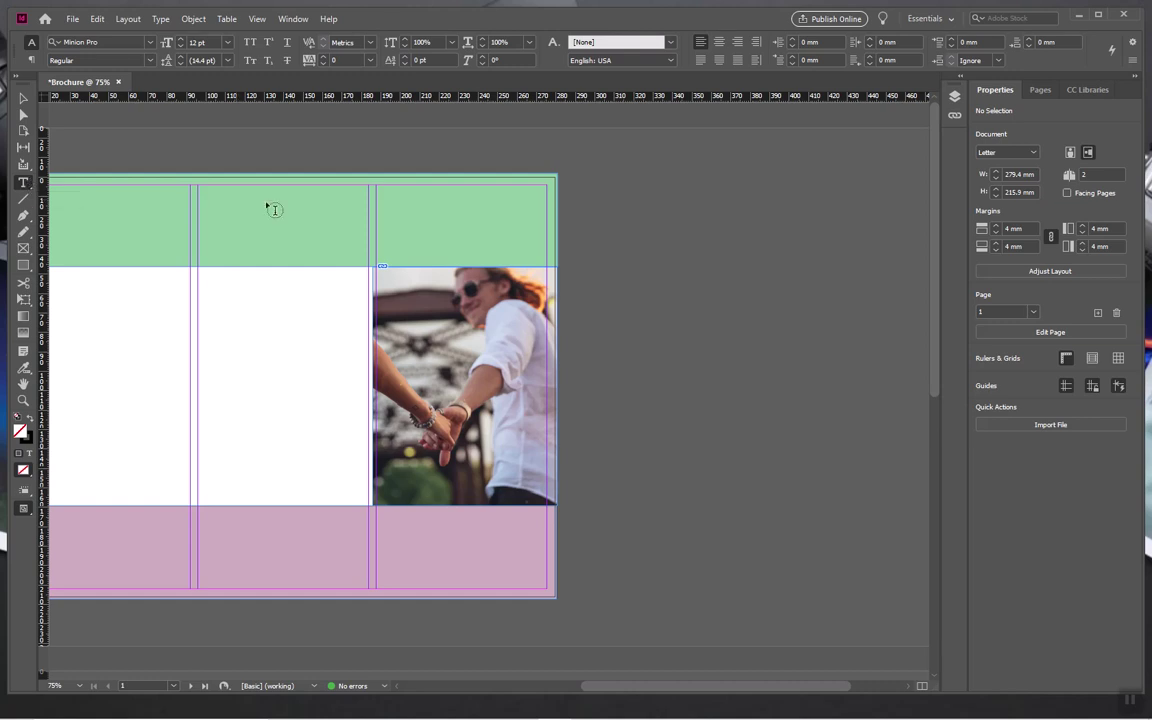
left_click_drag(384, 205, 538, 246)
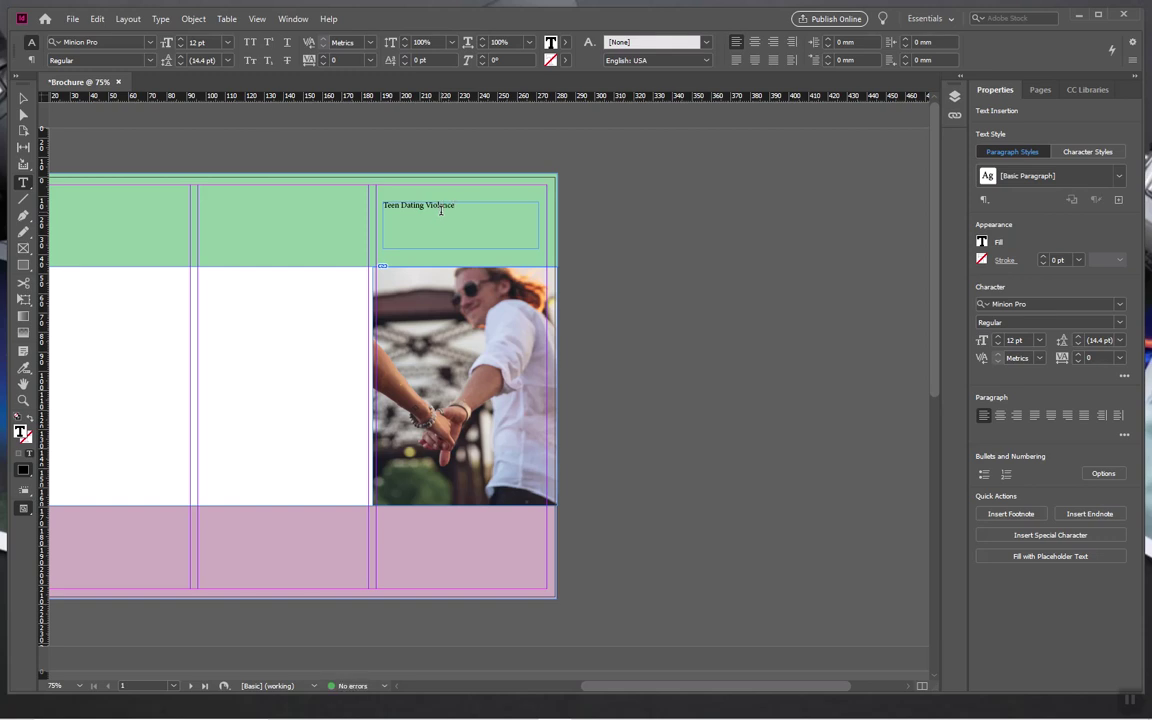
- Try to change the title's font to A Pompadour Bold Sample without the text selected
left_click_drag(465, 205, 355, 206)
left_click(397, 217)
left_click(1119, 304)
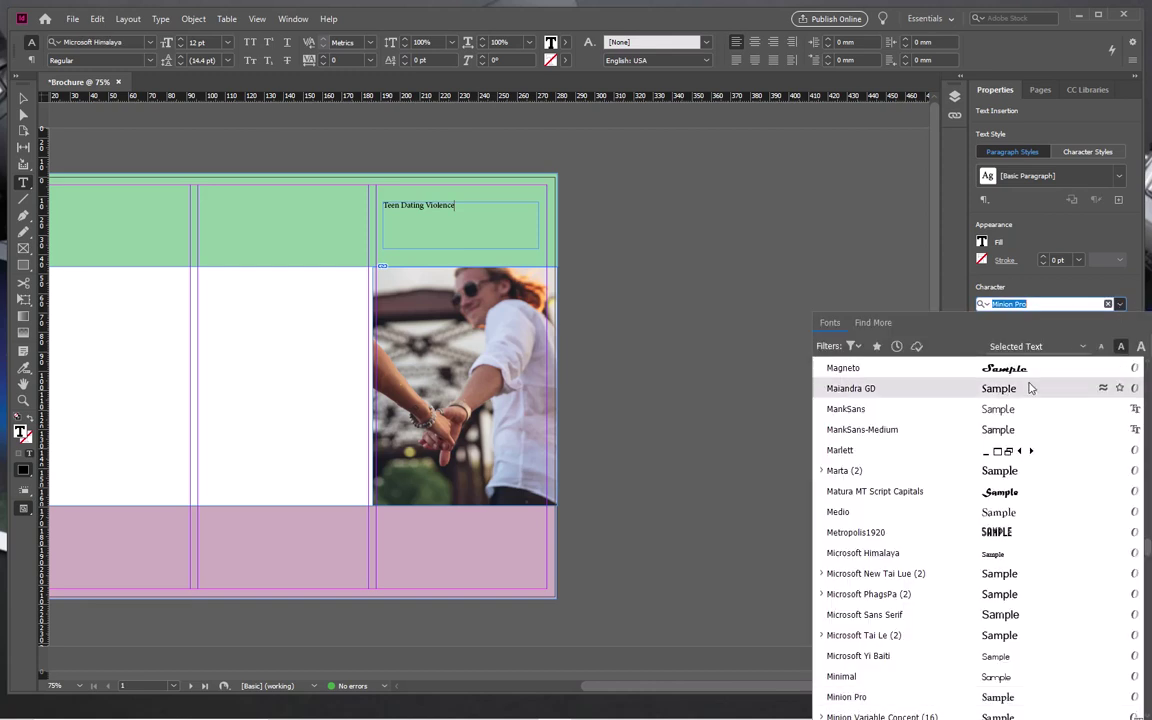
scroll(1034, 384, "up", 2)
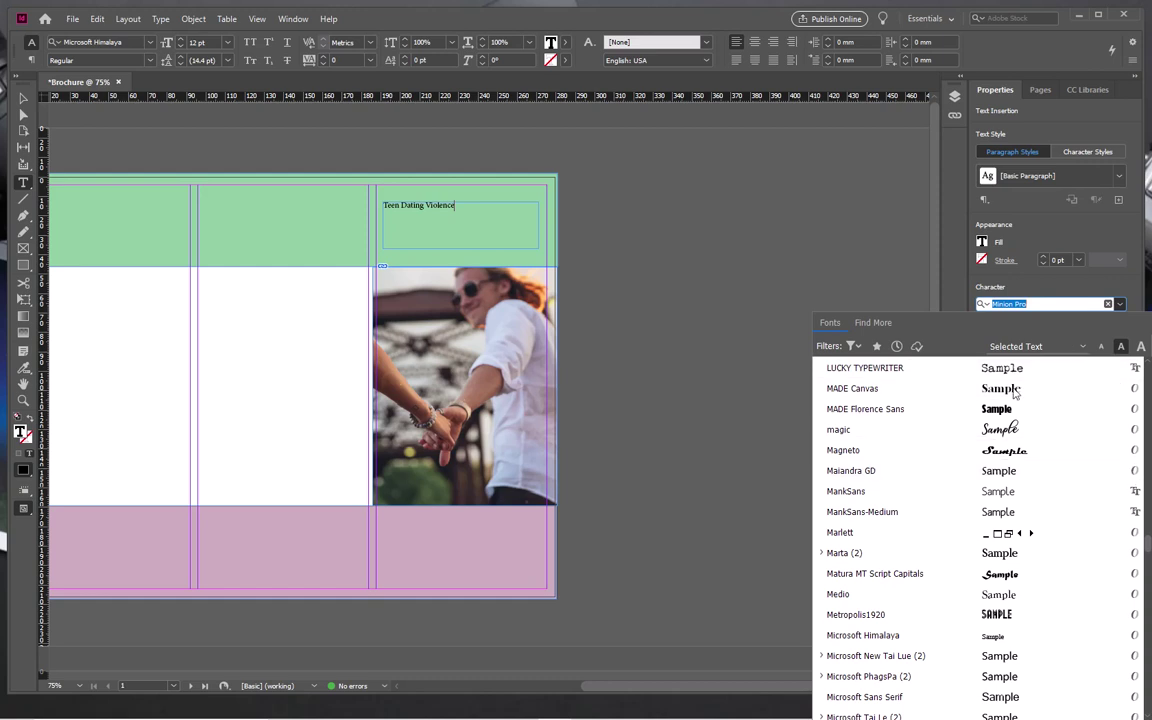
left_click_drag(1149, 546, 1145, 362)
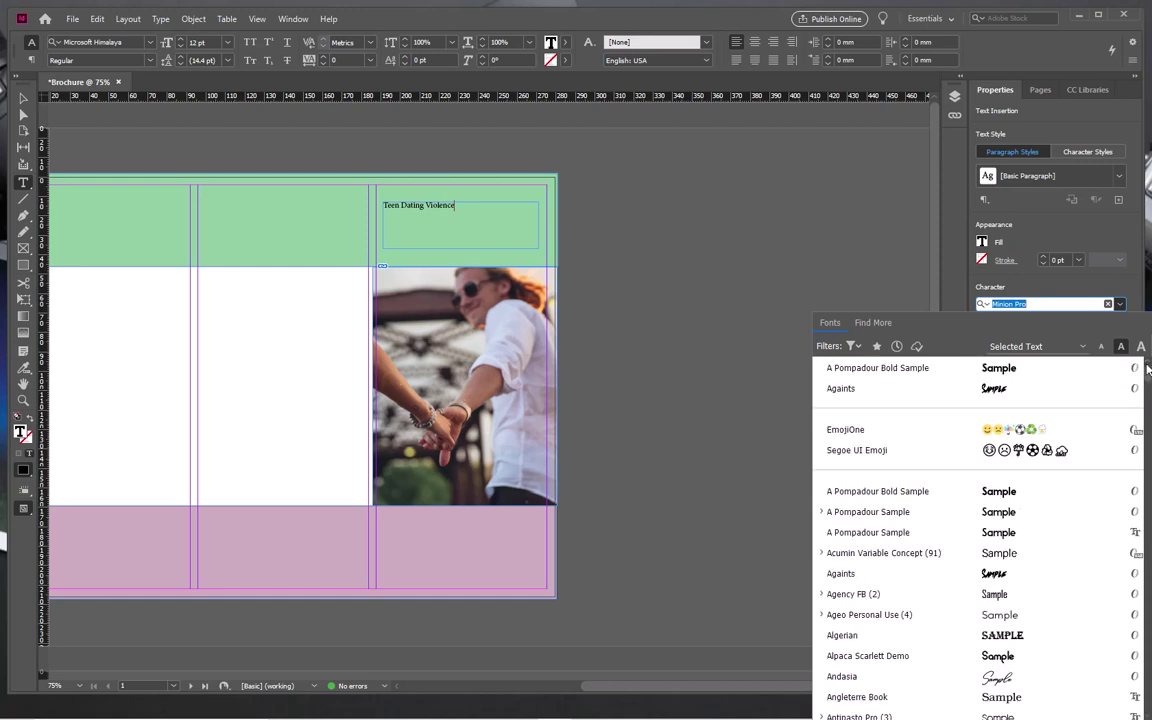
left_click(1012, 368)
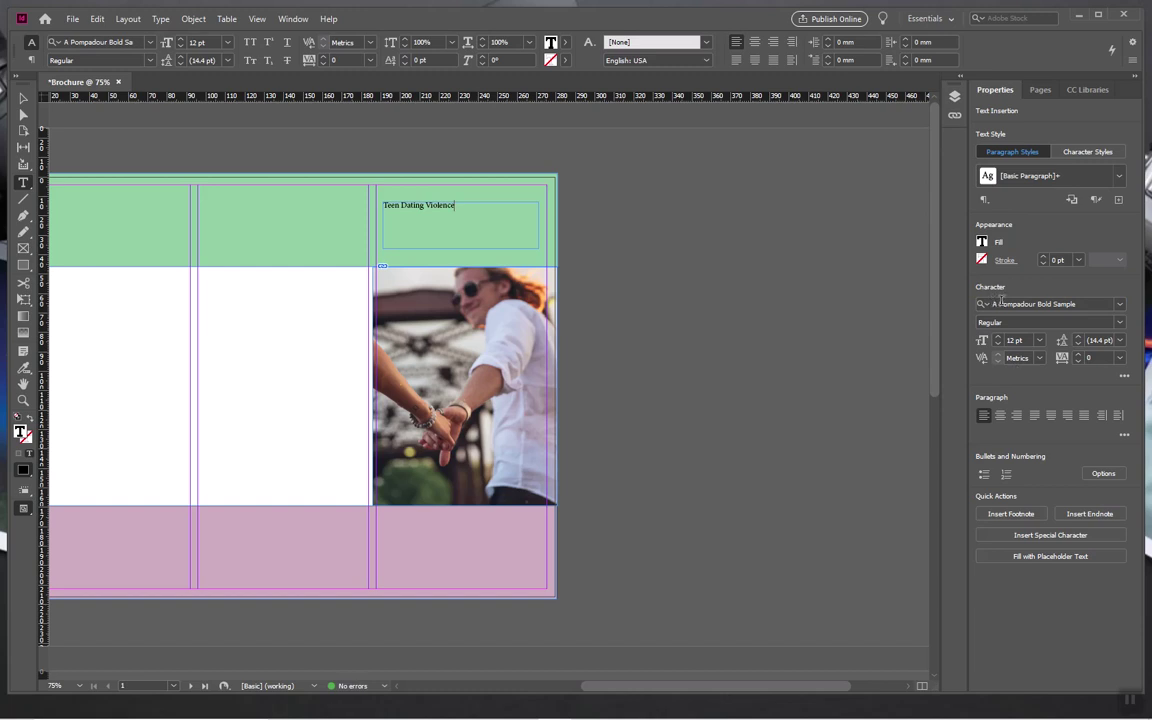
- Select the whole "Teen Dating Violence" title and set its font to A Pompadour Bold Sample
left_click_drag(457, 220, 358, 200)
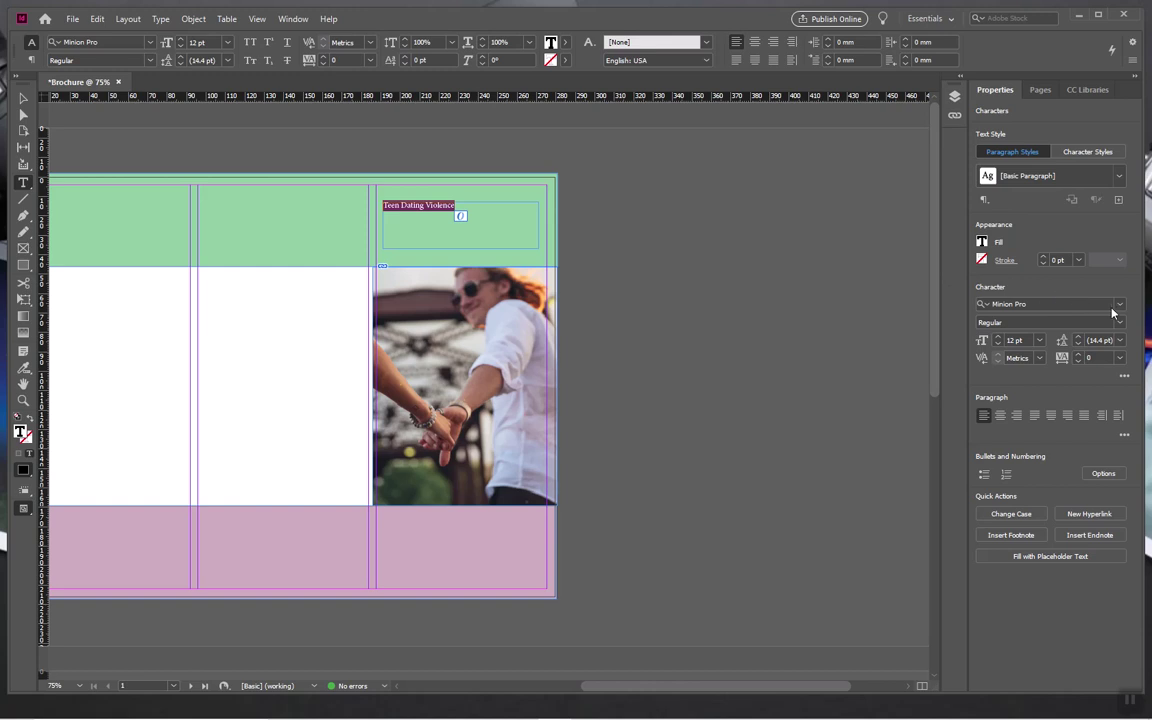
left_click(1119, 304)
scroll(1040, 408, "up", 1)
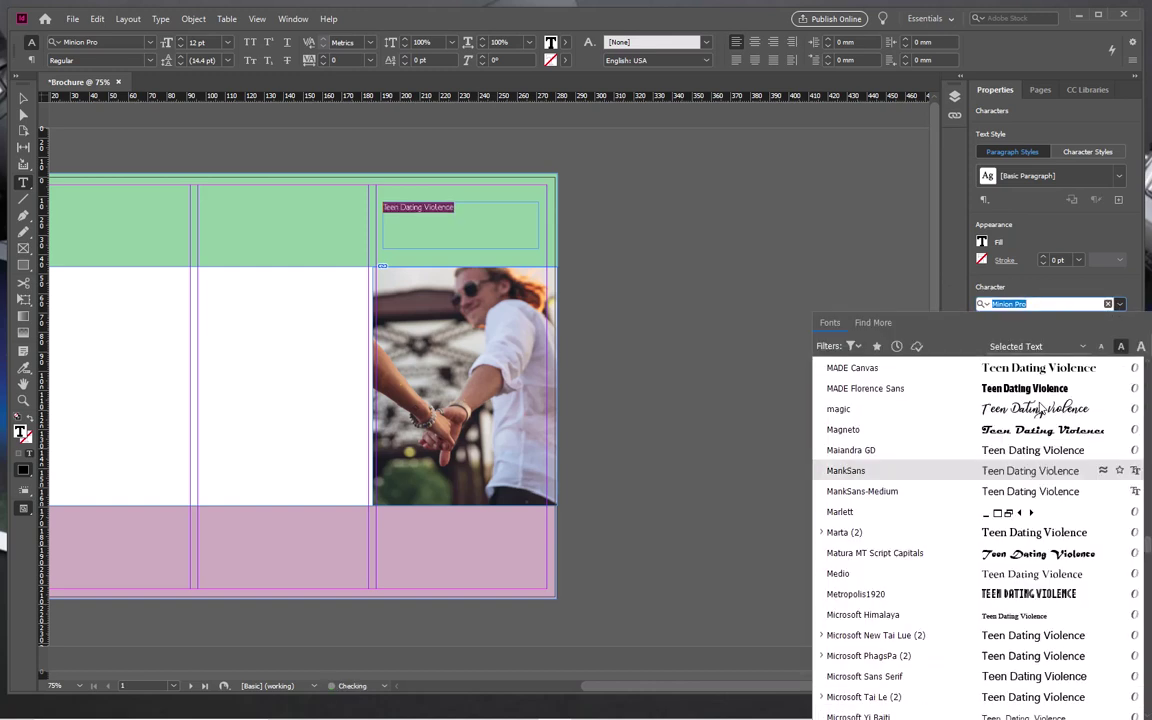
left_click_drag(1147, 538, 1147, 346)
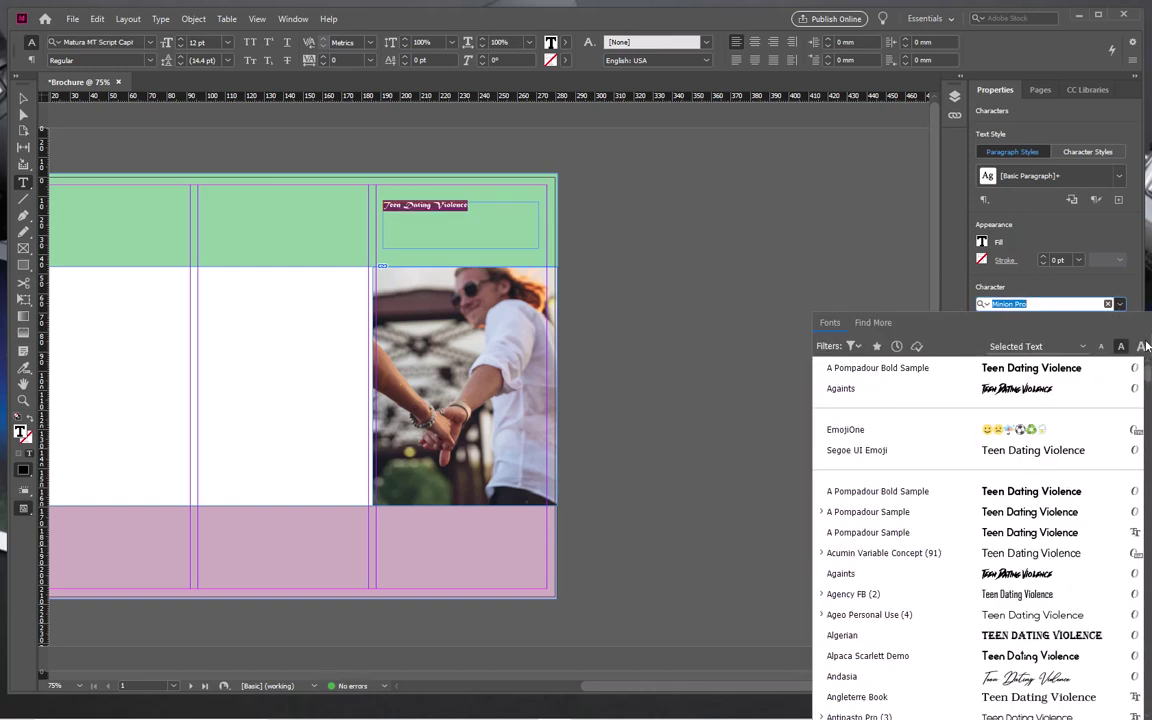
key("Down")
key("Return")
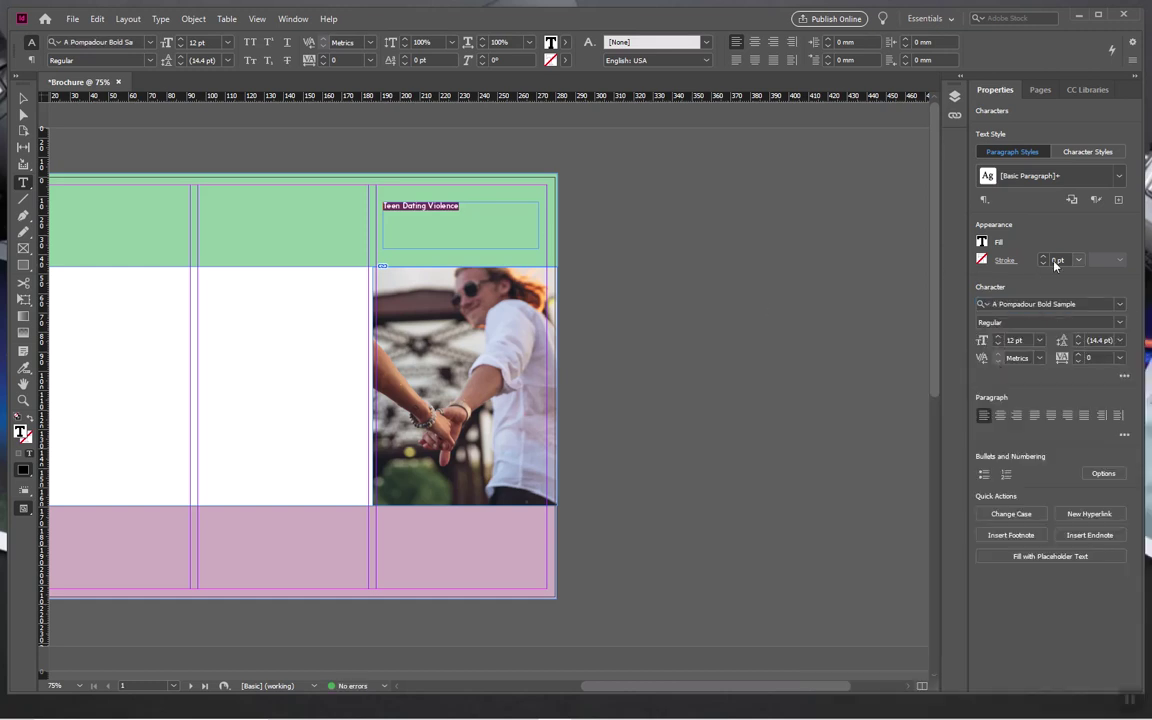
- Increase the selected title's font size to 26 pt
left_click(998, 338)
left_click(998, 338)
left_click(998, 338)
left_click(998, 338)
left_click(998, 338)
left_click(998, 338)
left_click(998, 338)
left_click(998, 338)
left_click(998, 338)
left_click(998, 338)
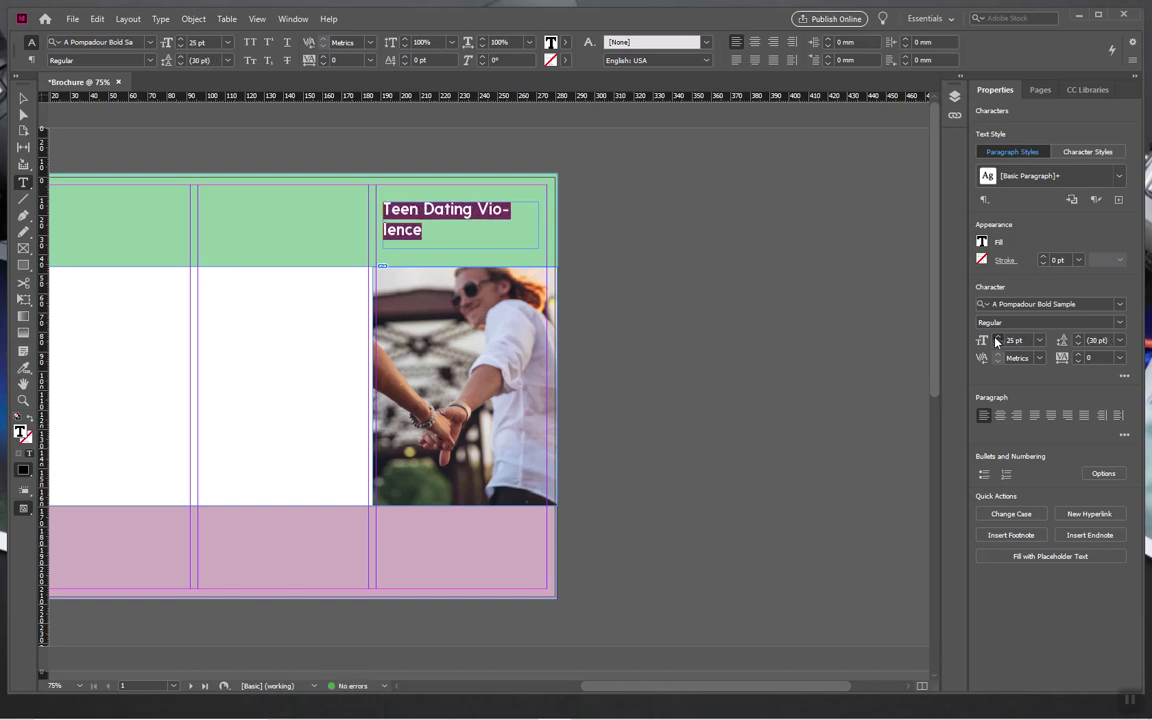
left_click(998, 338)
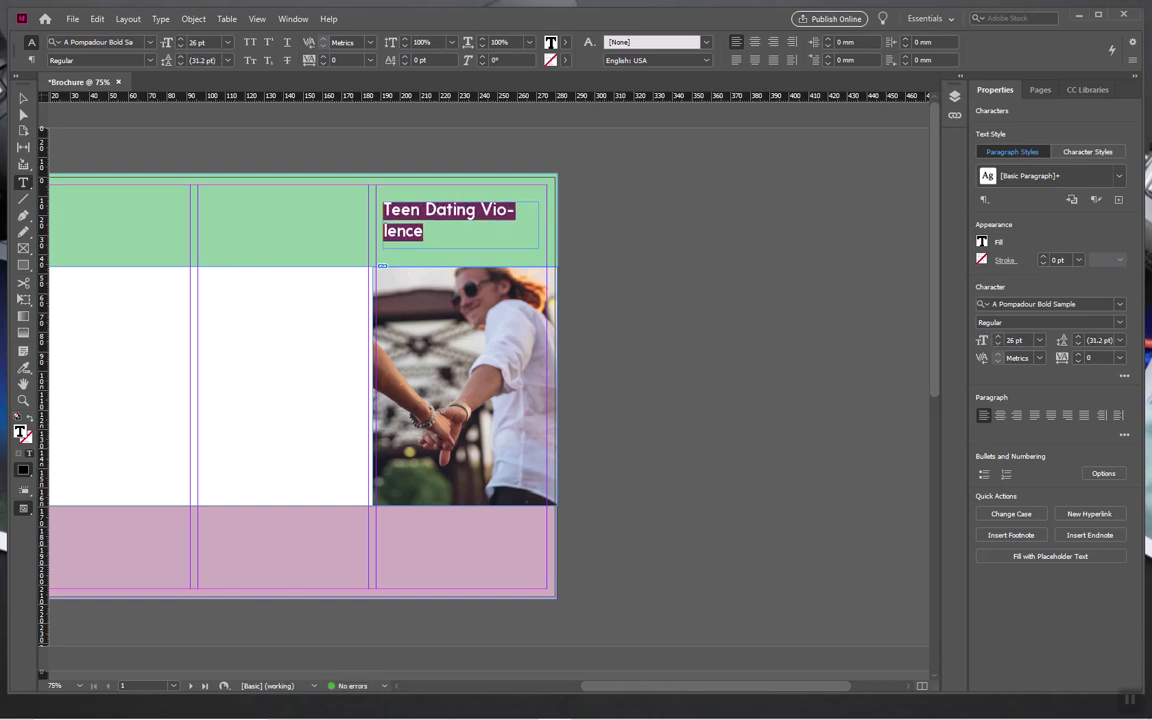
- Replace the space before "Violence" with a forced line break so the word starts the title's second line
left_click(481, 211)
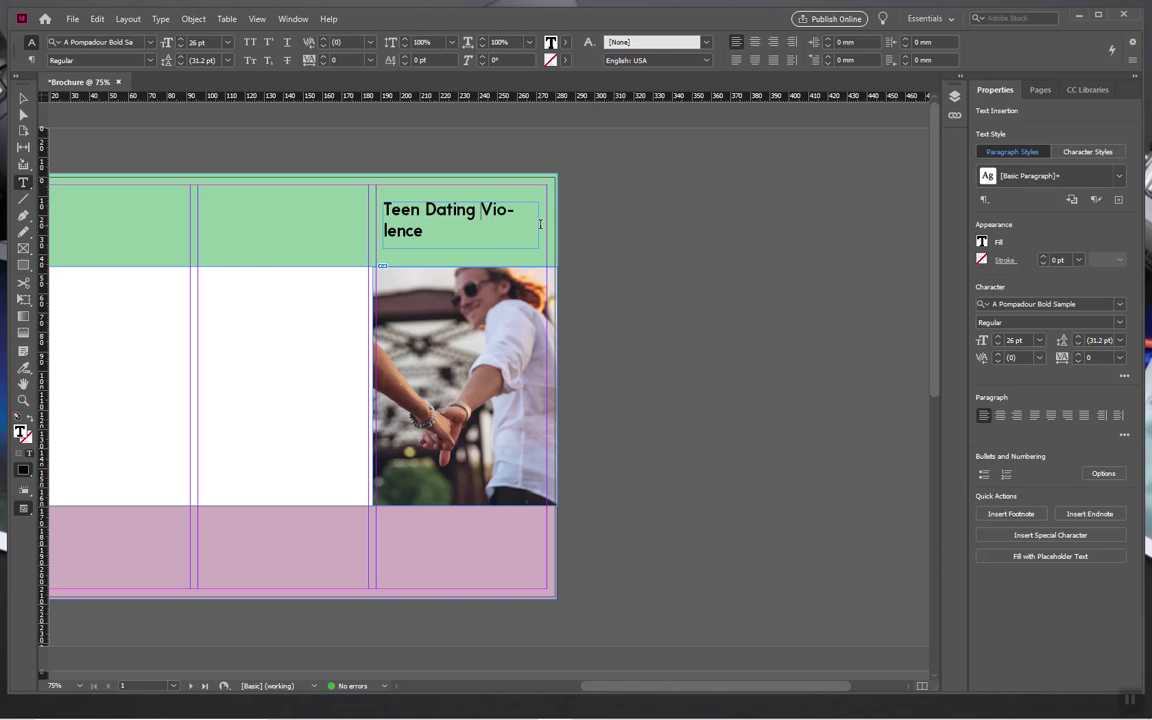
key("BackSpace")
key("shift+Return")
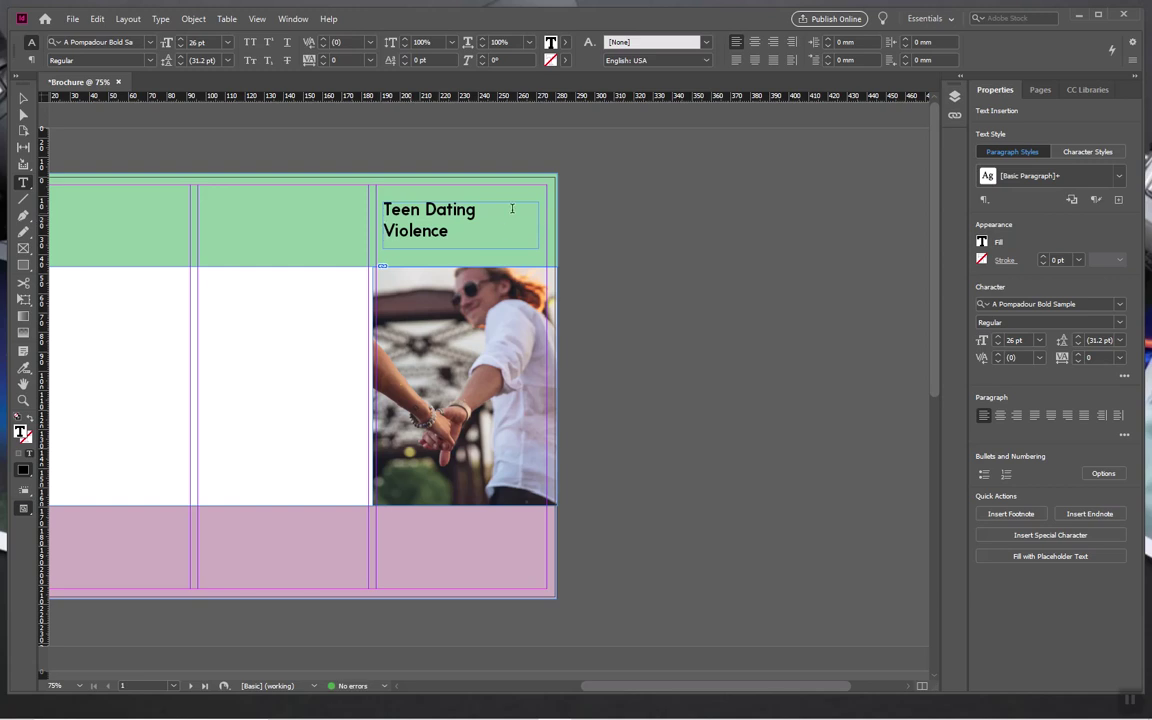
- Resize the title's text frame to a height of about 22.5 mm, keeping both lines of text inside
left_click(23, 97)
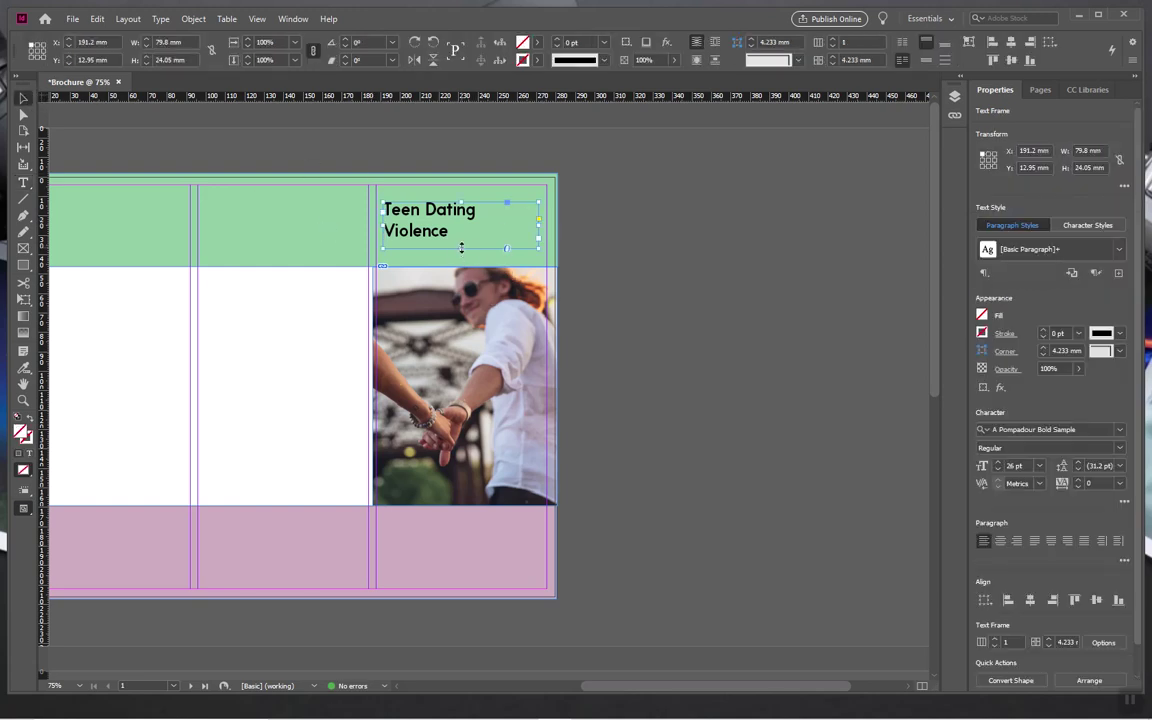
left_click_drag(461, 247, 464, 227)
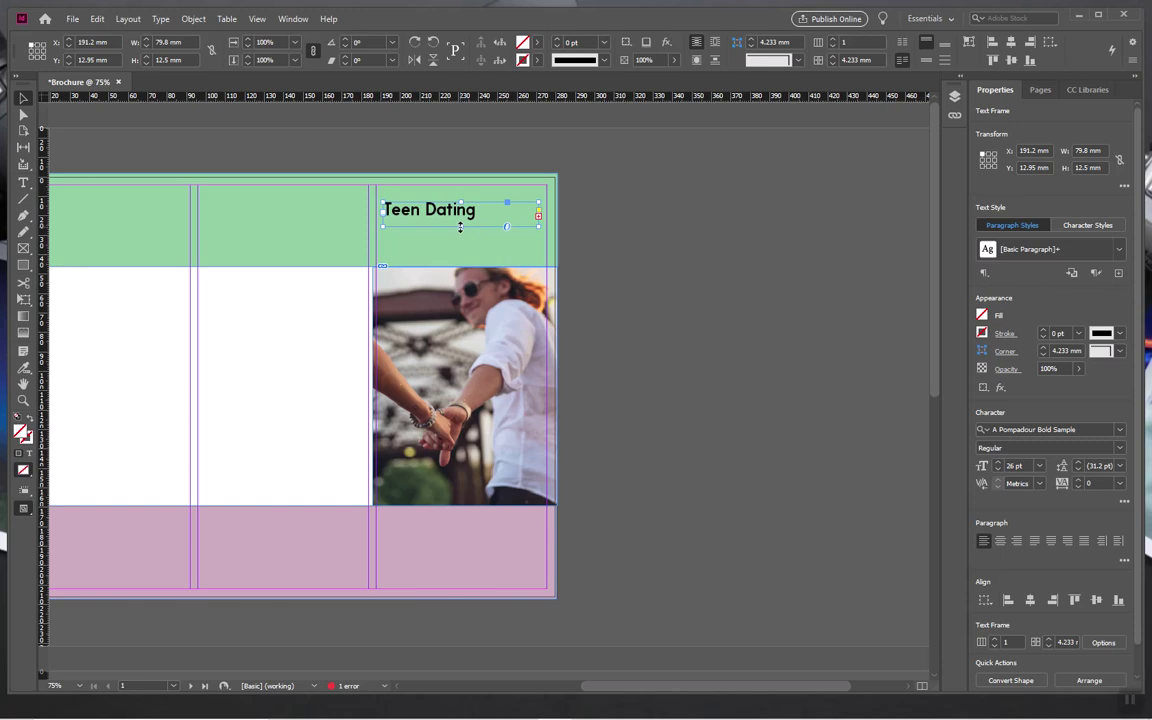
left_click_drag(460, 227, 460, 246)
- Nudge the title's text frame up and slightly right to about X 191.6 mm and Y 9.4 mm
key("Up")
key("Up")
key("Up")
key("Up")
key("Up")
key("Up")
key("Up")
key("Up")
key("Up")
key("Up")
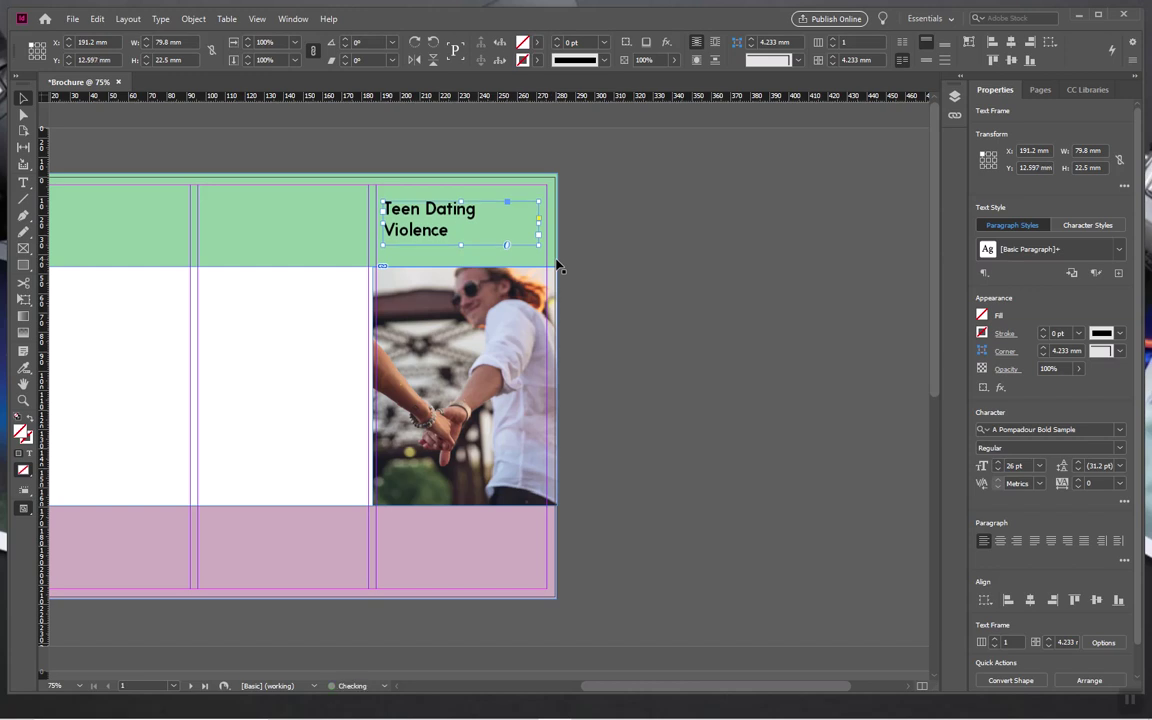
key("Right")
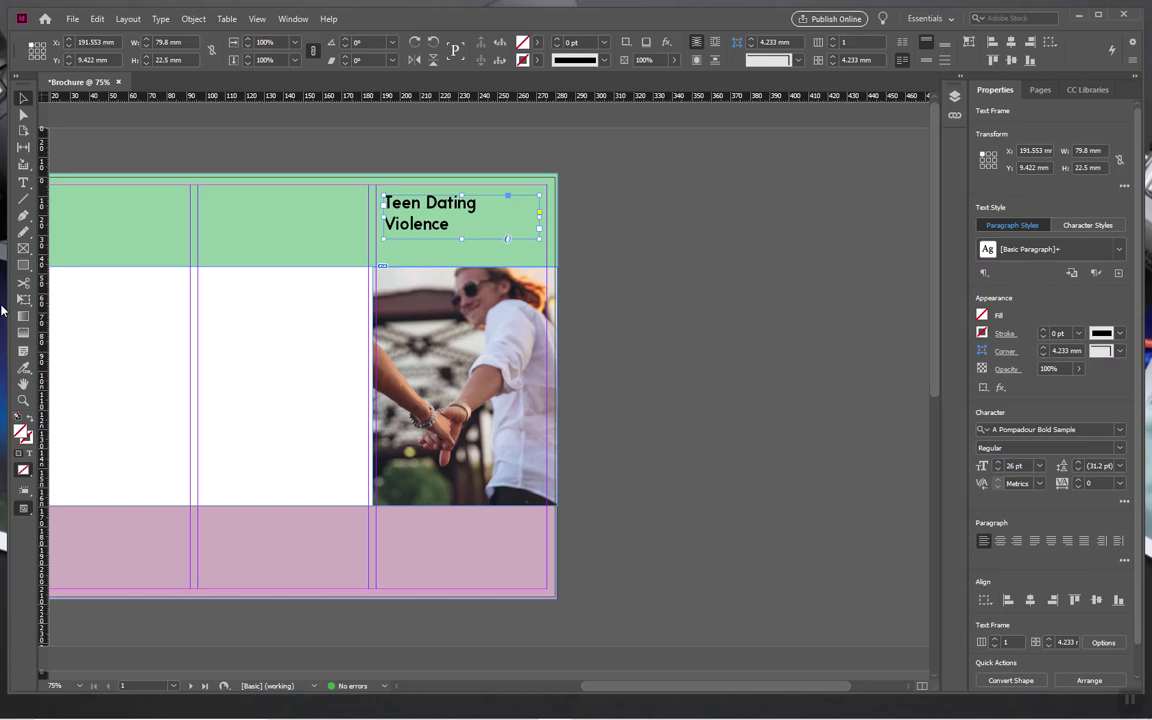
- Add a text frame about 58.6 mm wide directly below the title, reading "What You Need to Know"
left_click(23, 182)
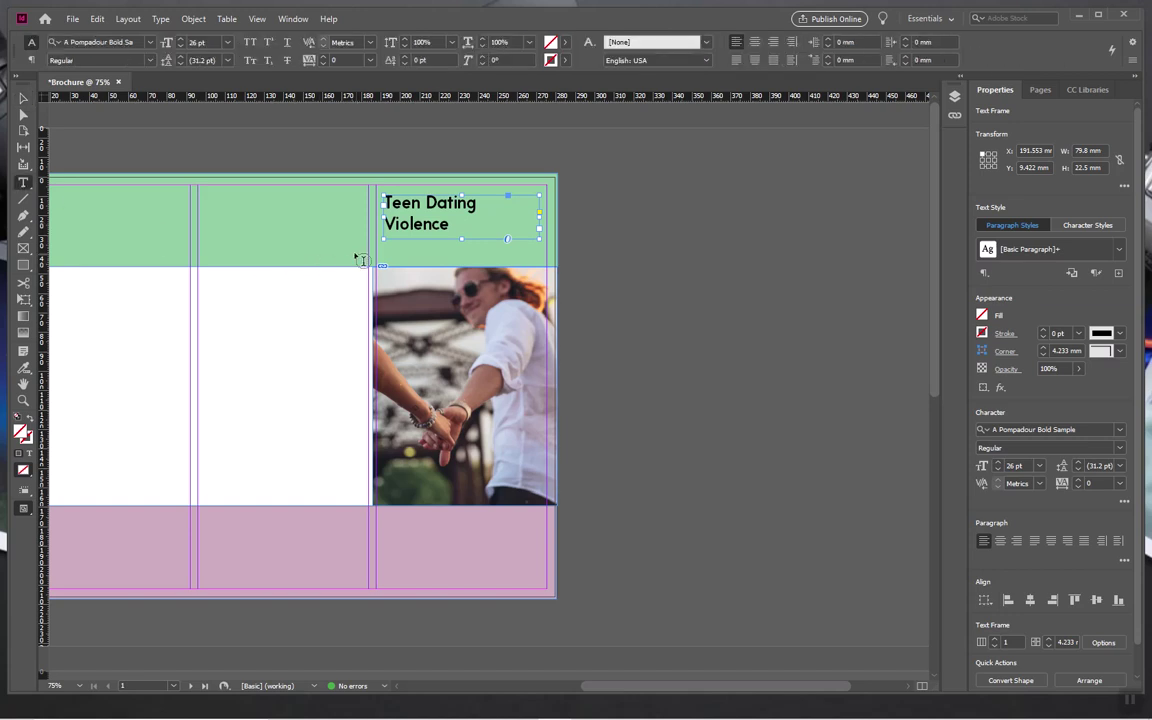
left_click_drag(385, 259, 497, 240)
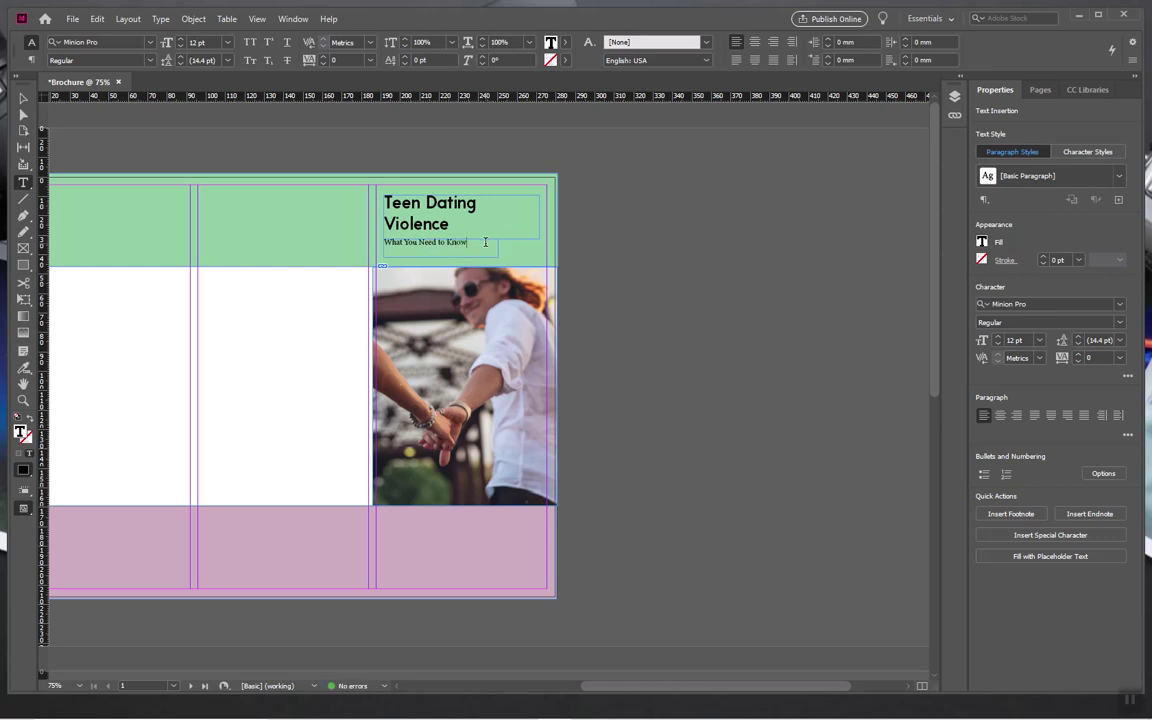
- Format the "What You Need to Know" text in A Pompadour Bold Sample at 18 pt
left_click_drag(379, 243, 468, 243)
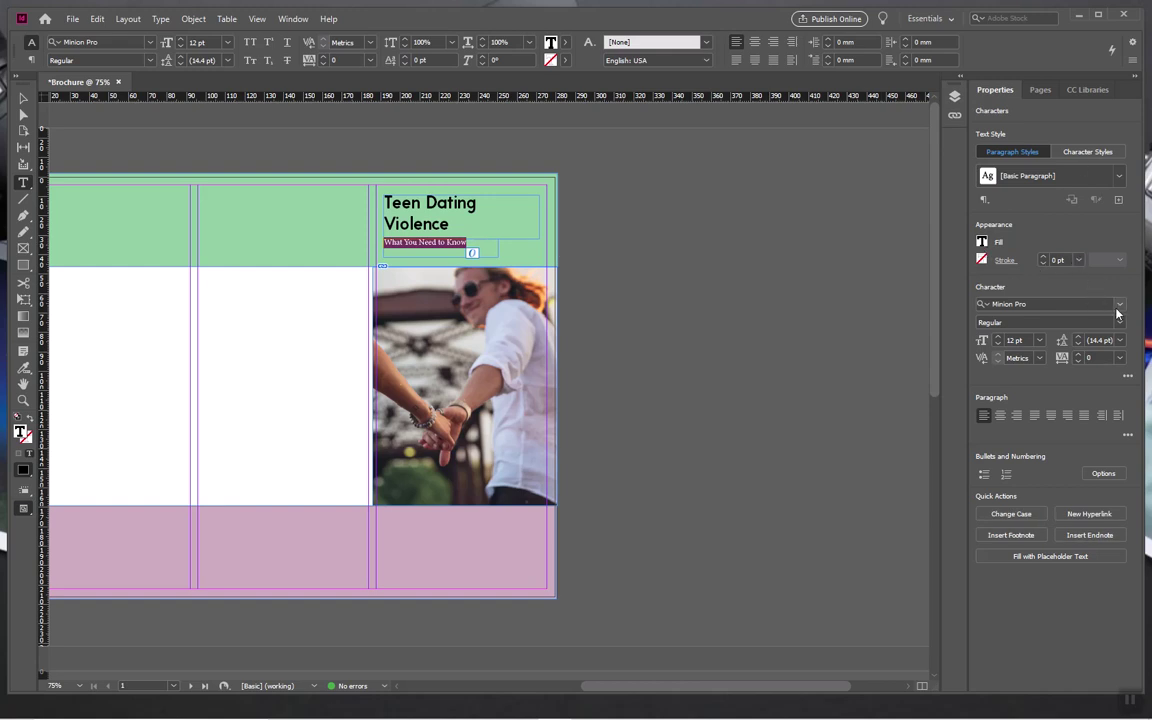
left_click(1119, 303)
left_click_drag(1147, 553, 1147, 368)
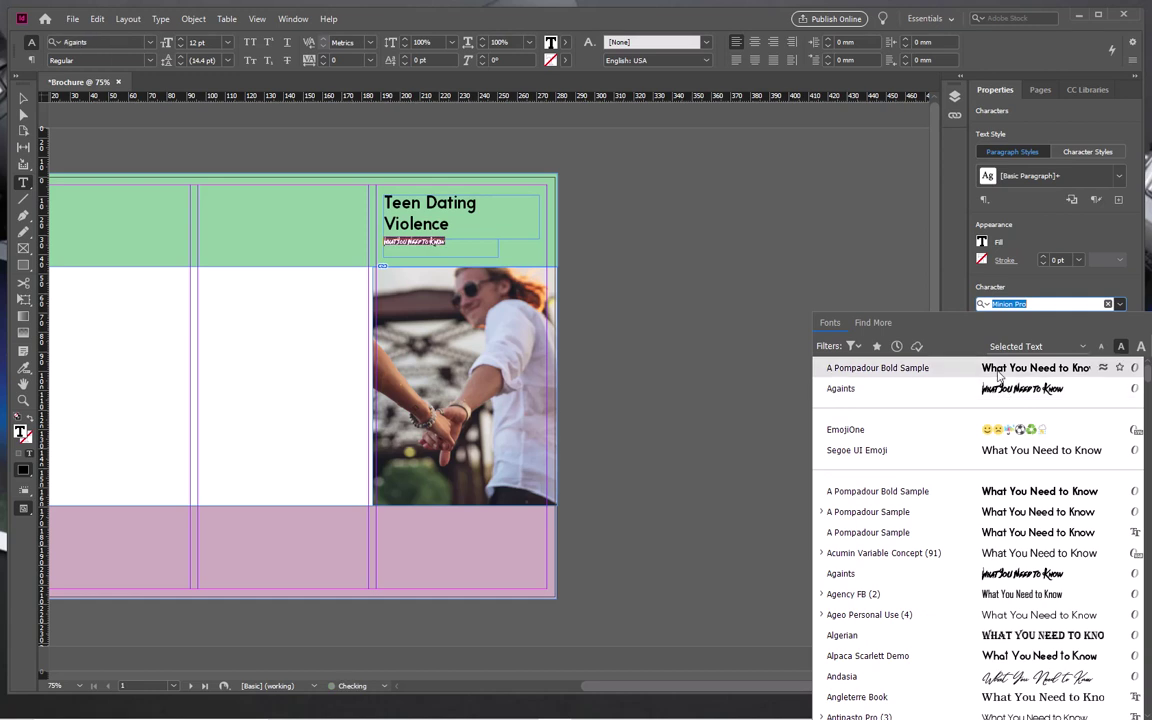
left_click(998, 370)
left_click(997, 338)
left_click(997, 338)
left_click(997, 338)
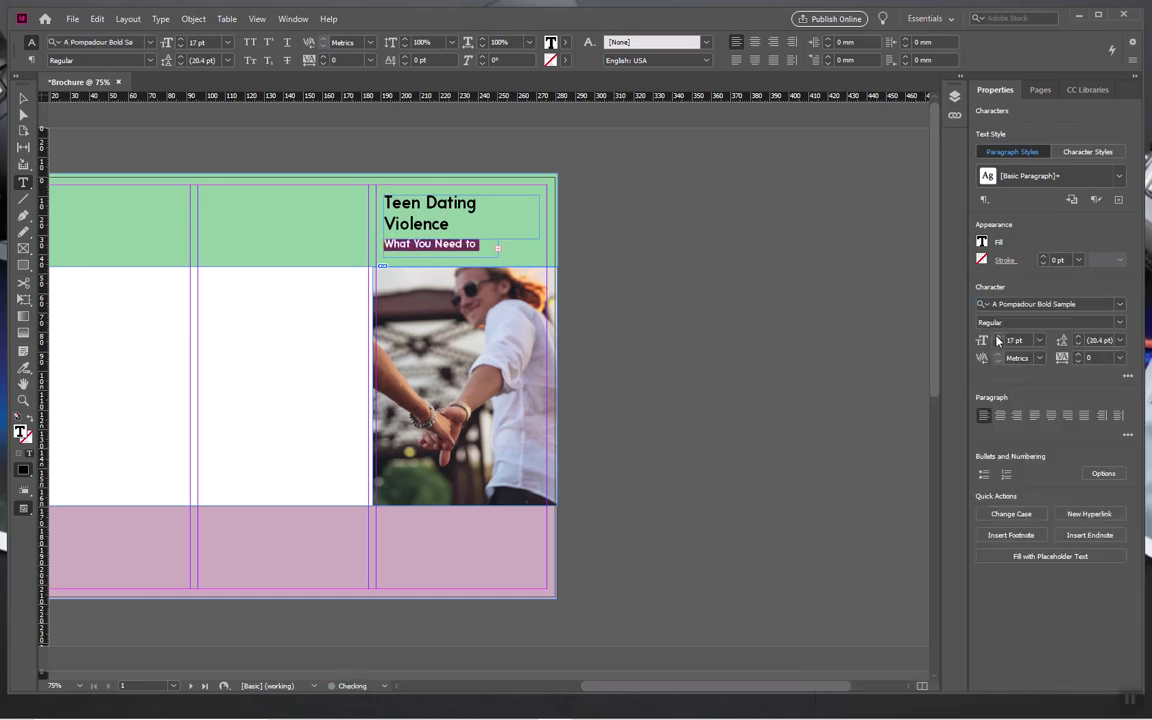
left_click(997, 338)
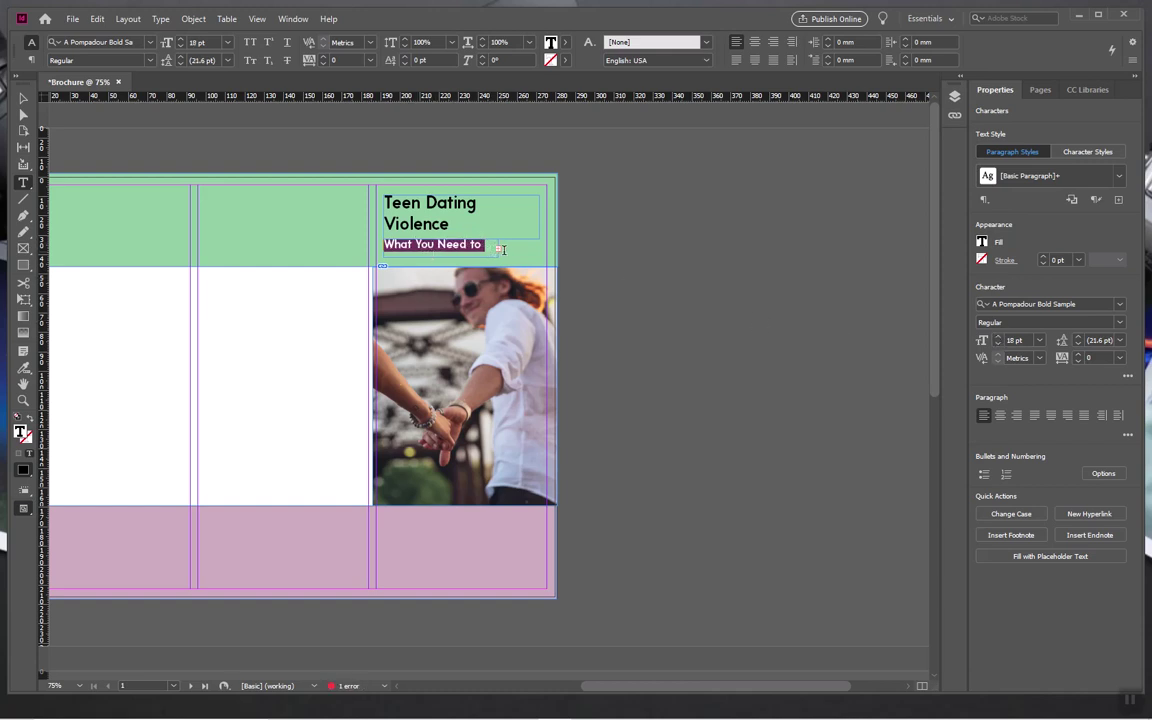
- Enlarge the subtitle's text frame to about 72.6 mm wide and 9.1 mm high so the whole line fits
left_click(23, 99)
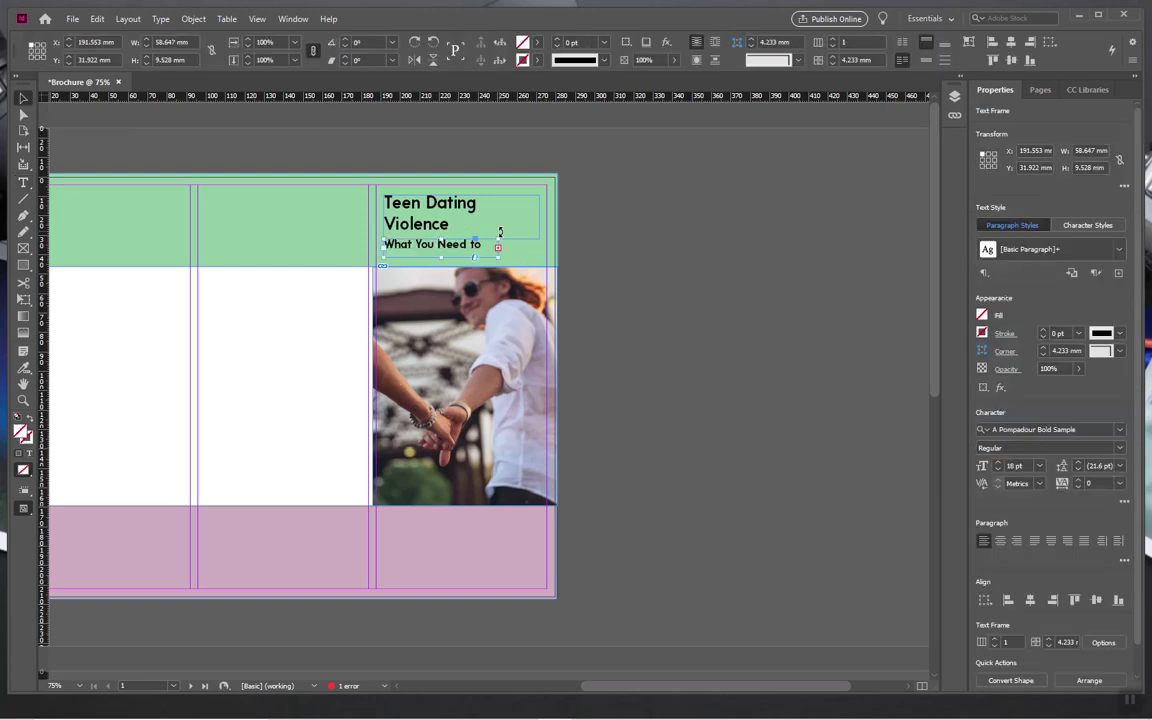
left_click_drag(498, 256, 525, 256)
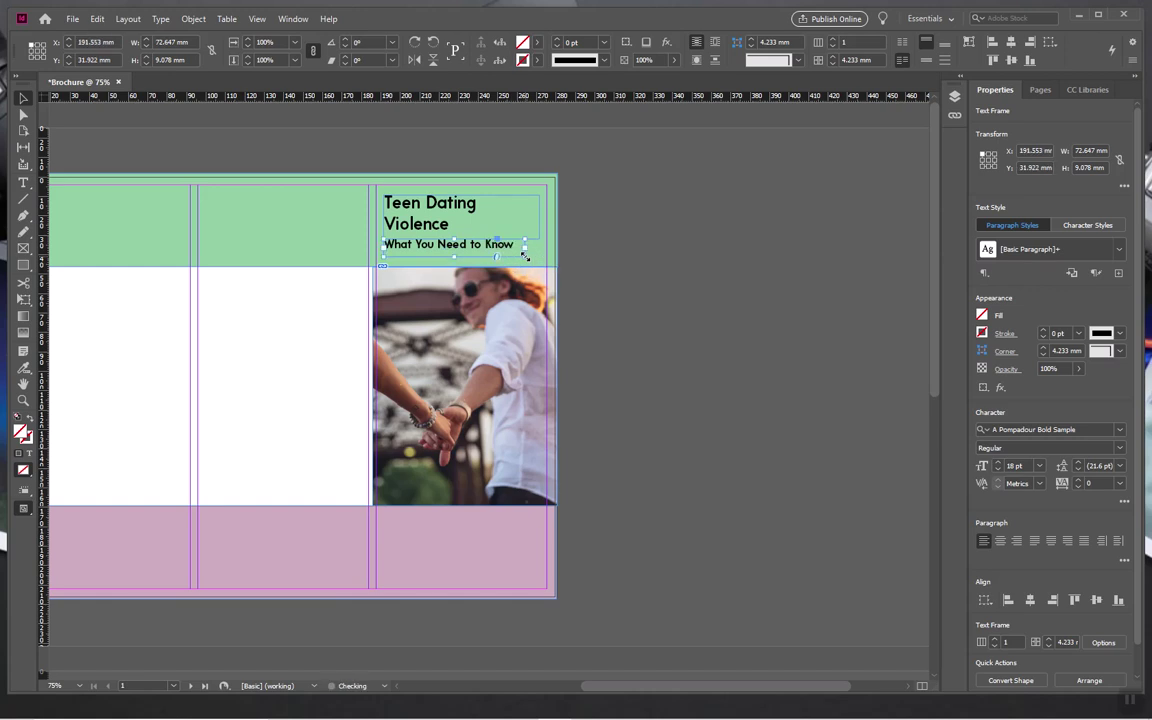
left_click(655, 318)
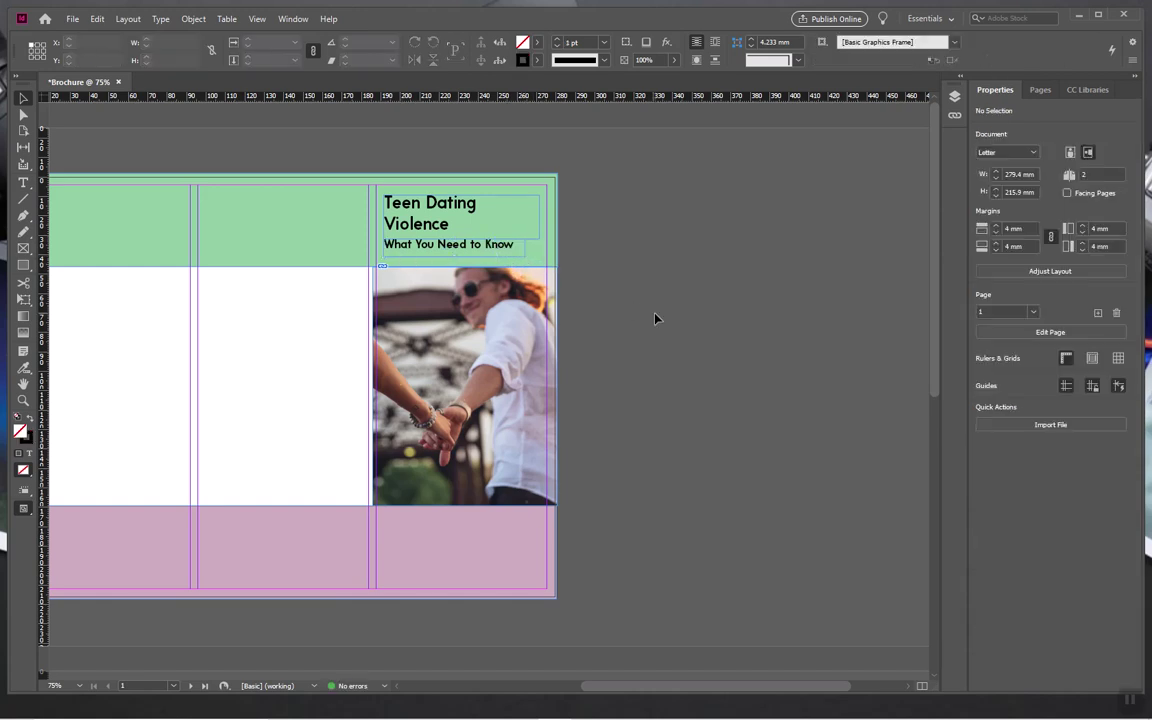
- Nudge the subtitle's text frame down to about Y 34.7 mm, leaving a gap below the title
left_click(476, 256)
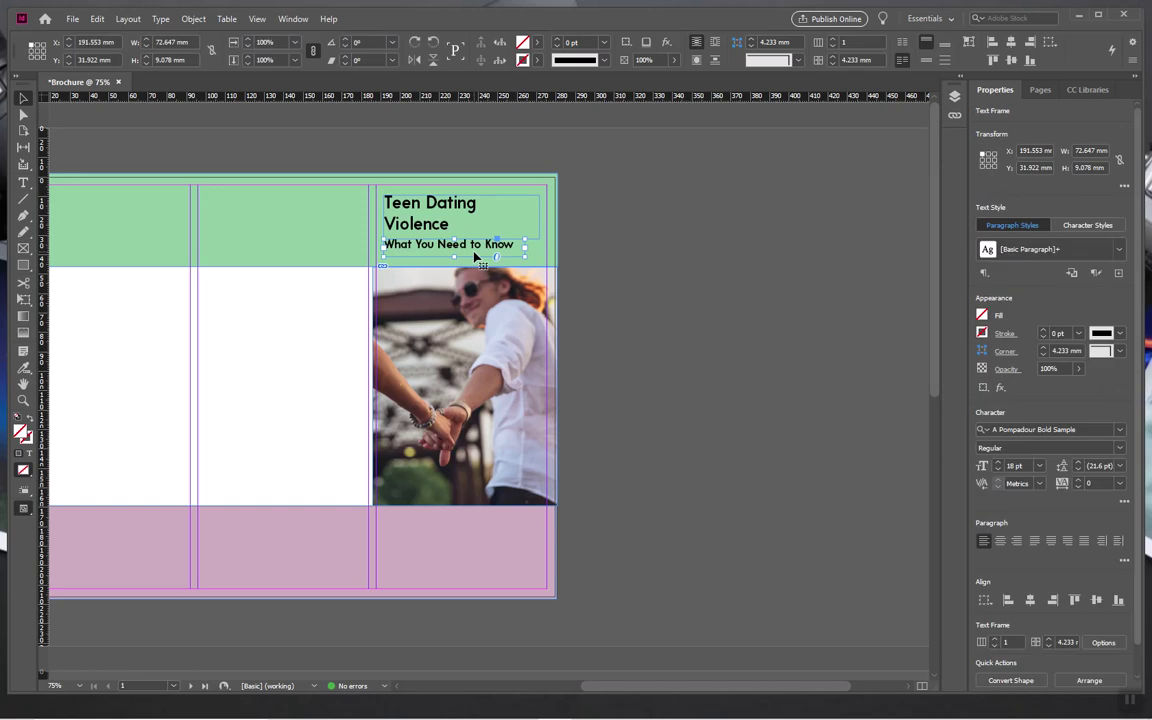
key("shift+Down")
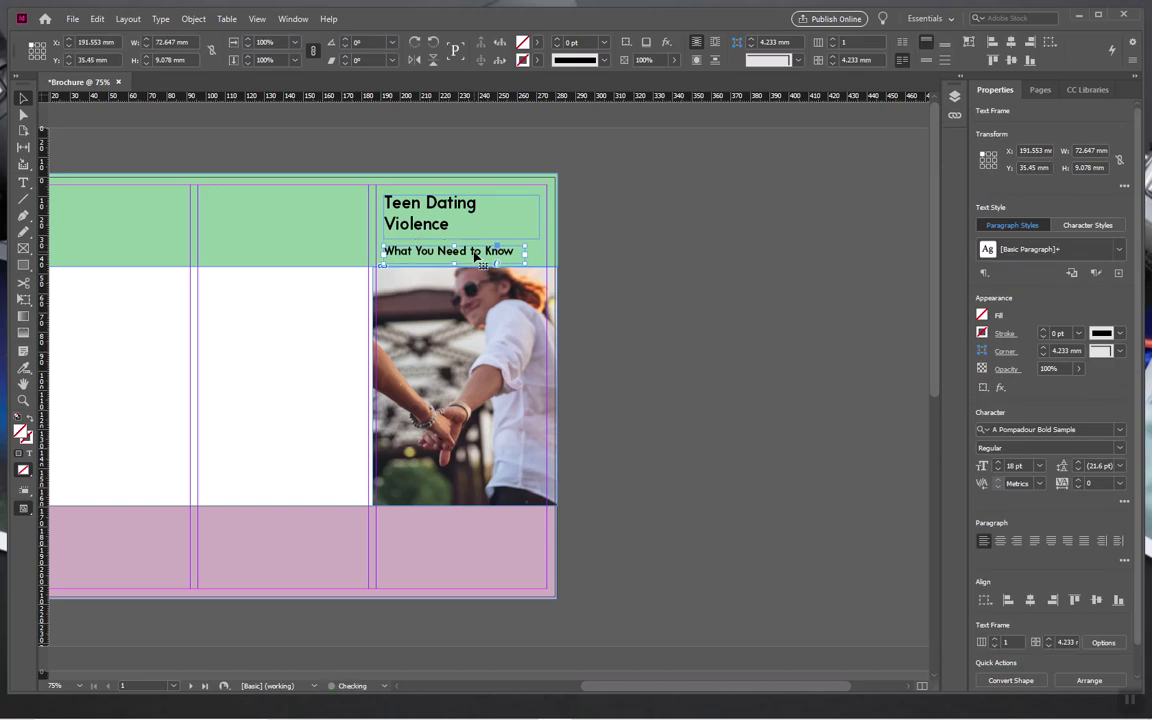
key("Up")
key("Up")
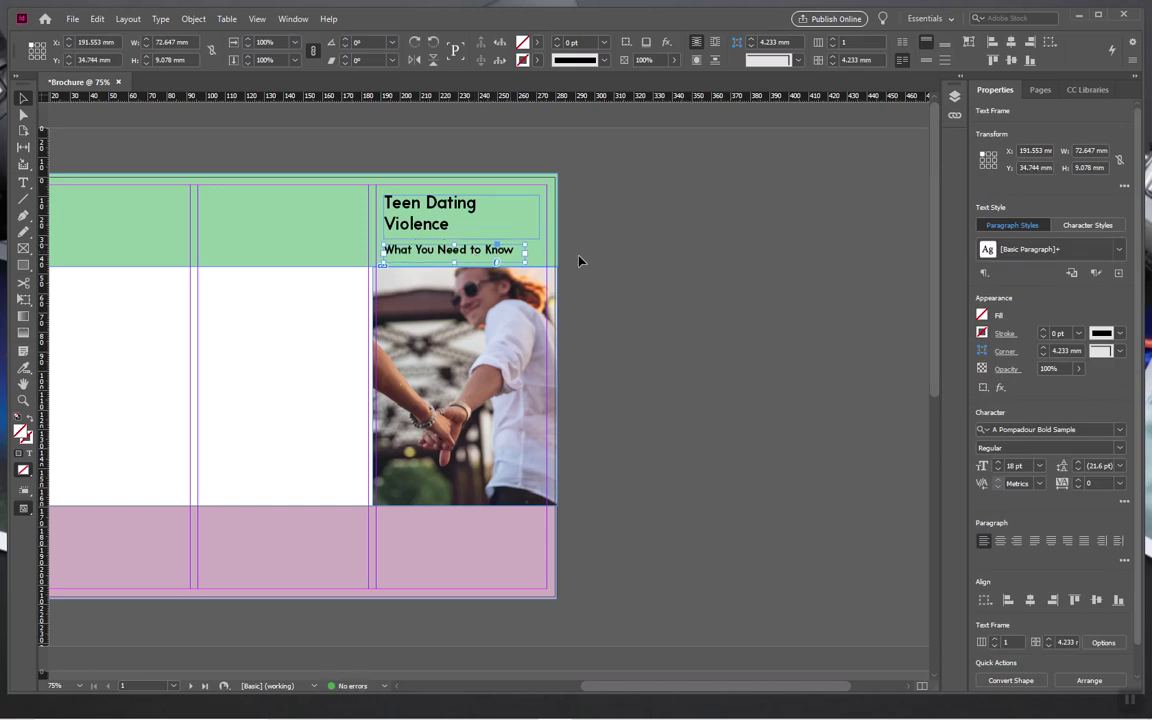
left_click(605, 265)
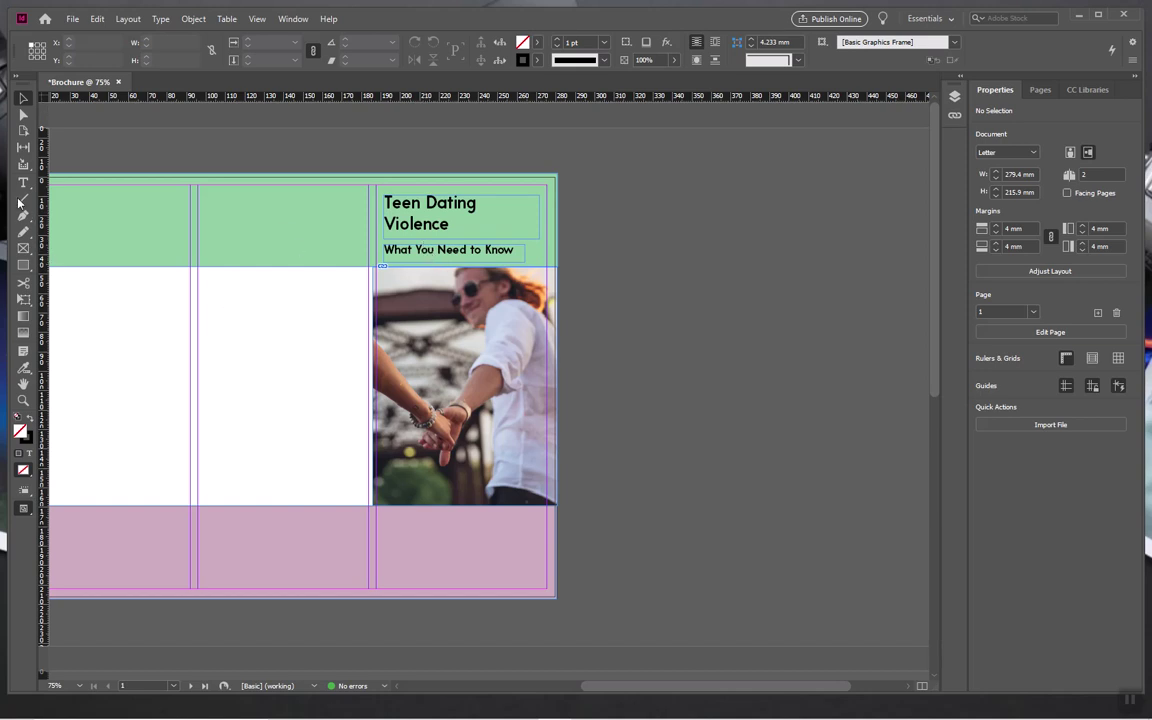
- Duplicate the subtitle's text frame and place the copy in the pink band below the photo, at about X 191.6 mm and Y 179.5 mm
left_click(413, 259)
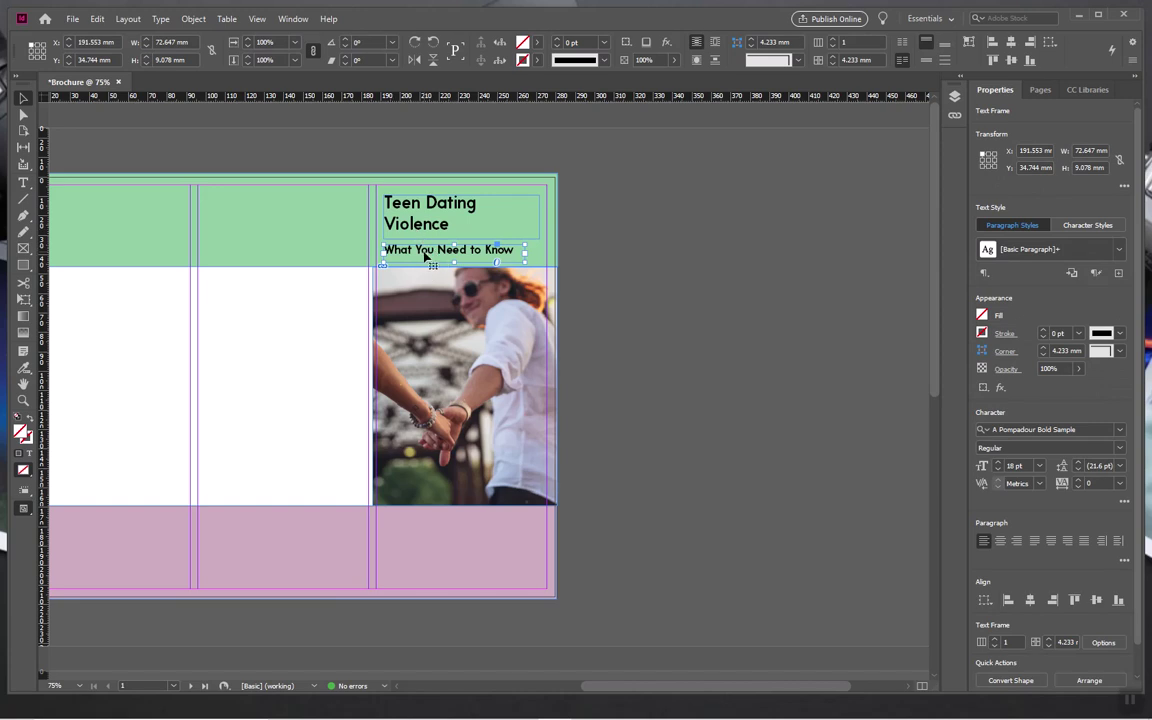
key("ctrl+v")
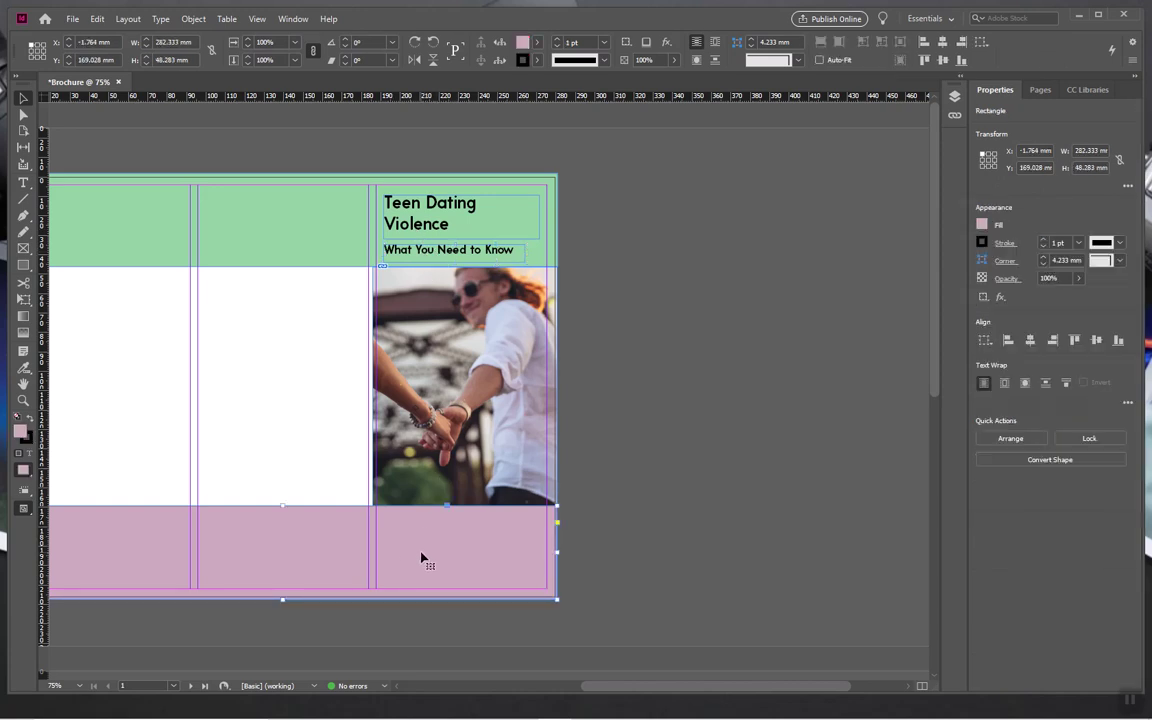
left_click_drag(445, 385, 454, 537)
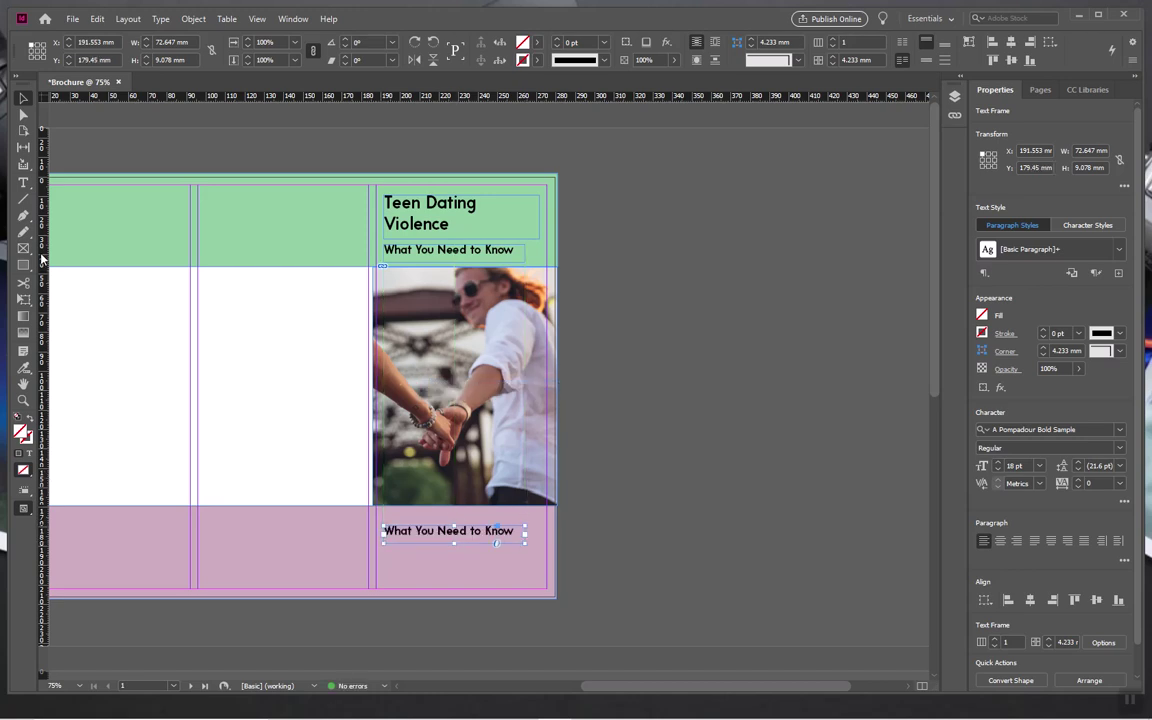
- Replace the copied text with the word Slogan in quotation marks and move its frame up to about Y 176.5 mm
left_click(23, 182)
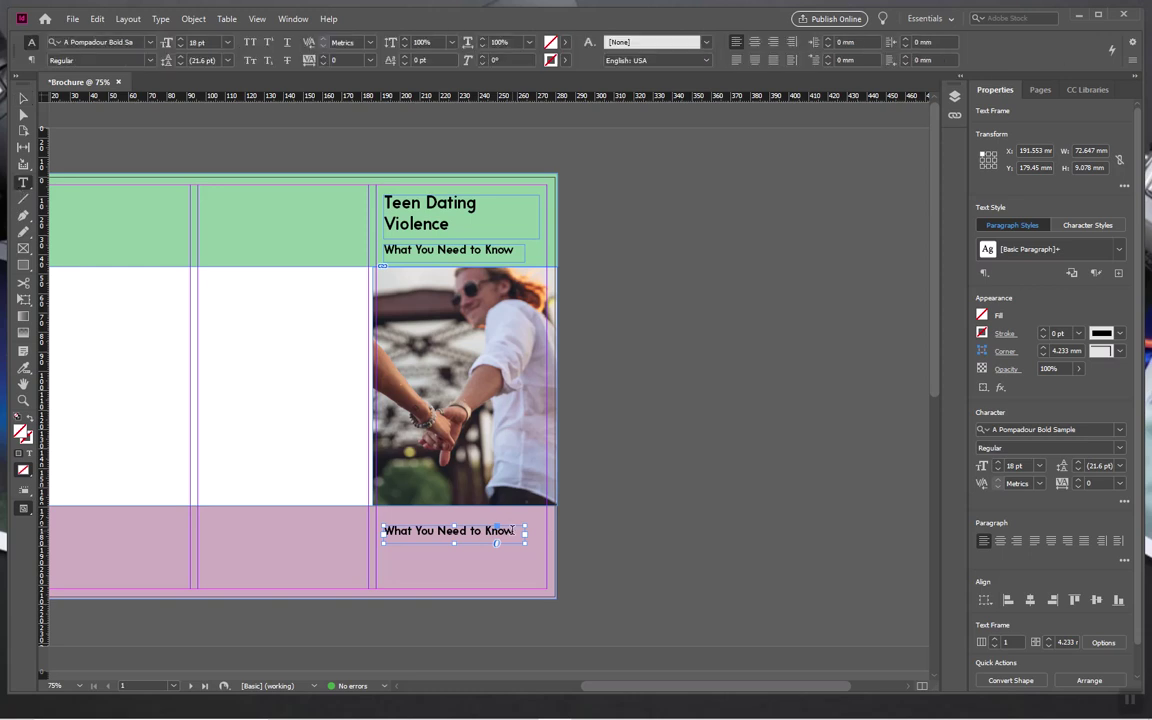
left_click(512, 531)
key("BackSpace")
key("BackSpace")
key("BackSpace")
key("BackSpace")
key("BackSpace")
key("BackSpace")
key("BackSpace")
key("BackSpace")
key("BackSpace")
key("BackSpace")
key("BackSpace")
key("BackSpace")
key("BackSpace")
key("BackSpace")
key("BackSpace")
key("BackSpace")
key("BackSpace")
key("BackSpace")
key("BackSpace")
key("BackSpace")
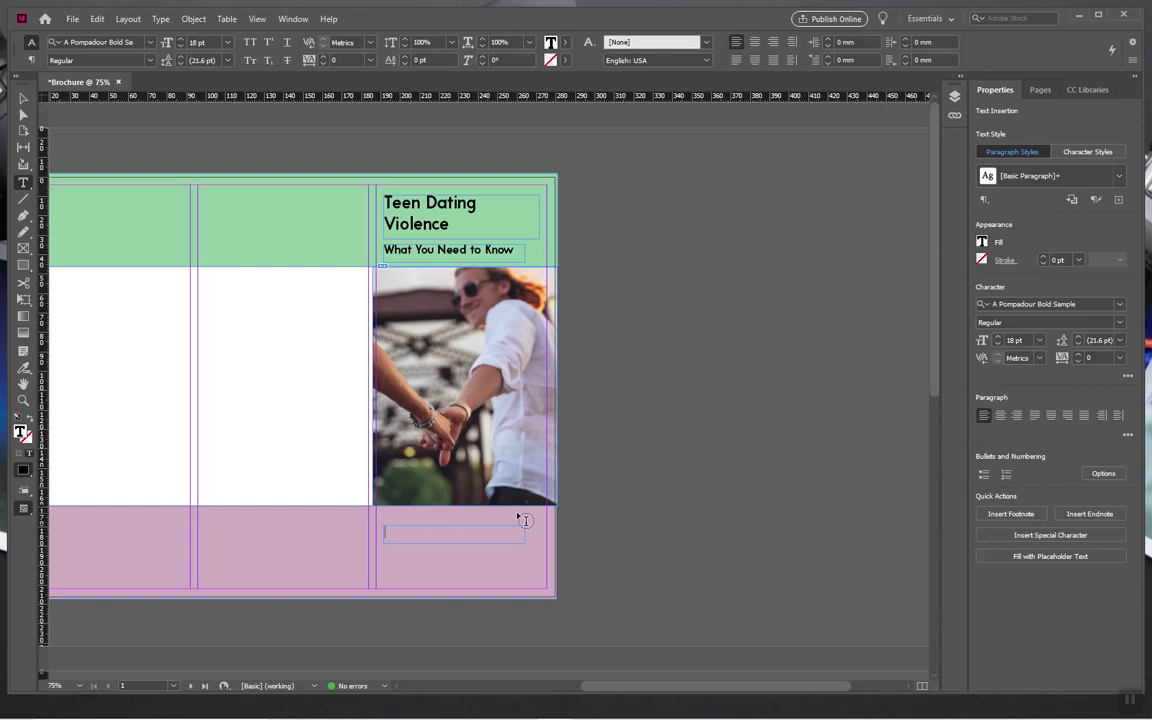
type("\"Slogan")
key("Escape")
left_click_drag(423, 541, 424, 535)
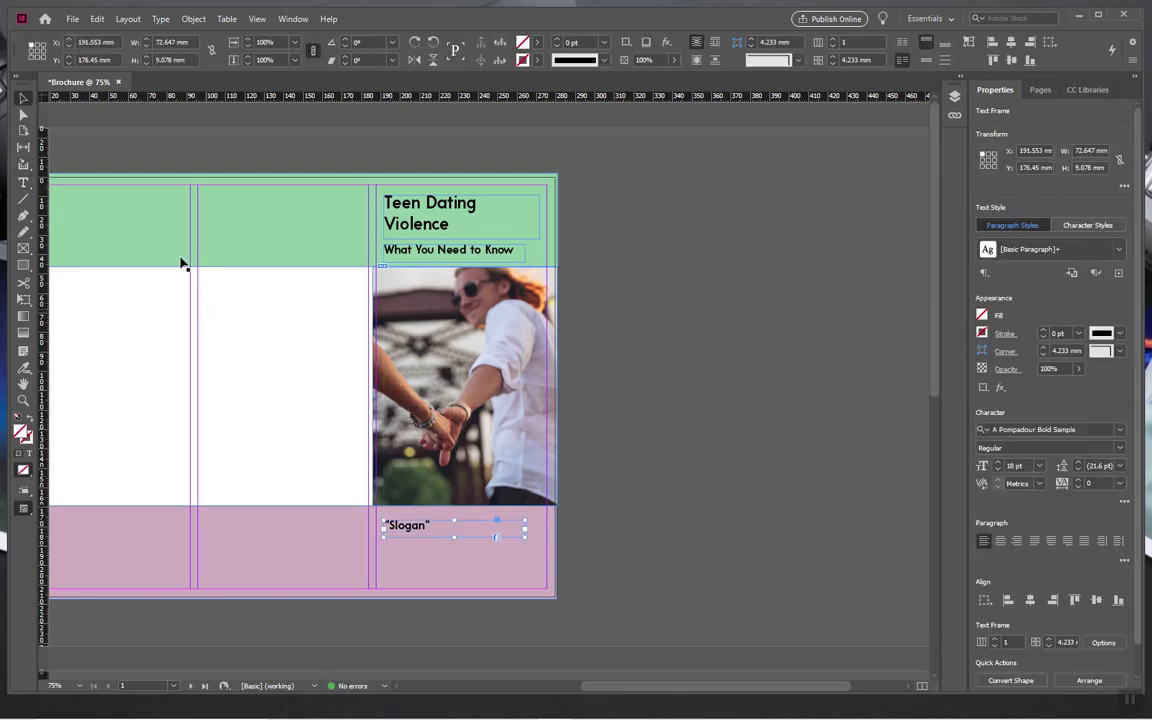
- Draw a rectangular graphics frame about 71 mm wide and 27.6 mm high in the white area of the middle column
left_click_drag(689, 686, 648, 689)
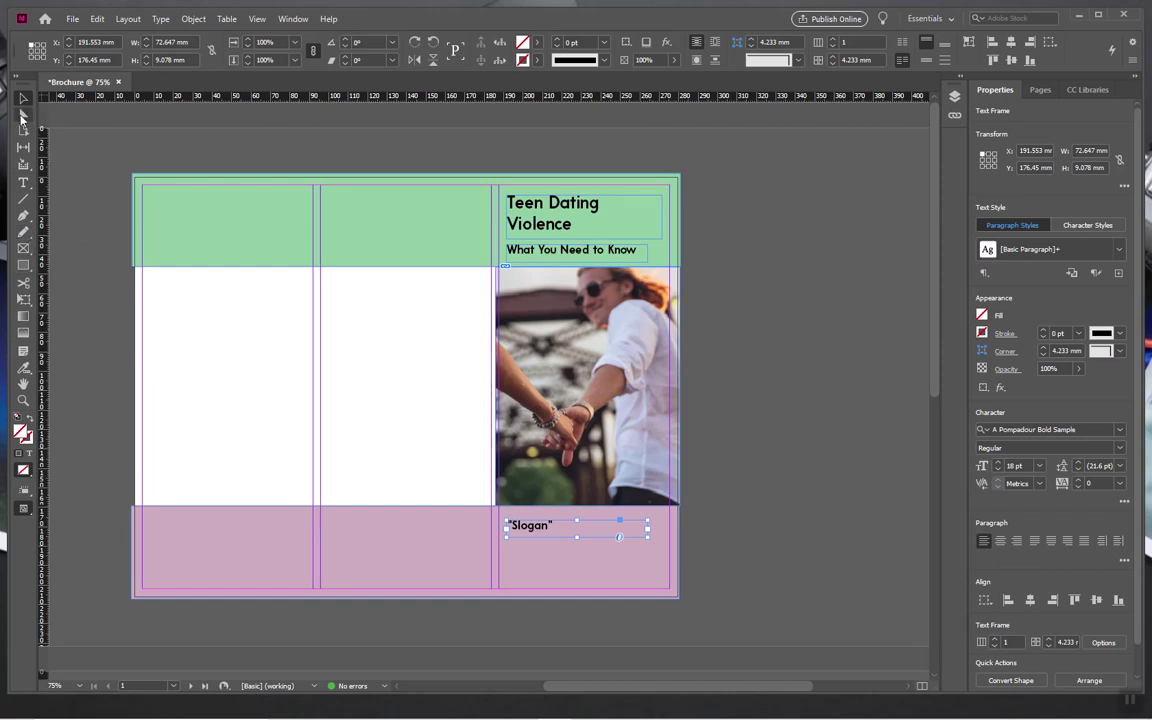
mouse_move(505, 714)
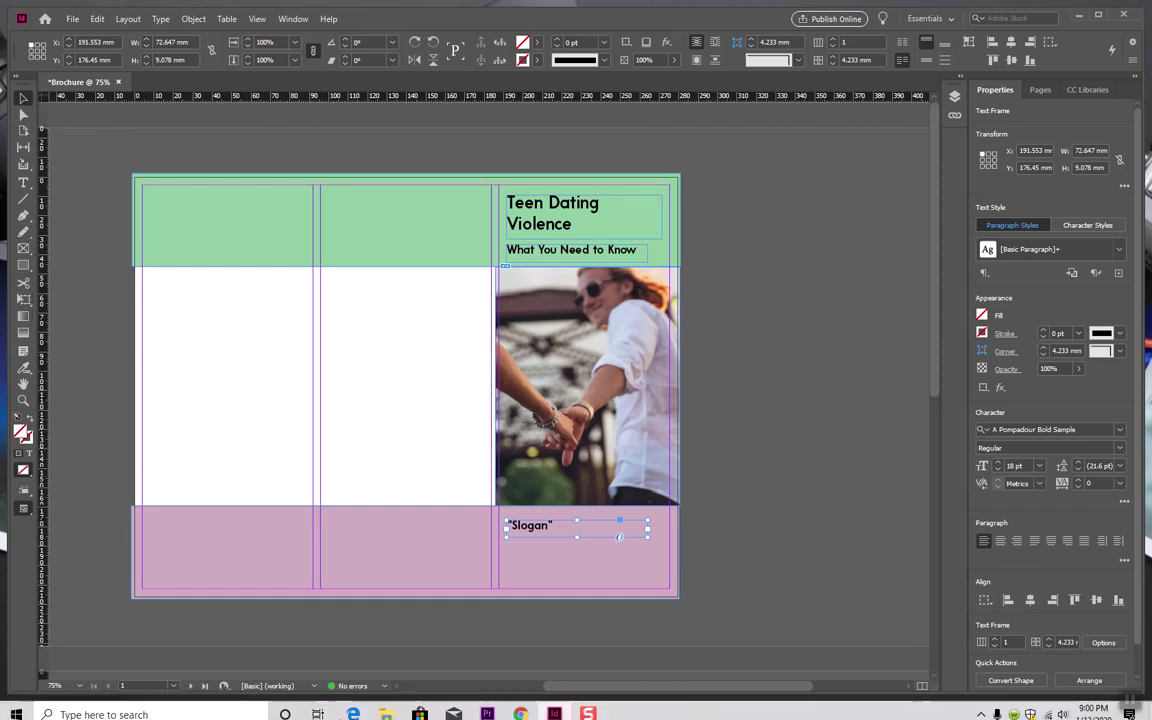
left_click(23, 252)
left_click_drag(335, 316, 473, 386)
left_click_drag(472, 381, 474, 369)
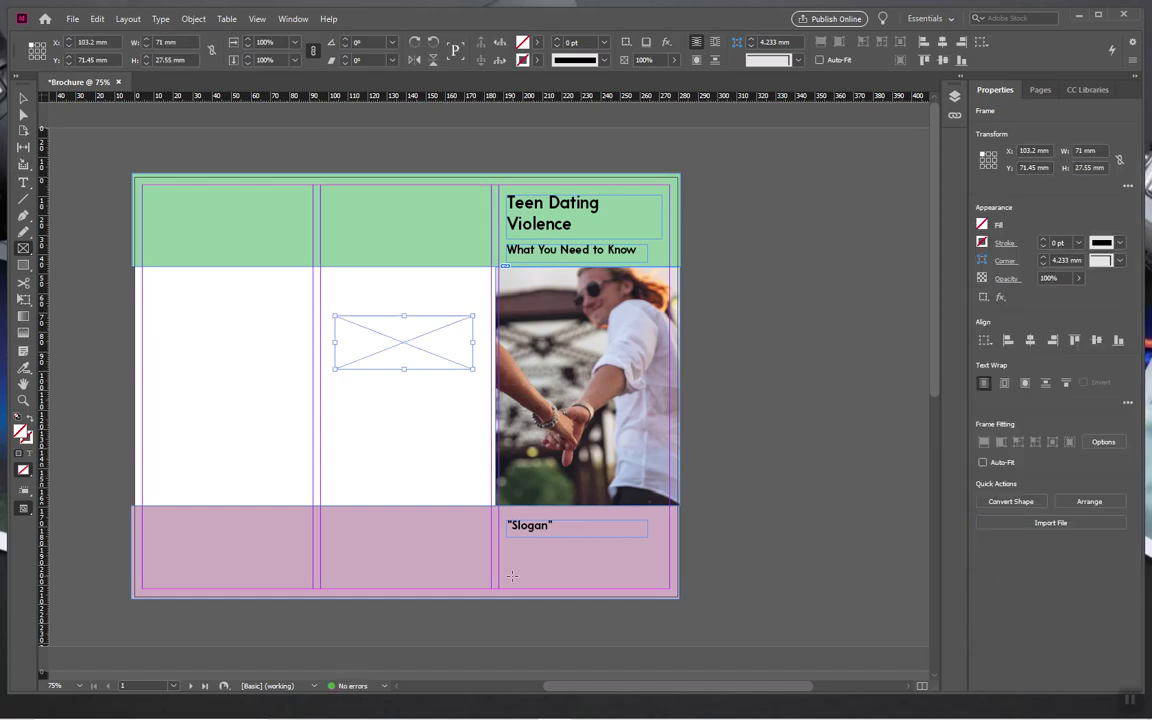
- Search the Desktop folder for "cr" and place the image Crisis-Center-Logo-Final-updated-1 into the new middle-column frame
left_click(77, 18)
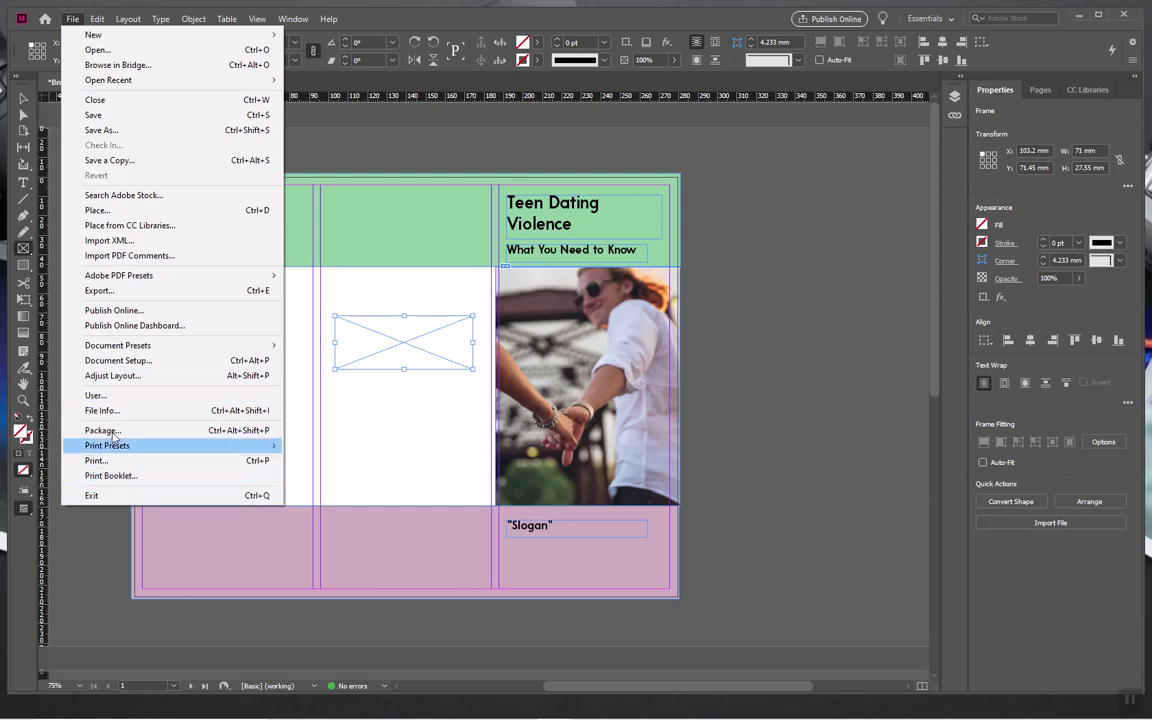
left_click(116, 211)
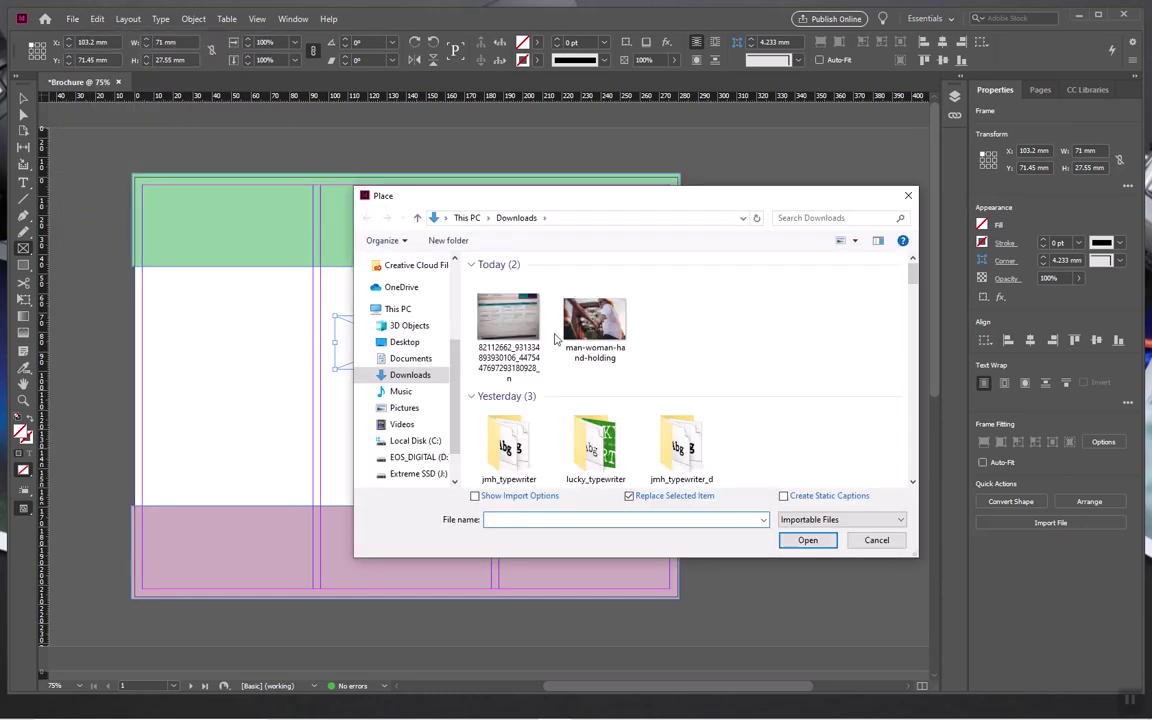
scroll(656, 380, "down", 10)
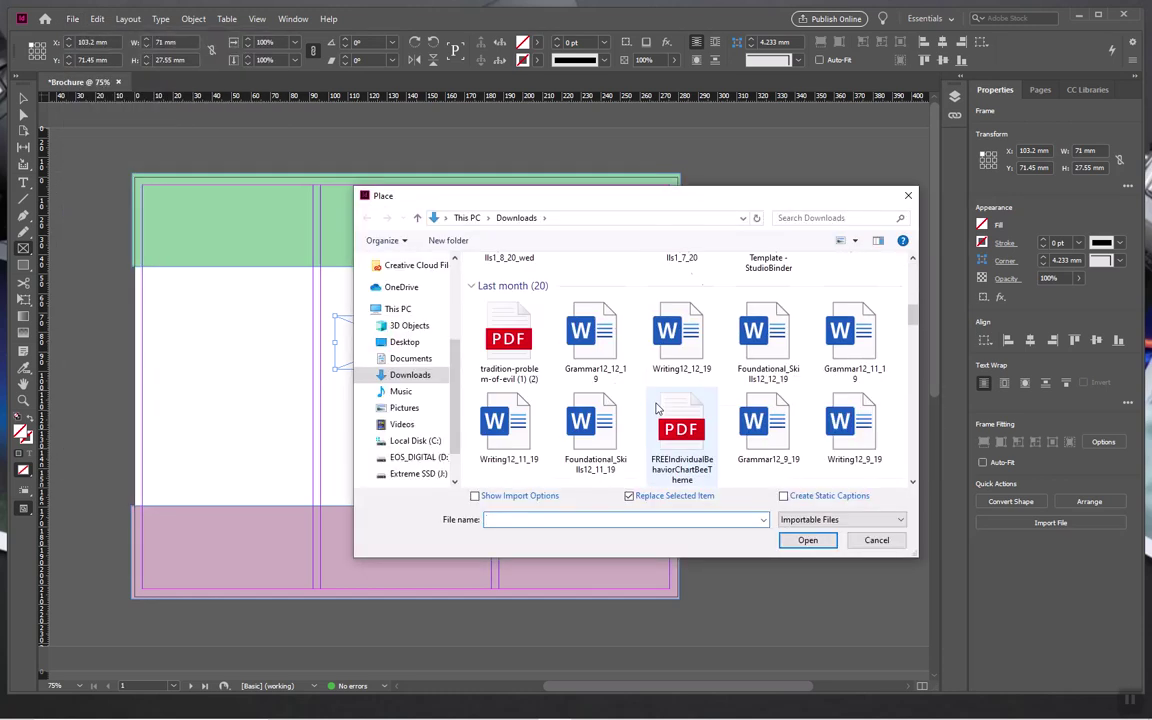
left_click(404, 342)
scroll(603, 379, "down", 3)
scroll(603, 379, "down", 8)
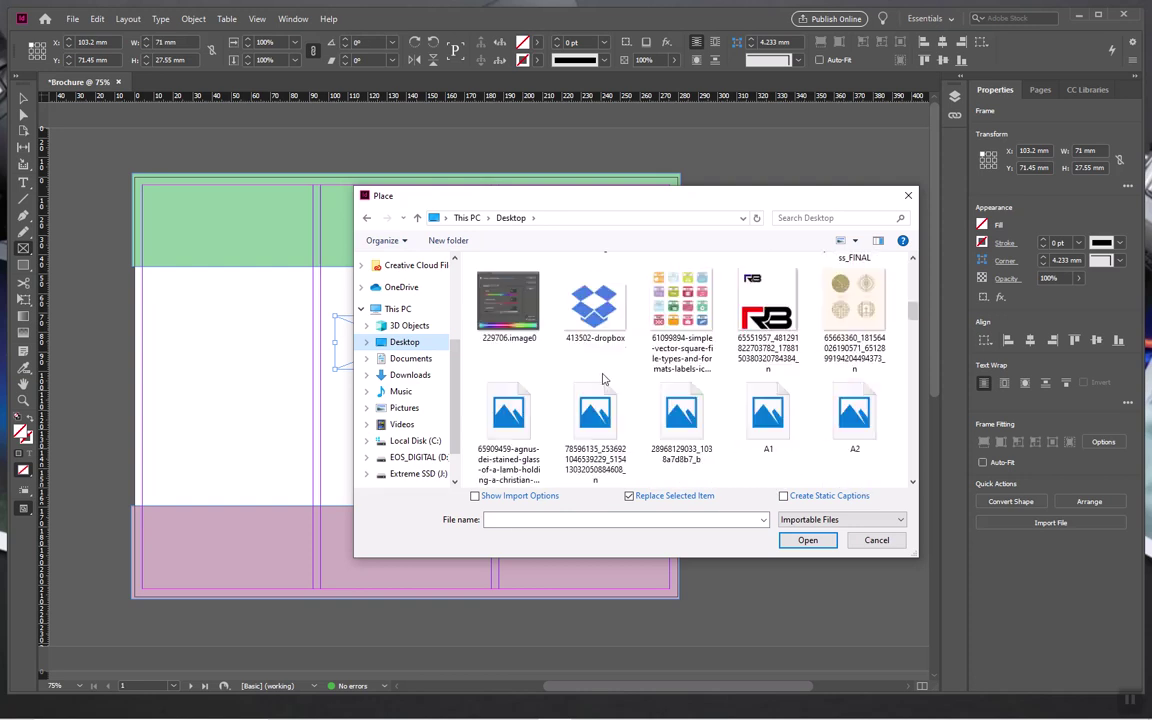
scroll(603, 379, "down", 8)
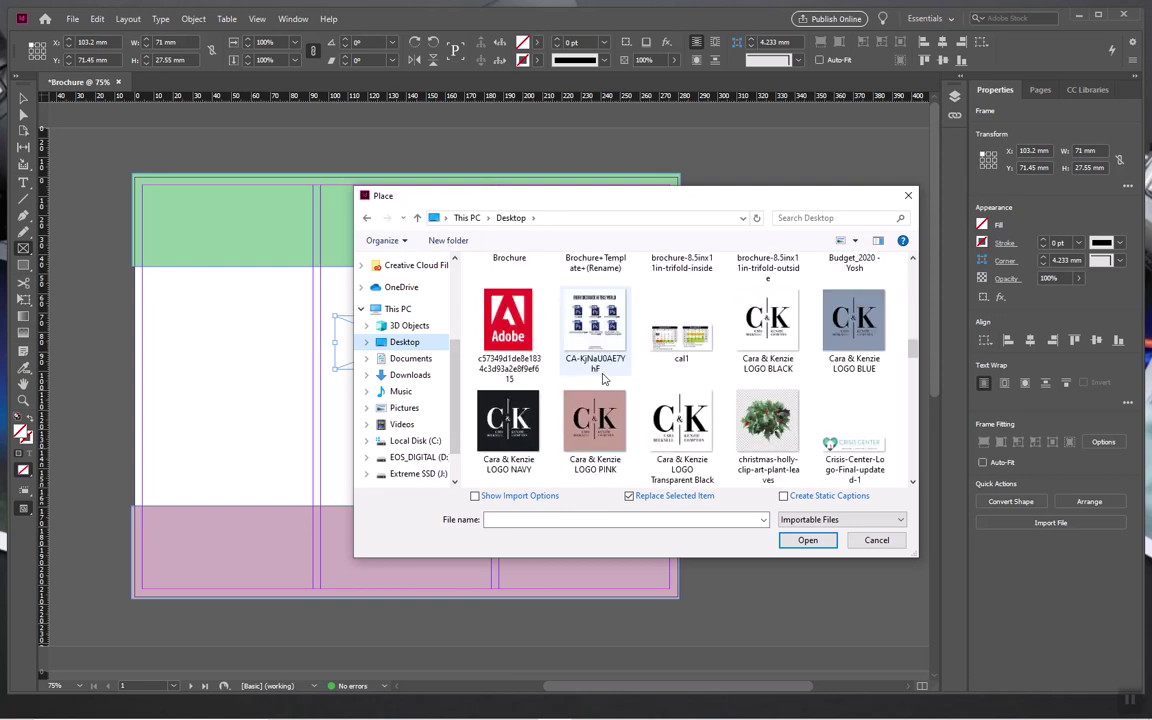
left_click(843, 215)
type("cr")
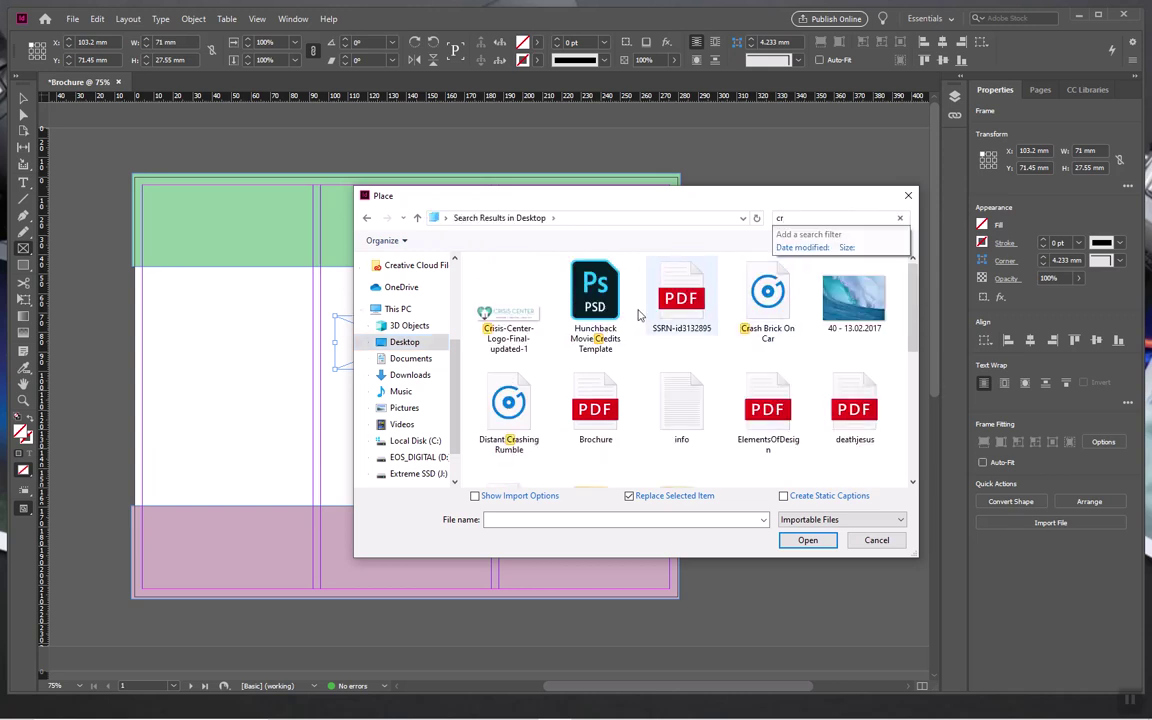
left_click(509, 318)
left_click(806, 540)
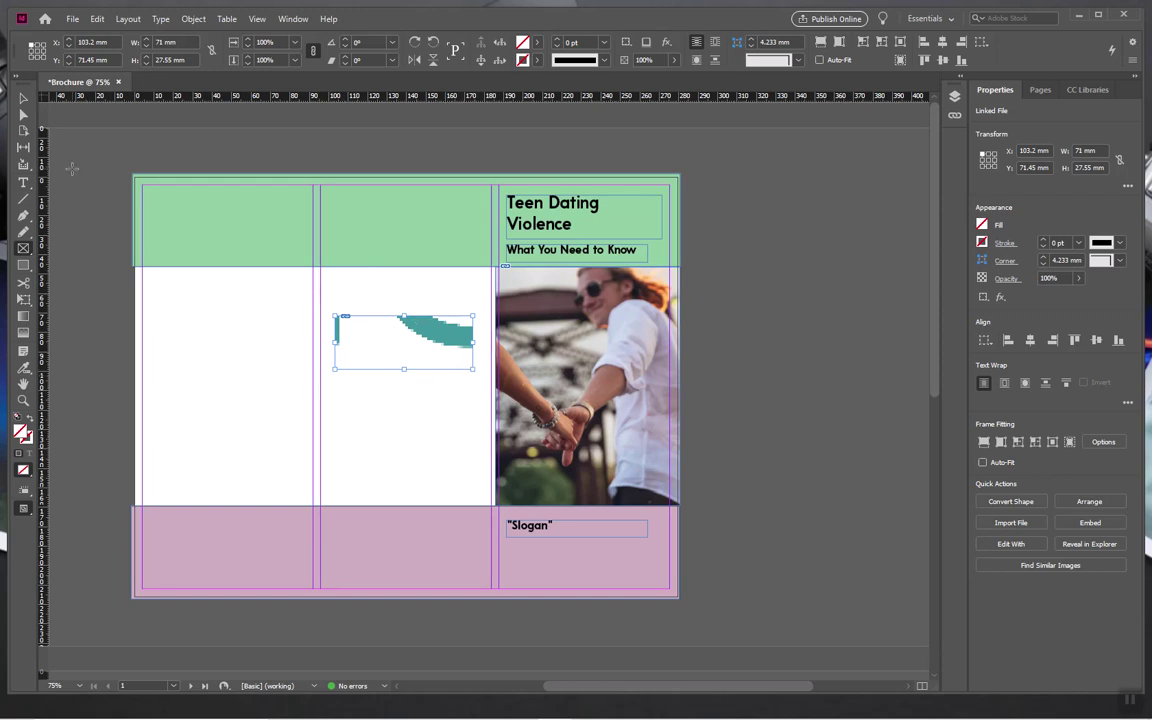
- Select the oversized logo image inside its middle-column frame and shift it right to about X+ -571.5 mm
left_click(23, 401)
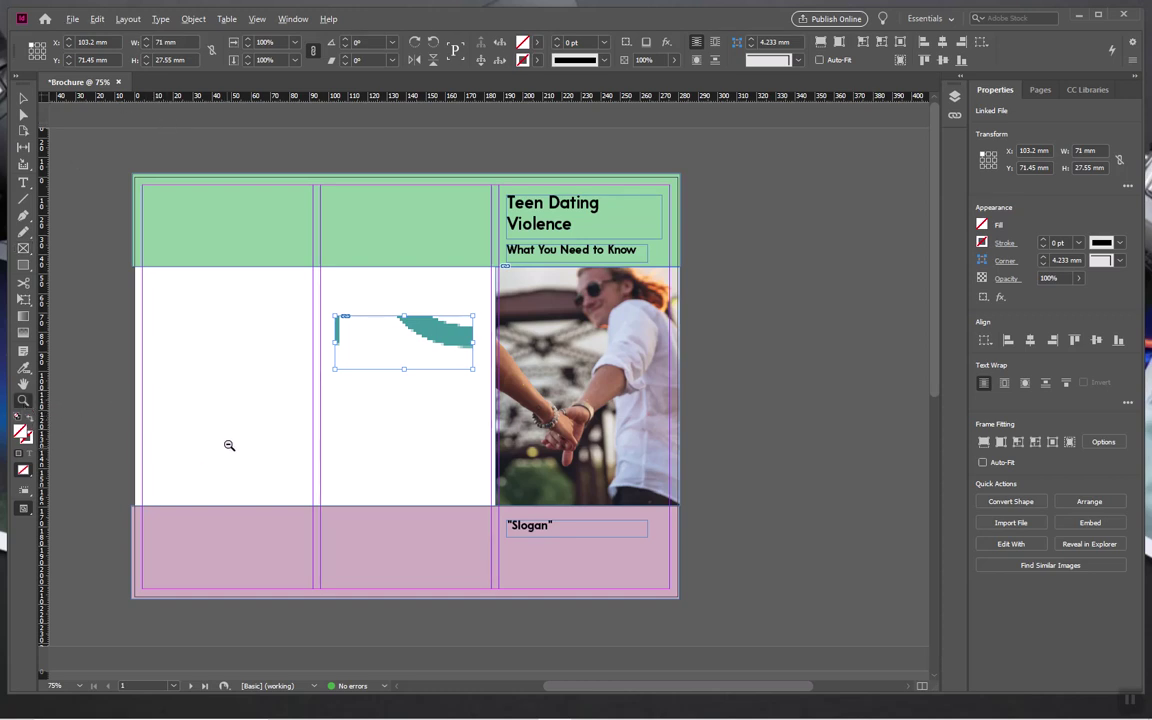
left_click(249, 420, "alt")
left_click(249, 420, "alt")
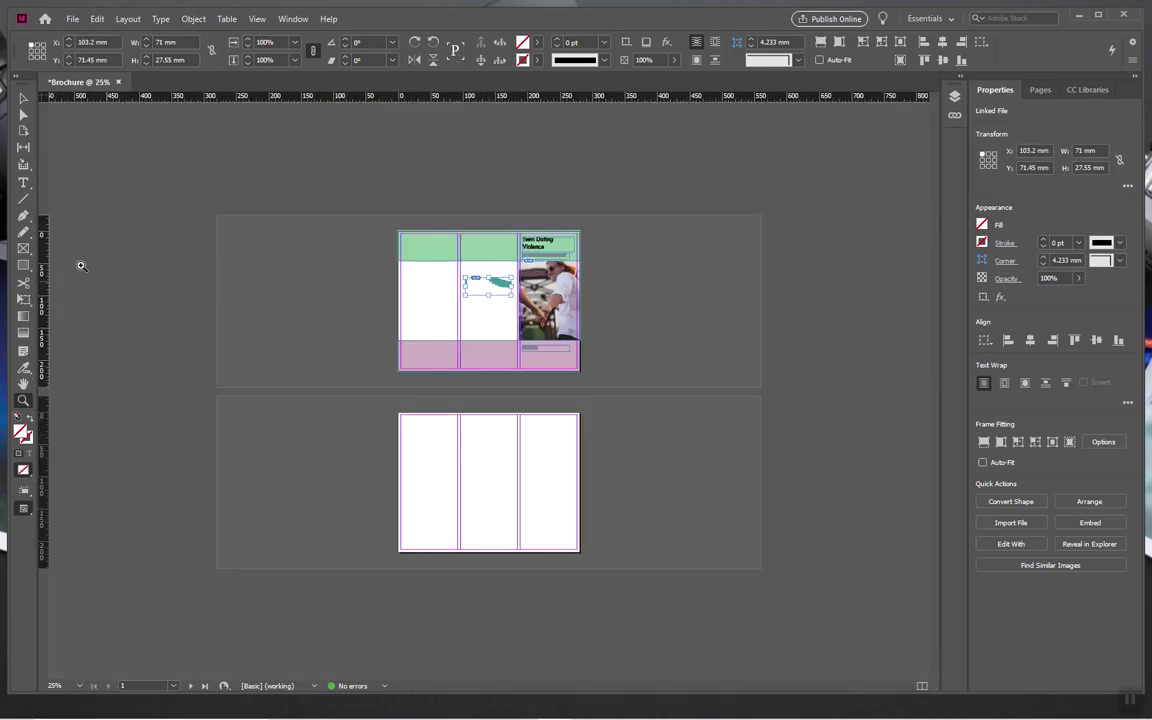
left_click(24, 100)
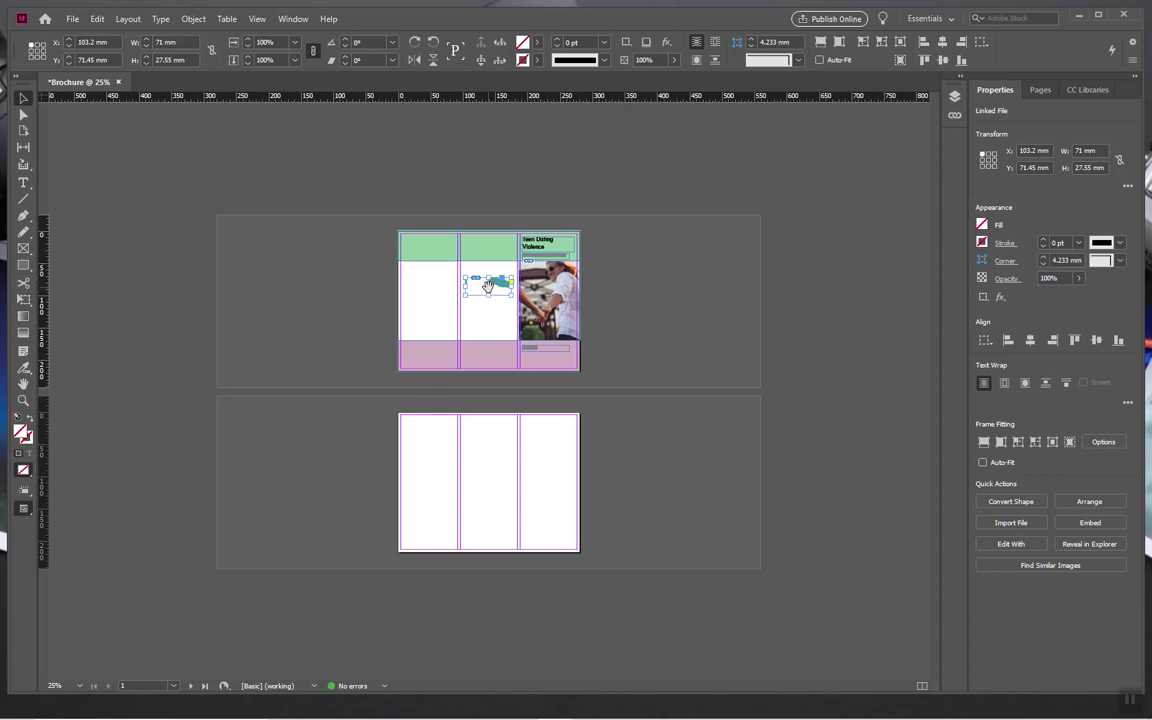
left_click(488, 286)
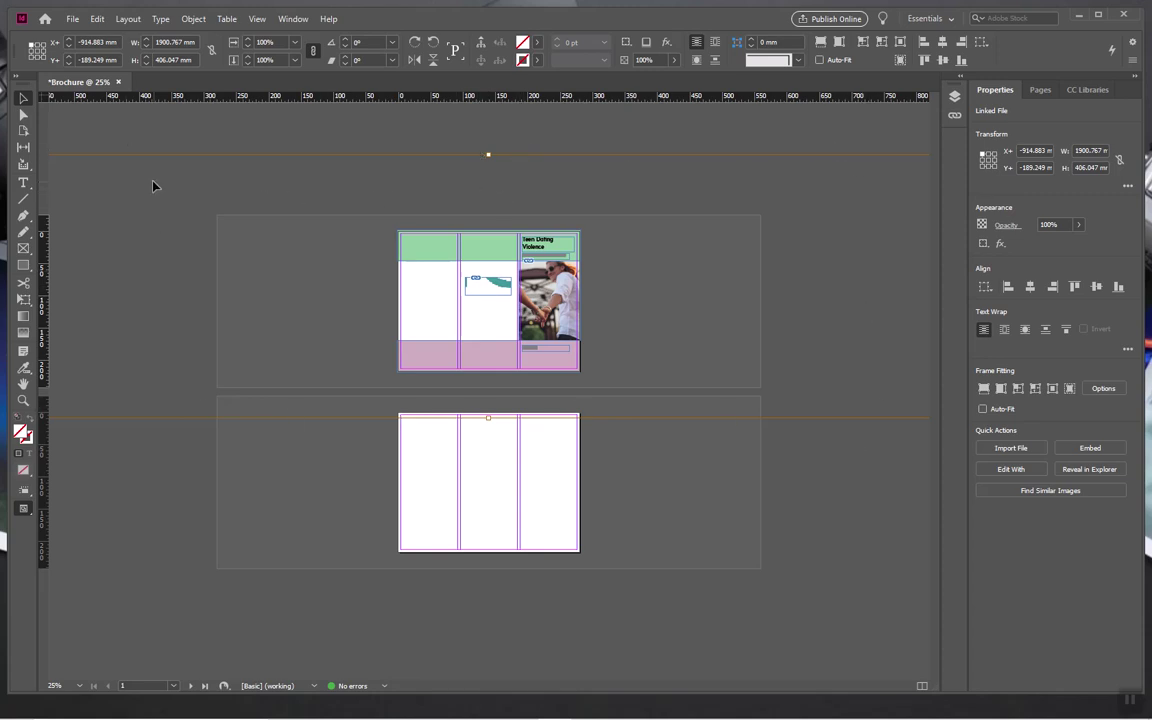
left_click(445, 188)
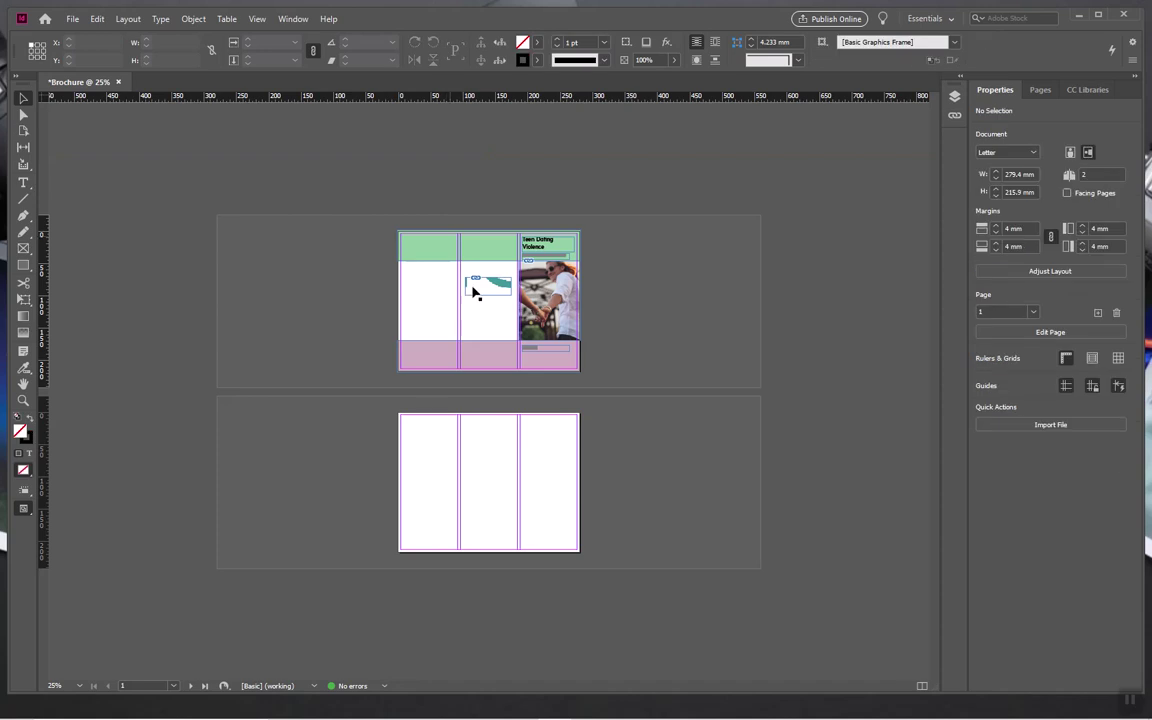
left_click(488, 286)
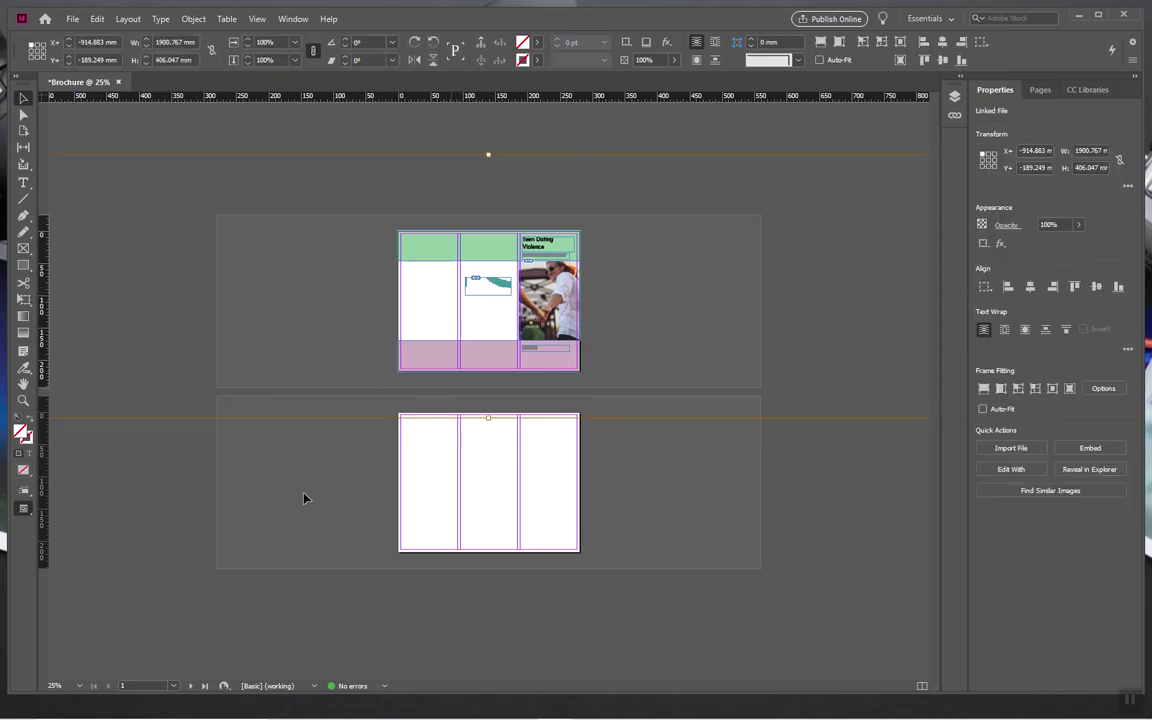
left_click_drag(130, 160, 351, 161)
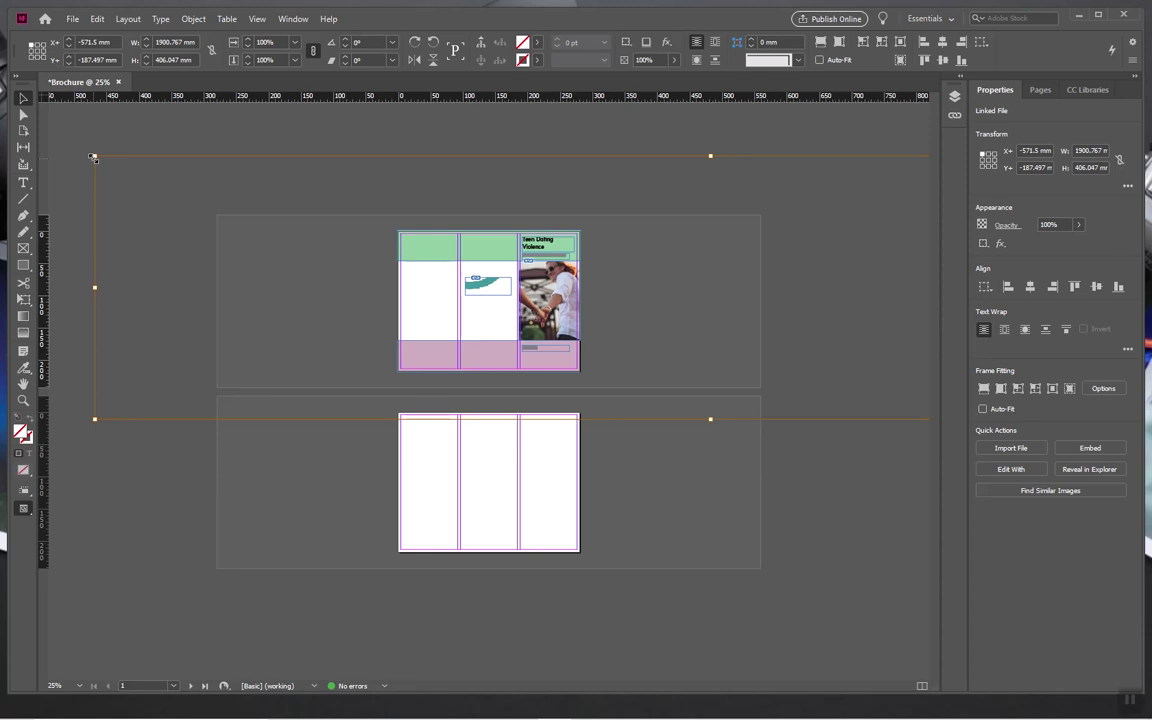
- Scale the logo image proportionally to about 1329 mm wide and 284 mm high, and shift it left to about X+ -602.5 mm
left_click_drag(93, 157, 465, 236)
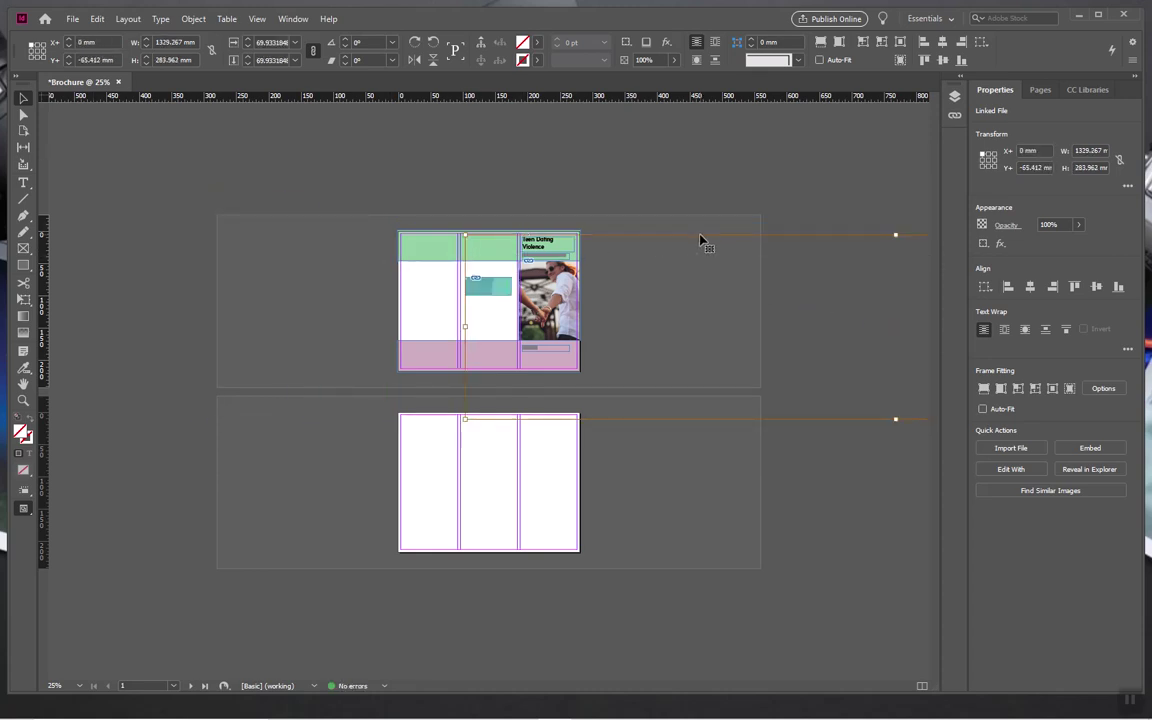
left_click_drag(700, 243, 310, 224)
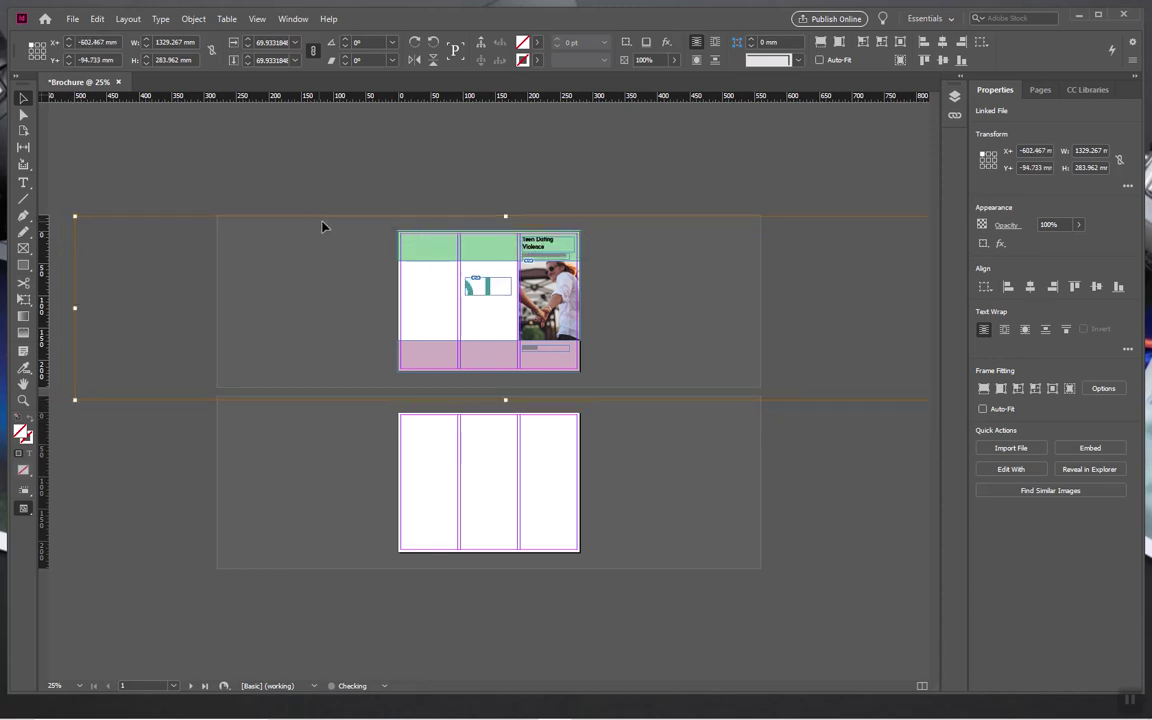
left_click(386, 211)
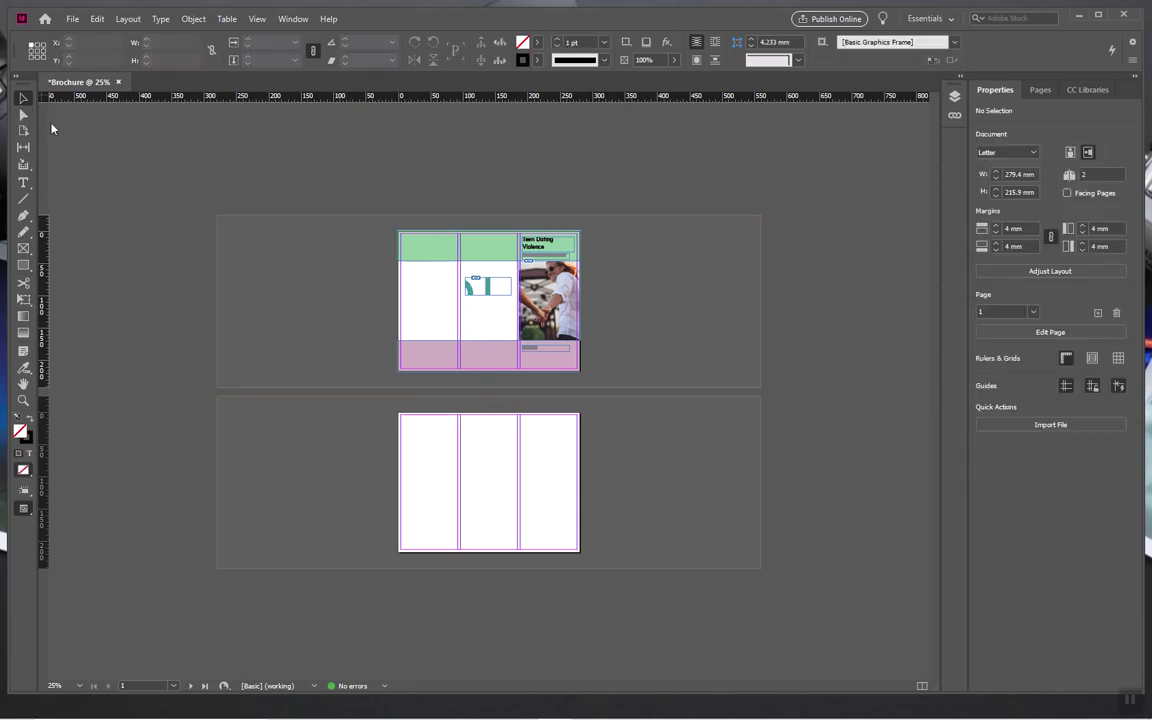
left_click_drag(481, 285, 487, 286)
left_click(438, 256)
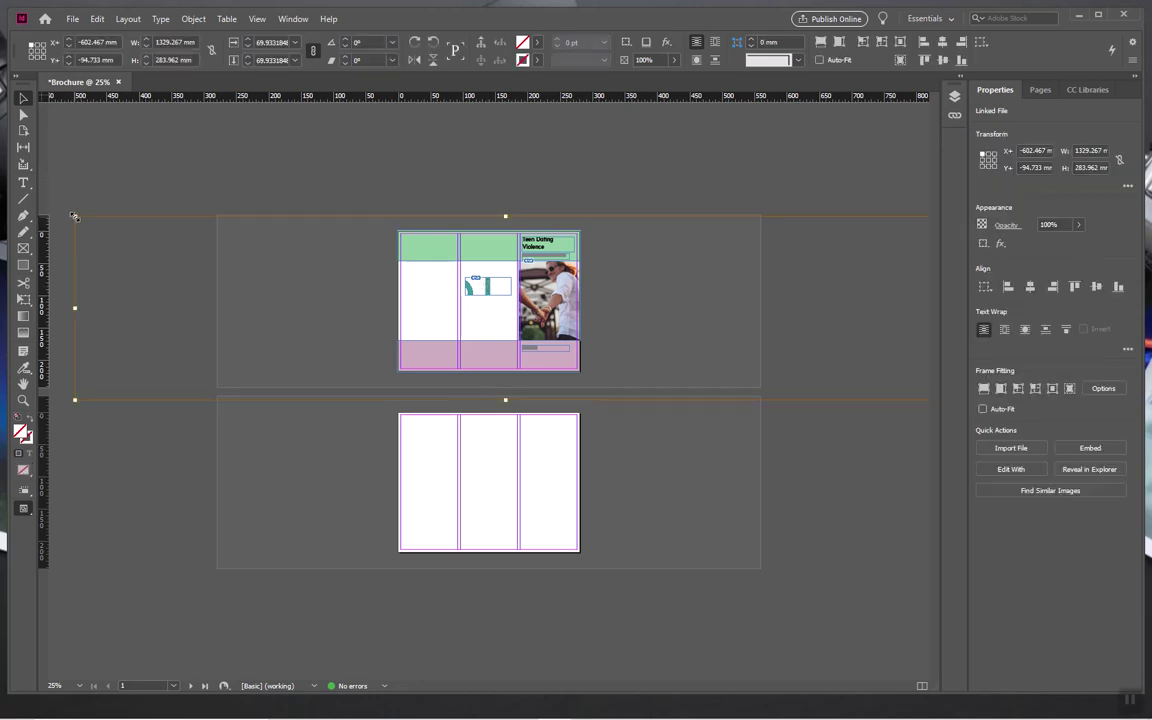
- Scale the logo image down proportionally around its frame to about 135.7 mm wide and 29 mm high
left_click_drag(74, 216, 400, 268)
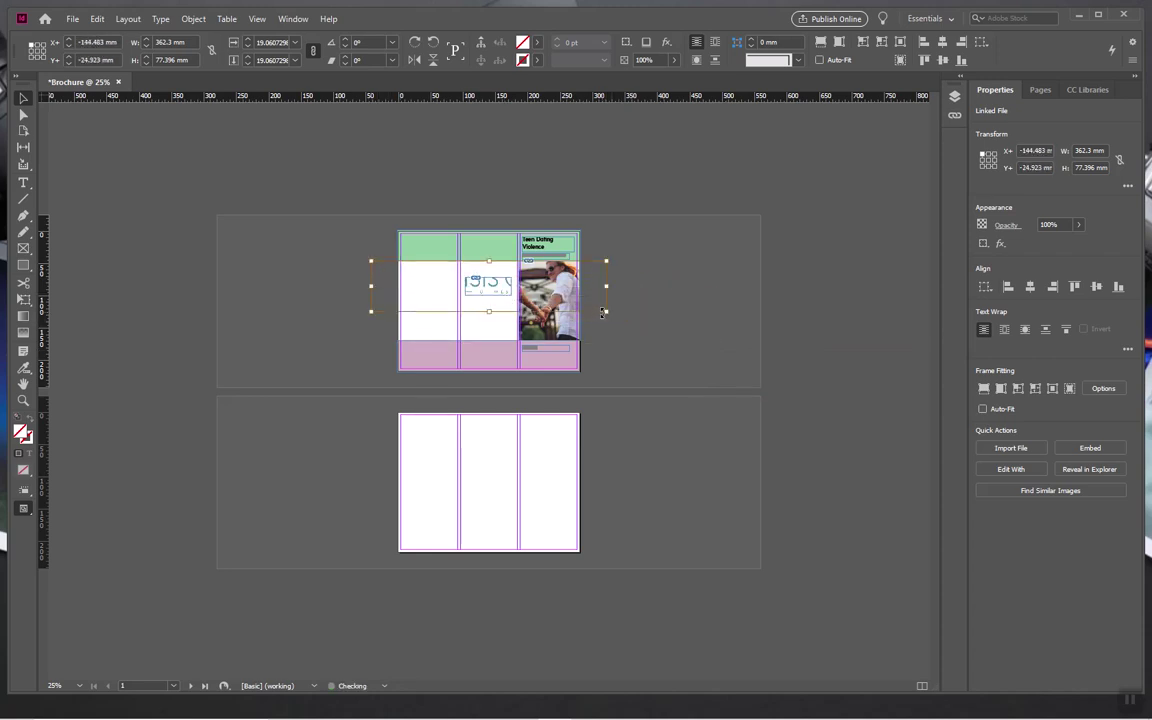
left_click_drag(605, 312, 451, 295)
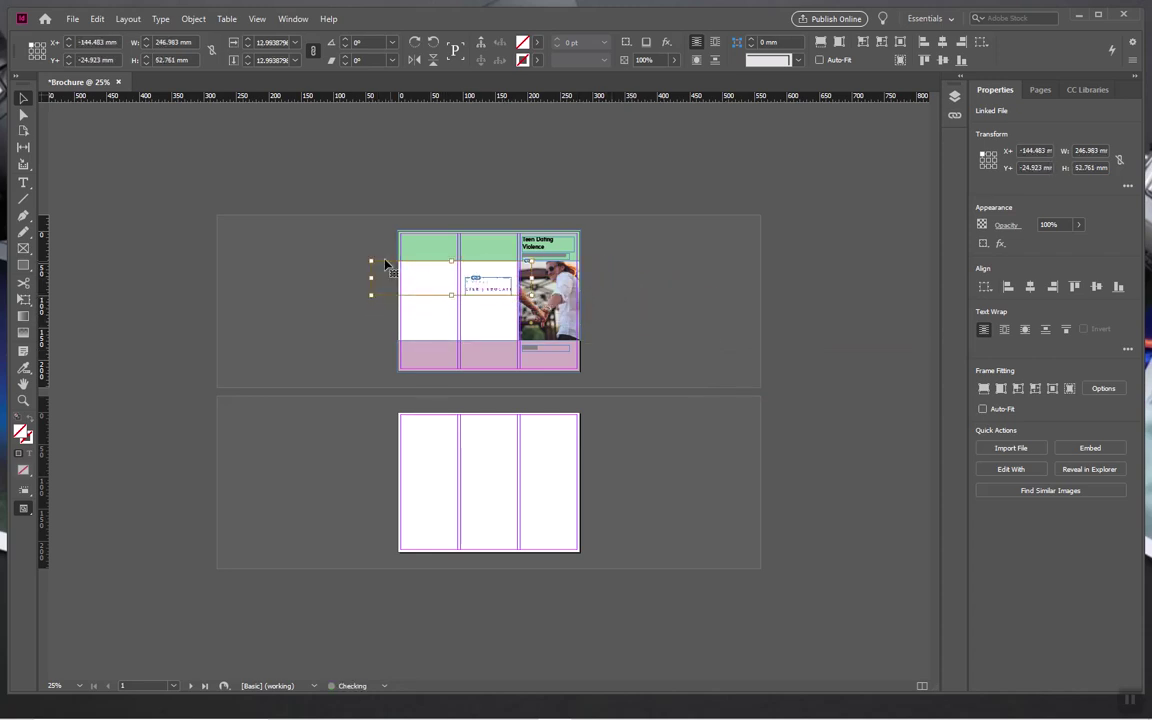
left_click_drag(371, 261, 444, 290)
- Shrink the logo image proportionally to about 74.5 mm wide and 15.9 mm high so it nearly fits its frame
left_click(23, 400)
left_click(482, 303)
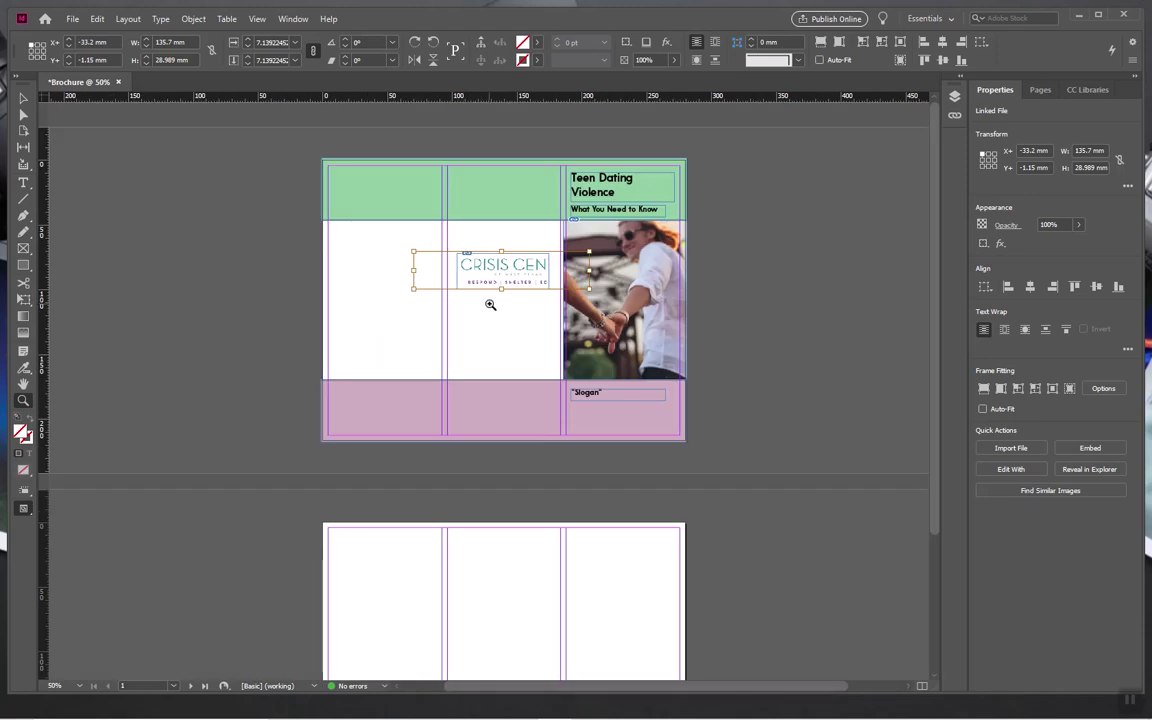
left_click(486, 465)
left_click(516, 424)
scroll(517, 424, "up", 3)
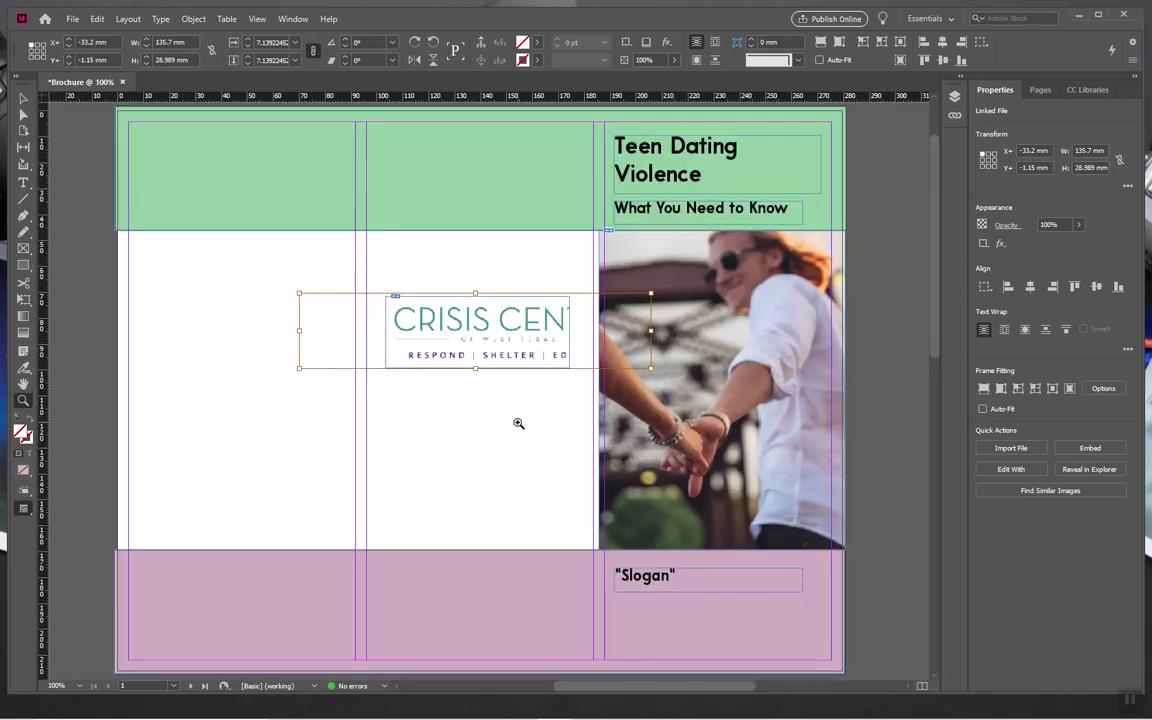
left_click(502, 438)
left_click(23, 98)
left_click_drag(229, 266, 319, 303)
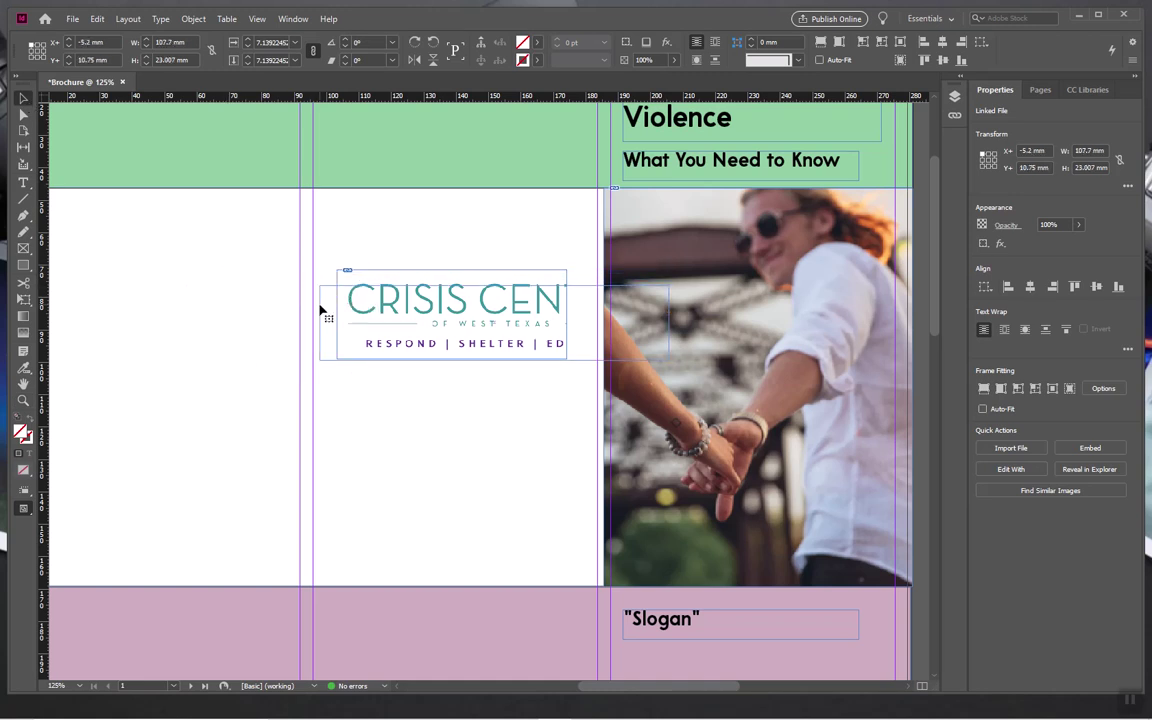
left_click_drag(668, 358, 565, 345)
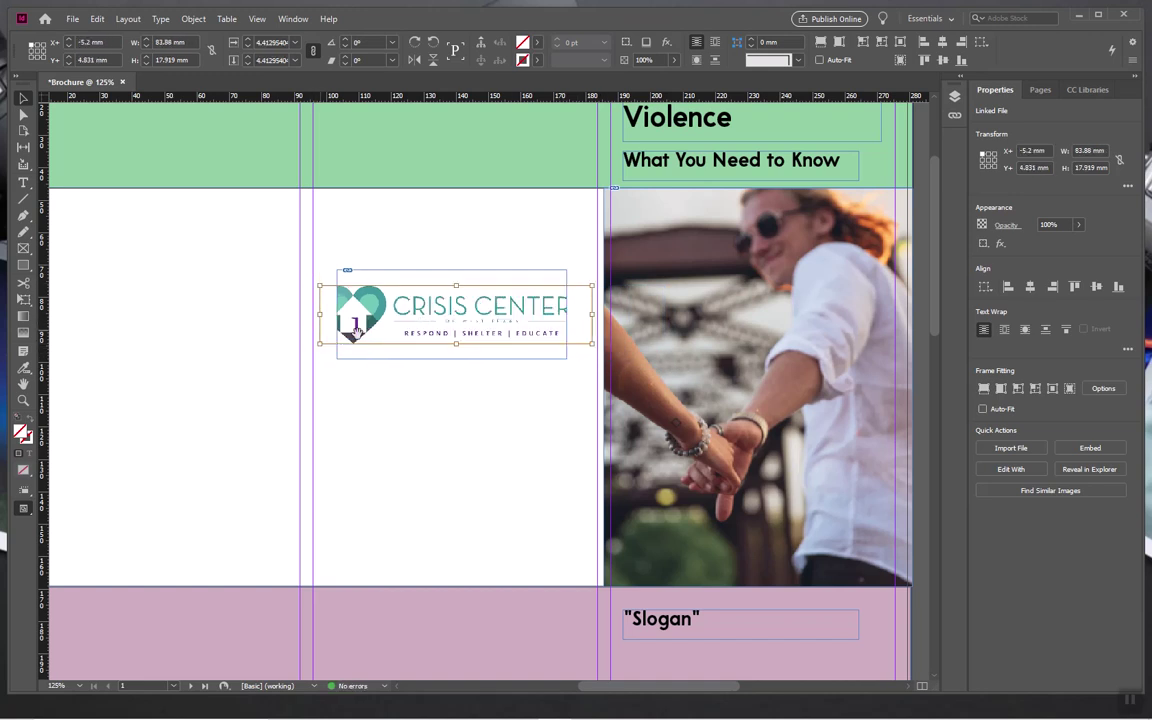
left_click_drag(591, 342, 569, 339)
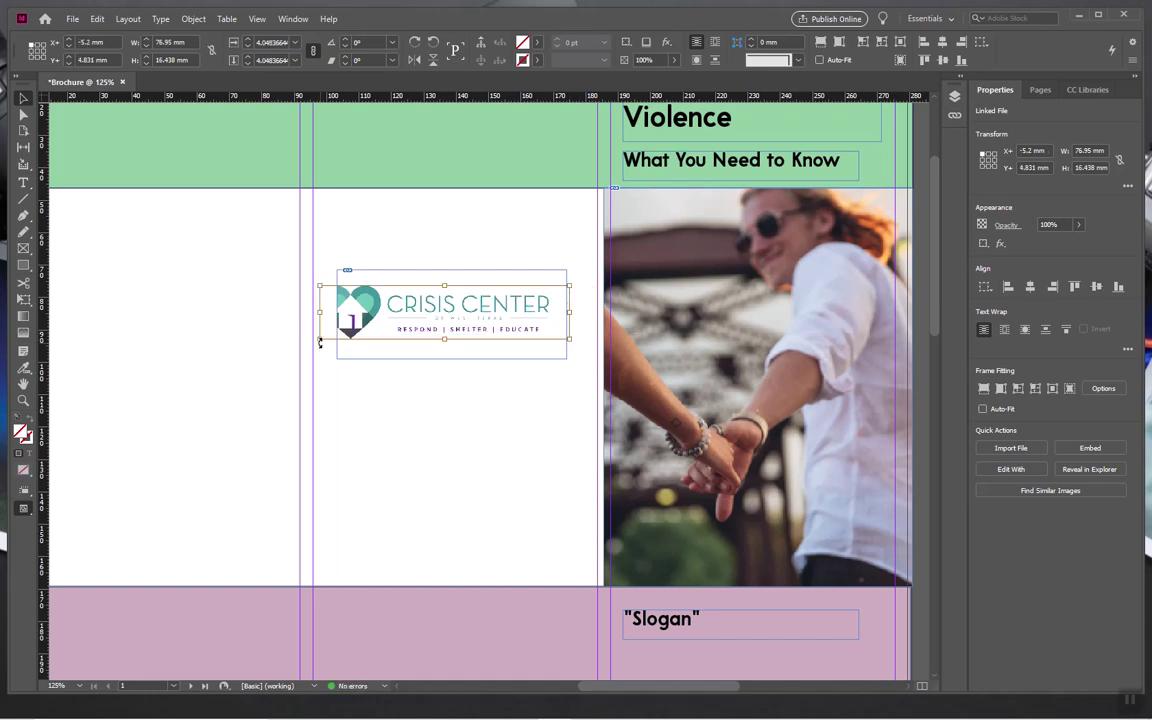
left_click_drag(319, 340, 328, 337)
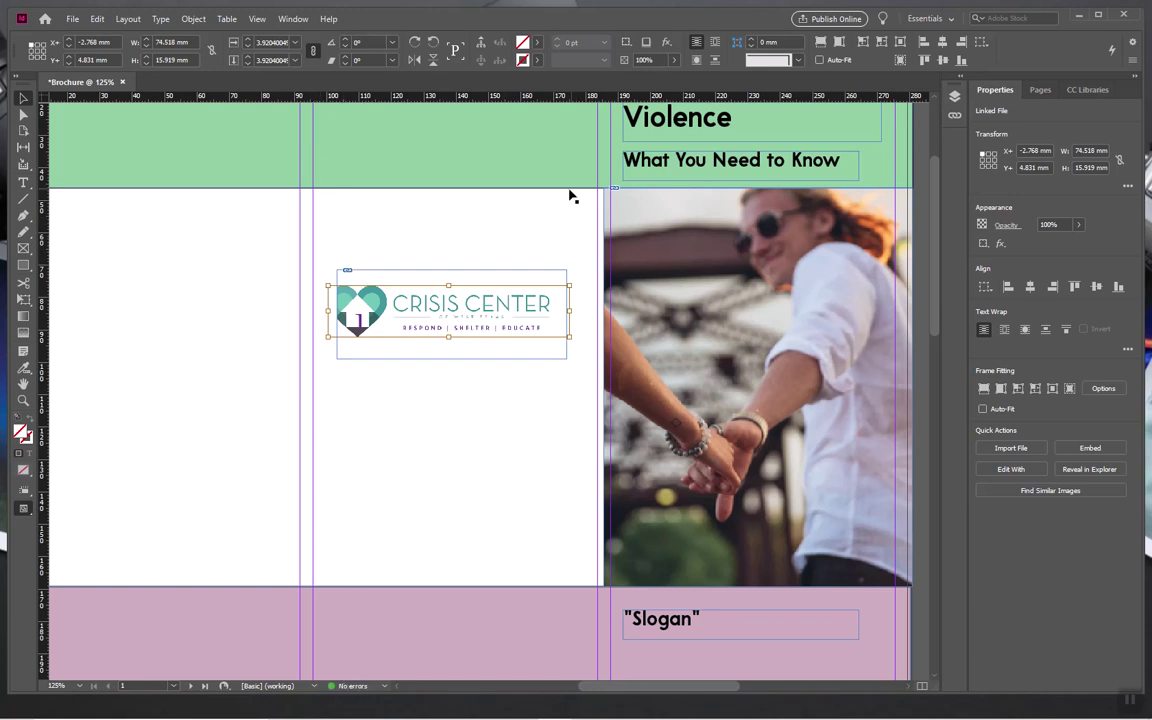
- Widen the logo's frame on both sides to about 85.4 mm and nudge the logo slightly right within it
left_click(387, 274)
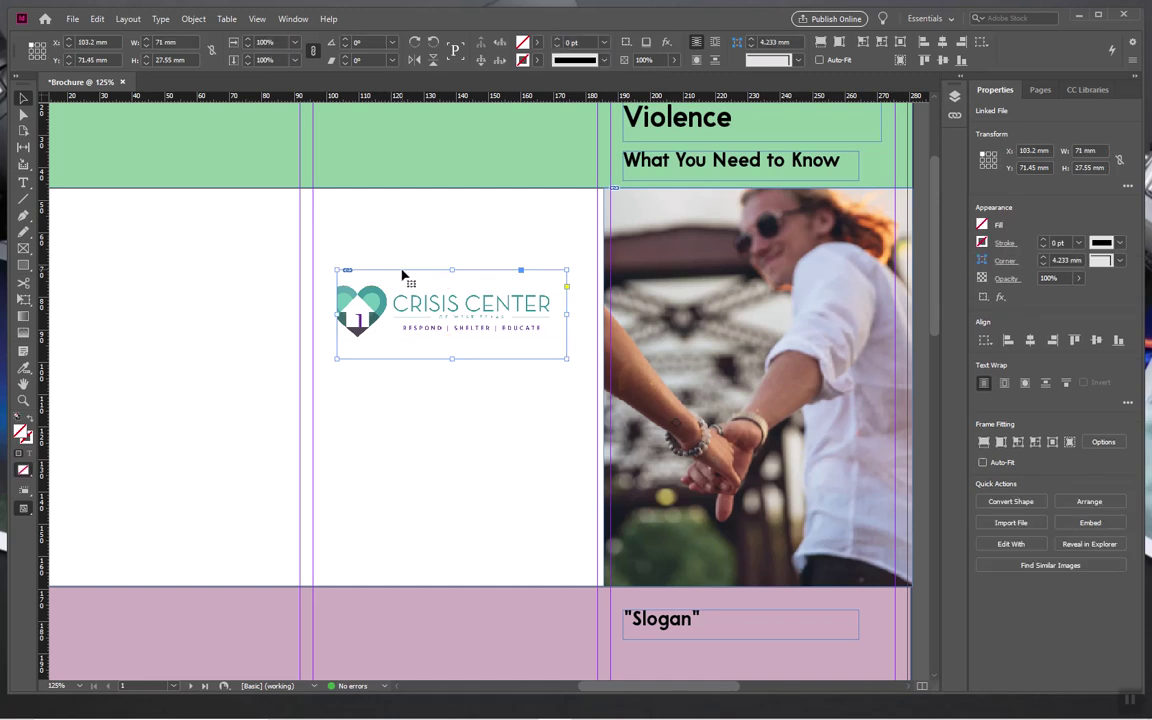
left_click_drag(569, 314, 591, 316)
left_click_drag(337, 314, 313, 313)
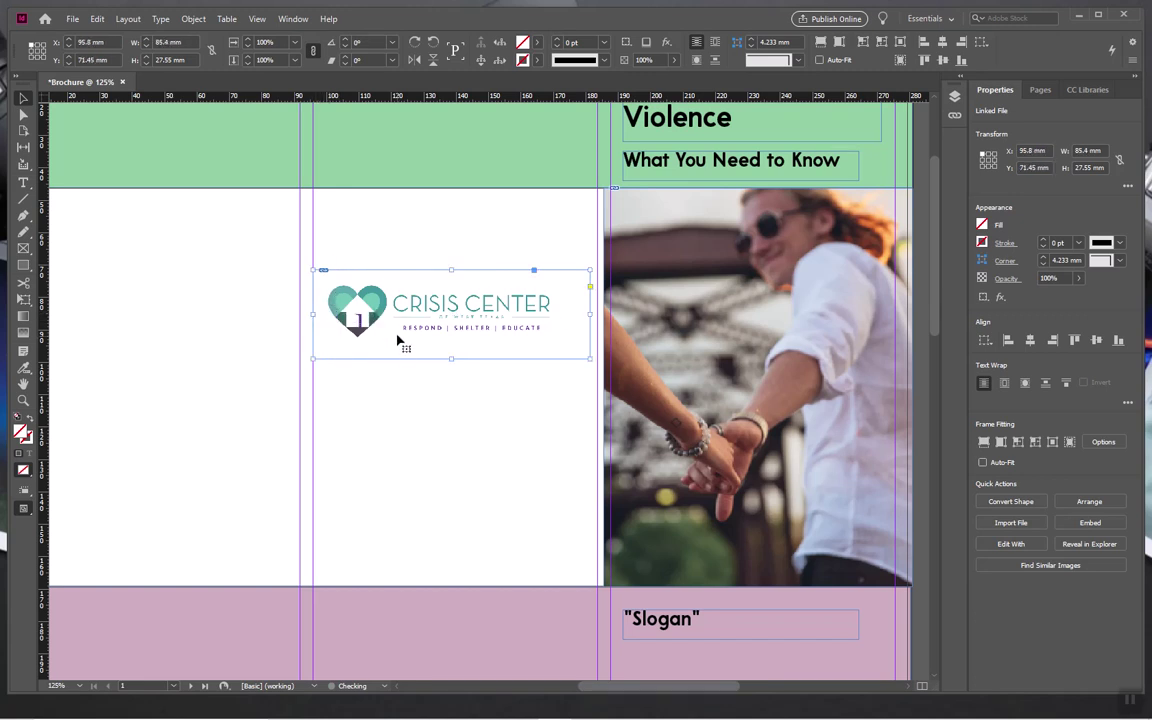
left_click_drag(456, 309, 462, 310)
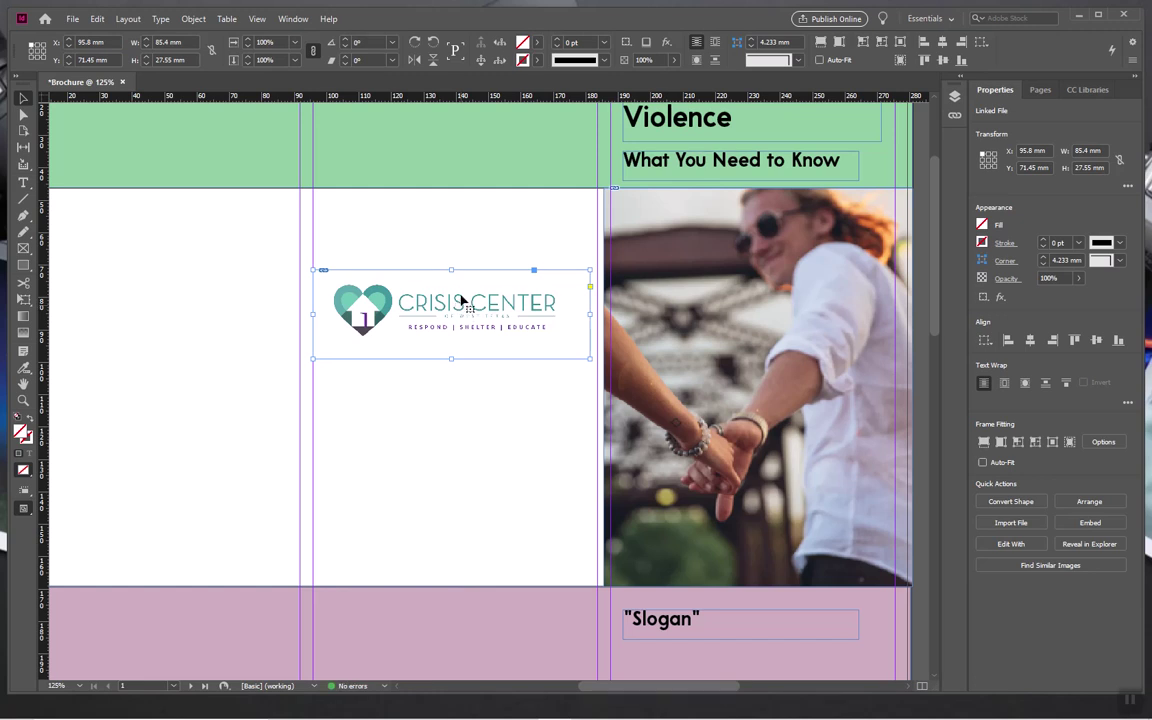
- Pull the logo frame's left edge slightly inward from the column guide
left_click(465, 227)
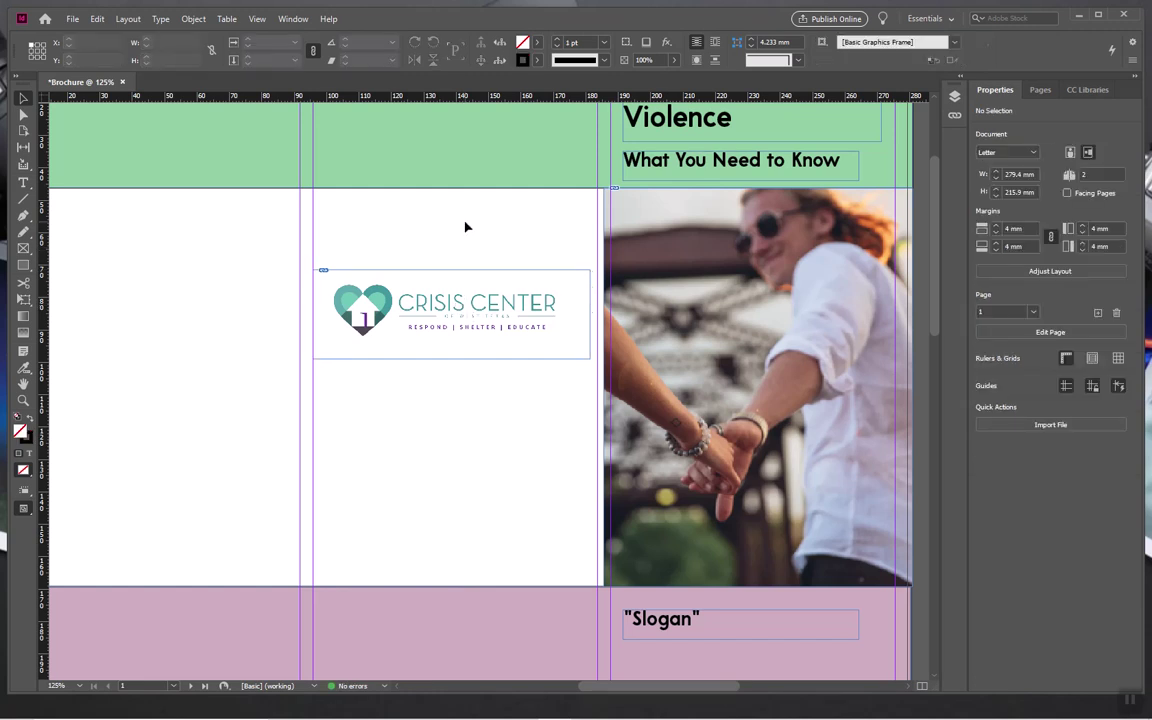
left_click(320, 316)
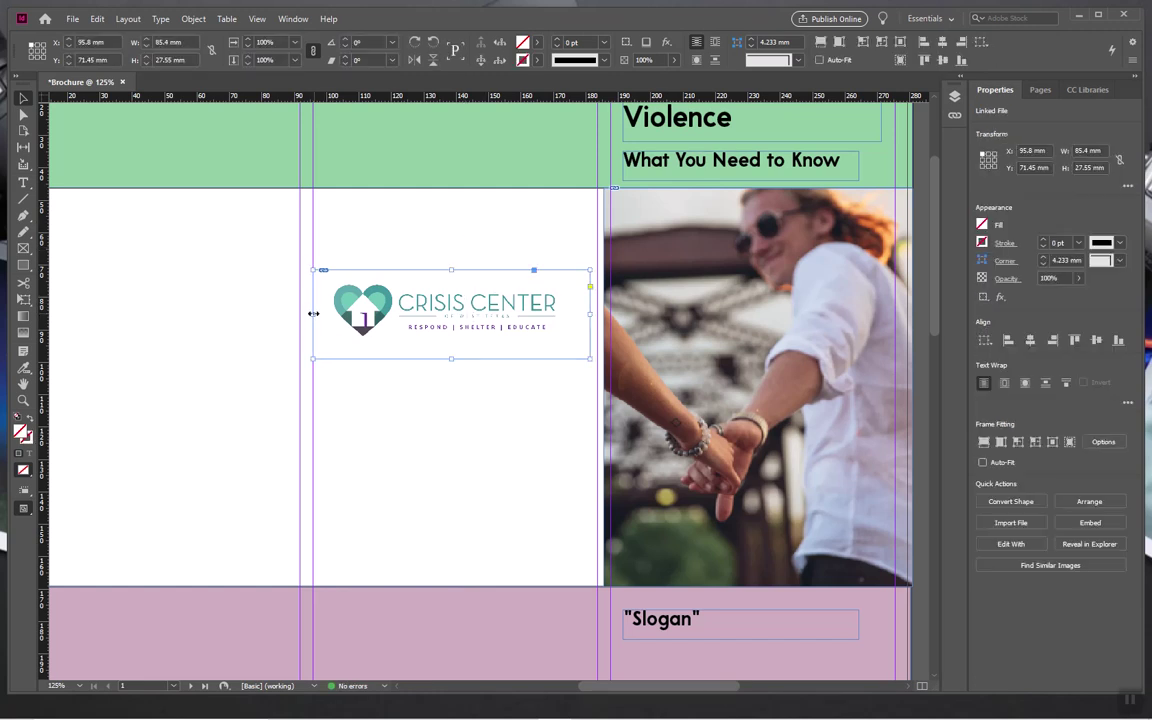
left_click(410, 456)
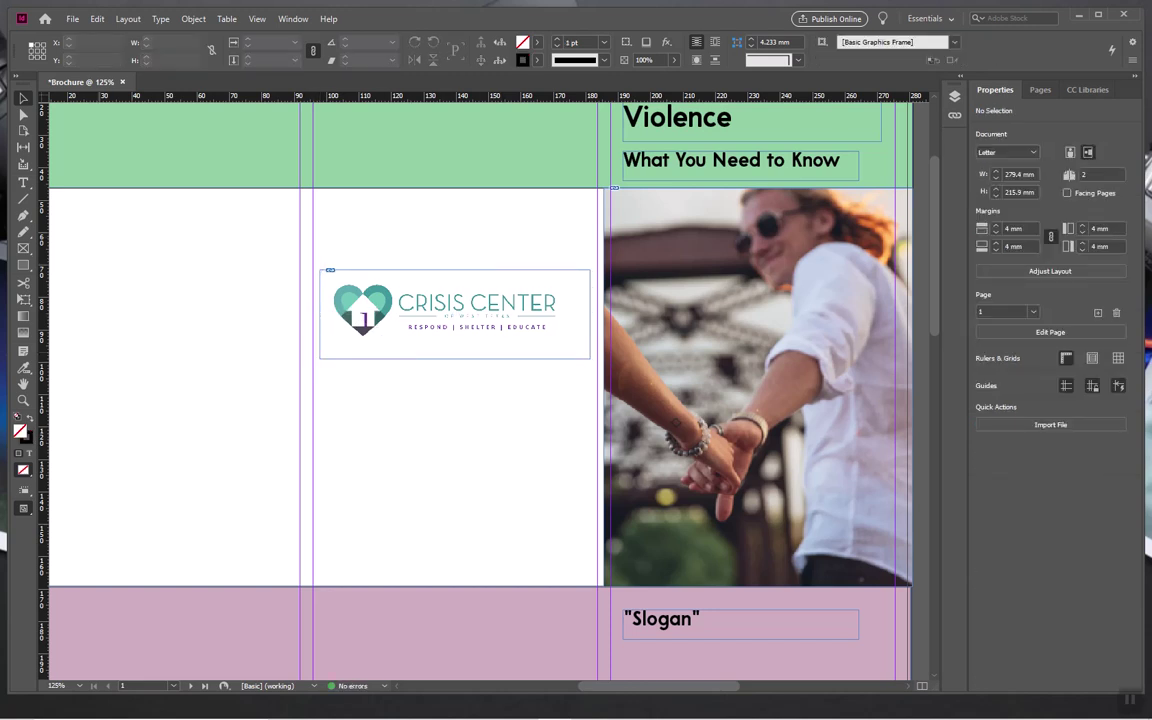
- Draw a text frame below the logo, enter Crisis Center of West Texas as its first line, and start a second line
left_click(23, 183)
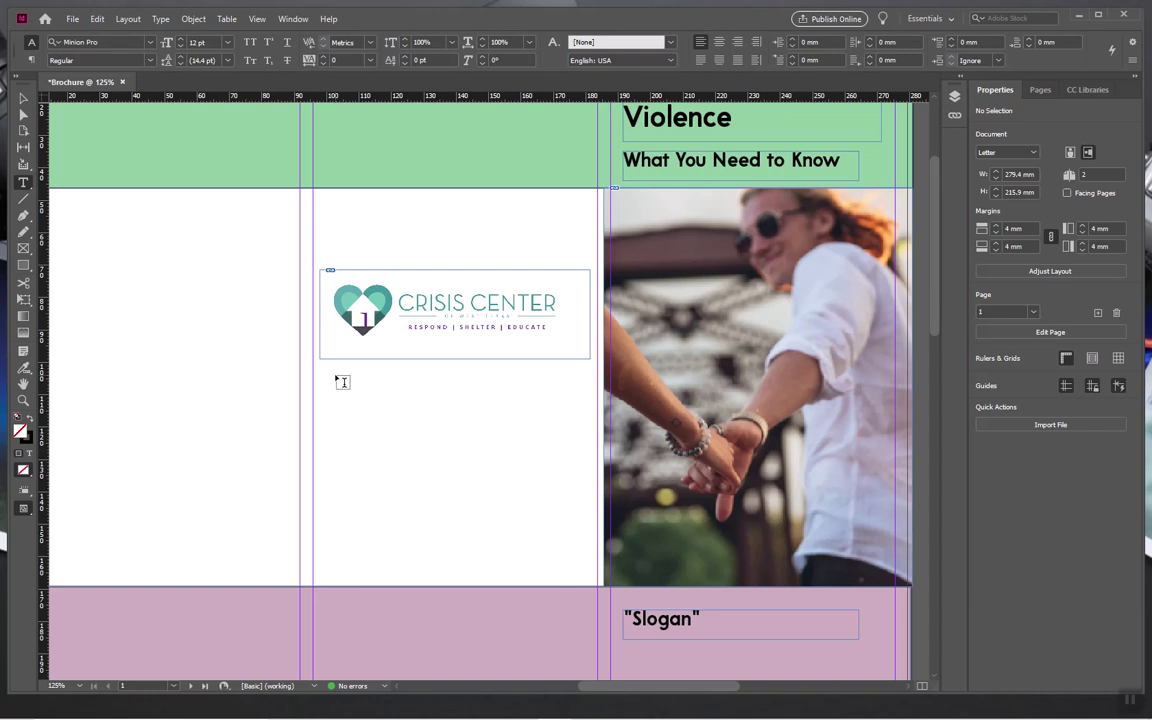
left_click_drag(346, 367, 562, 497)
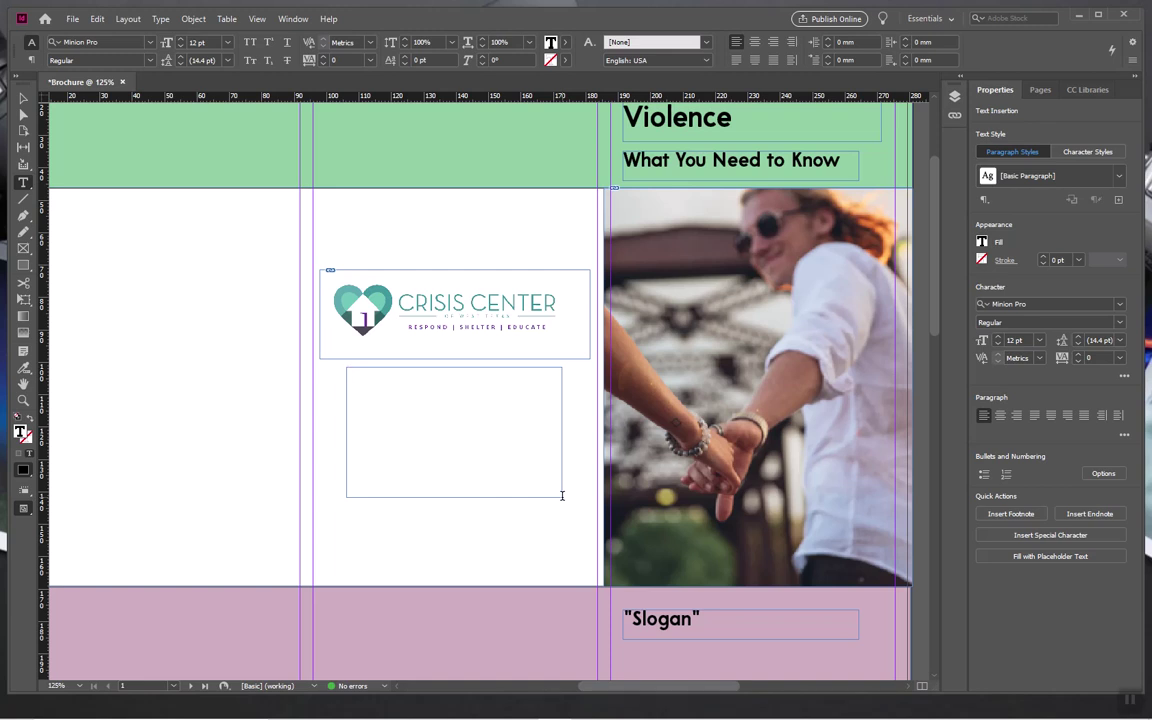
type("Crisis Center of West Te")
key("BackSpace")
type("xas")
key("Return")
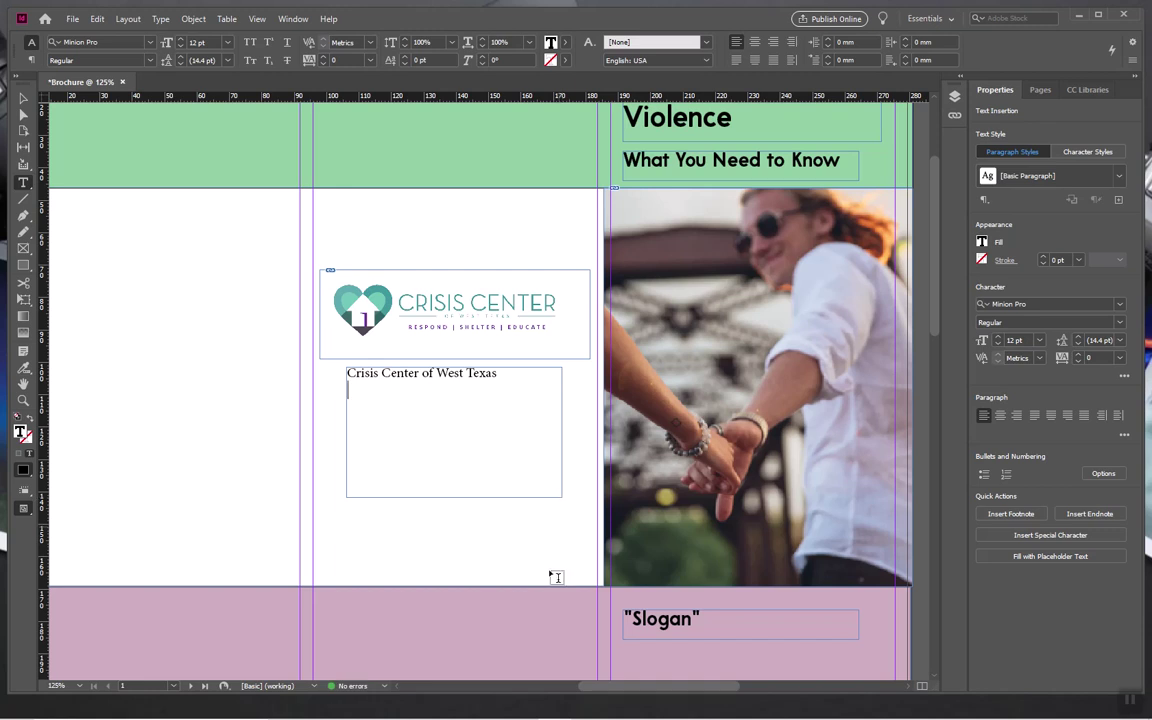
- Switch to Chrome, search Google in a new tab for crisis center of west texas, and copy the center's street address from its listing
left_click(520, 707)
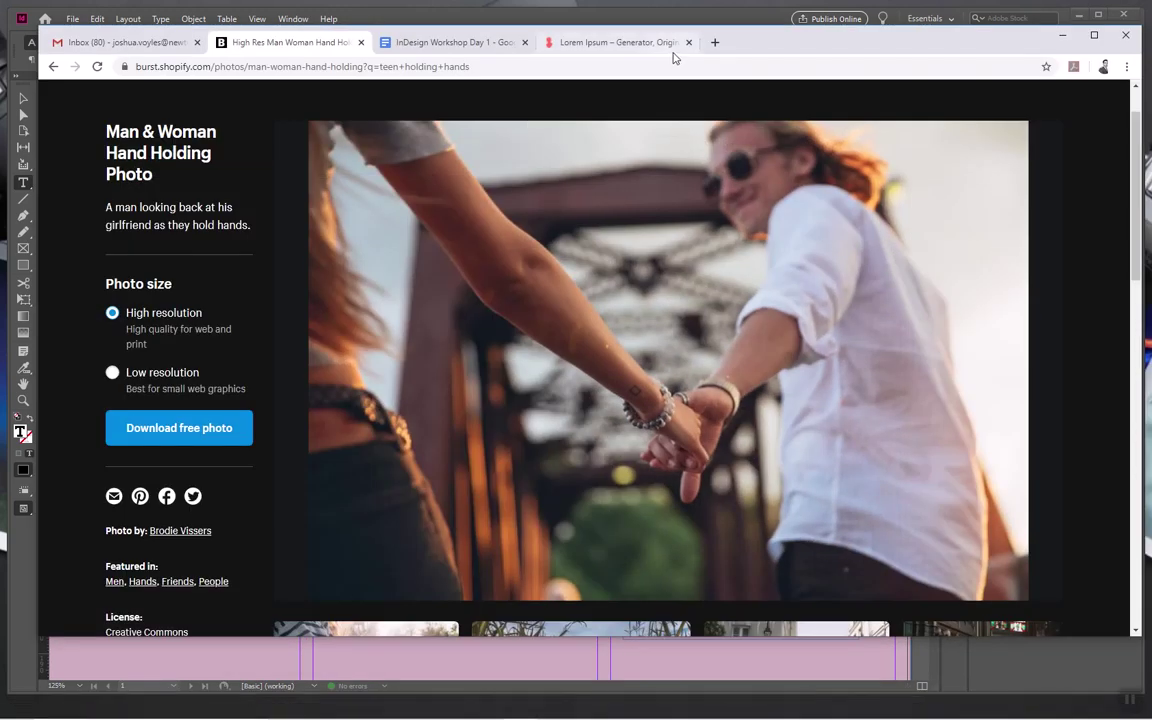
left_click(714, 42)
left_click(481, 316)
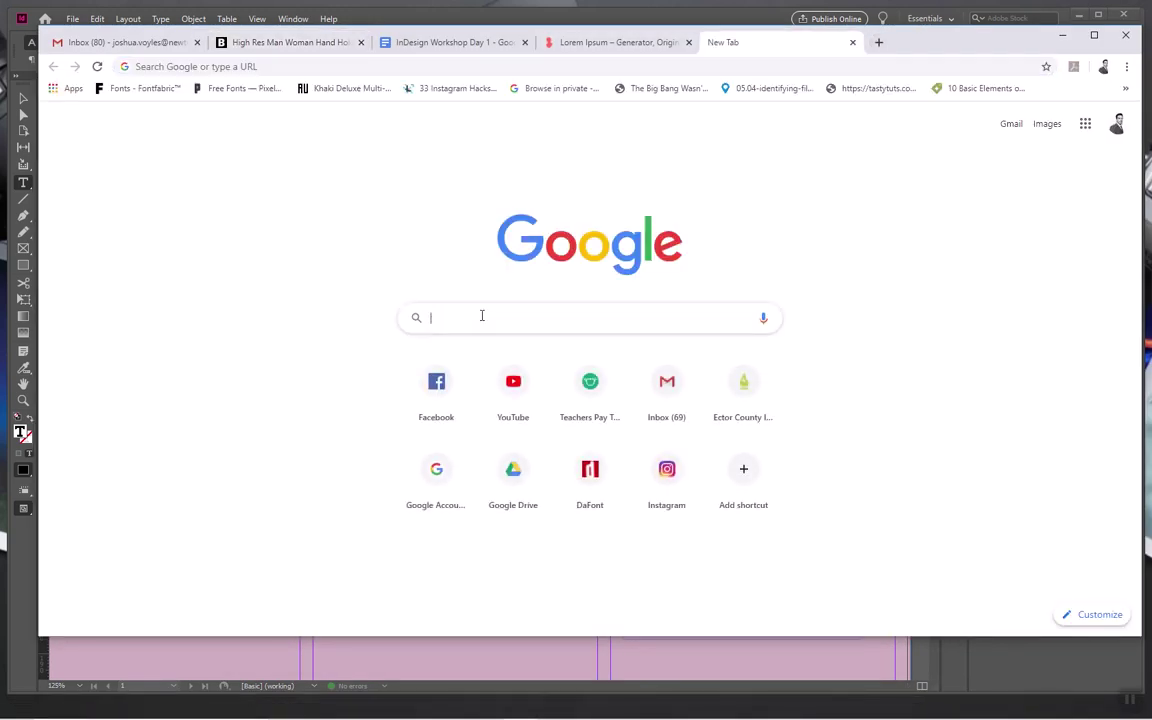
type("crisi")
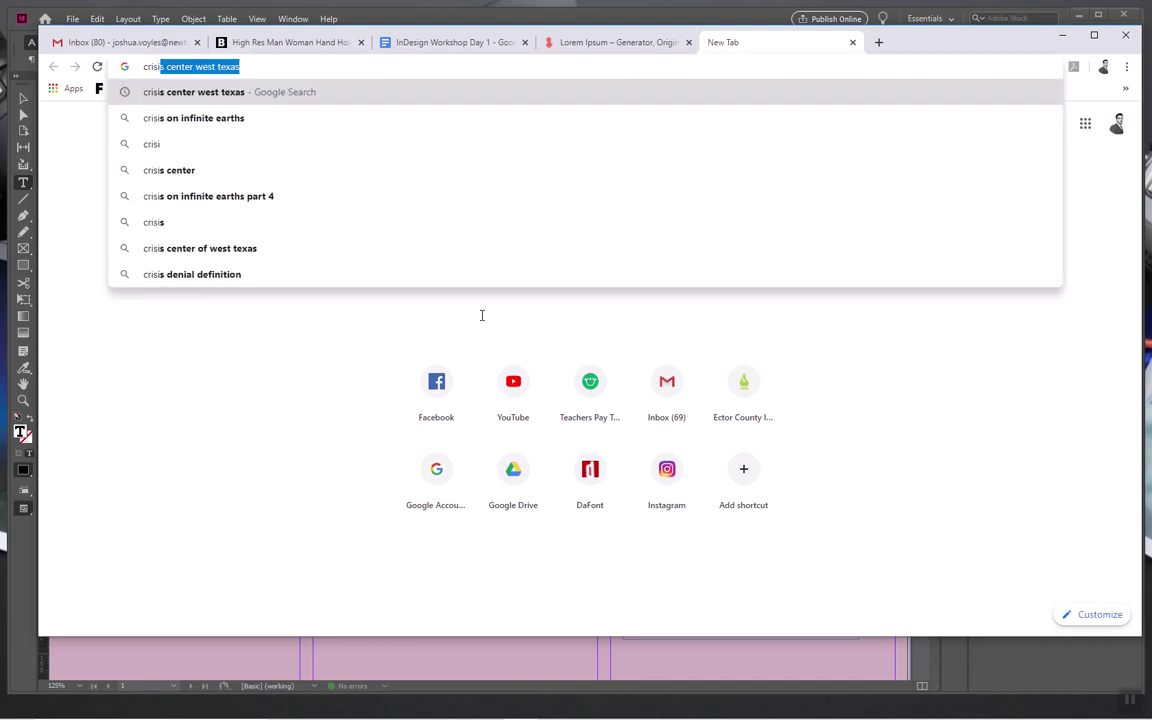
type(" center")
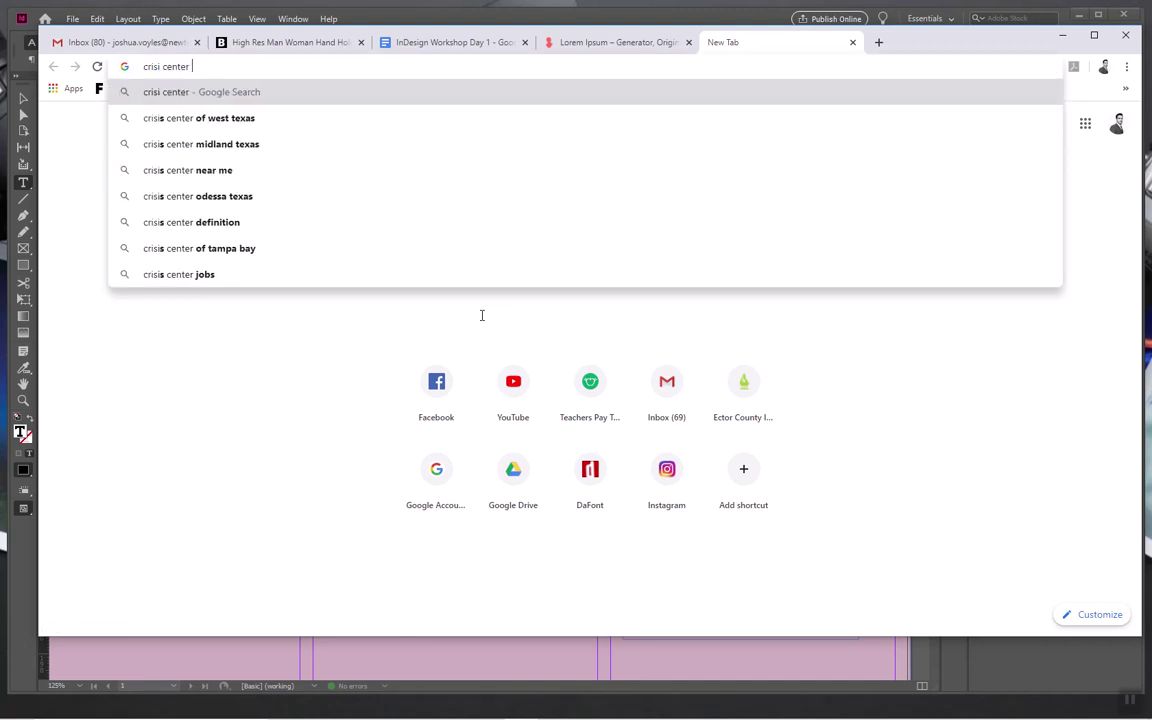
left_click(265, 119)
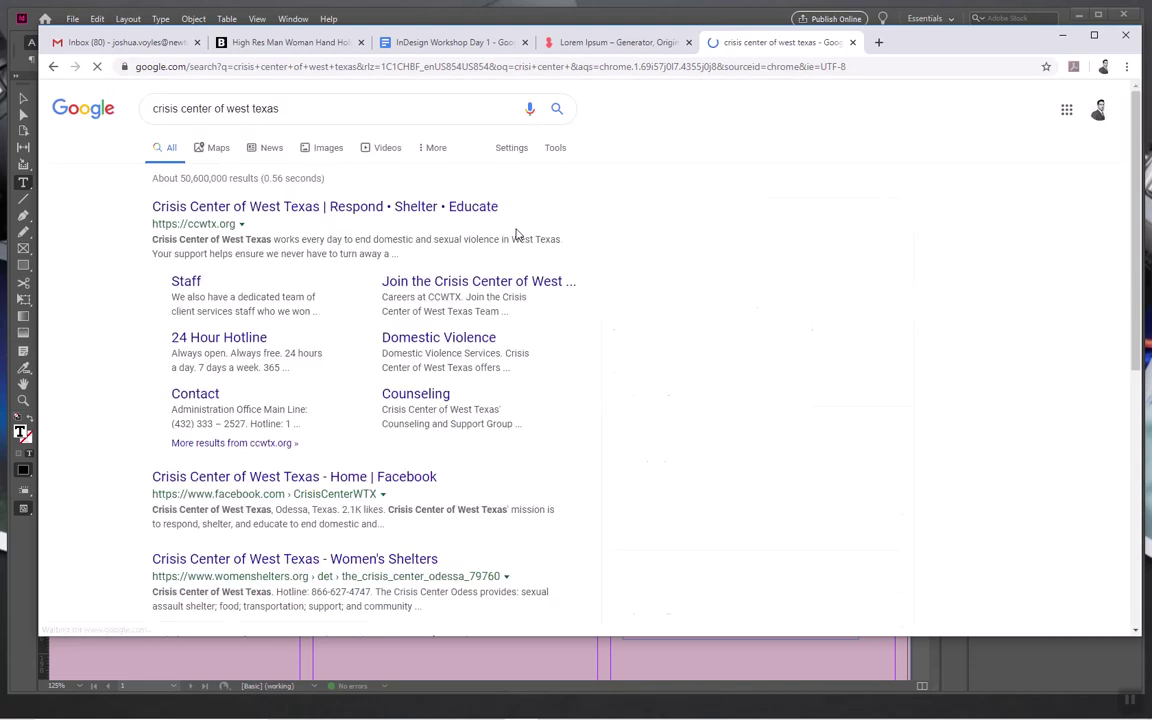
scroll(640, 345, "down", 1)
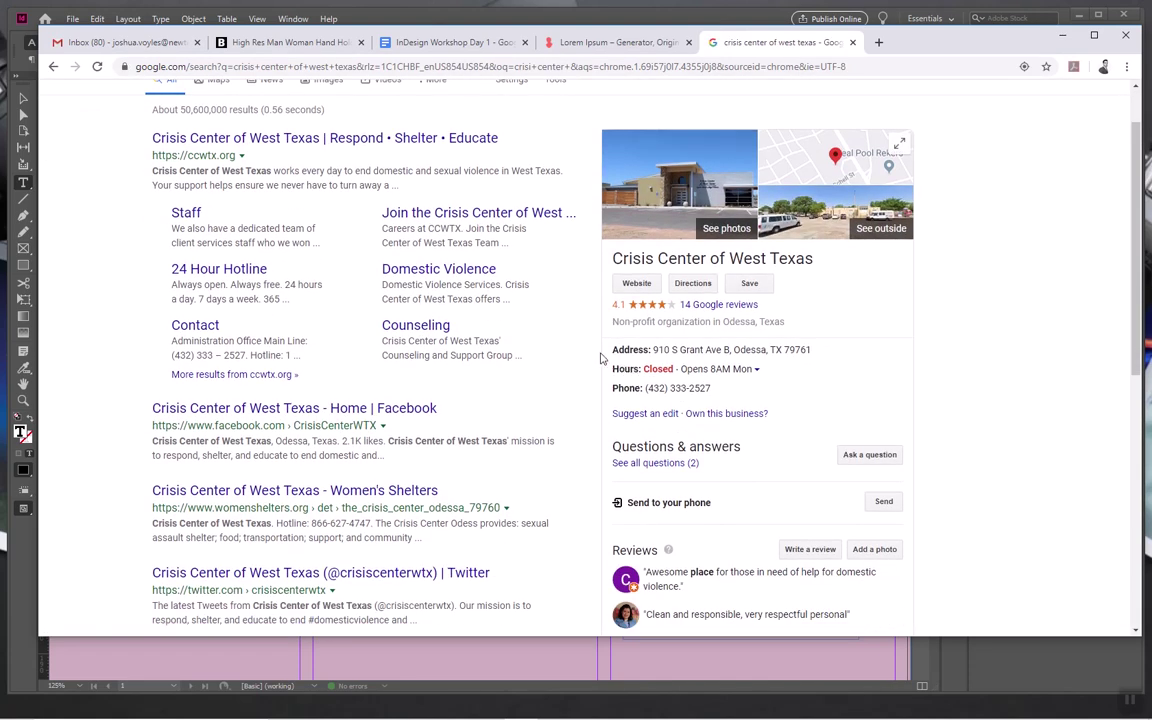
left_click_drag(660, 350, 817, 350)
key("ctrl+c")
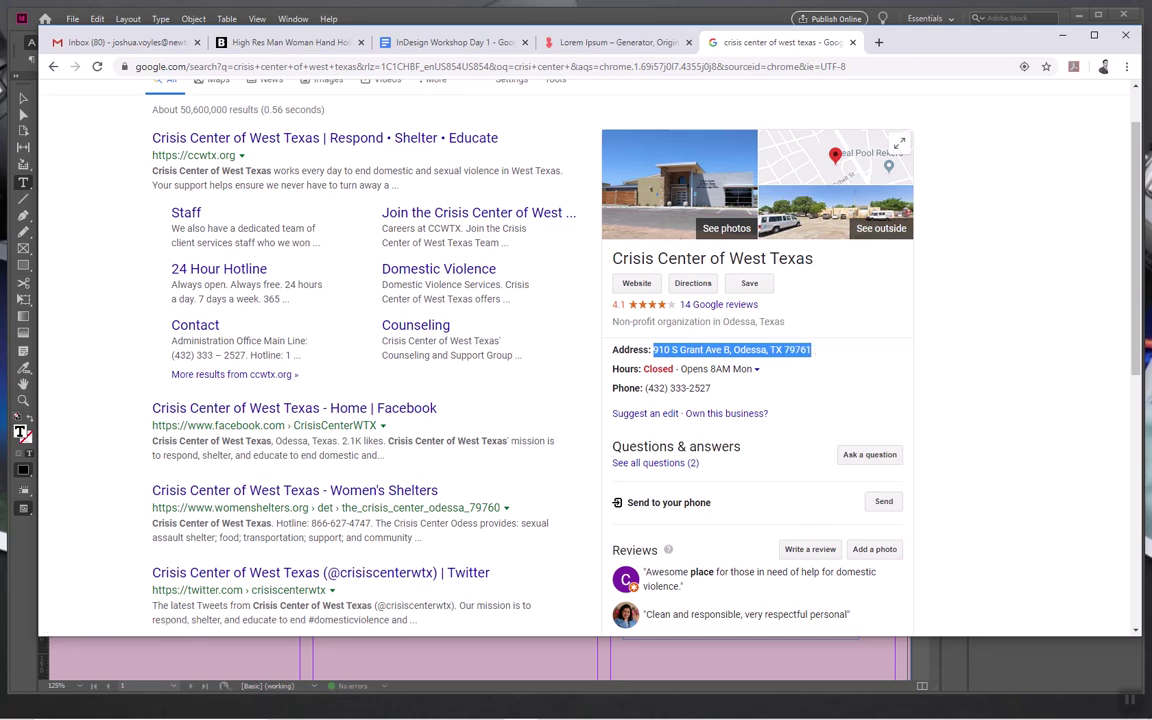
- Switch back to InDesign, paste the copied street address below the center's name, and break the city, state and ZIP onto a third line
left_click(580, 19)
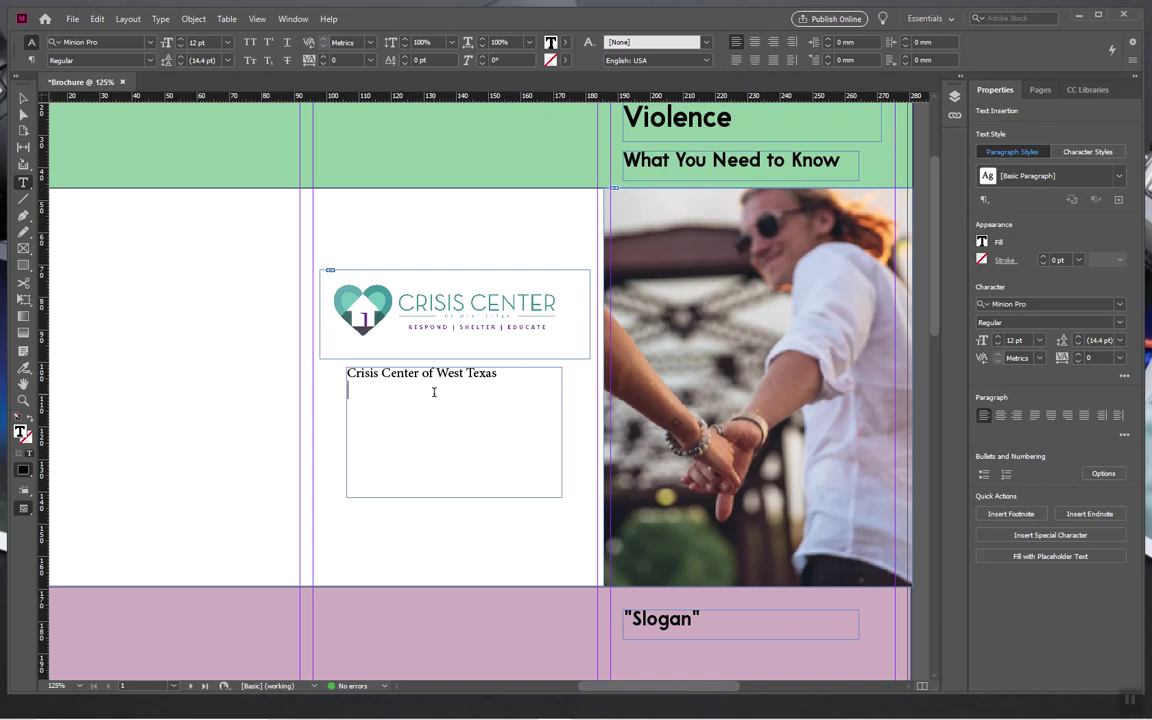
key("ctrl+v")
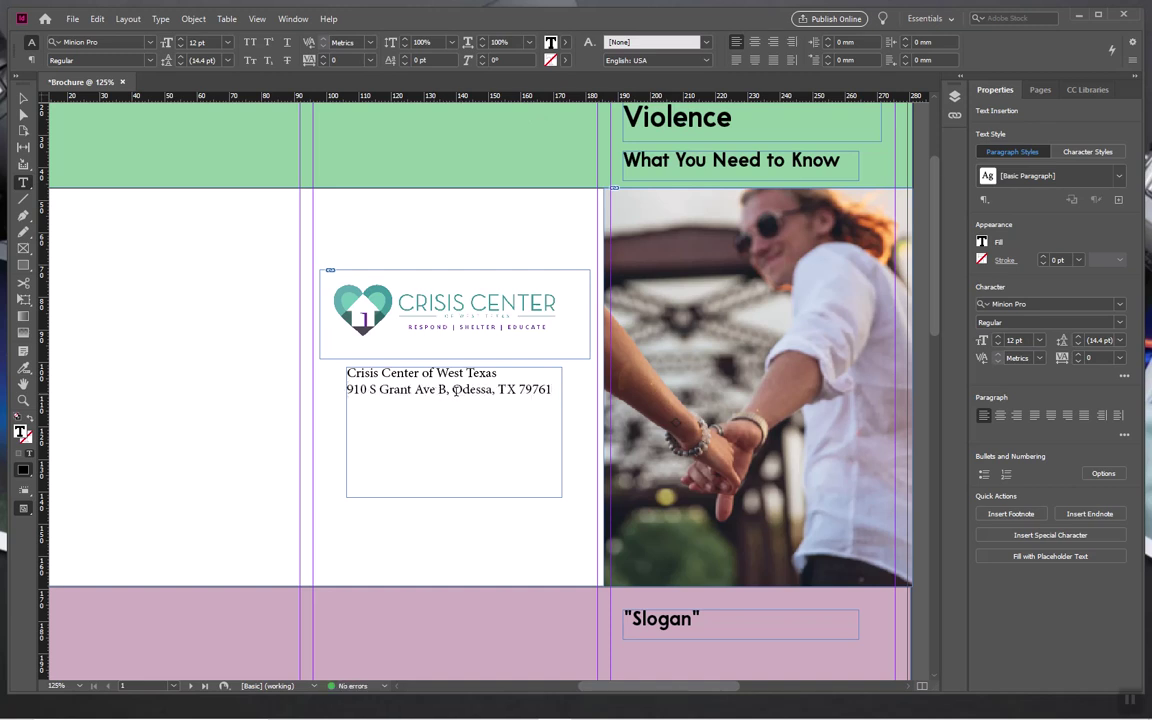
left_click(475, 376)
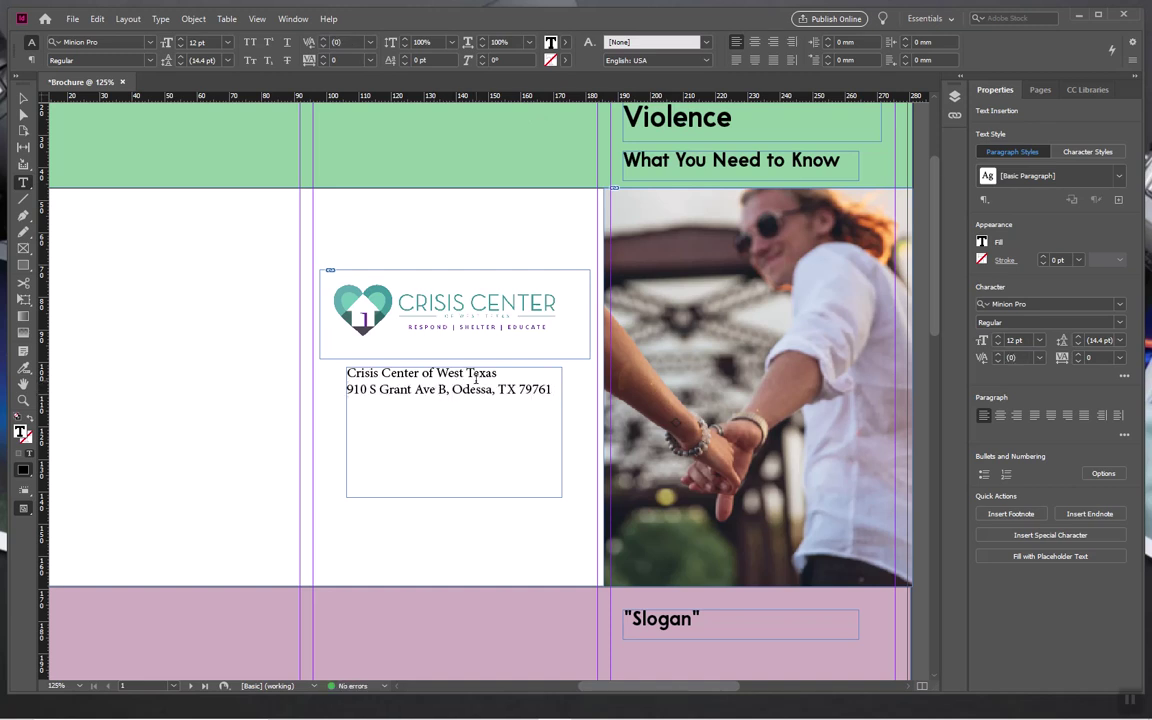
key("BackSpace")
key("BackSpace")
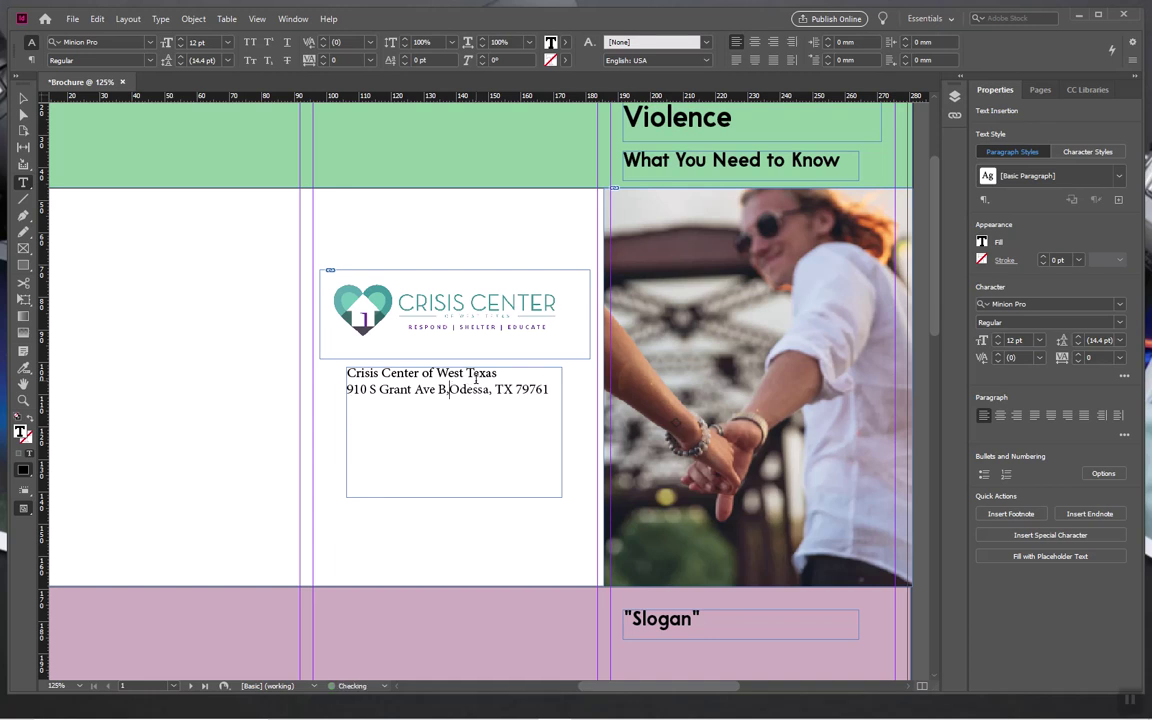
key("Return")
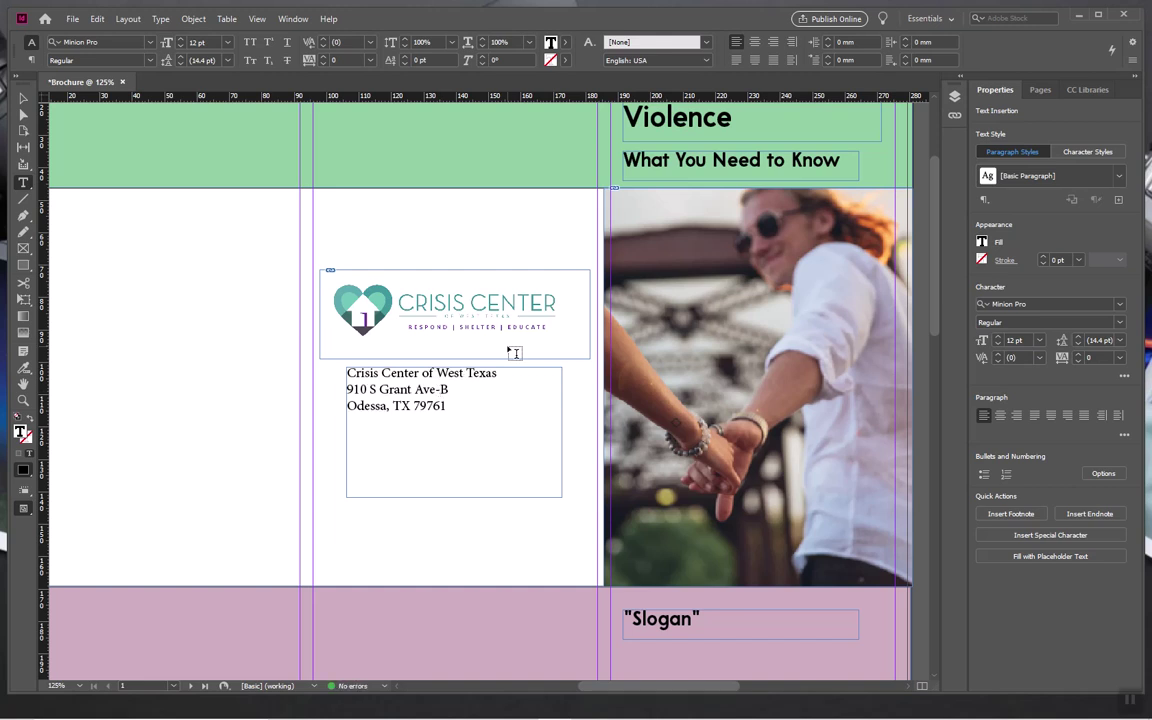
- Rewrite the street line with the unit letter hyphenated to the building number, South spelled out, and a period after Ave
type(".")
left_click(467, 388)
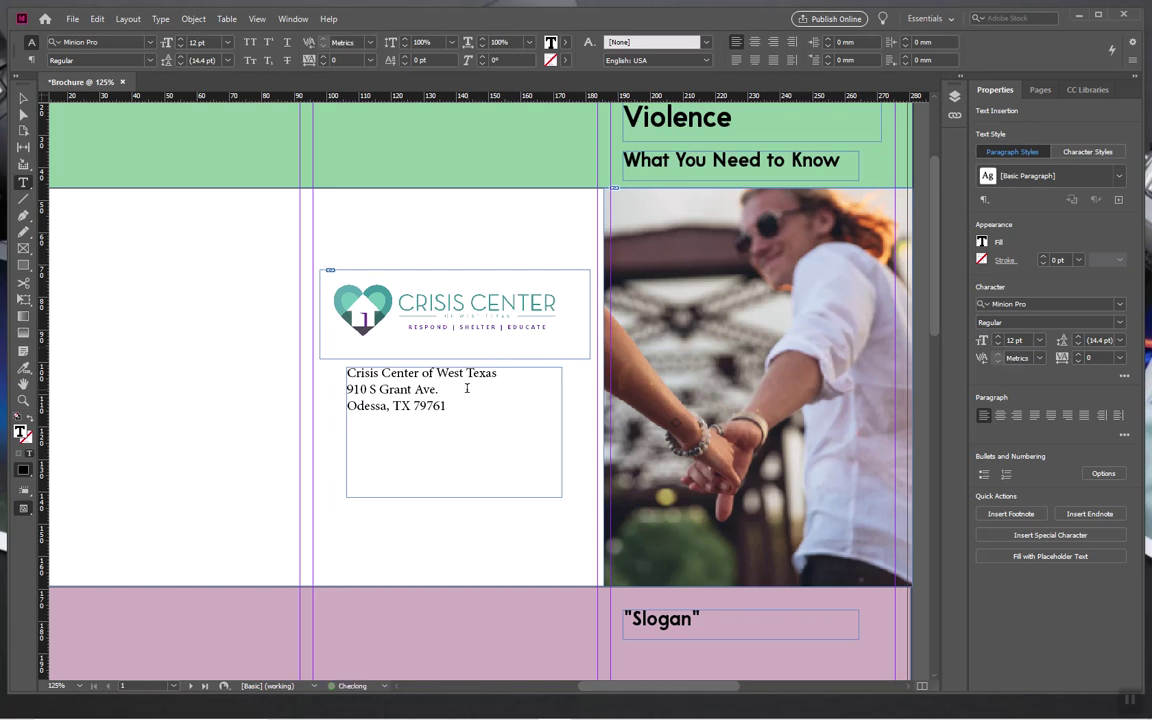
left_click(367, 389)
type("-B")
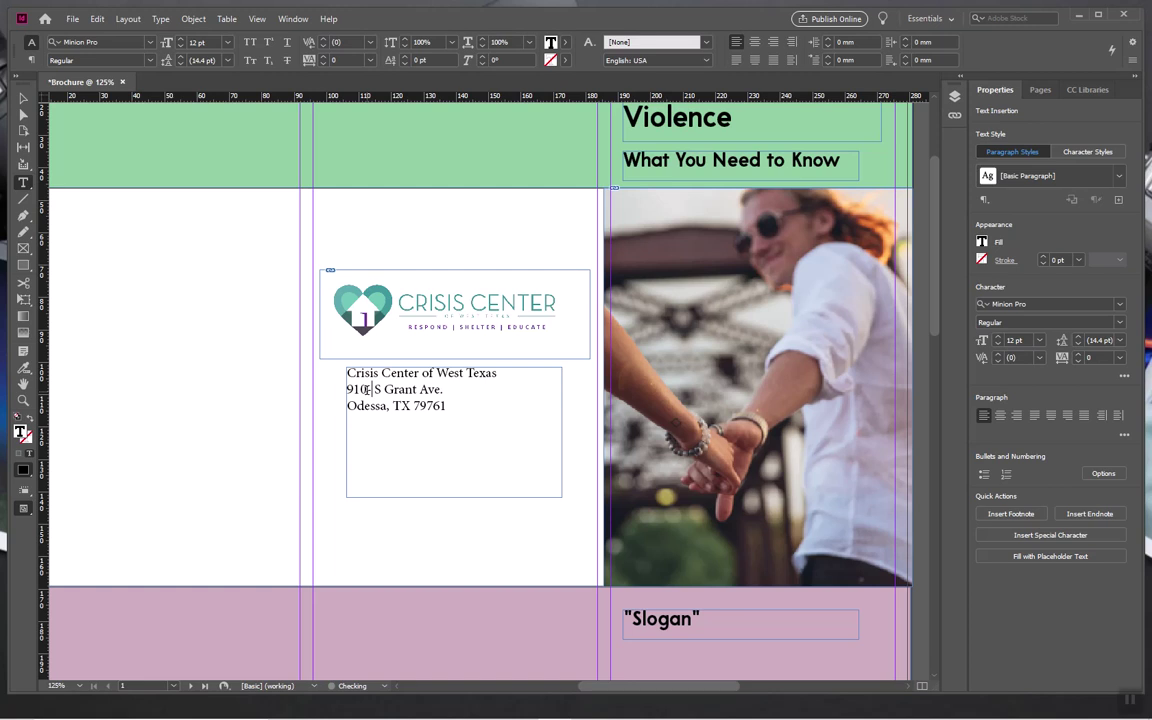
key("Delete")
key("Right")
key("Right")
type("outh")
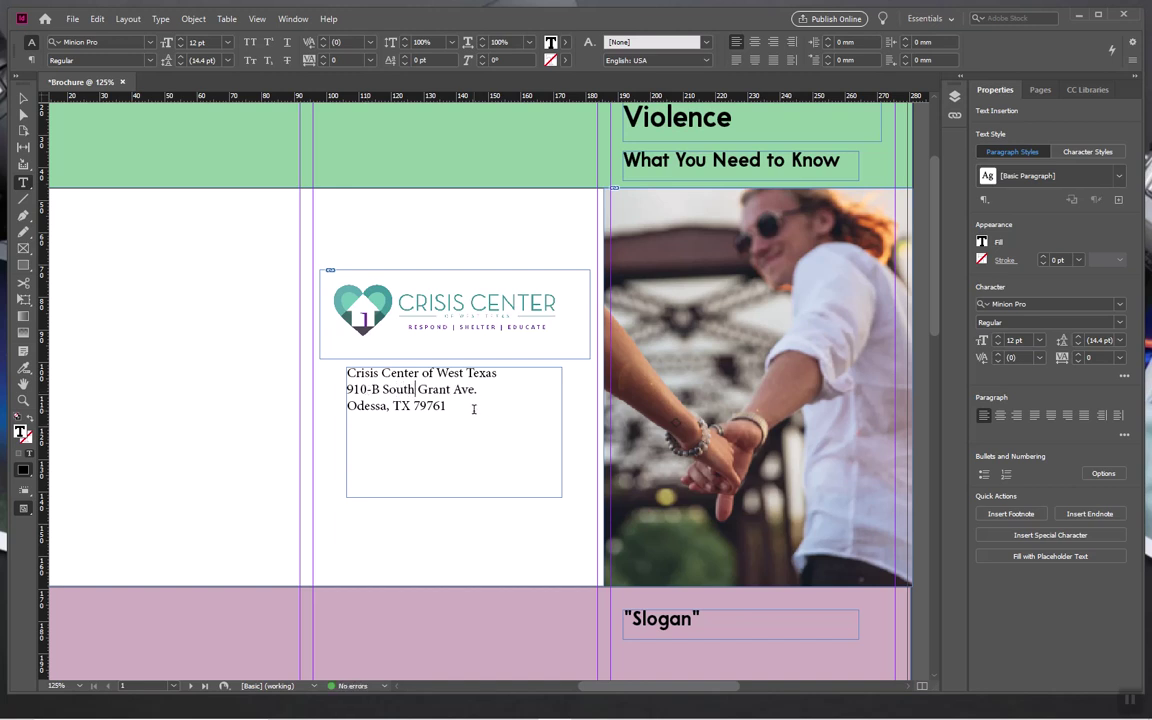
- Center all three lines of the address block and start a new line below the city line
key("ctrl+a")
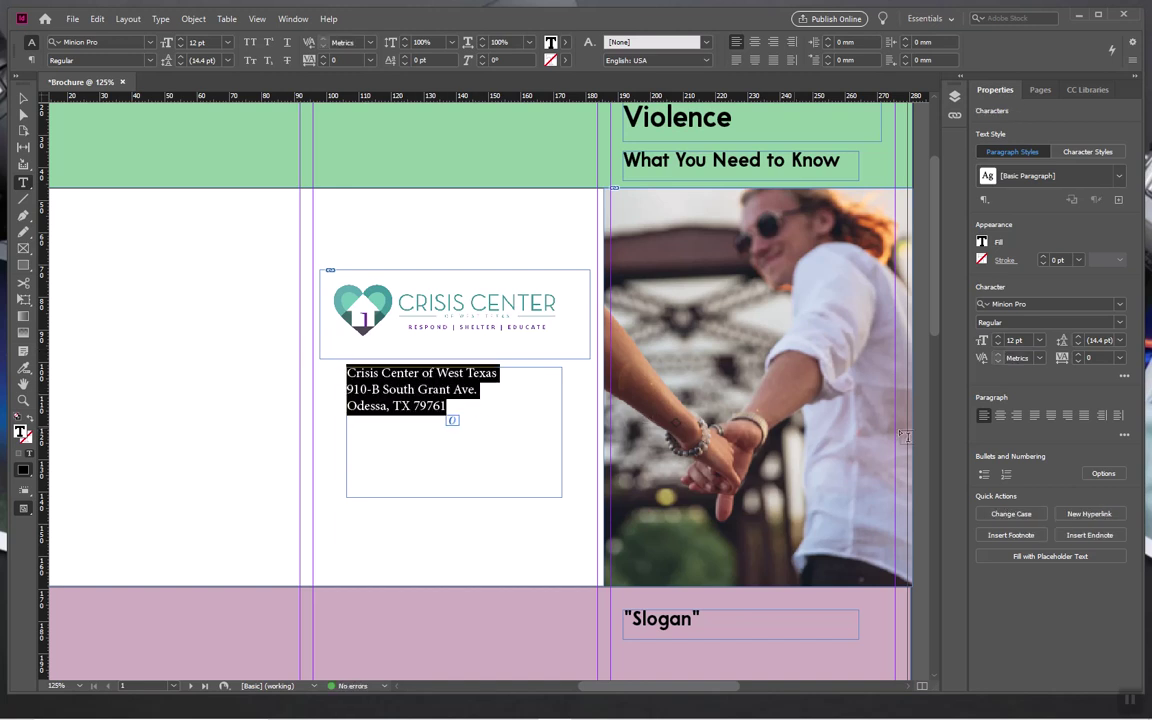
left_click(1000, 419)
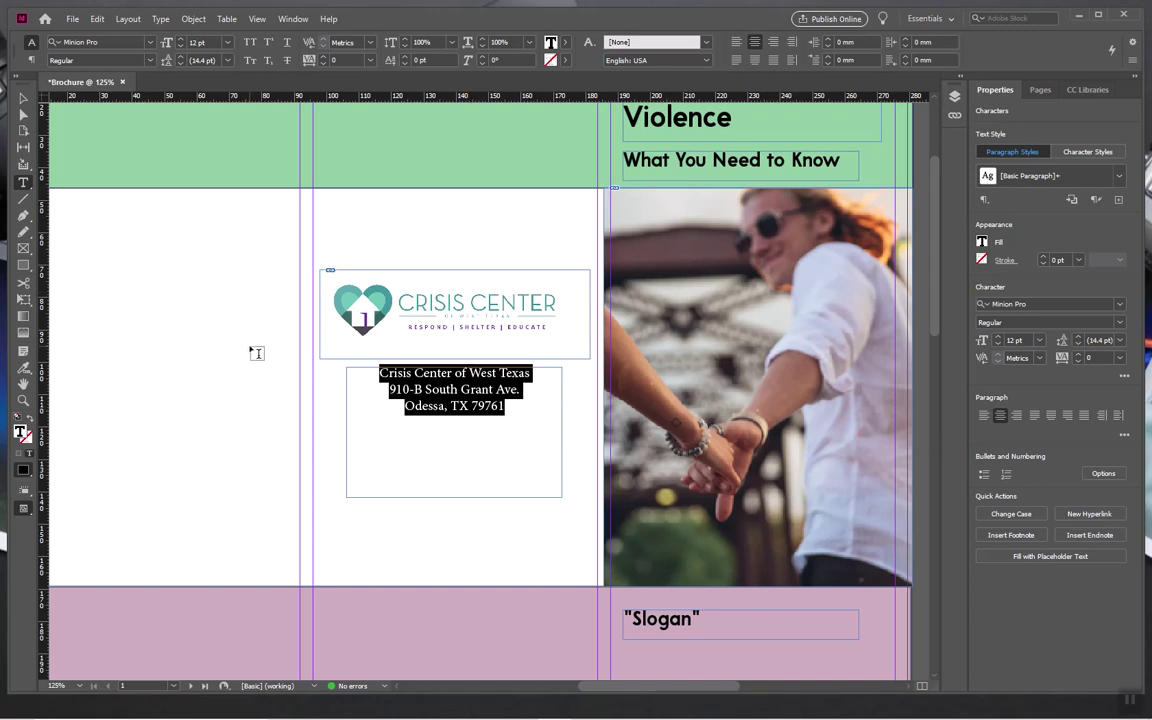
left_click(510, 406)
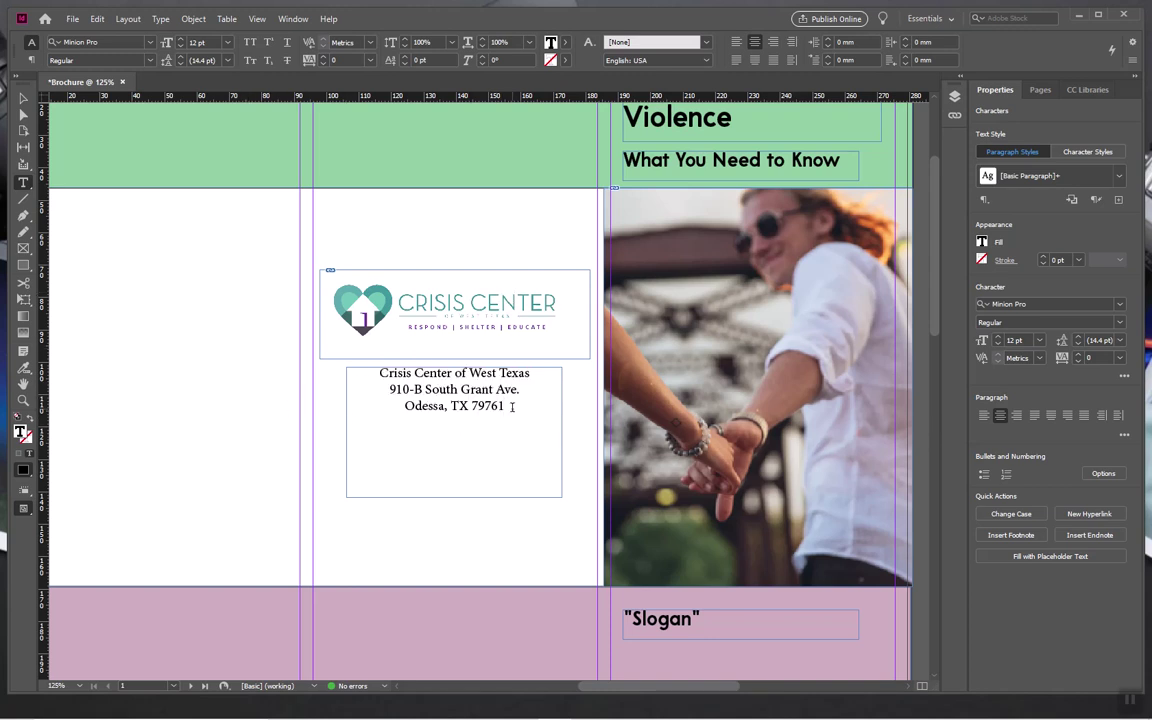
key("Return")
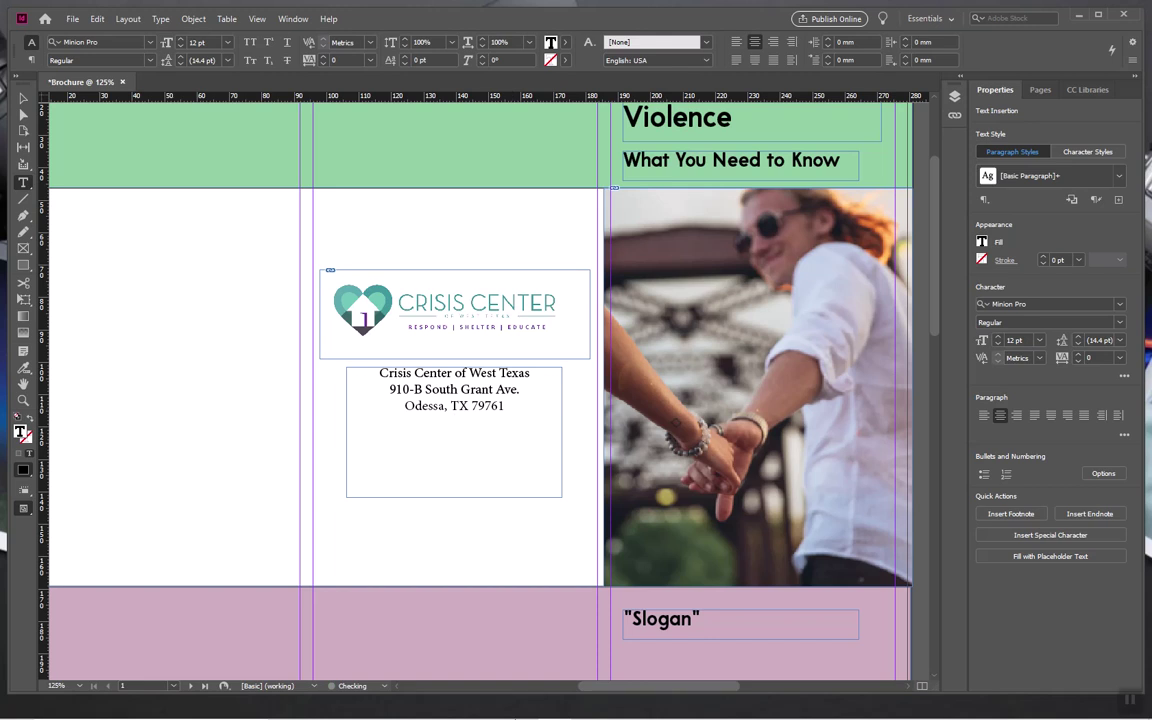
- Switch to Chrome, open the Crisis Center of West Texas 24 Hour Hotline page, and copy the hotline phone number
left_click(520, 711)
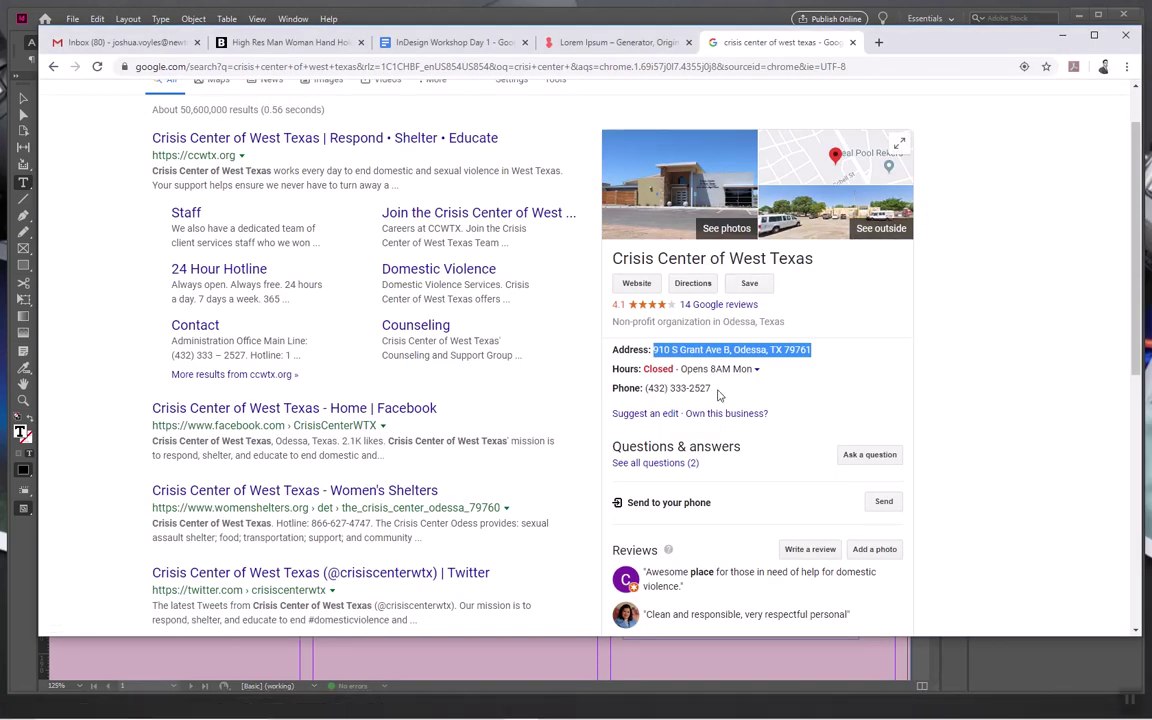
left_click(303, 139)
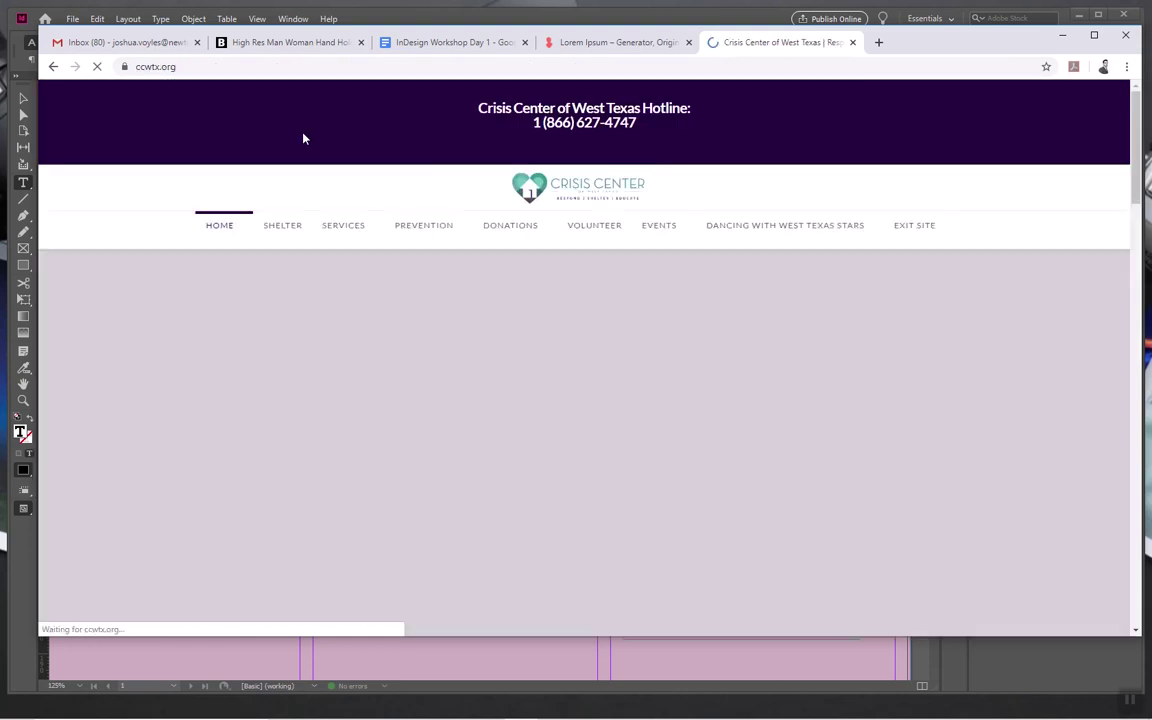
scroll(432, 357, "down", 4)
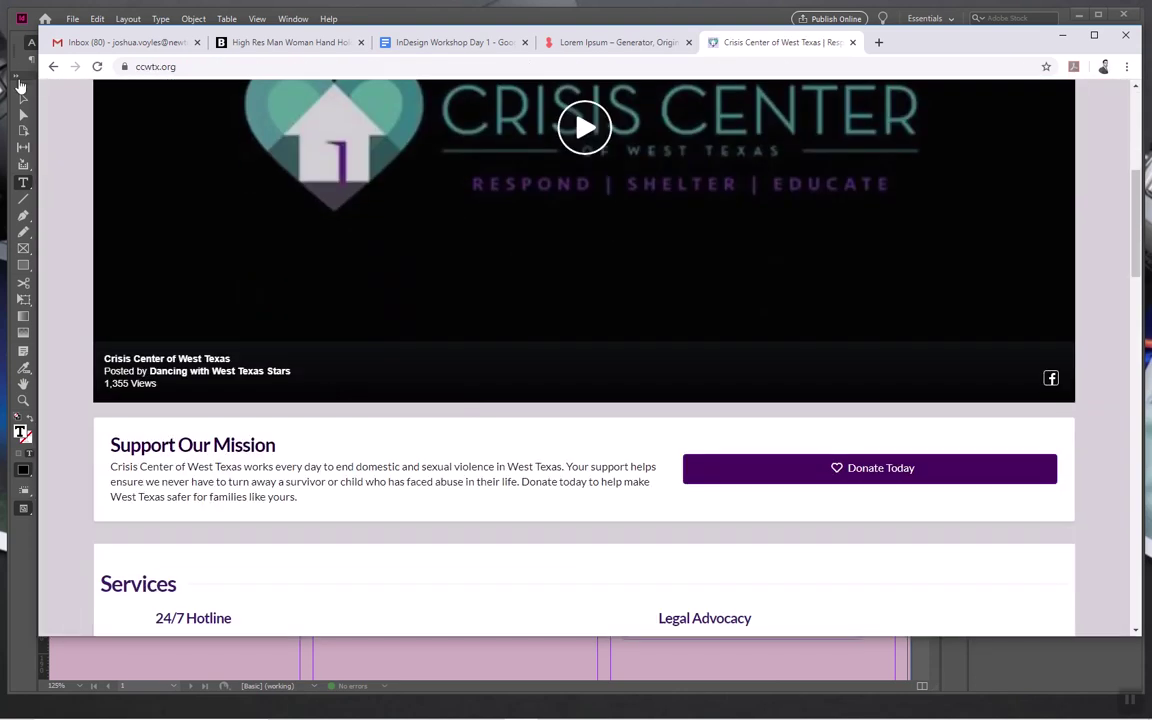
left_click(50, 67)
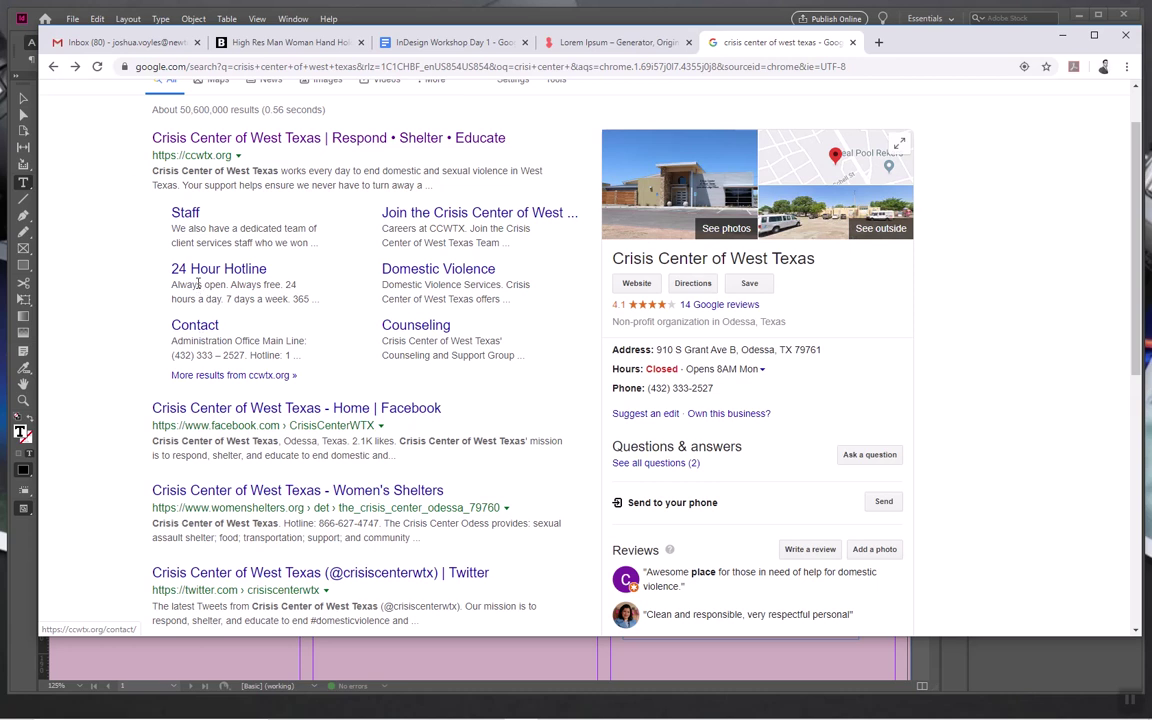
left_click(187, 273)
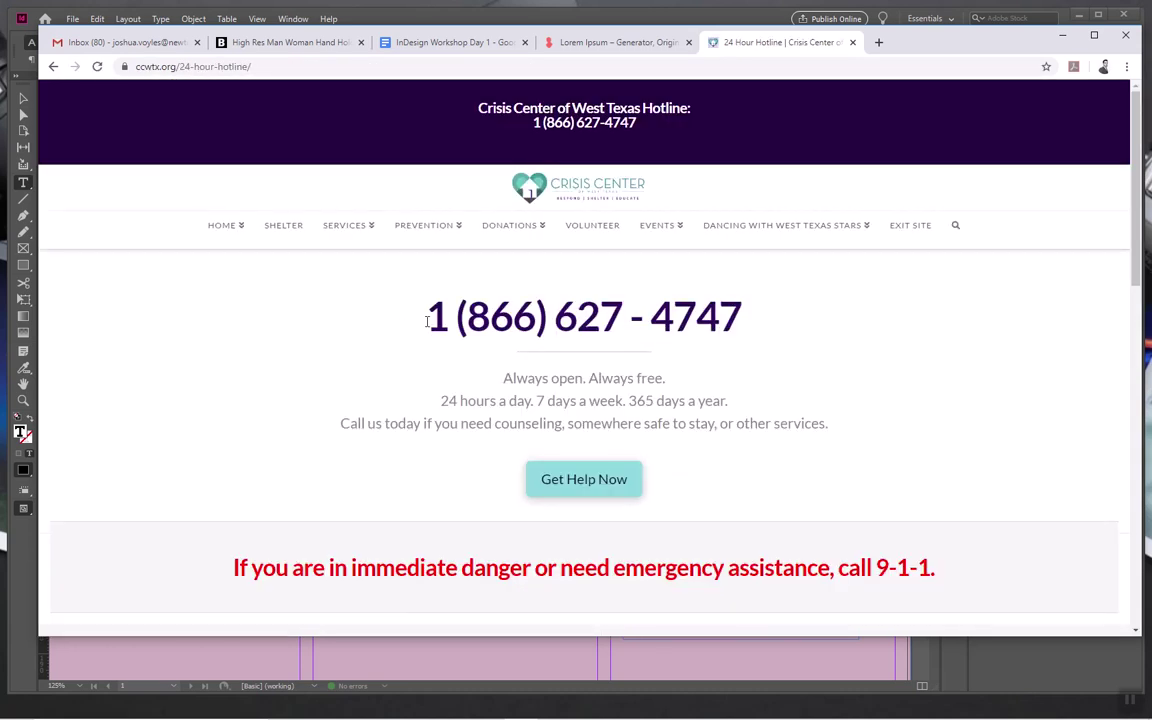
left_click_drag(431, 318, 745, 331)
key("ctrl+c")
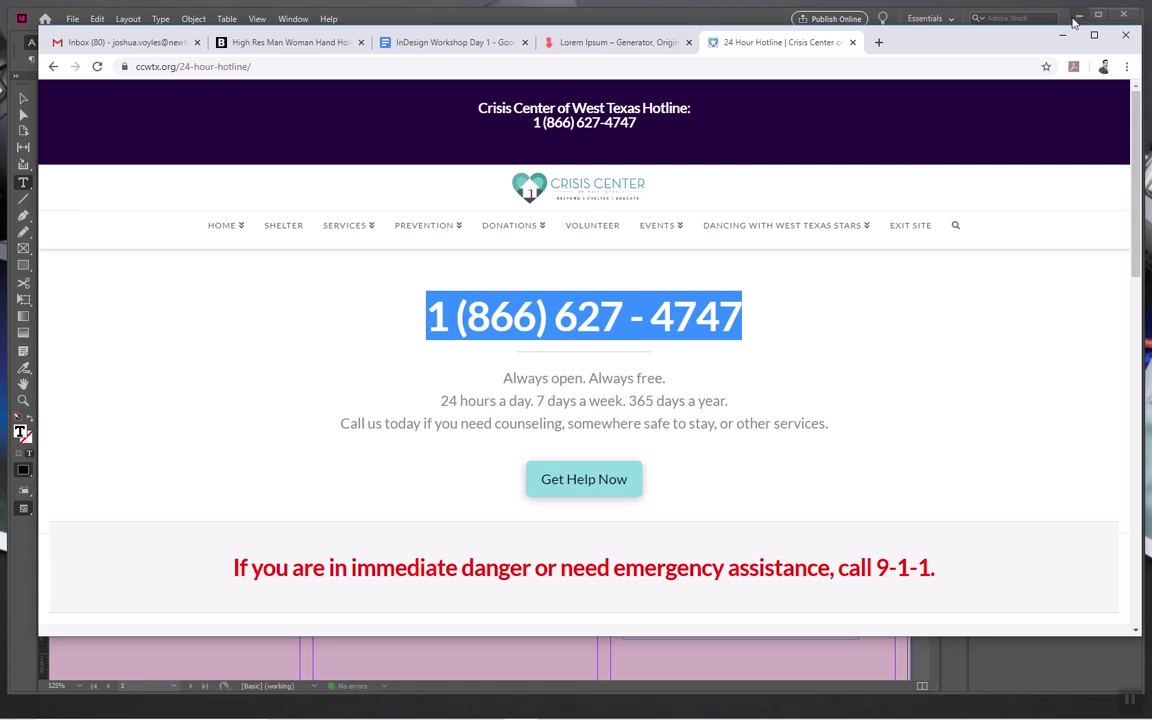
- Return to InDesign, paste the hotline number as the last line of the address block, and deselect the text frame
left_click(958, 24)
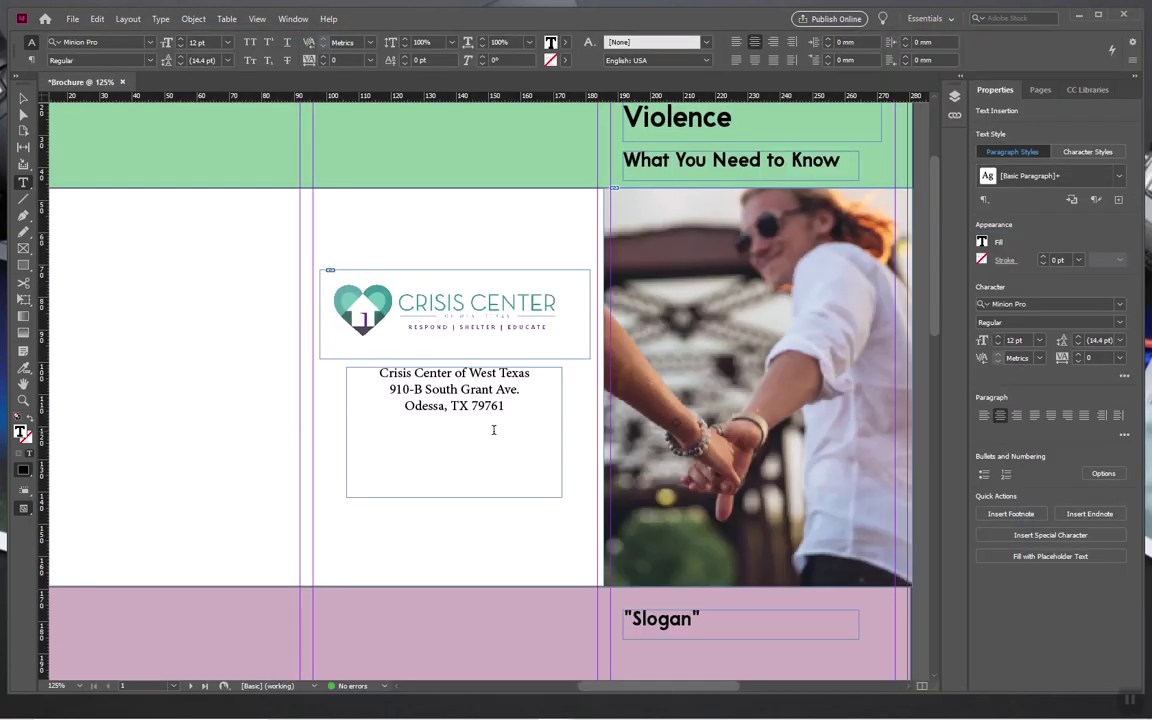
key("ctrl+v")
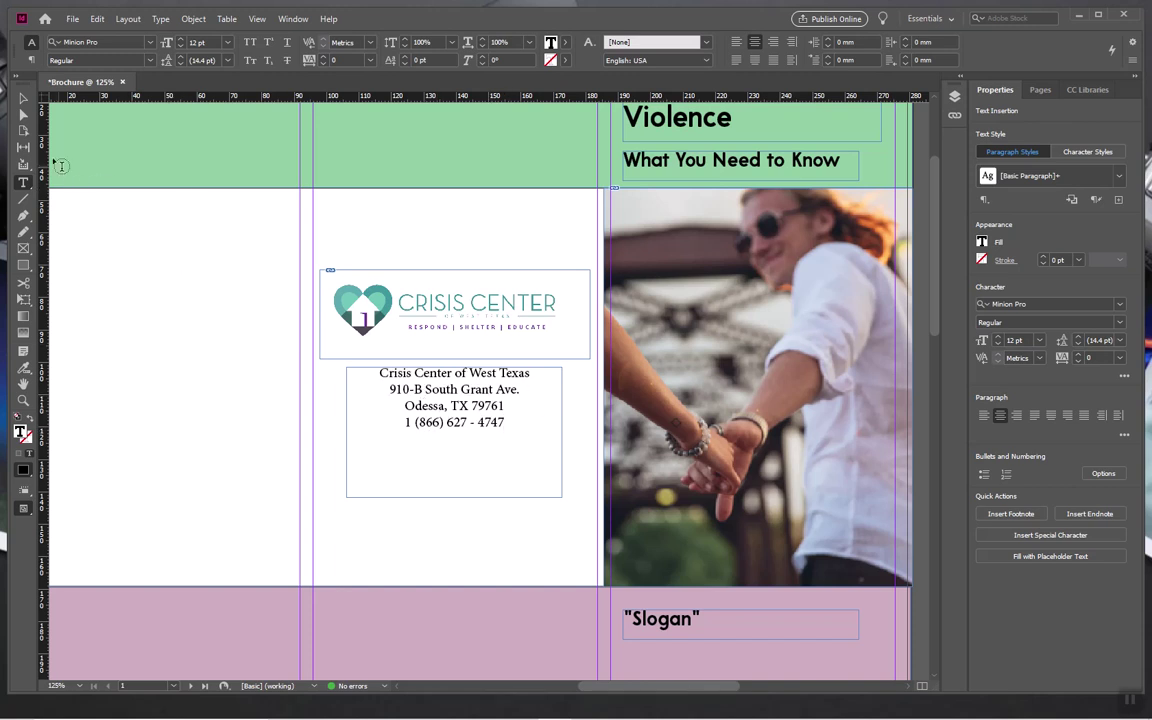
left_click(23, 98)
left_click(91, 275)
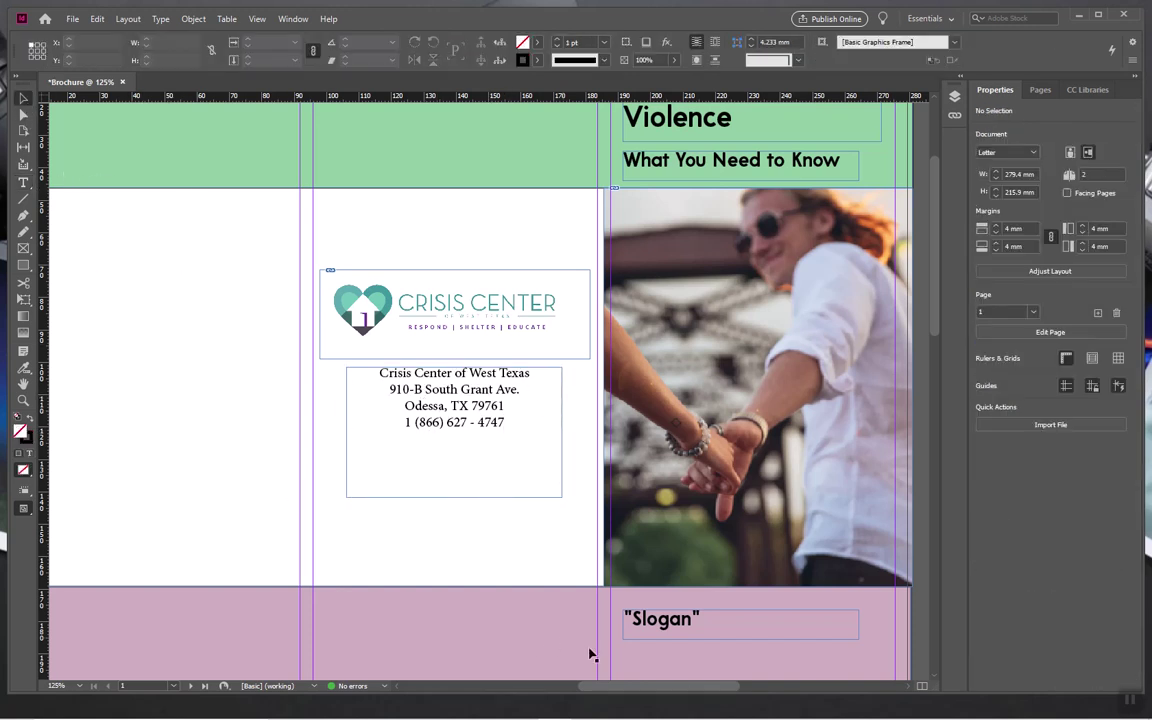
- Review the layout of the brochure's first and second pages at 100% zoom
left_click_drag(620, 692, 597, 692)
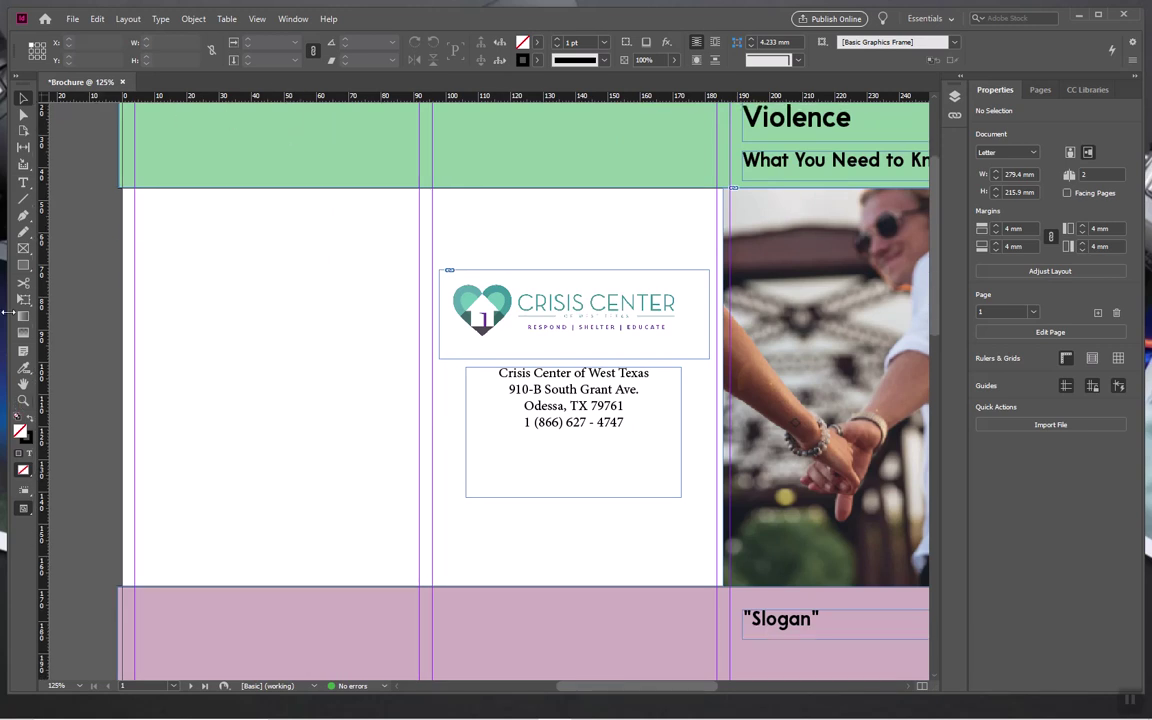
key("z")
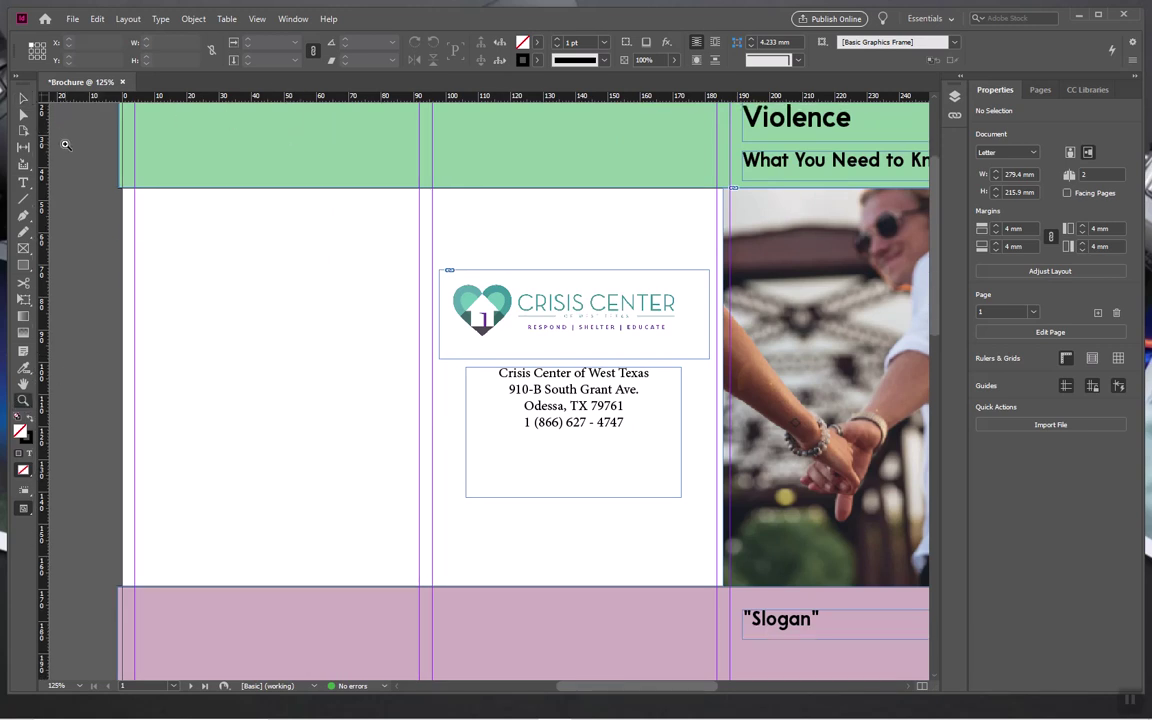
left_click(137, 219, "alt")
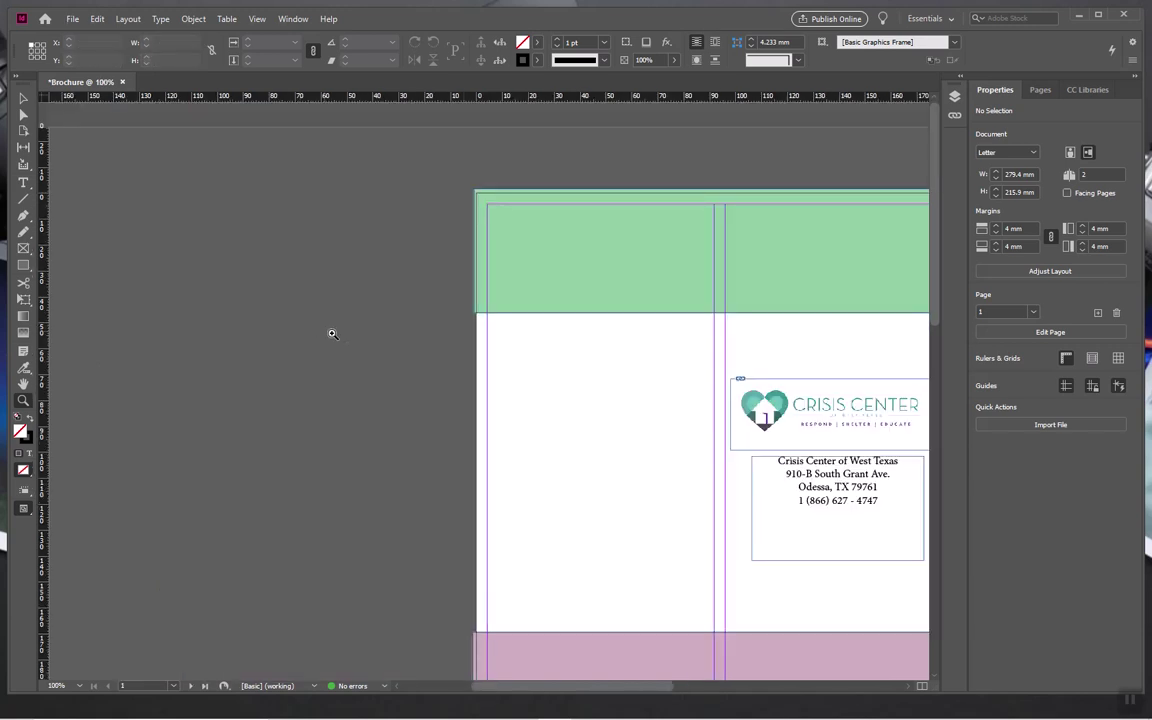
left_click_drag(515, 686, 599, 689)
scroll(581, 576, "down", 3)
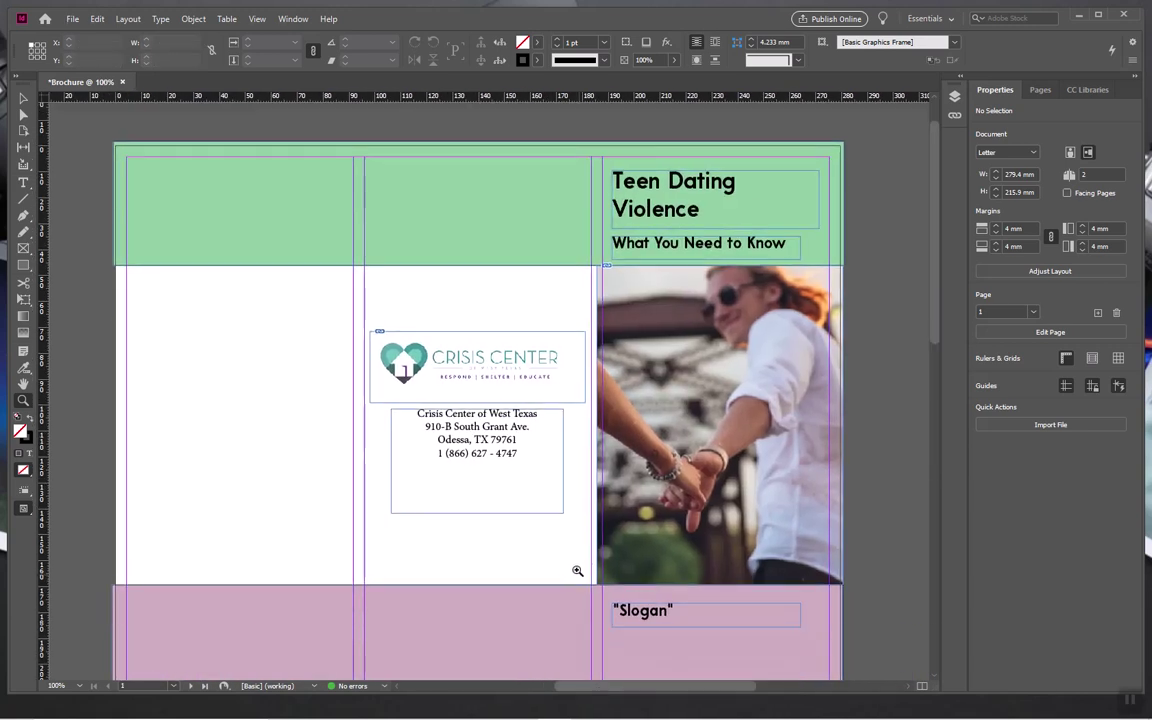
scroll(283, 435, "up", 1)
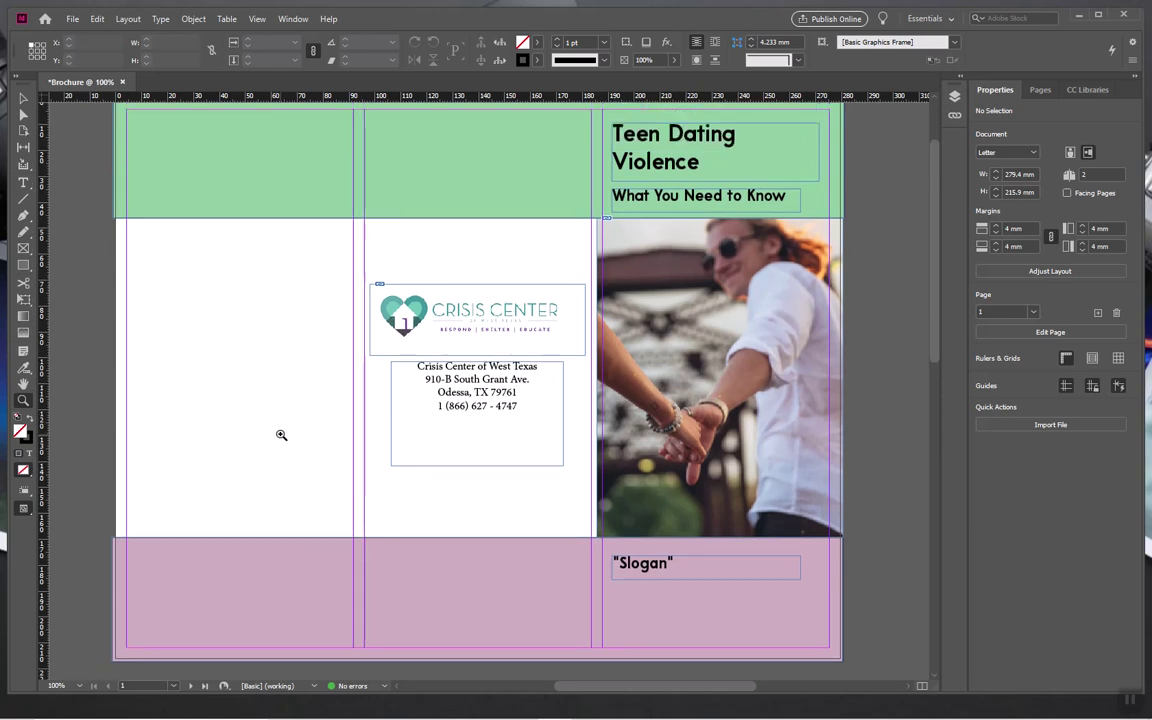
scroll(306, 433, "down", 15)
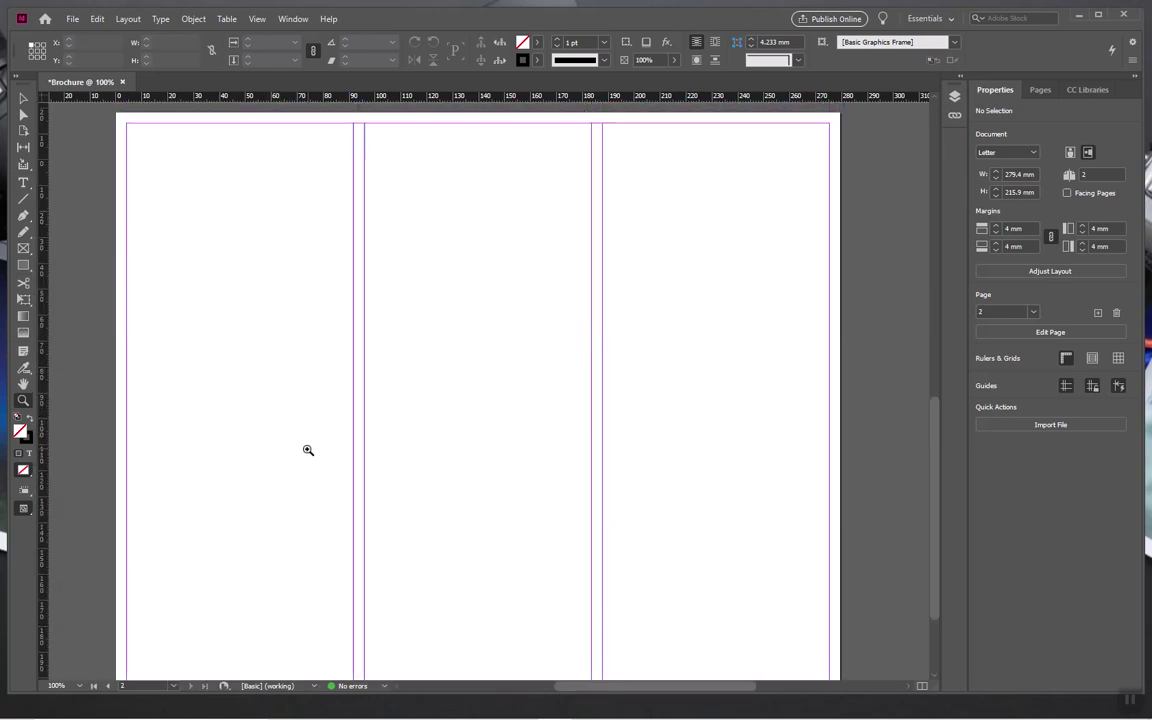
scroll(539, 401, "up", 15)
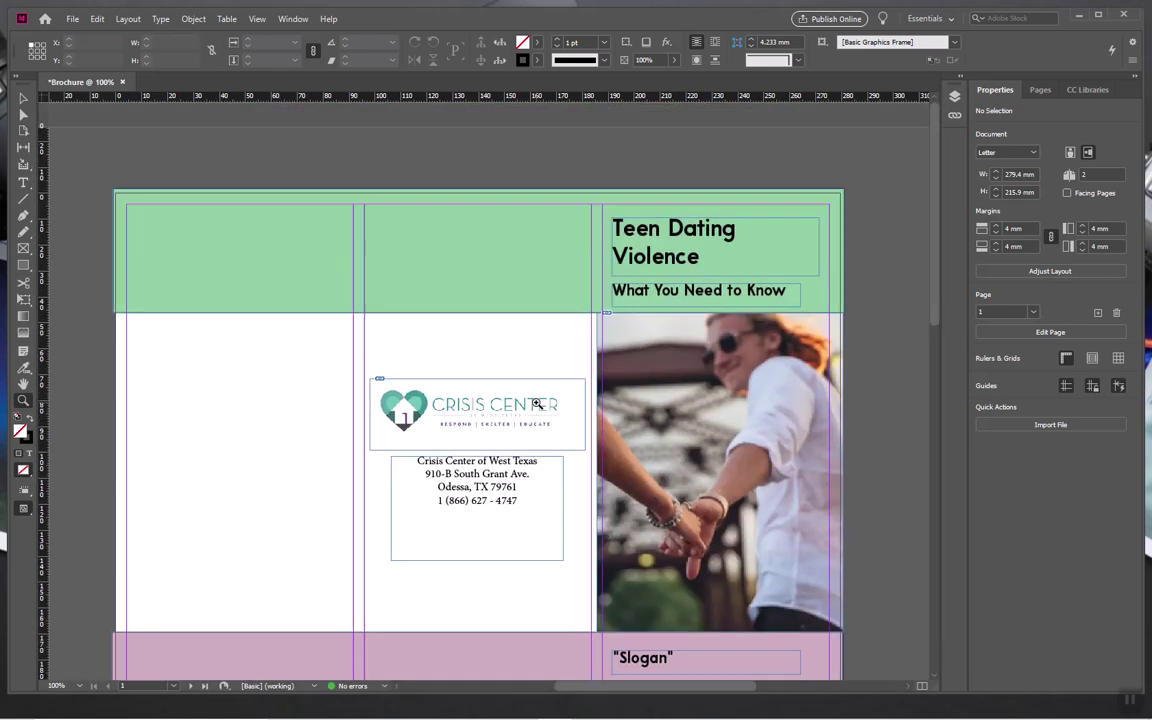
scroll(537, 403, "down", 1)
scroll(537, 403, "up", 1)
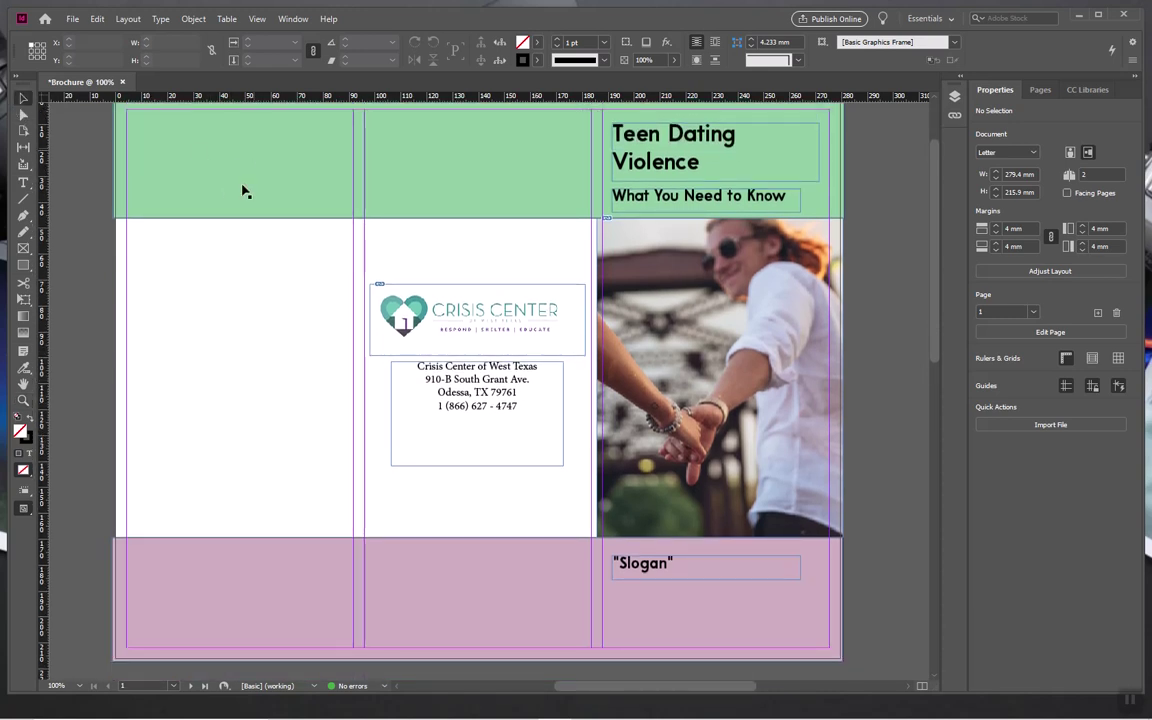
- Copy the green and mauve band rectangles from page 1 together and paste them onto page 2
left_click(229, 591)
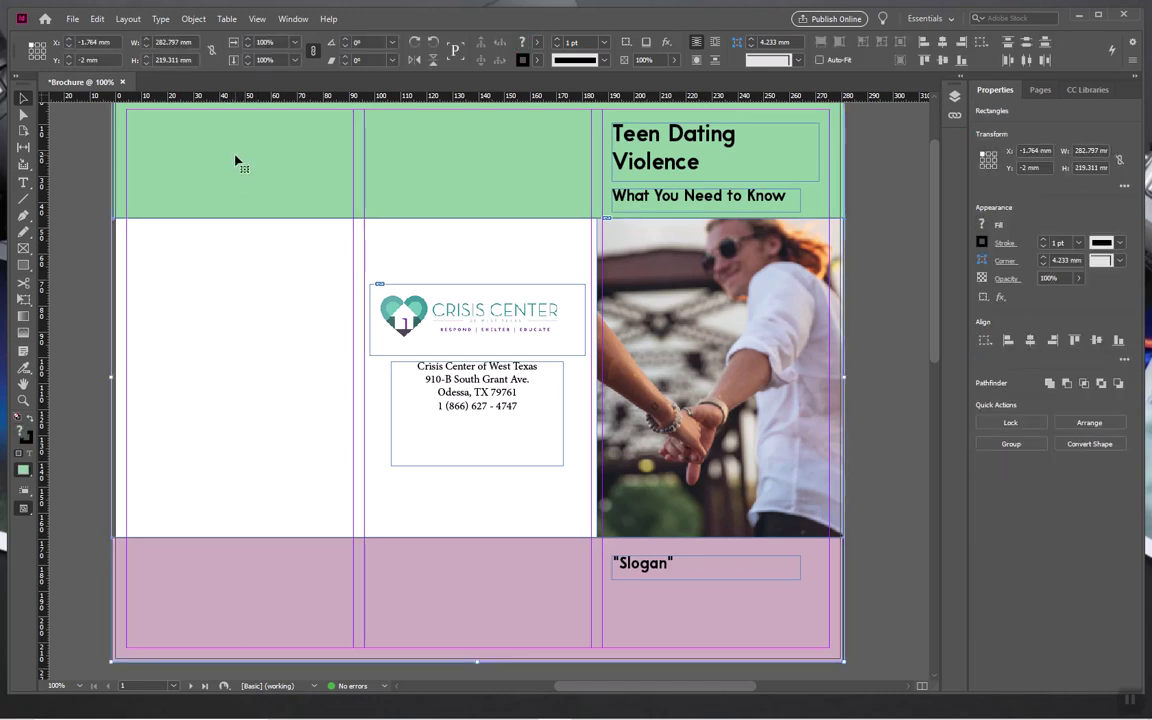
left_click(206, 193)
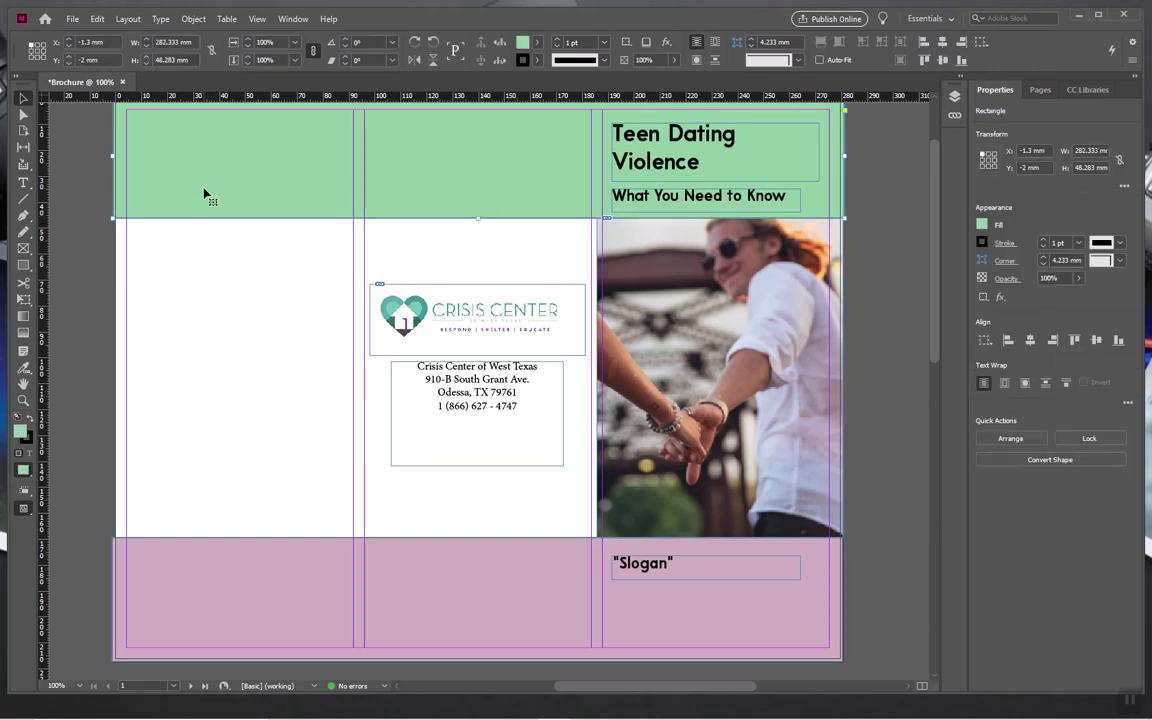
left_click(175, 587, "shift")
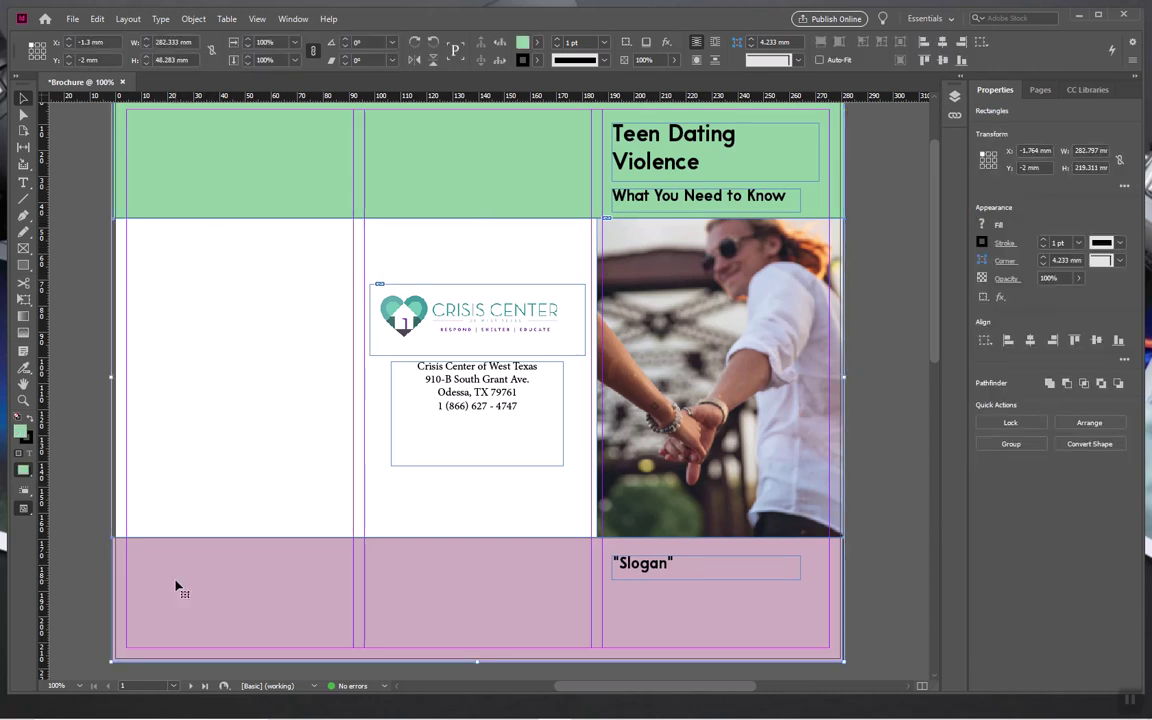
scroll(239, 590, "down", 10)
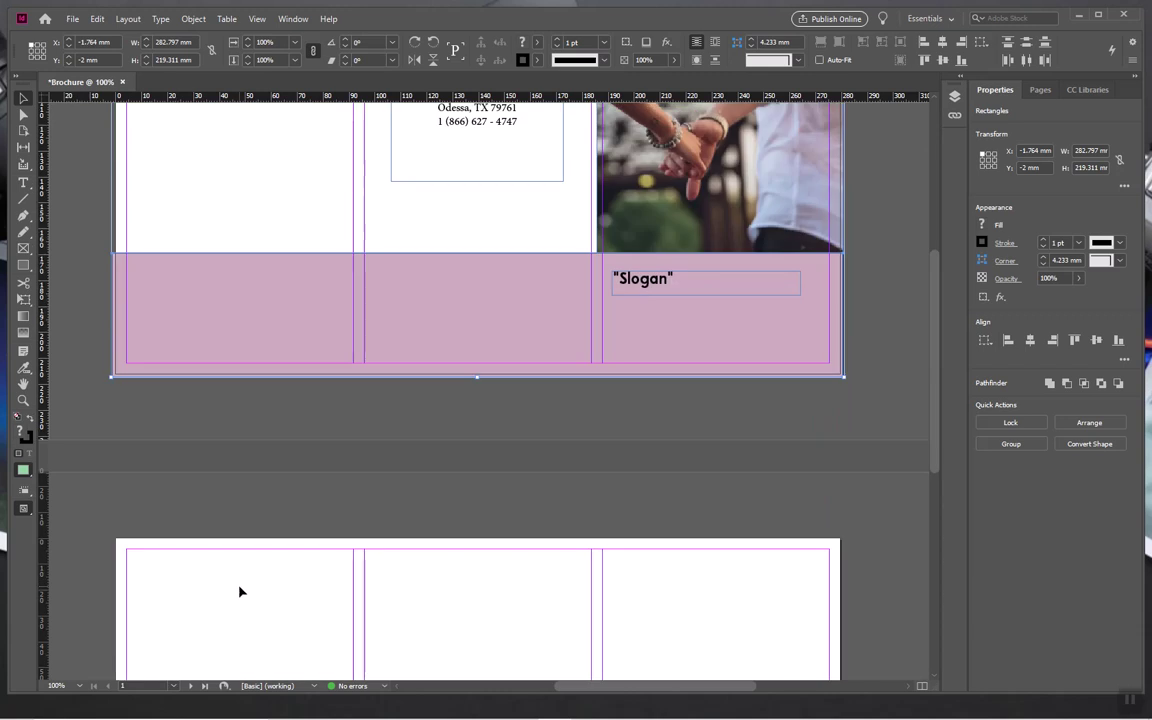
left_click(238, 334)
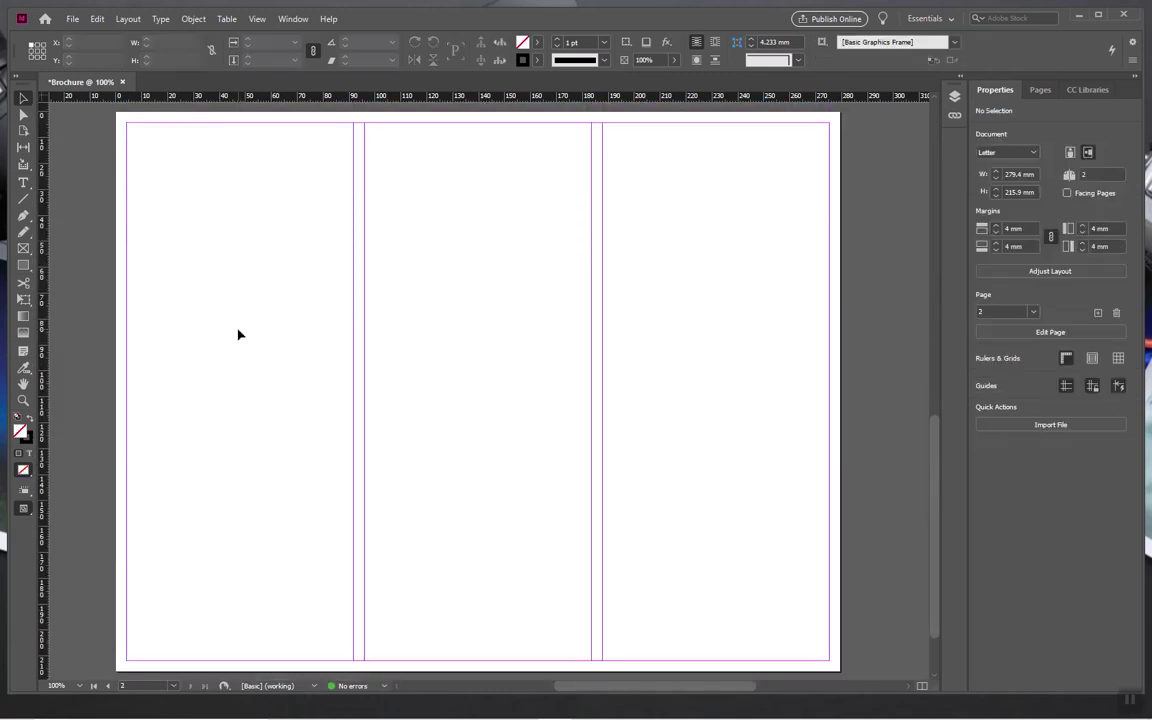
key("ctrl+alt+shift+v")
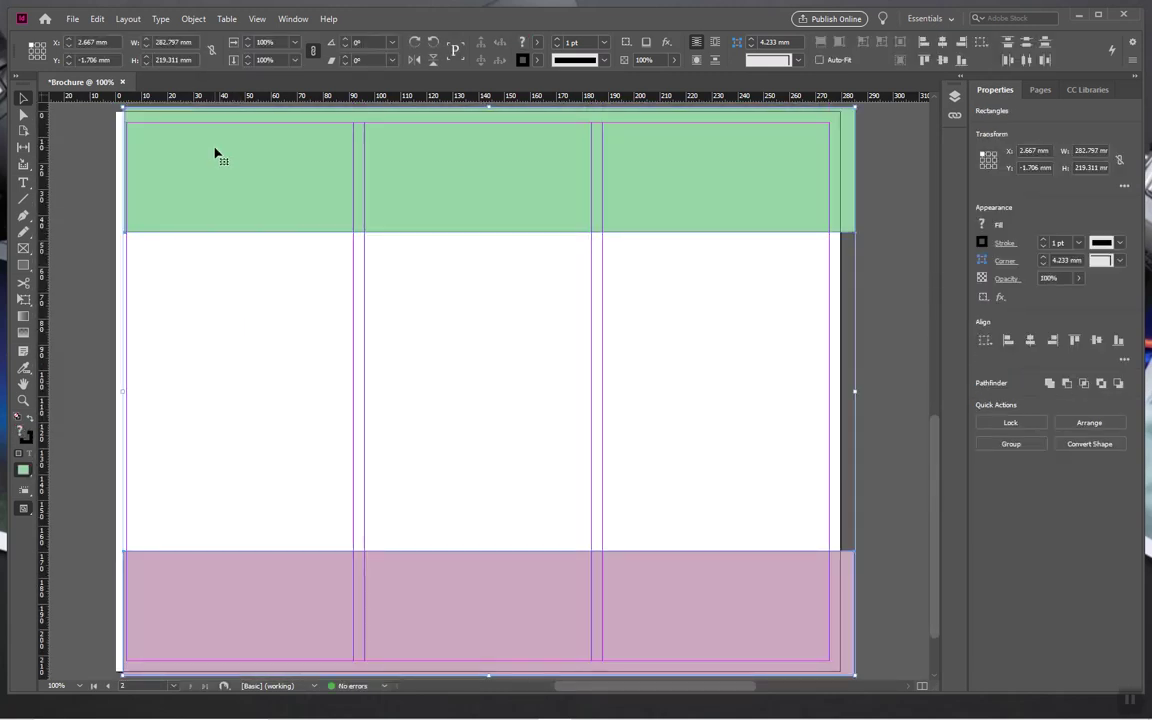
- Nudge the pasted green and mauve bands on page 2 left to about X -0.86 mm, covering the page's left edge, and deselect them
key("shift+Left")
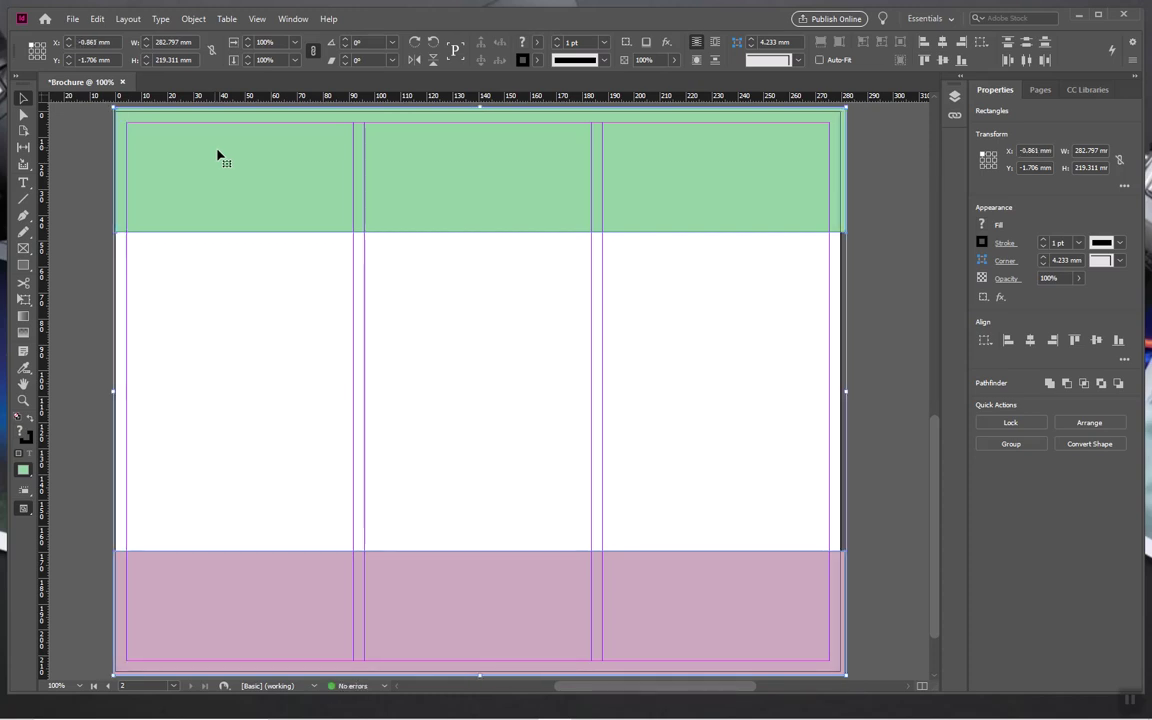
left_click(68, 343)
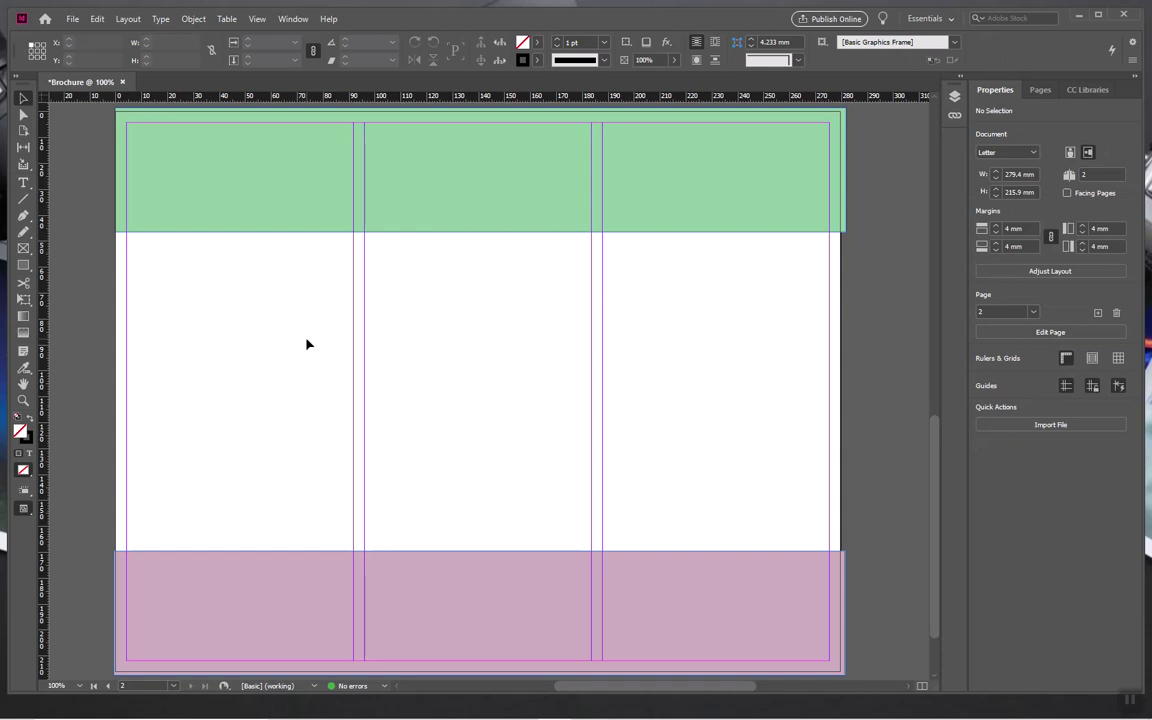
- Duplicate page 1's "What You Need to Know" text frame and place the copy in the first column's green band, level with the original
scroll(307, 344, "up", 10)
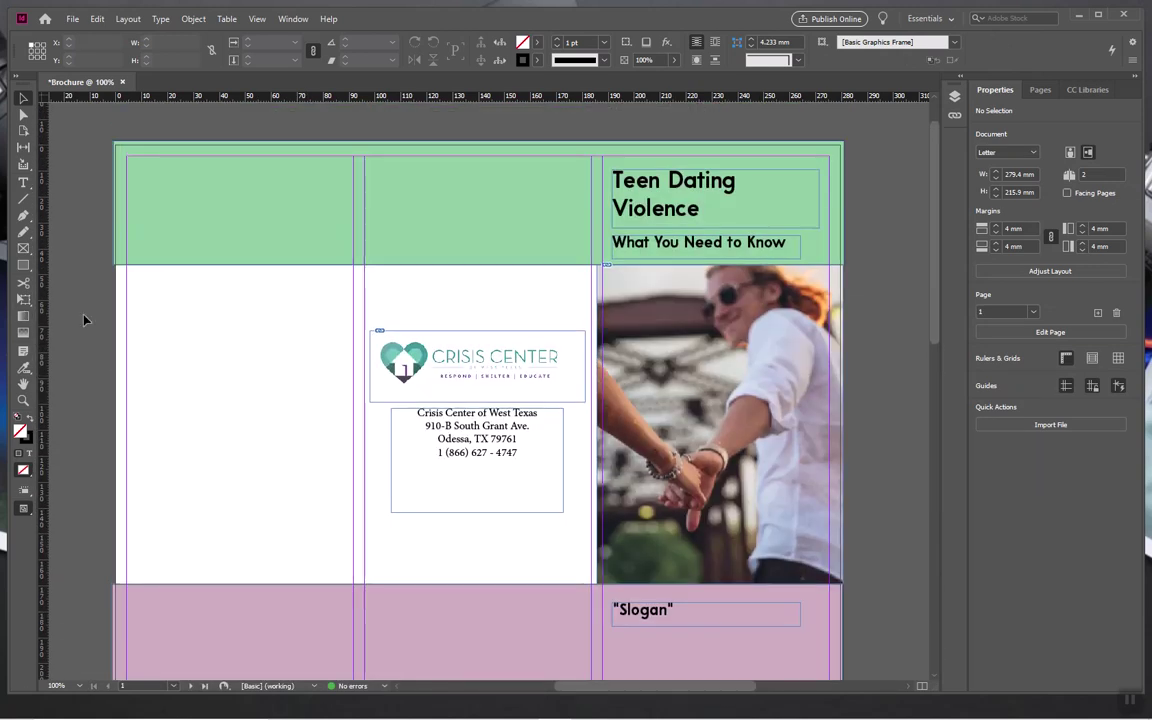
left_click(665, 252)
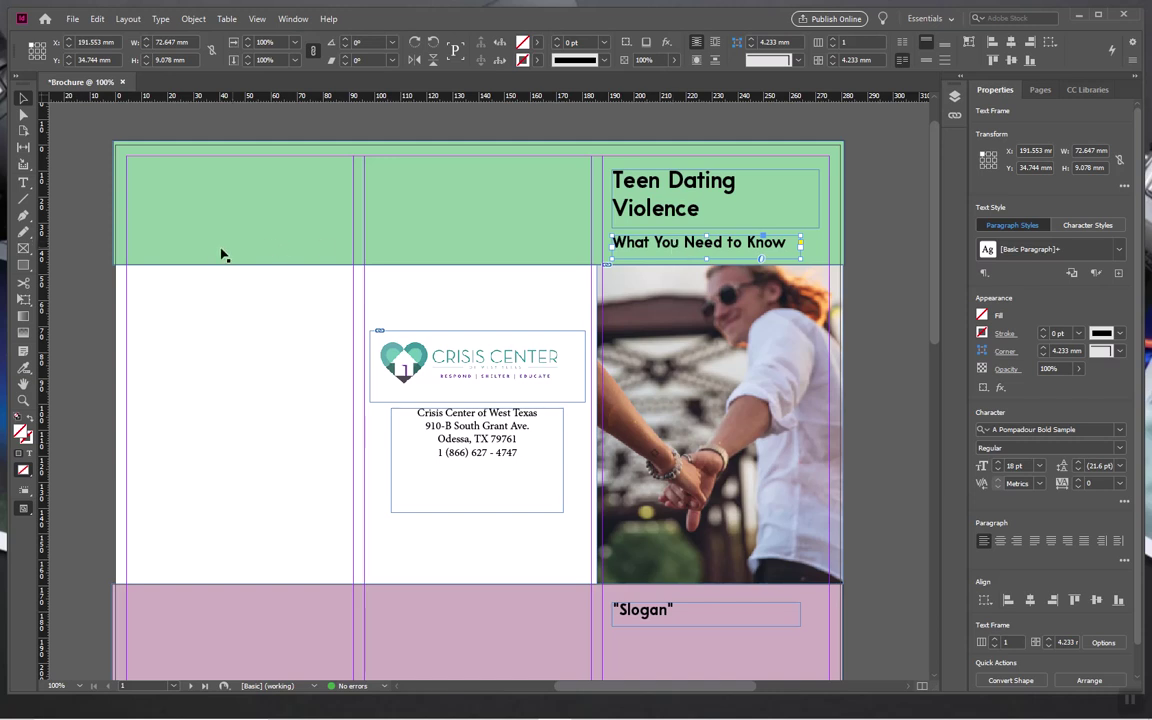
right_click(175, 306)
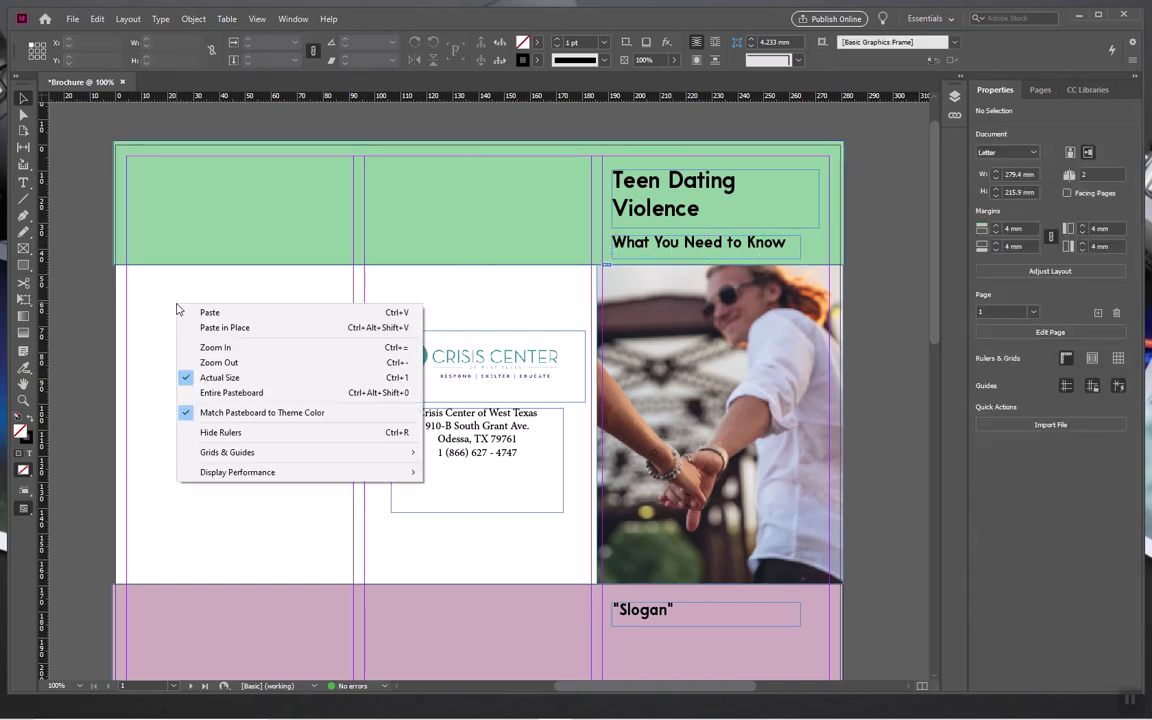
key("Escape")
key("ctrl+v")
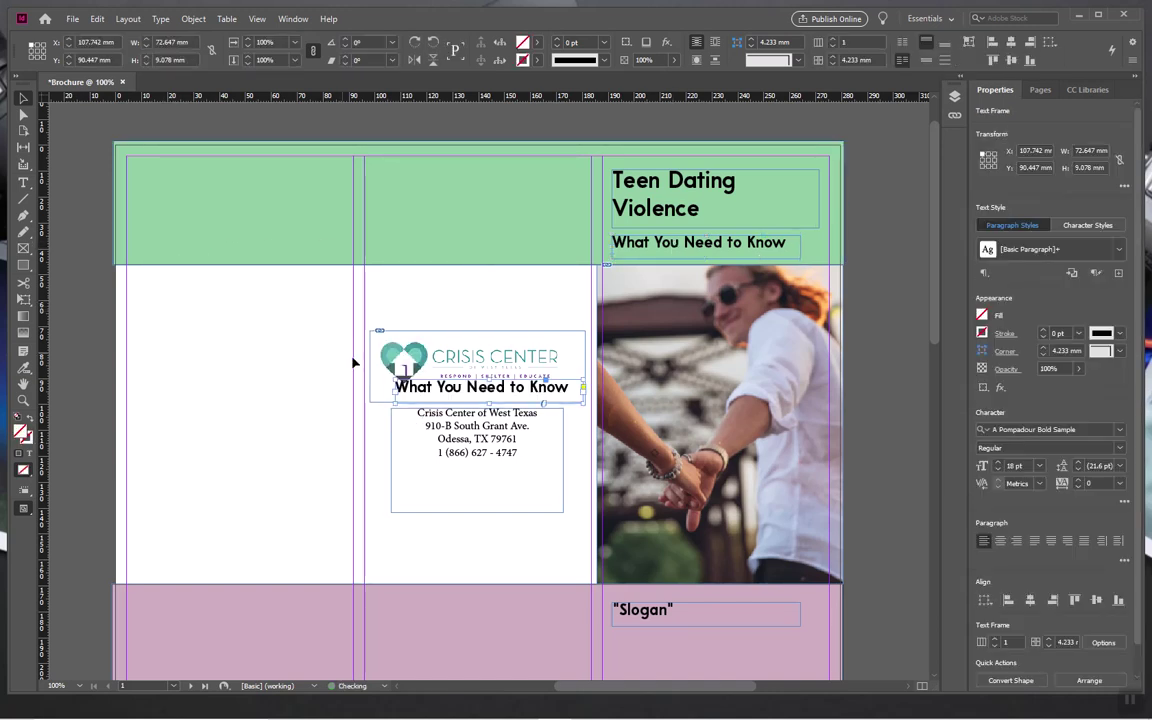
left_click_drag(456, 392, 195, 245)
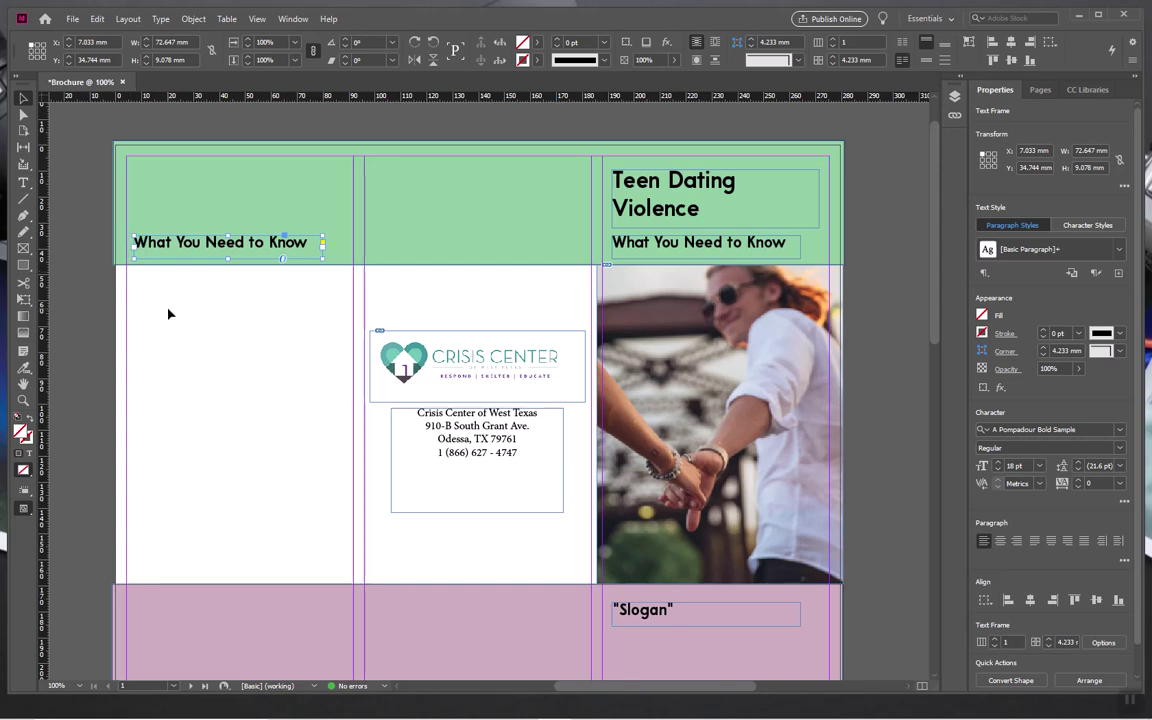
- Replace the text in the first column's duplicated heading frame with "Statistics:"
left_click(23, 182)
left_click_drag(305, 245, 122, 254)
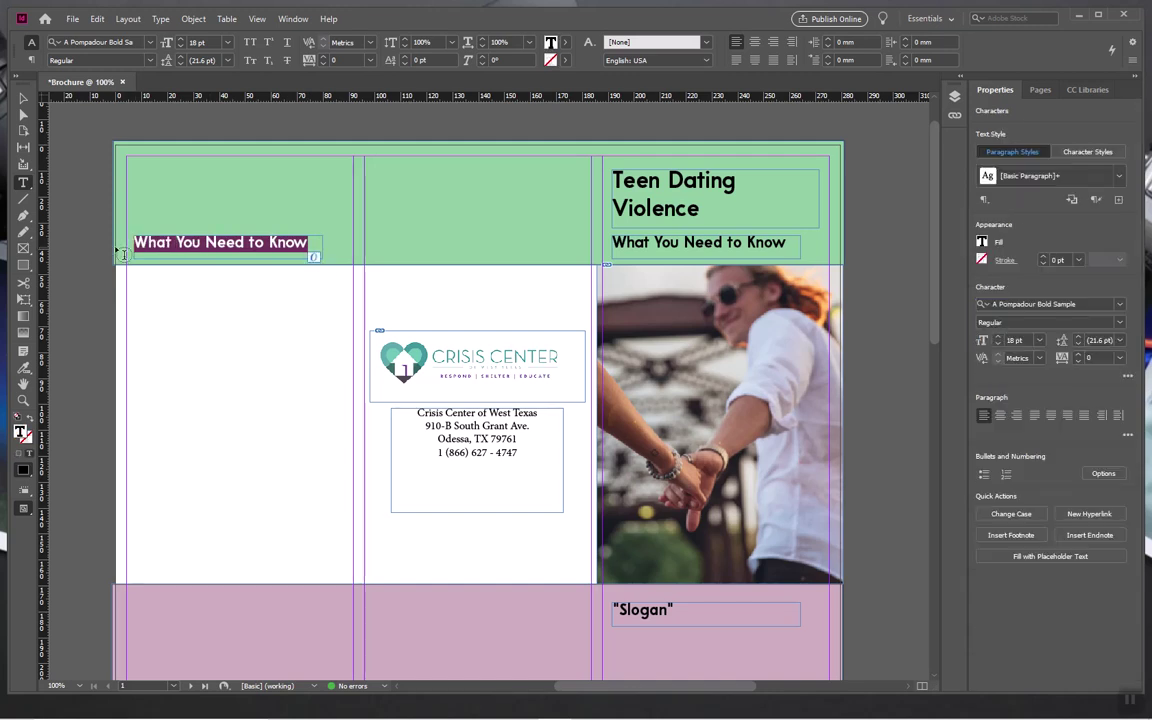
key("BackSpace")
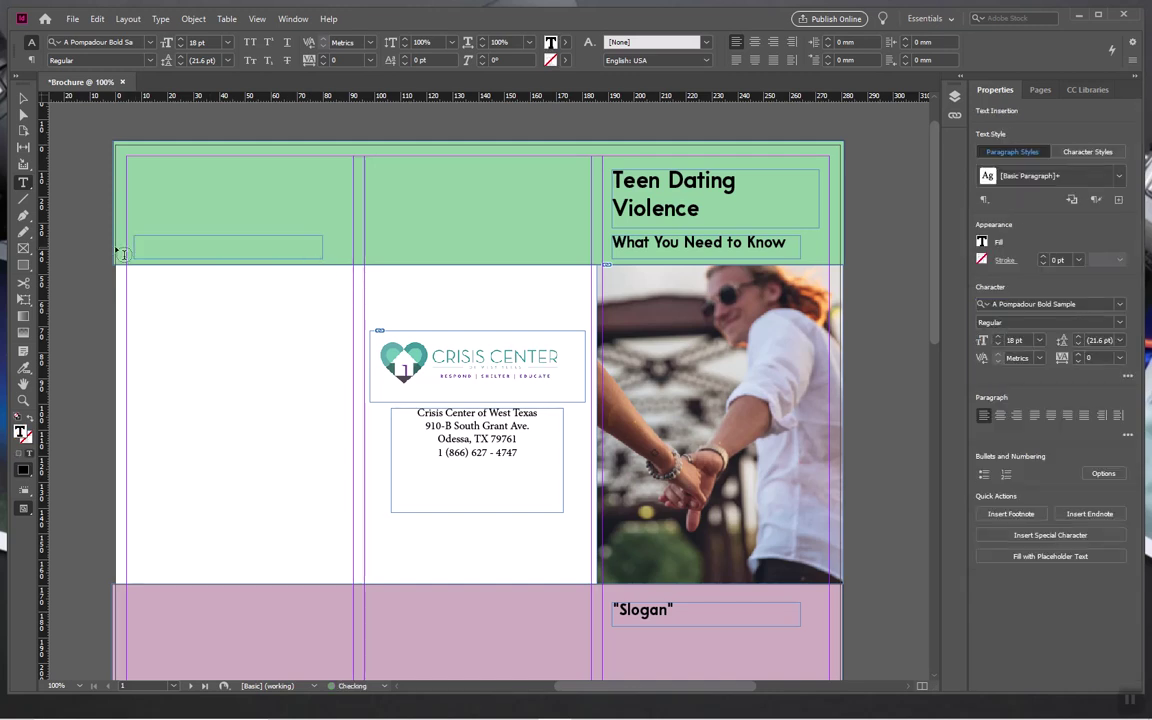
type("Statistics:")
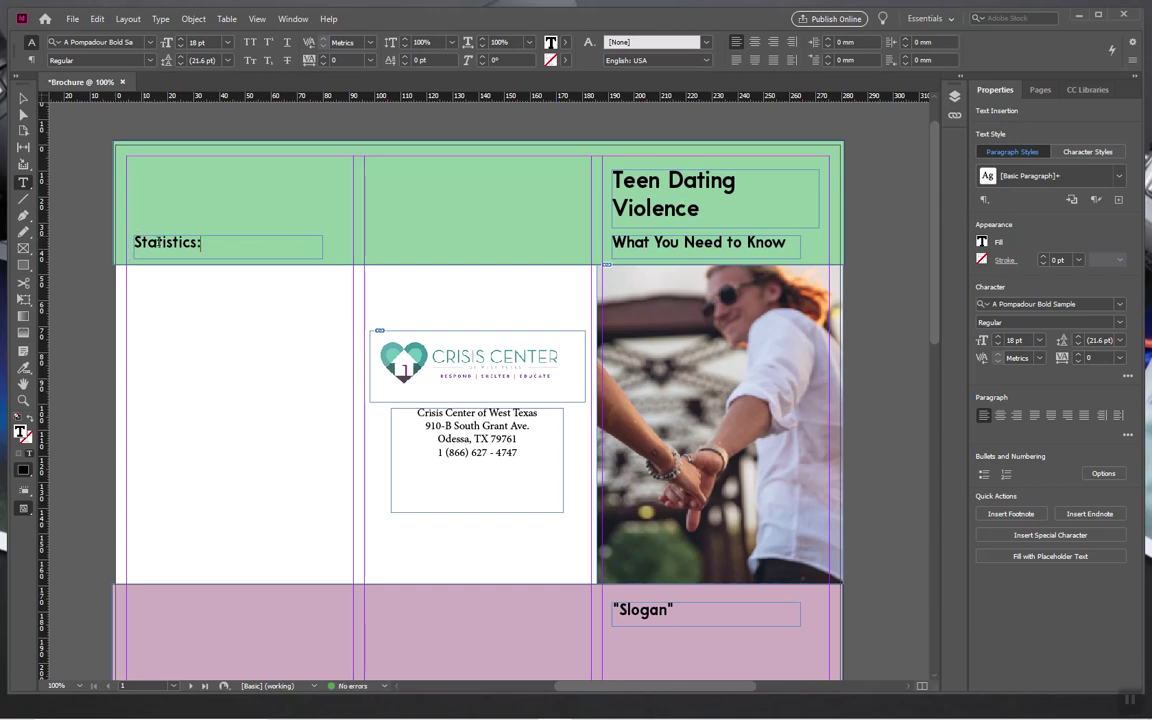
- Examine the column layout of both brochure pages to plan where the remaining content goes
scroll(364, 427, "down", 3)
scroll(364, 427, "down", 9)
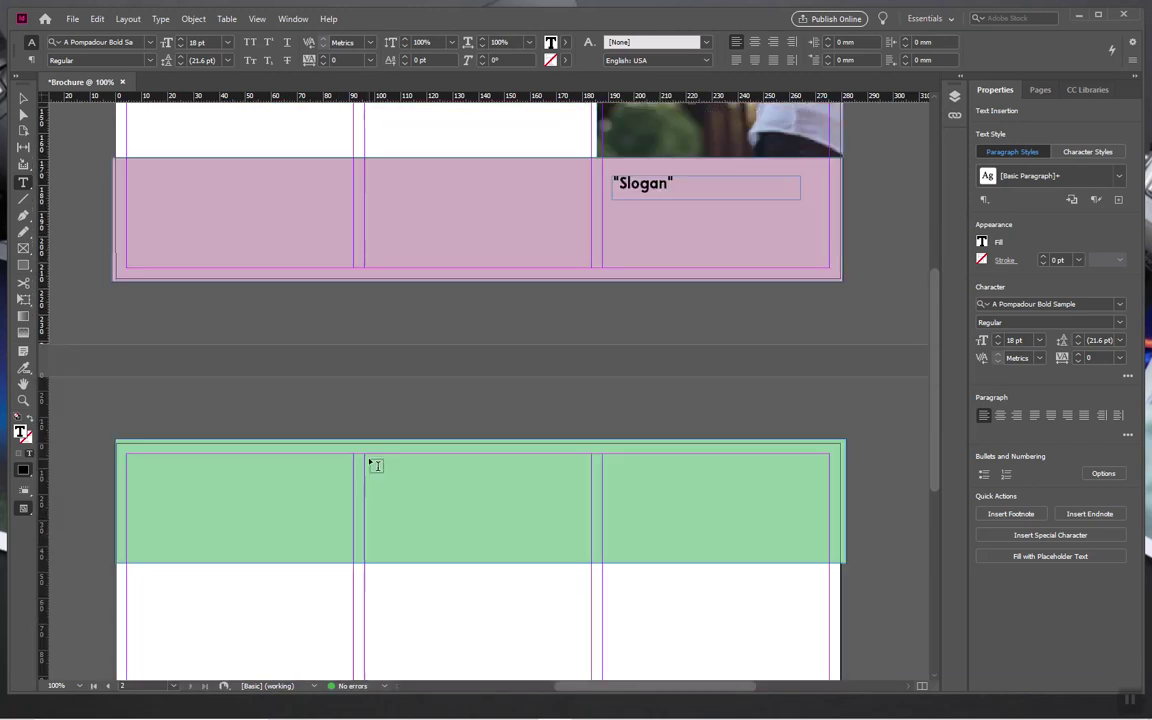
scroll(385, 470, "up", 11)
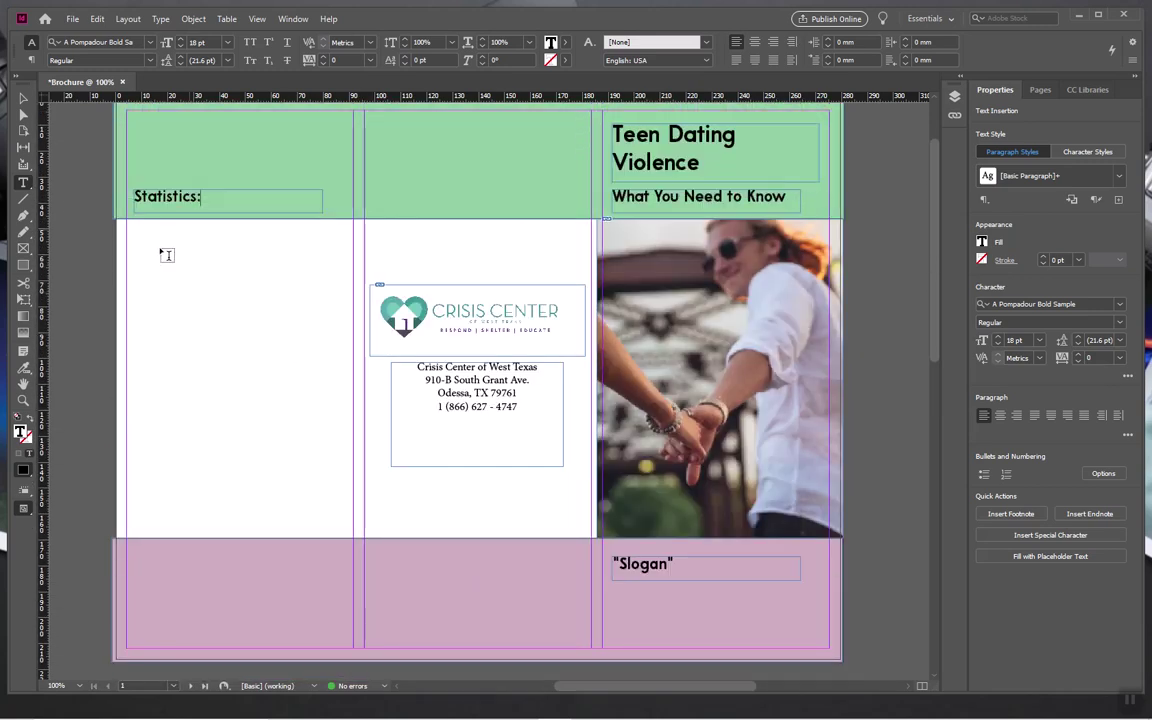
scroll(268, 490, "down", 3)
scroll(268, 490, "down", 10)
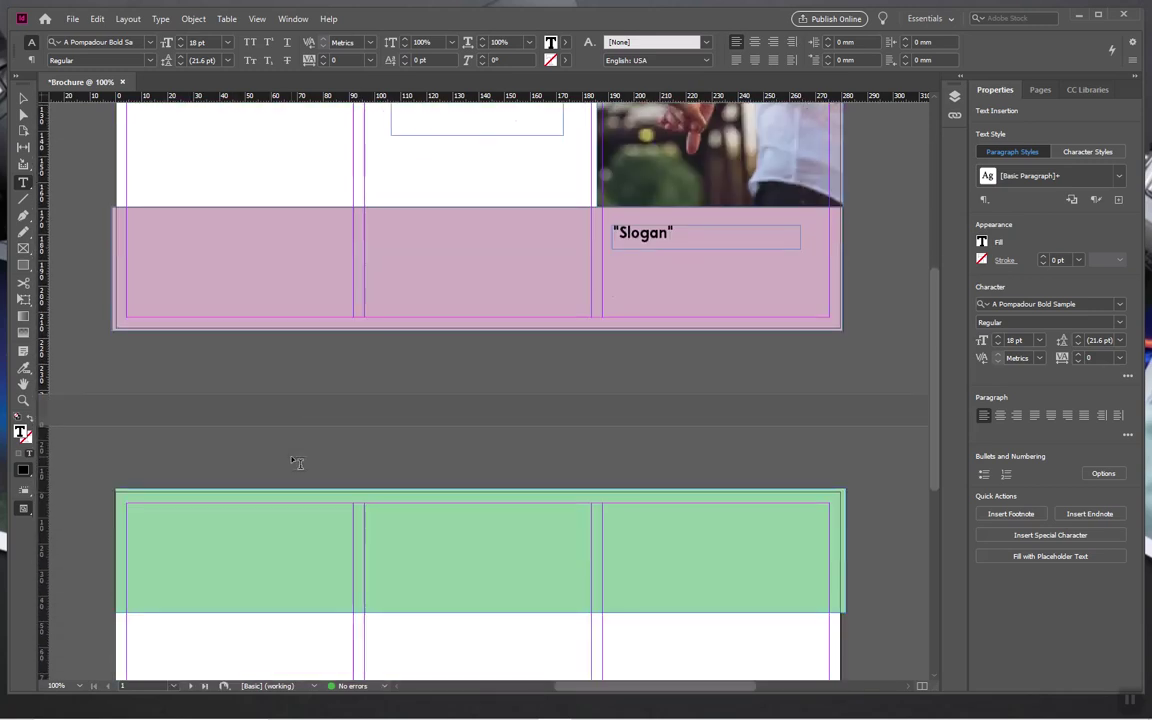
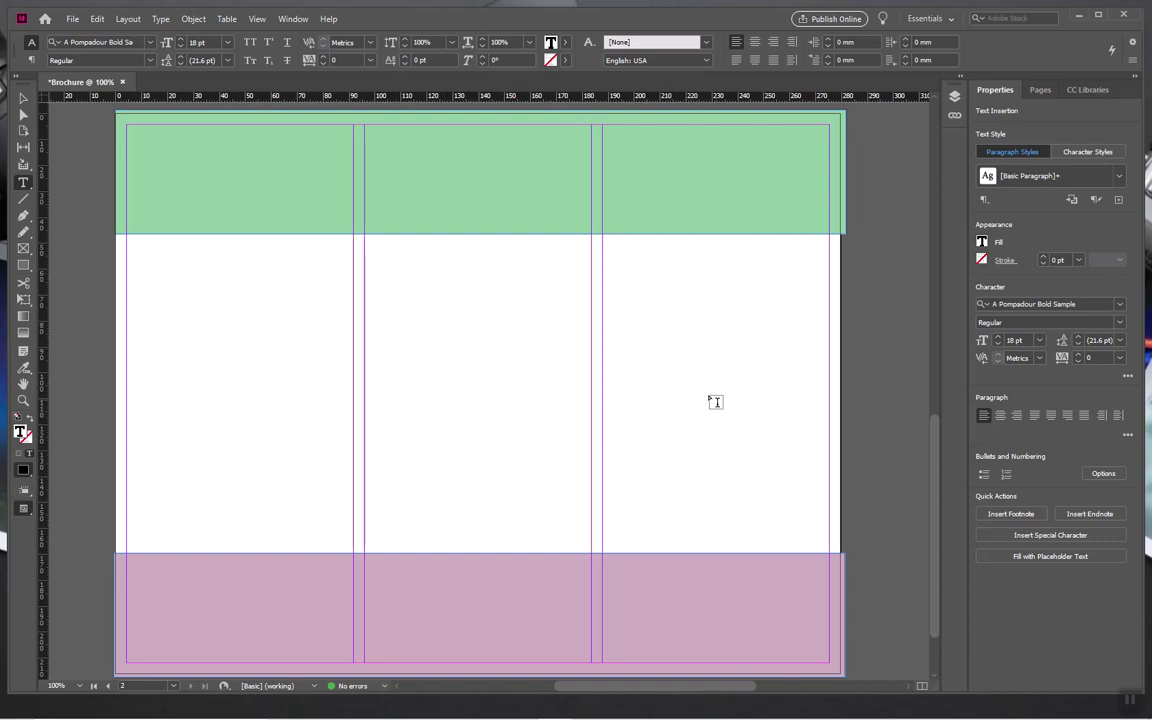
scroll(609, 406, "down", 5)
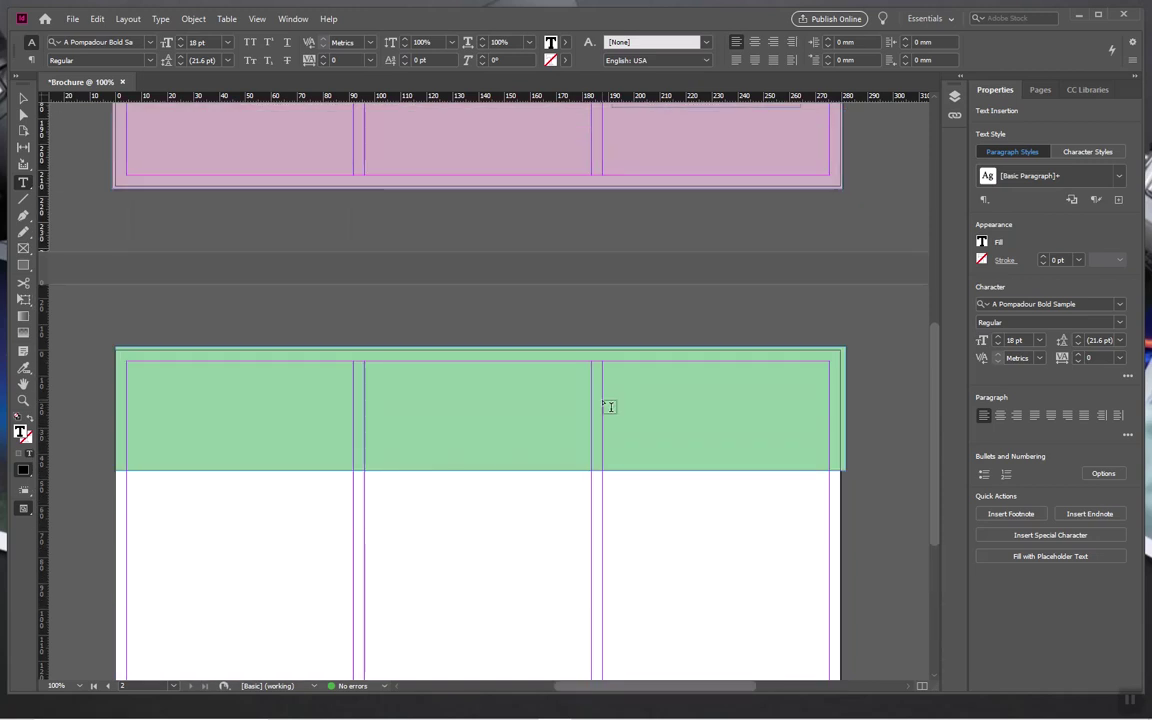
scroll(609, 406, "up", 5)
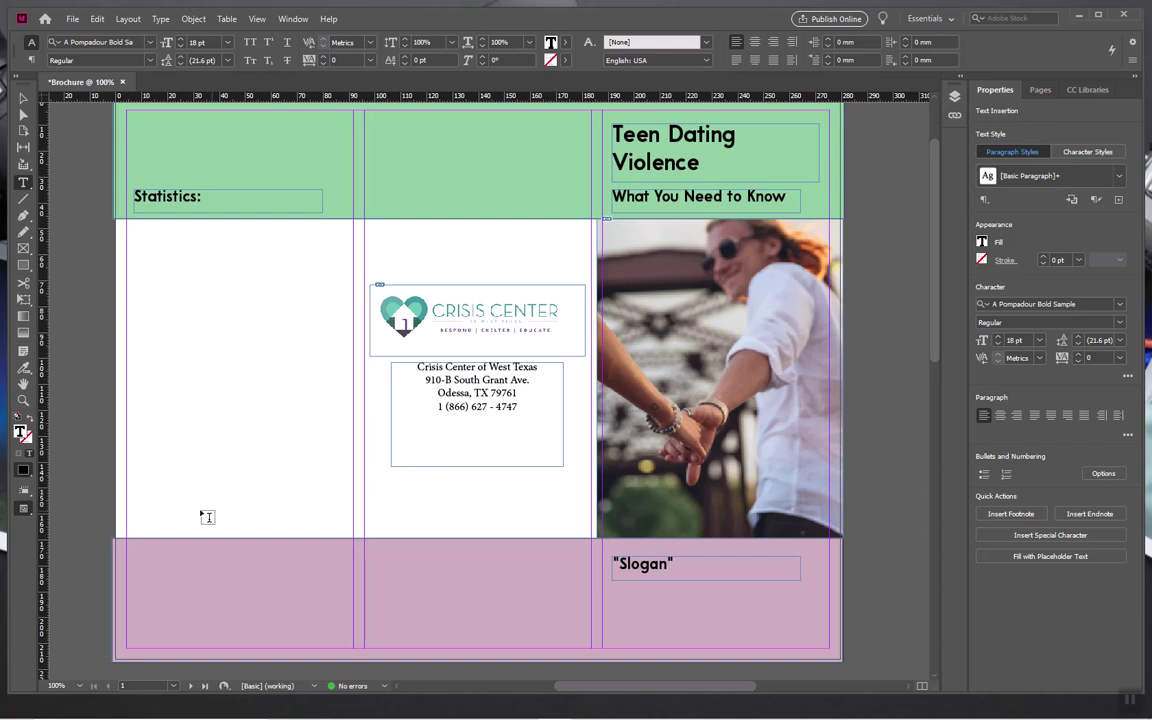
scroll(205, 510, "down", 4)
scroll(229, 431, "down", 10)
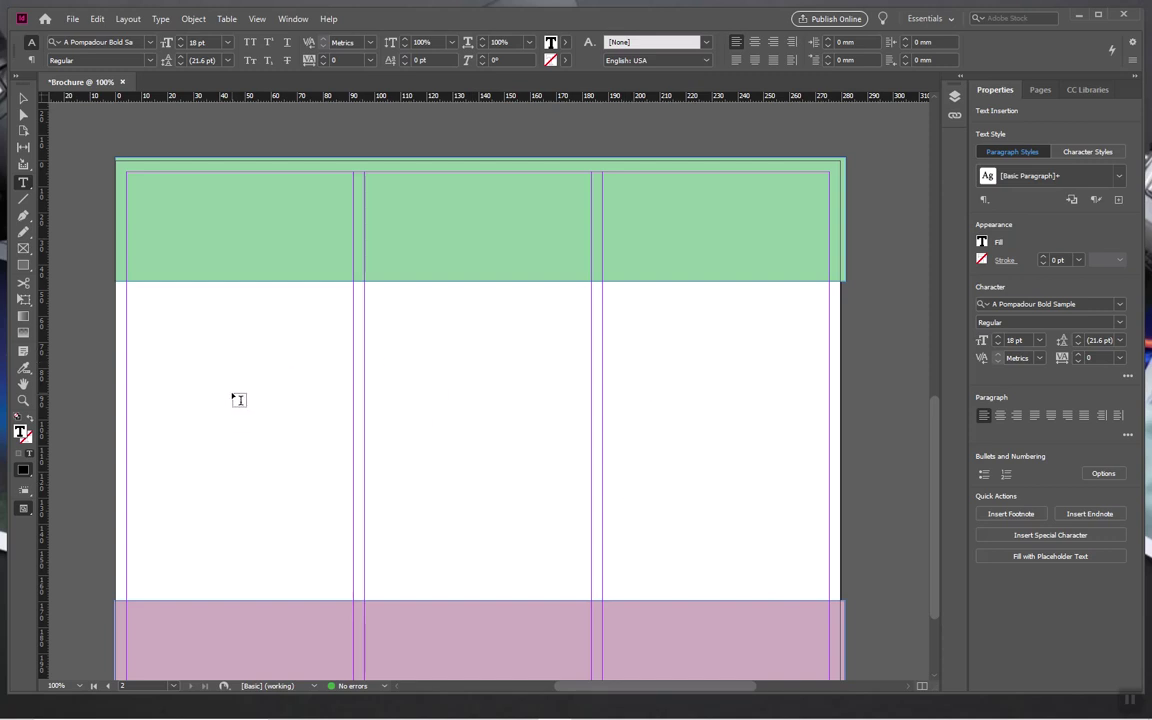
scroll(239, 400, "down", 2)
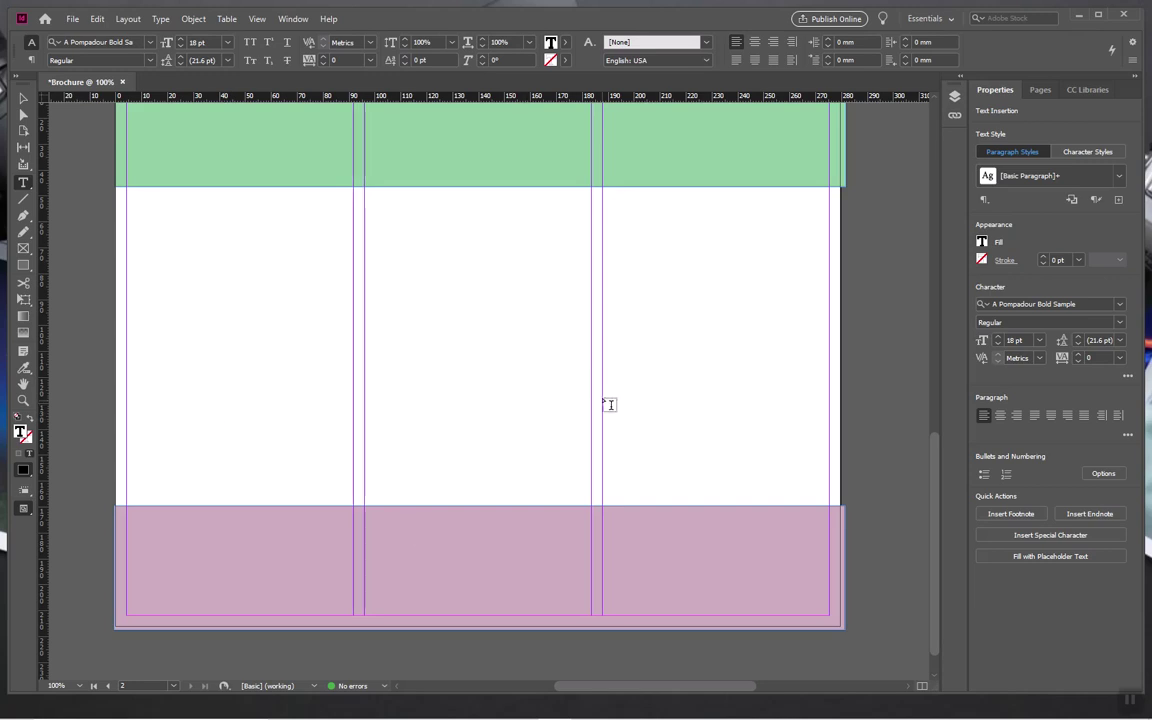
mouse_move(486, 712)
scroll(480, 410, "down", 5)
scroll(483, 407, "up", 5)
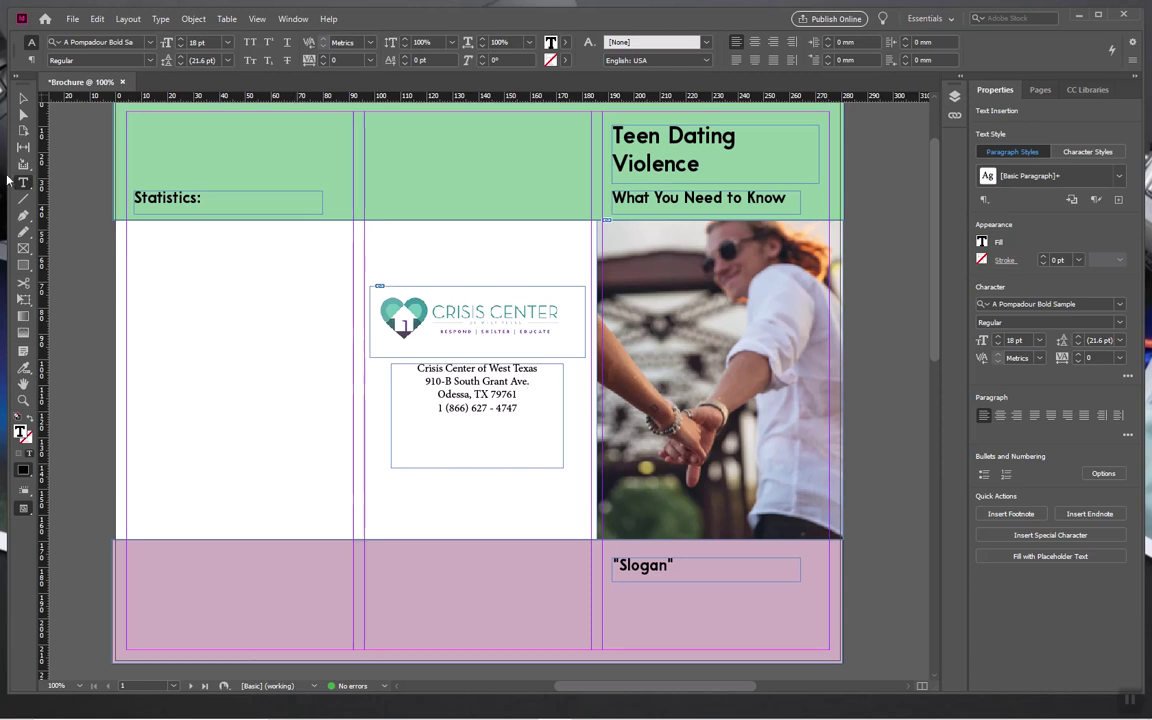
- Draw a text frame about 77 mm wide and 102 mm high below the "Statistics:" heading in page 1's first column
left_click(142, 238)
left_click(142, 238)
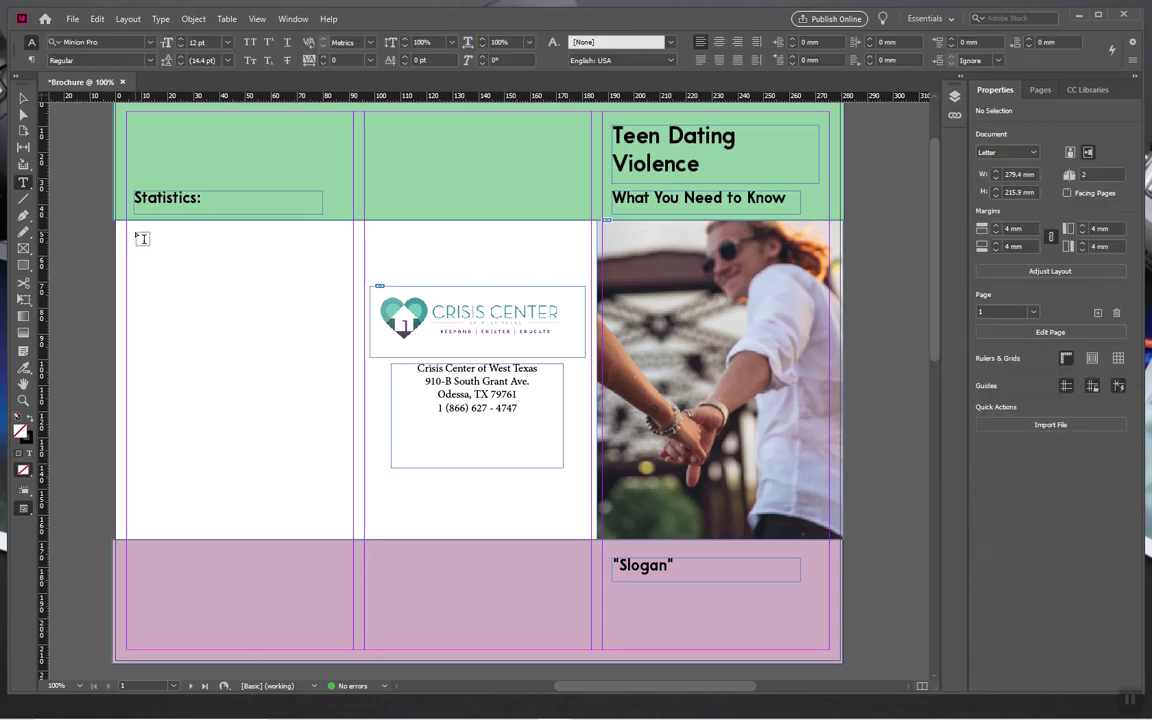
left_click_drag(134, 232, 333, 495)
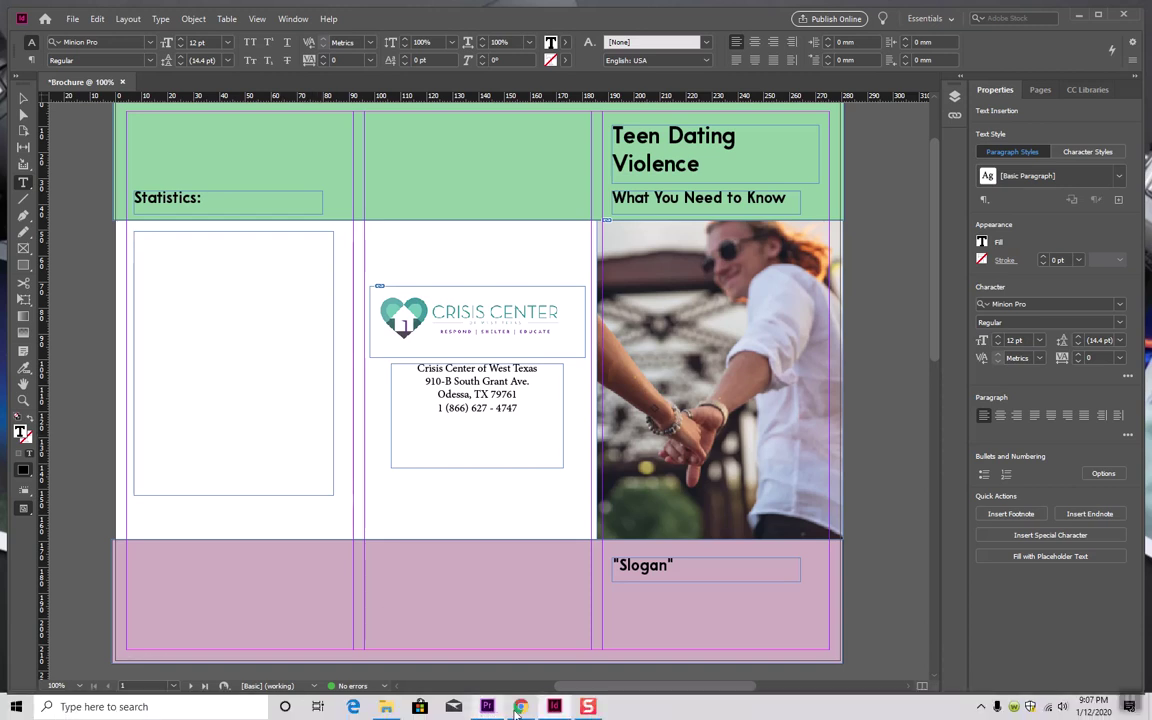
- Switch to Chrome, close the 24 Hour Hotline page, and copy the generator heading and placeholder paragraph from the Lorem Ipsum page
left_click(455, 637)
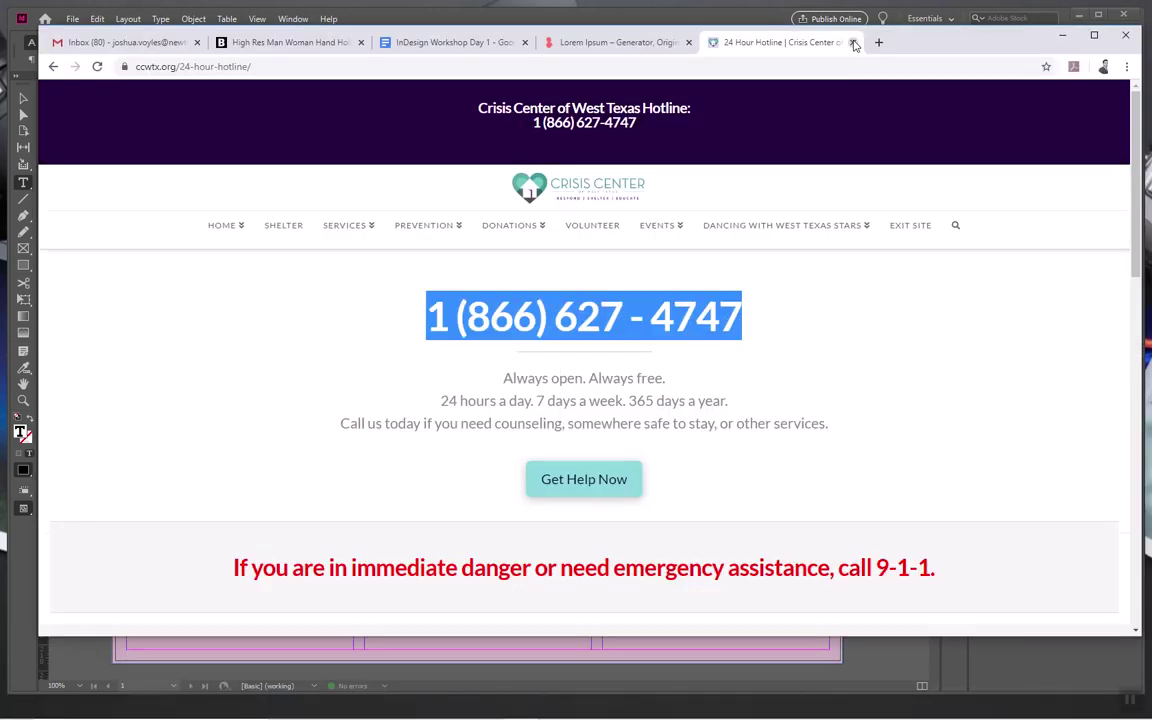
left_click(852, 42)
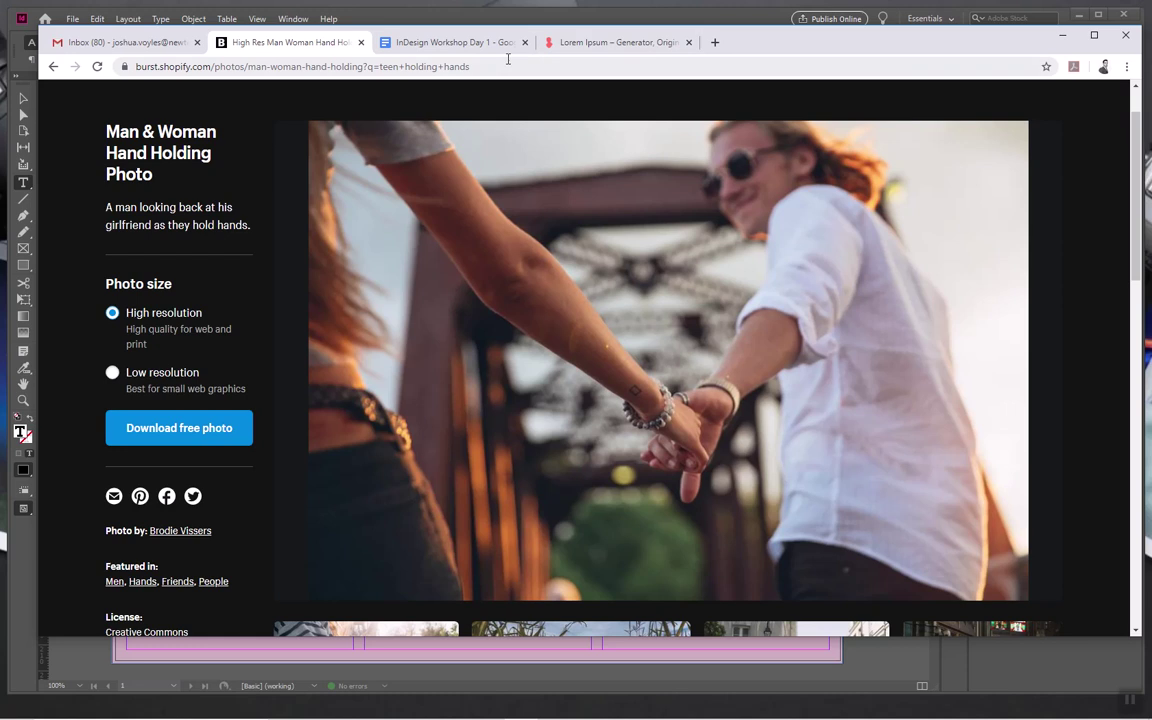
left_click(587, 42)
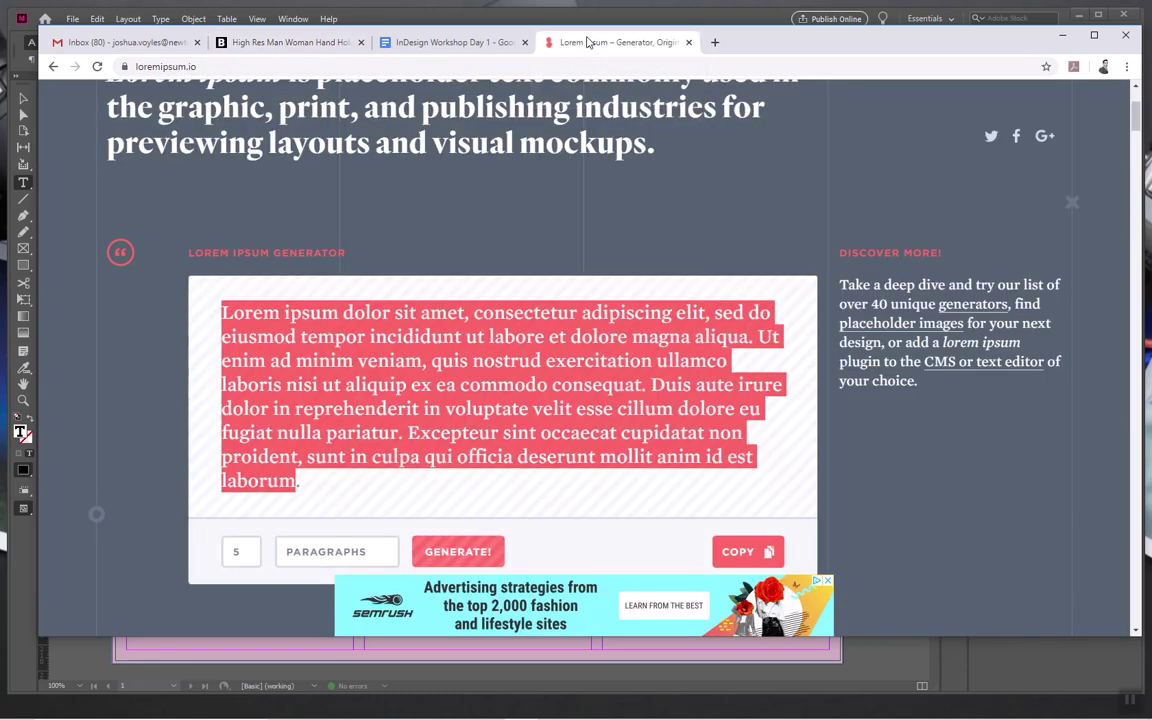
scroll(538, 250, "up", 2)
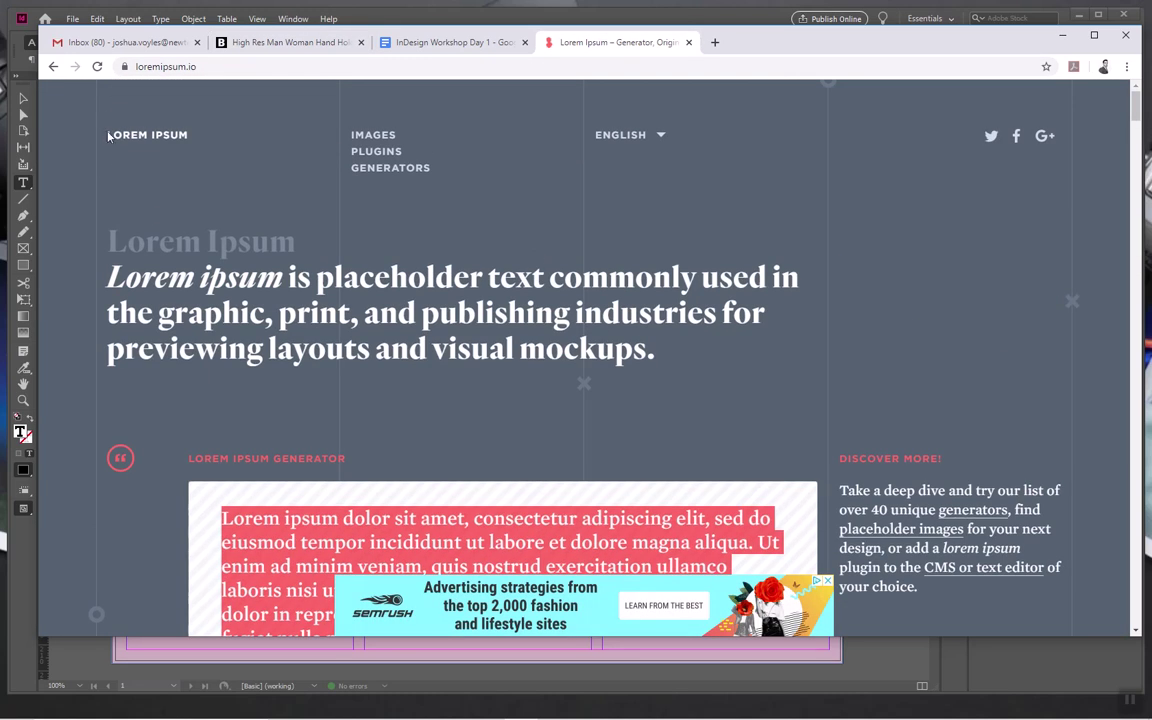
scroll(441, 435, "down", 1)
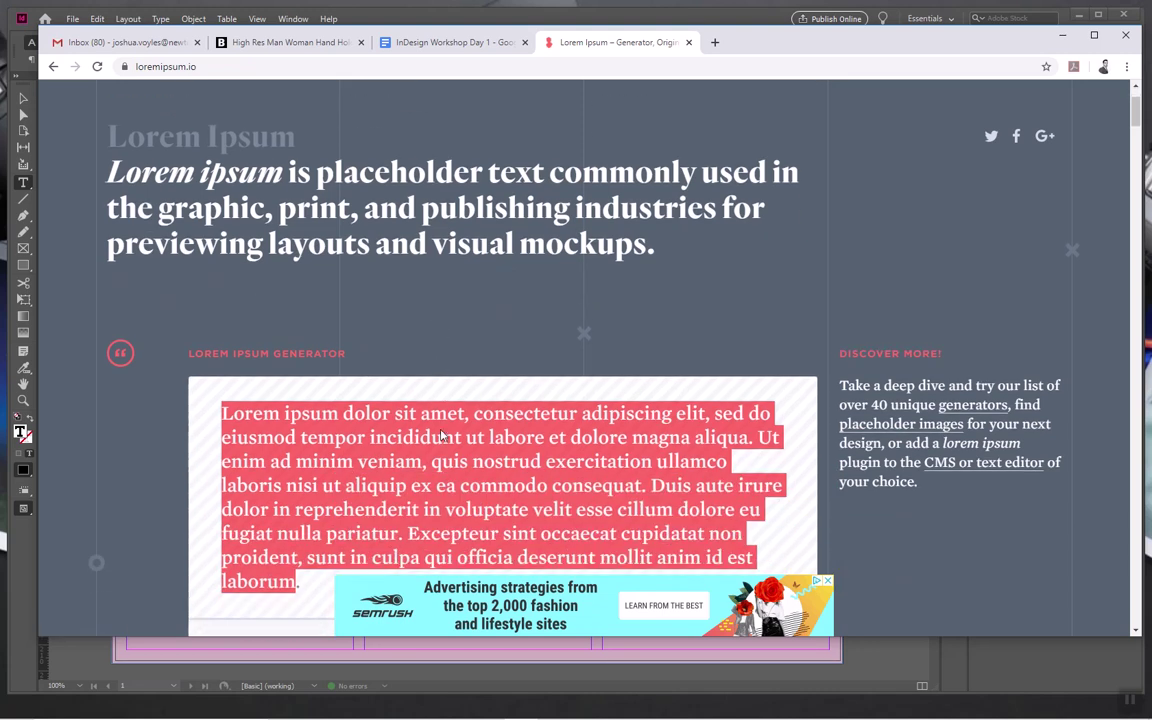
scroll(441, 435, "down", 1)
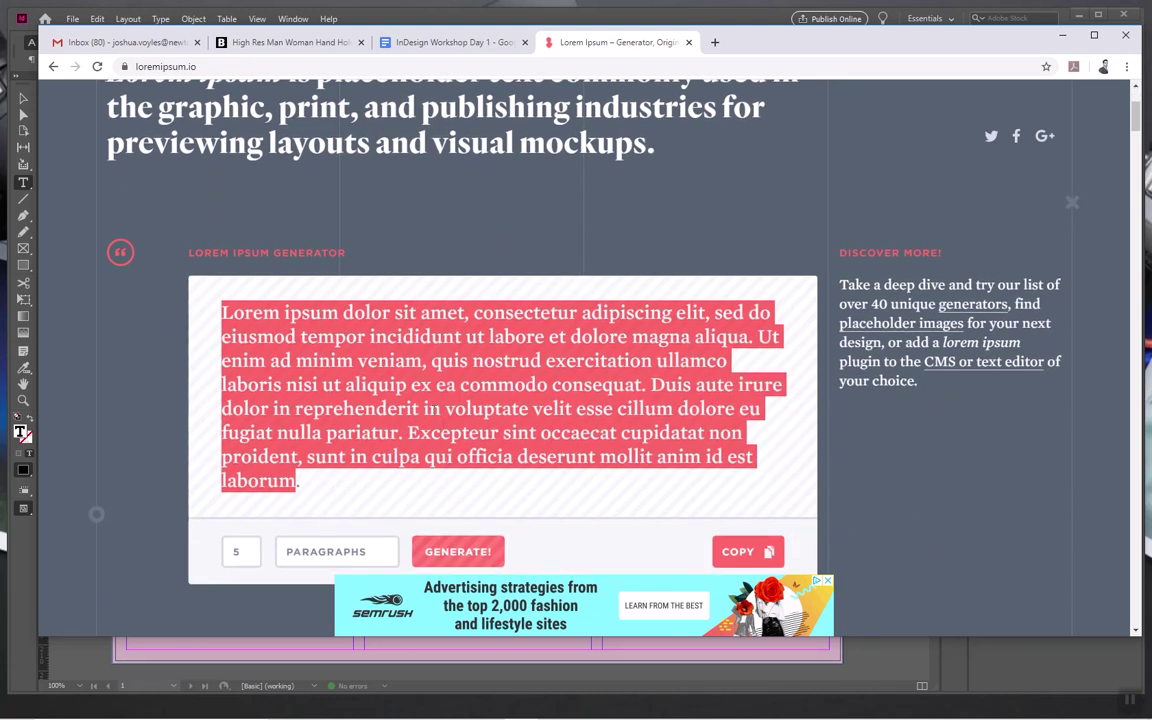
left_click_drag(303, 487, 165, 268)
key("ctrl+c")
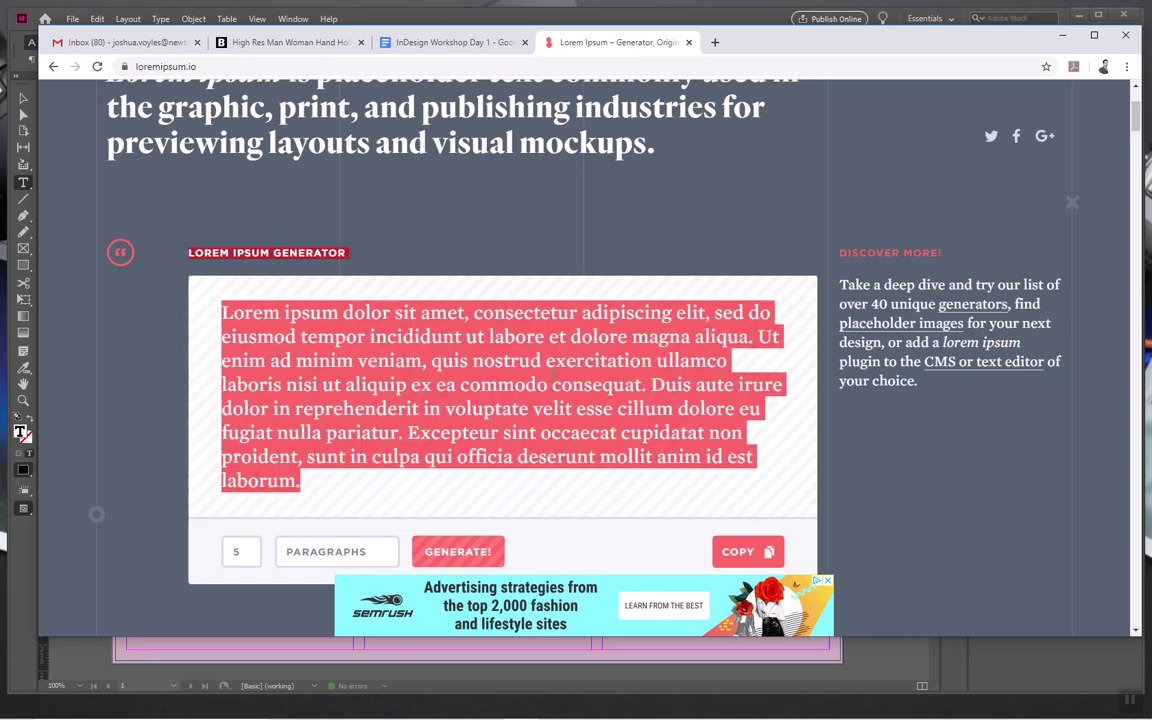
- Return to InDesign and paste the copied placeholder text into the empty frame under "Statistics:"
left_click(1062, 35)
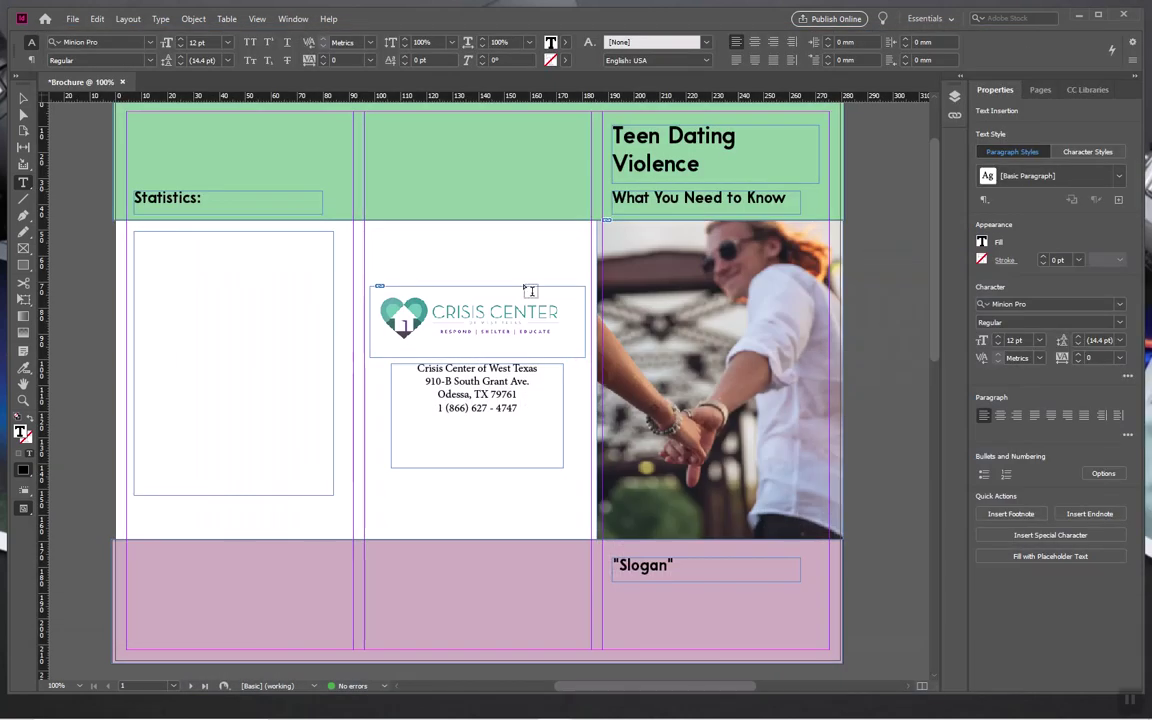
left_click(222, 268)
key("ctrl+v")
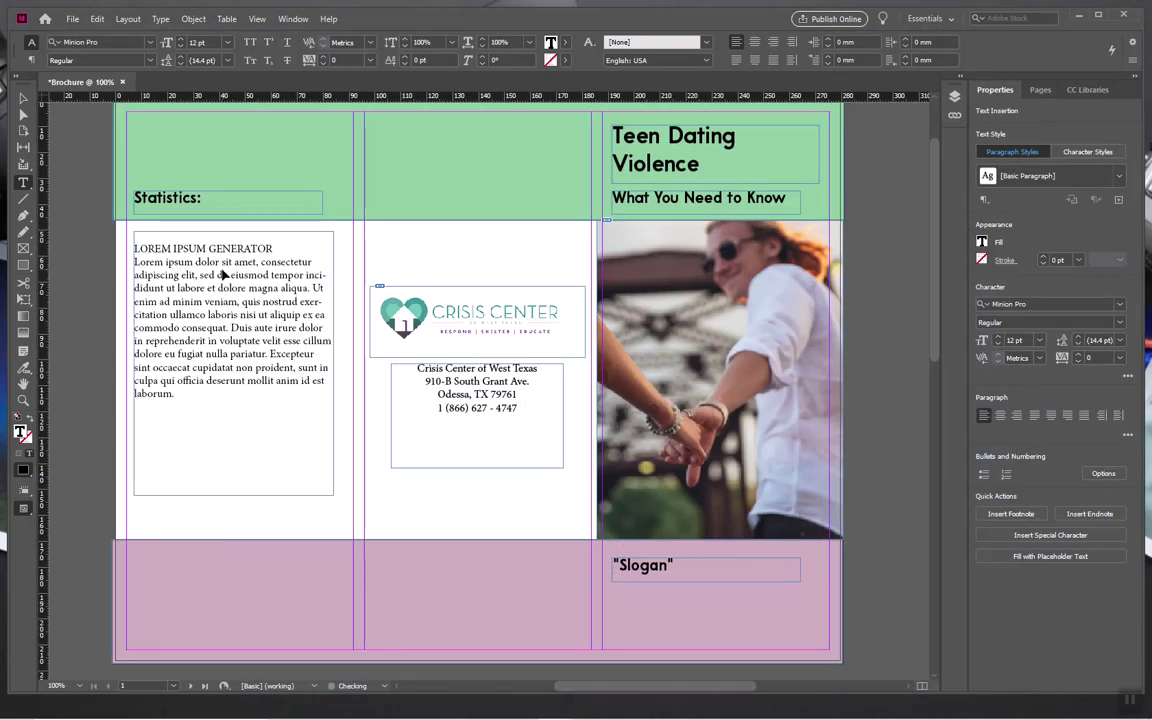
- Split the placeholder text into three paragraphs separated by blank lines, breaking after "magna aliqua." and after "nulla pariatur."
left_click(275, 248)
key("shift+Right")
left_click(311, 288)
key("Return")
key("Return")
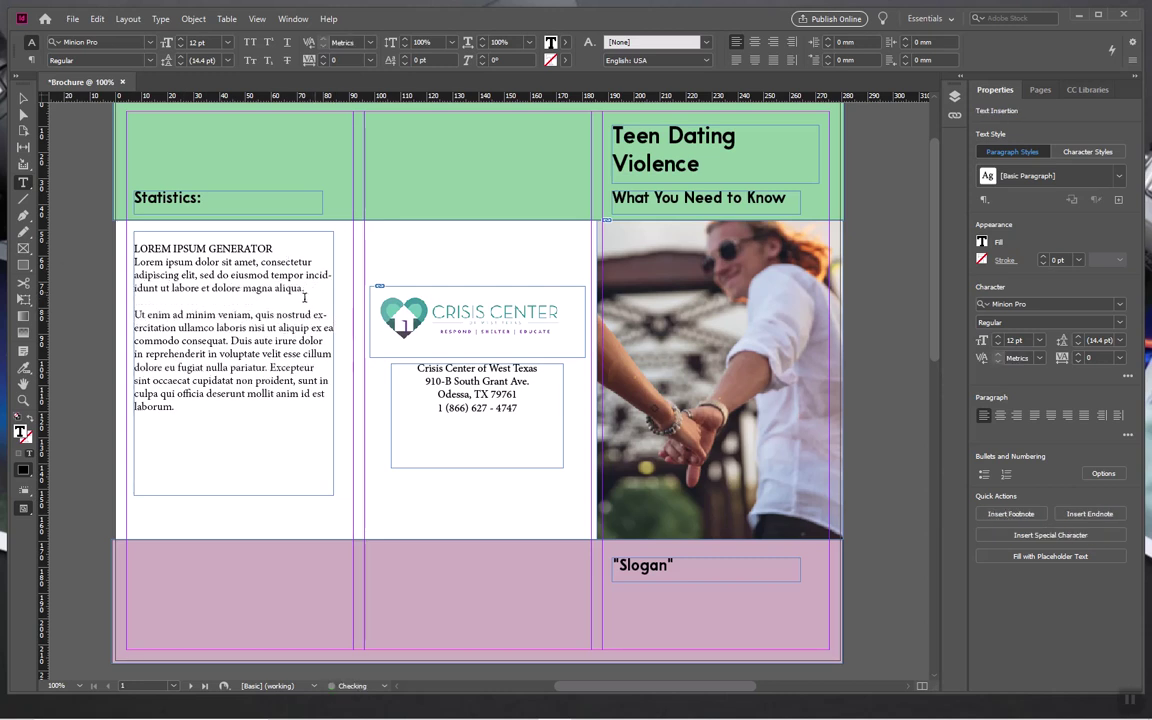
left_click(270, 367)
key("Return")
key("Return")
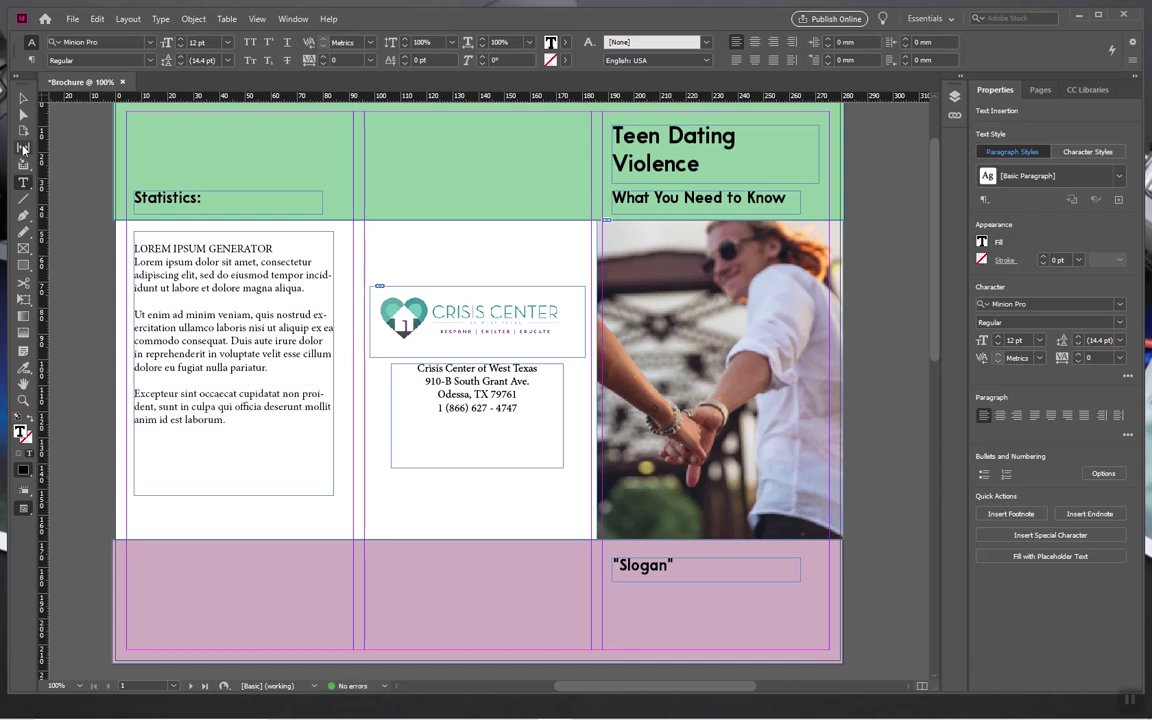
- Narrow the placeholder text frame to 71 mm from its left side and move it to about X 12.4 mm, Y 52.3 mm
left_click(23, 100)
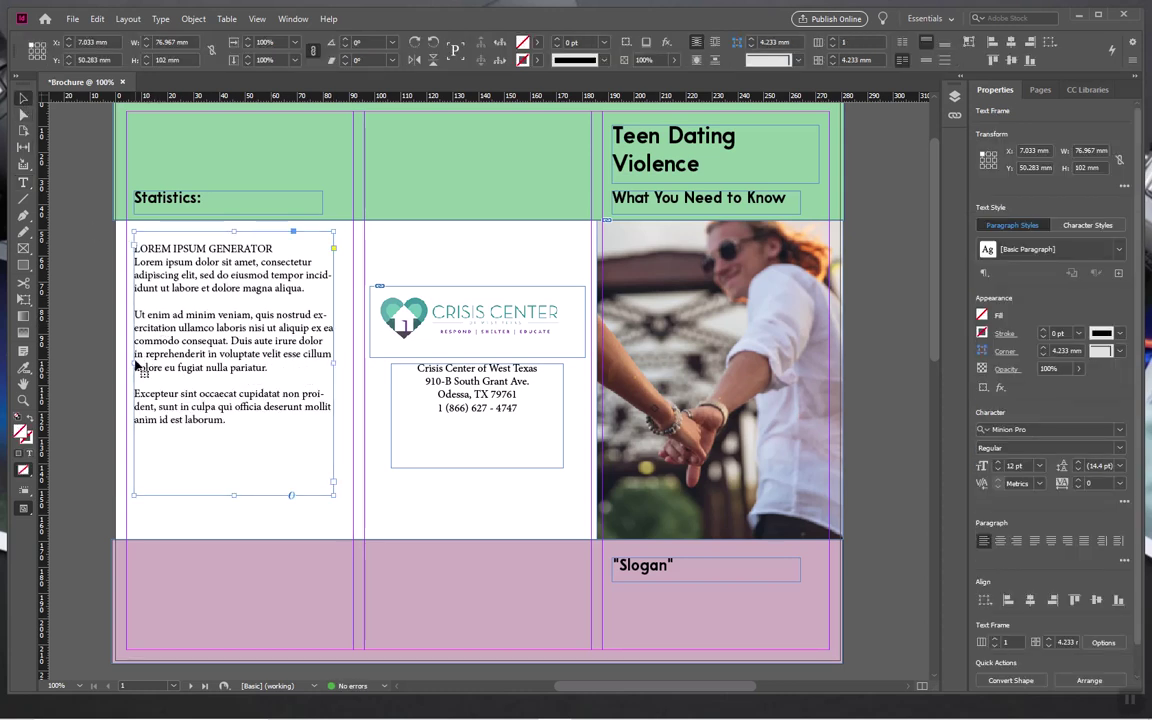
left_click_drag(131, 362, 147, 362)
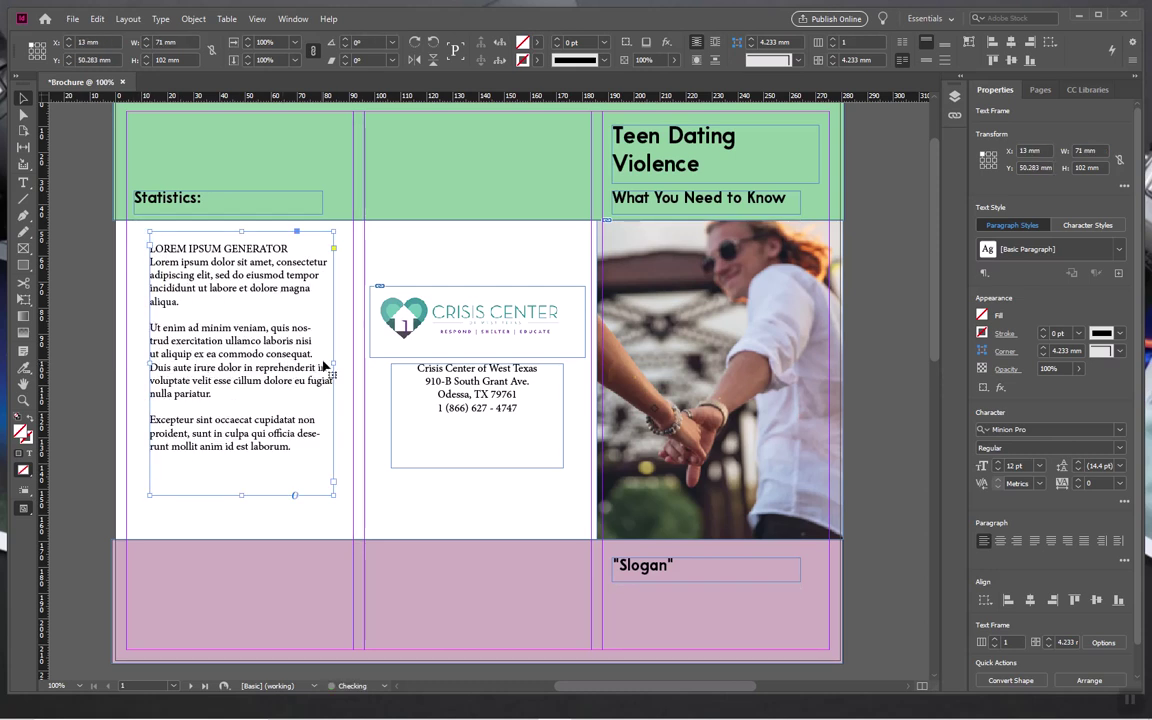
left_click_drag(301, 334, 295, 341)
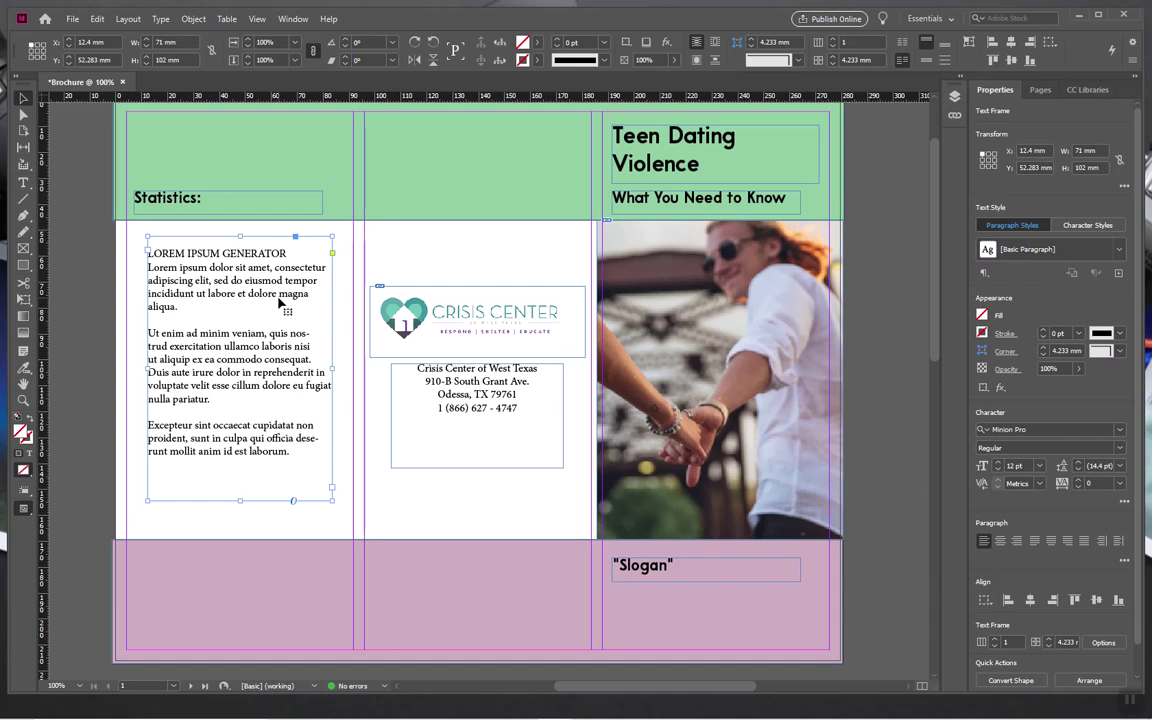
- Narrow the "Statistics:" heading frame to about 67.3 mm from its left side, aligning it with the placeholder text at X 12.4 mm
left_click(145, 200)
left_click_drag(134, 203, 149, 205)
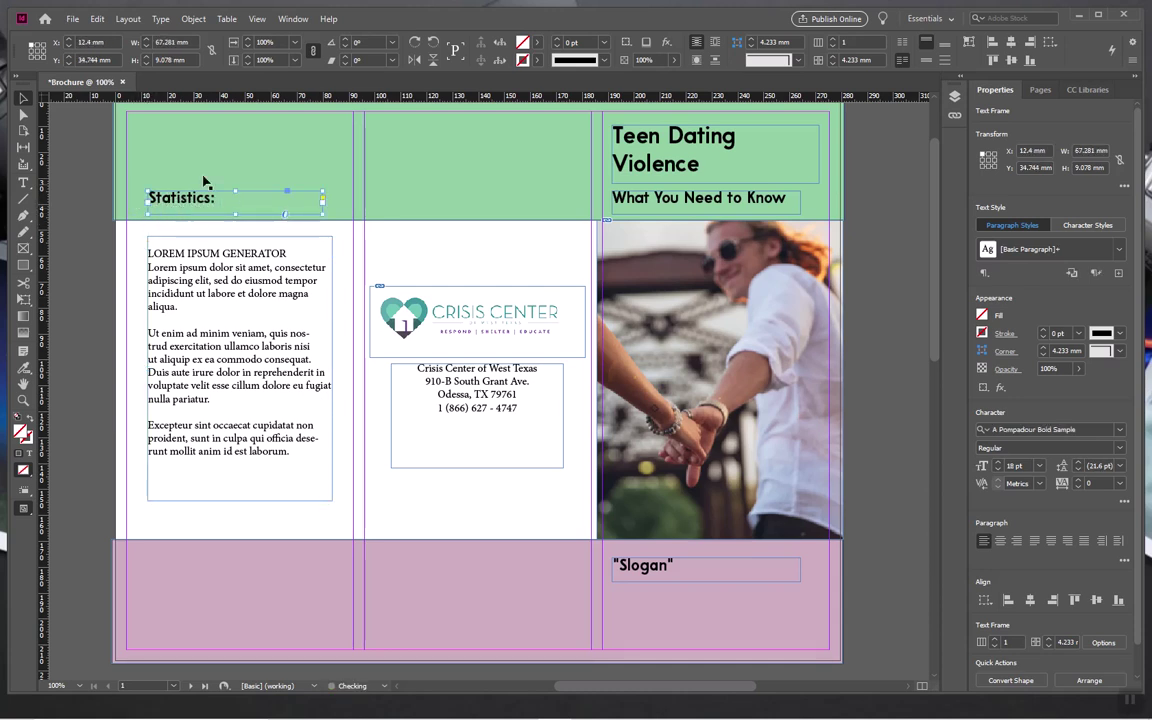
left_click(200, 212)
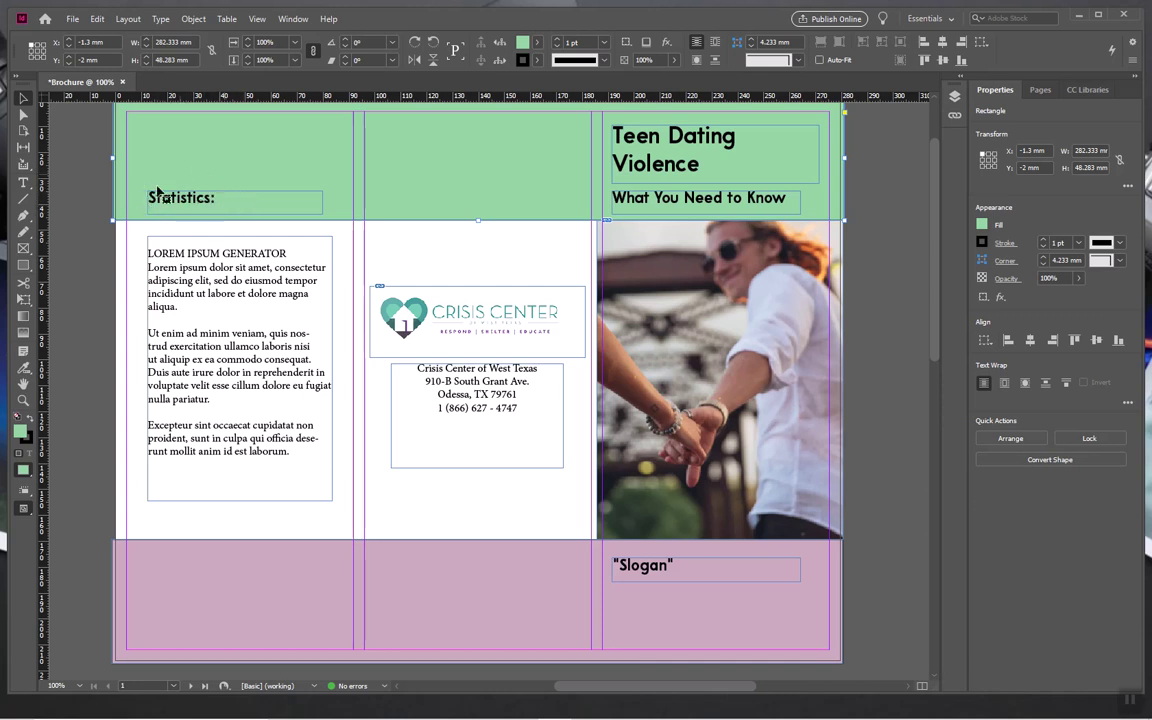
scroll(383, 458, "down", 6)
scroll(370, 470, "up", 5)
scroll(370, 472, "up", 2)
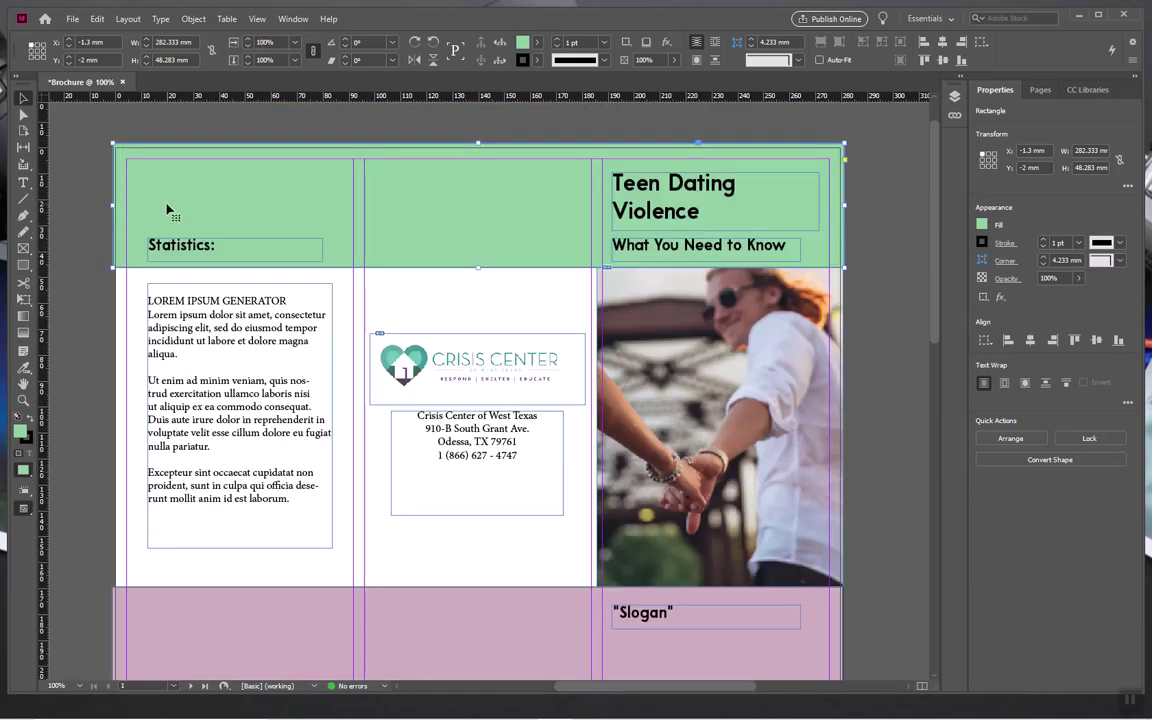
left_click_drag(168, 210, 218, 348)
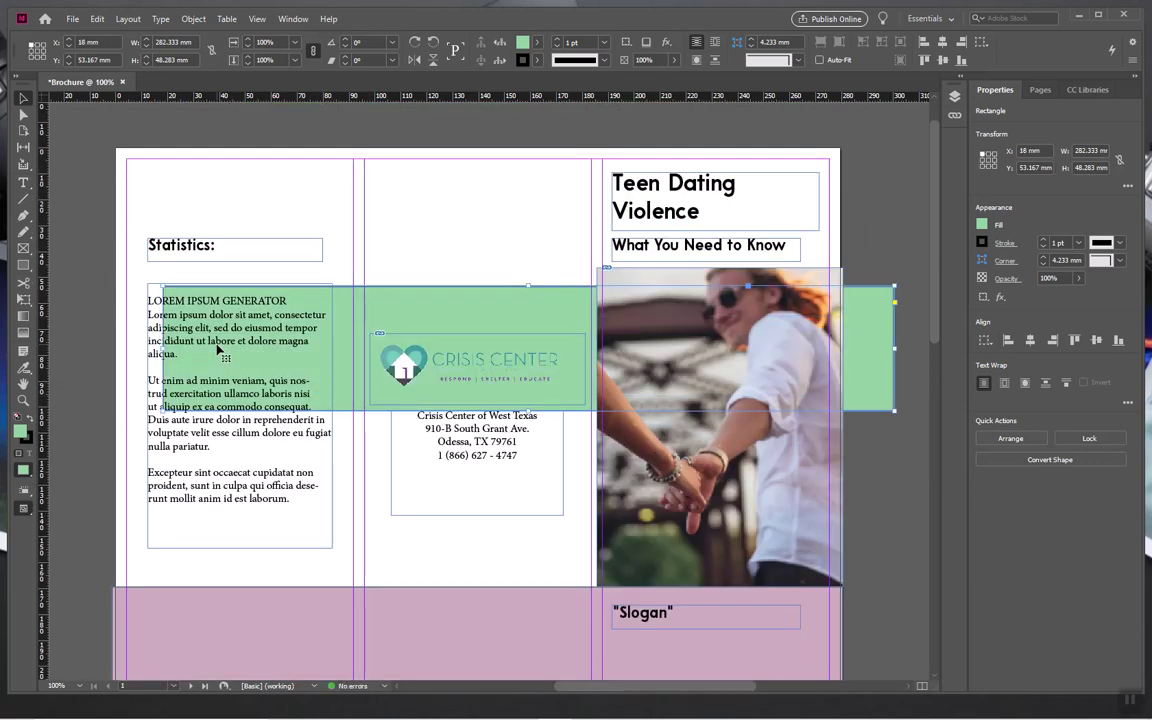
key("ctrl+z")
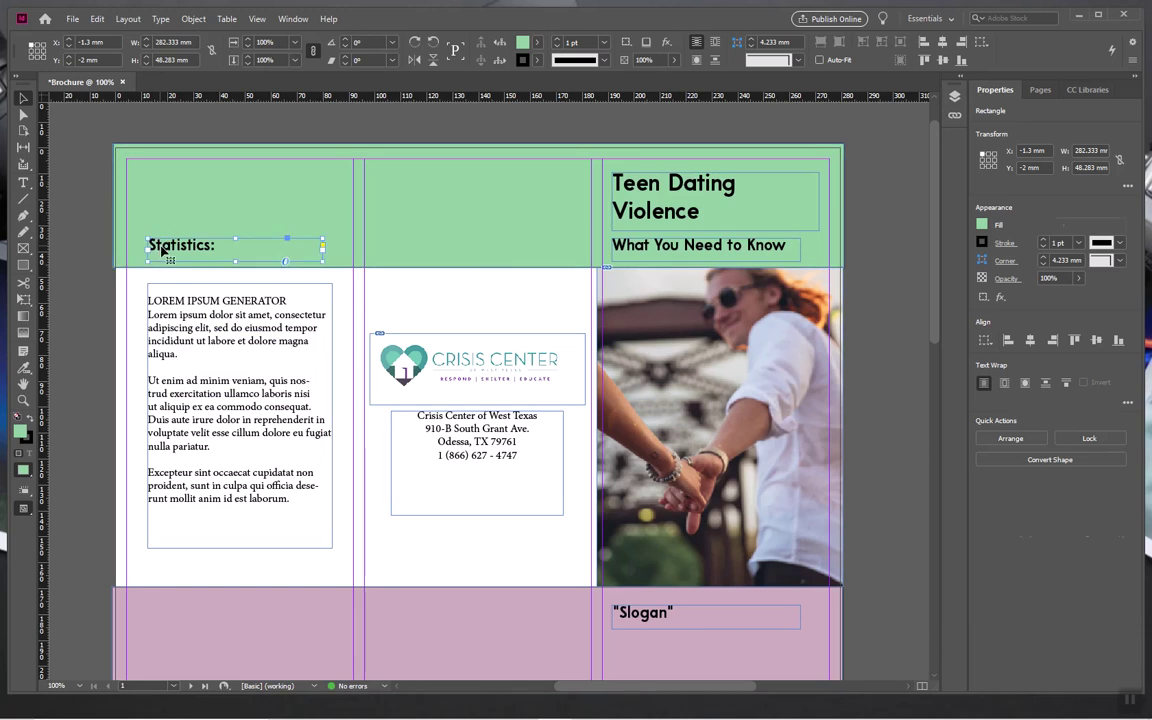
- Copy the "Statistics:" heading and placeholder text frames from page 1 into the first column of page 2
left_click(163, 250)
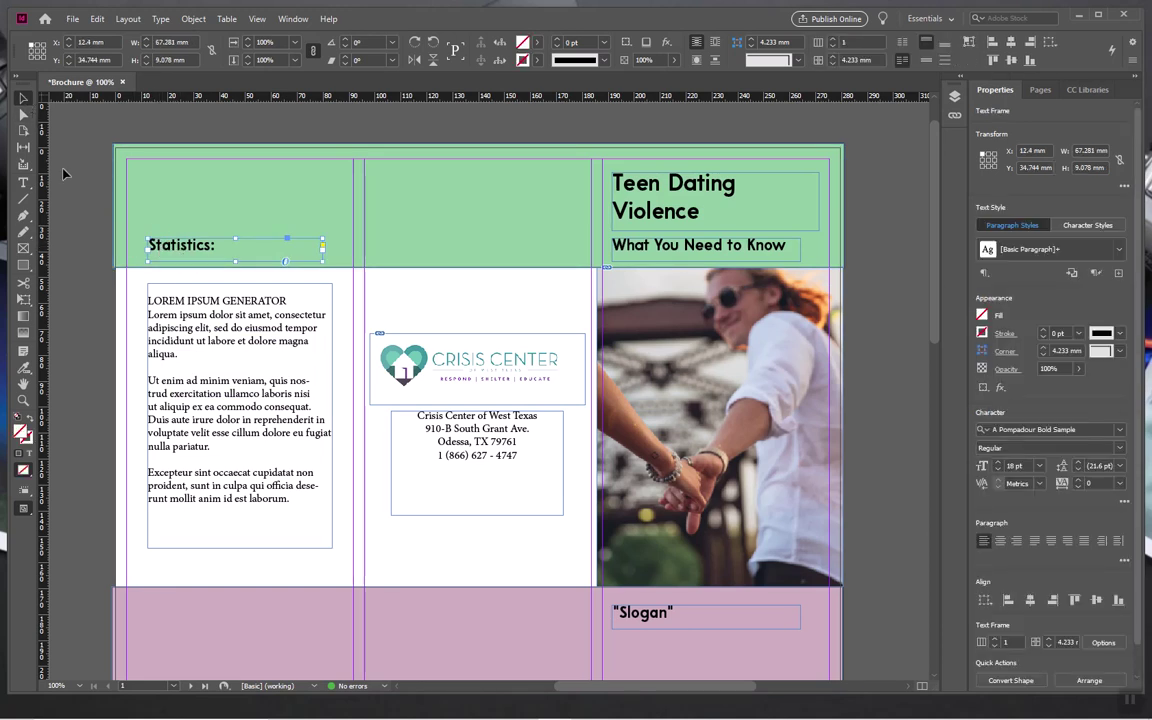
left_click(180, 318, "shift")
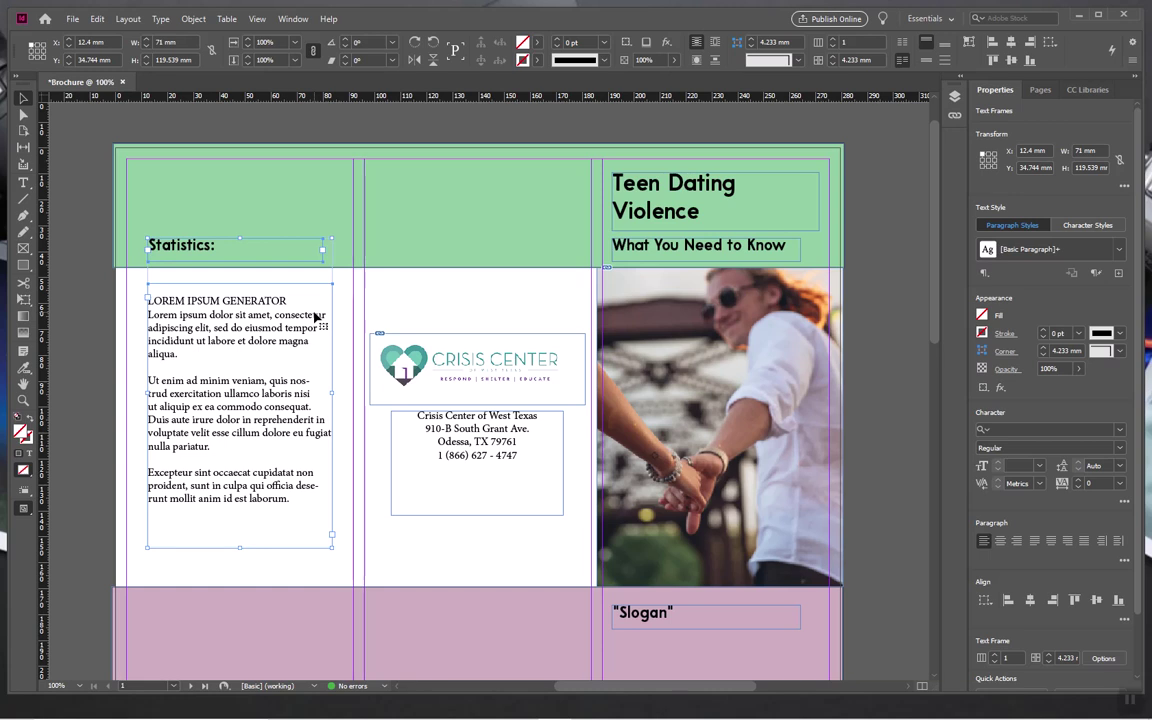
scroll(318, 340, "down", 10)
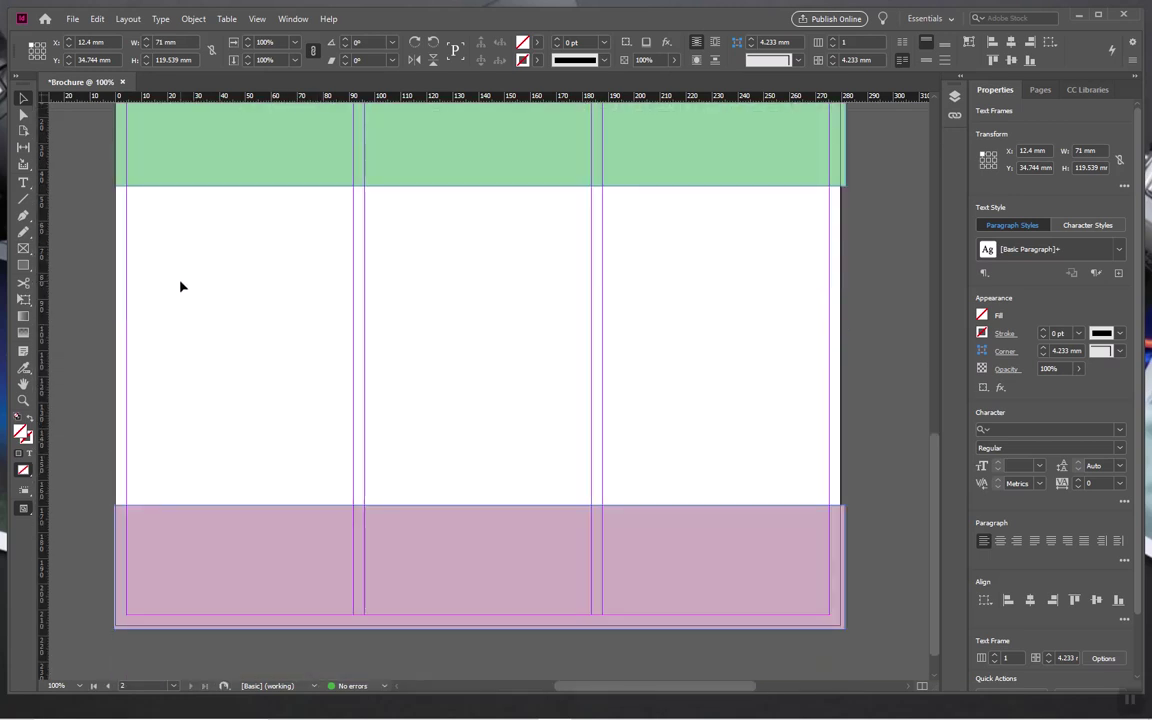
key("ctrl+v")
left_click_drag(450, 345, 226, 284)
left_click(335, 186)
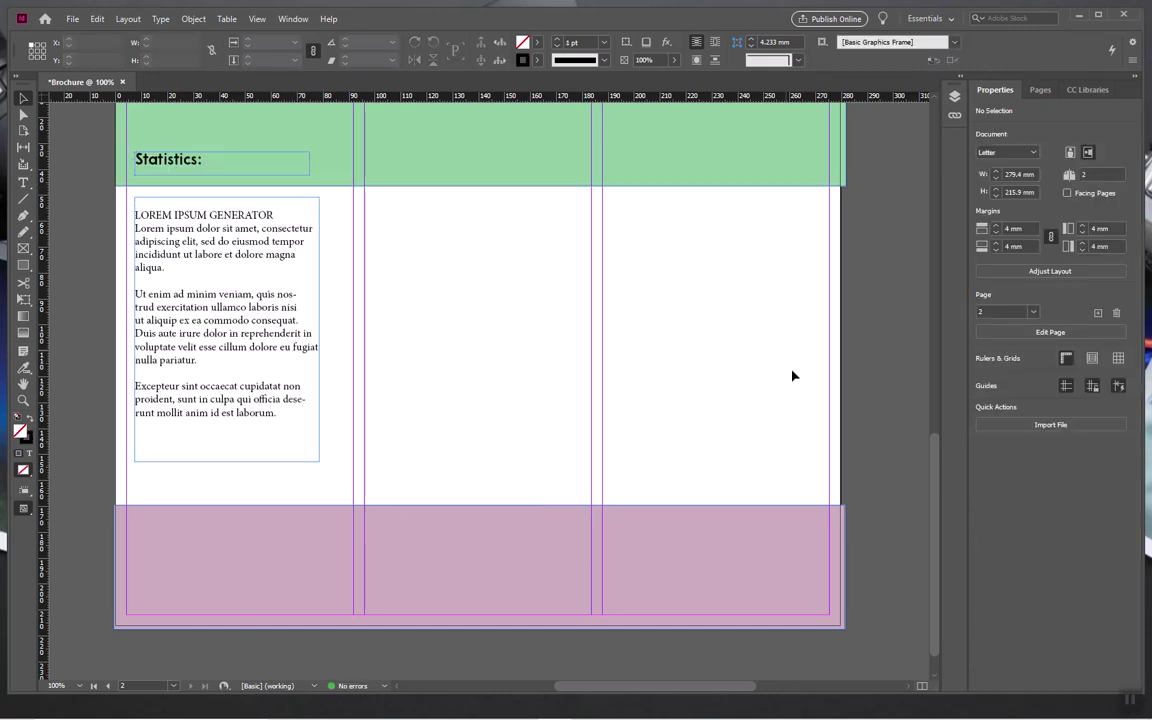
- Review both brochure pages, comparing the layout of page 1 with the copied heading and text on page 2
scroll(522, 363, "up", 2)
scroll(671, 393, "up", 10)
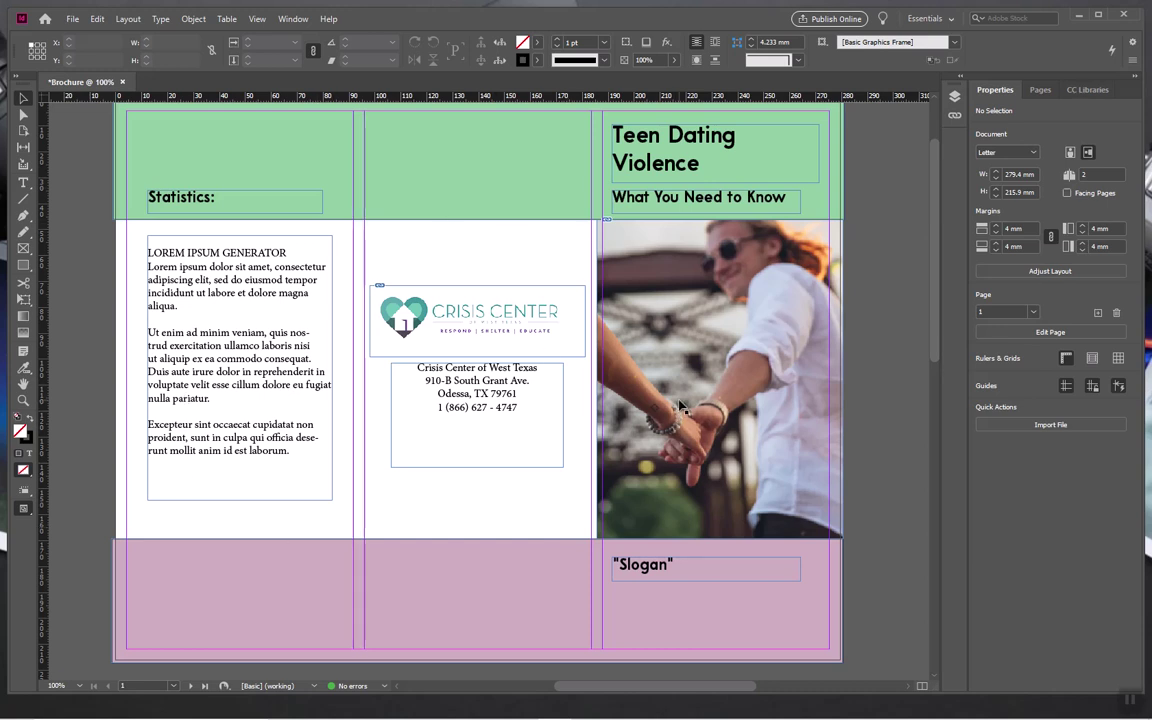
scroll(445, 335, "down", 10)
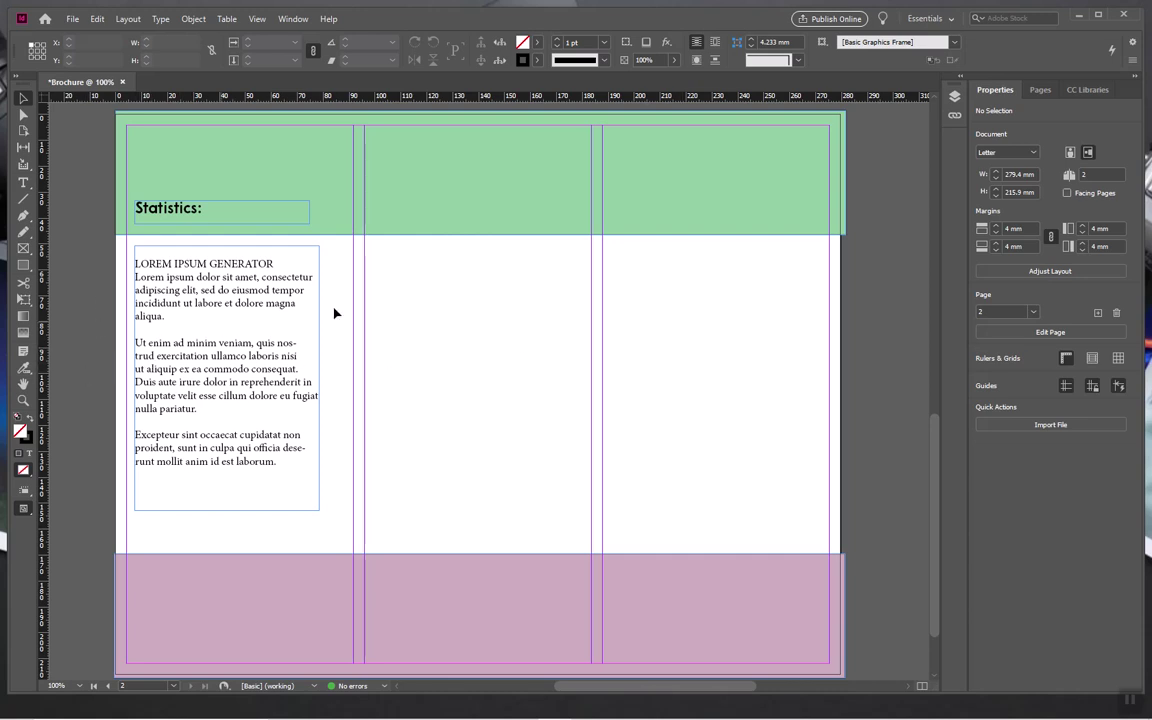
scroll(398, 403, "up", 10)
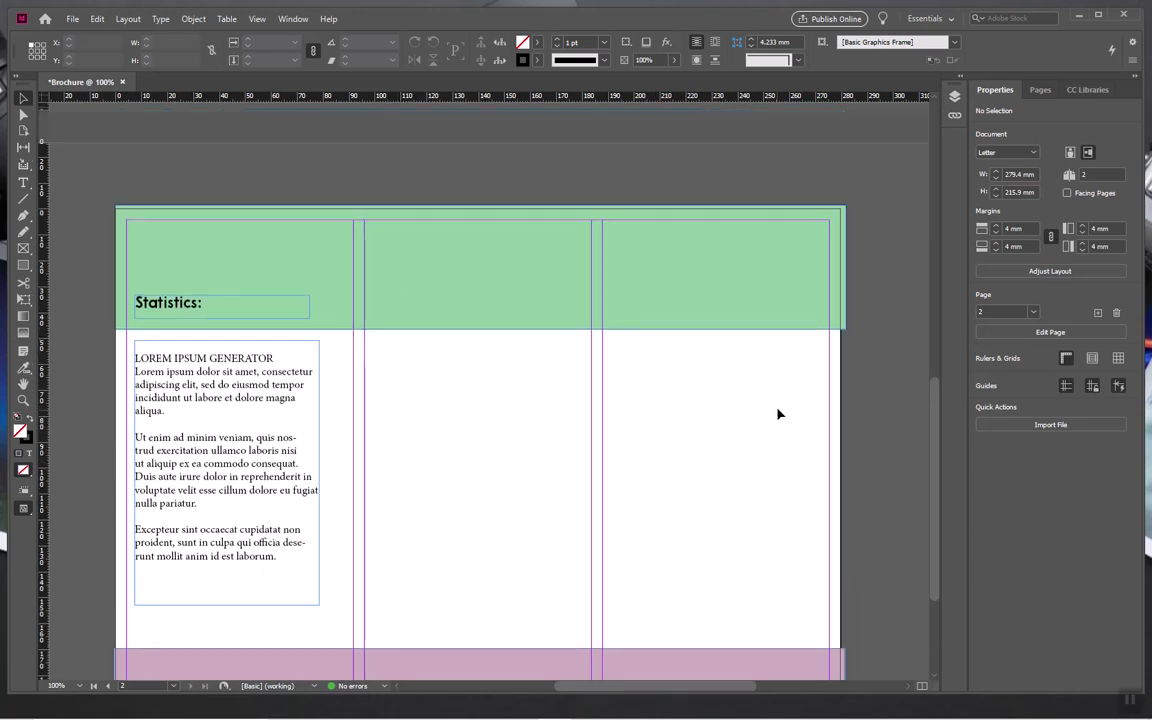
scroll(398, 357, "up", 4)
scroll(437, 380, "down", 12)
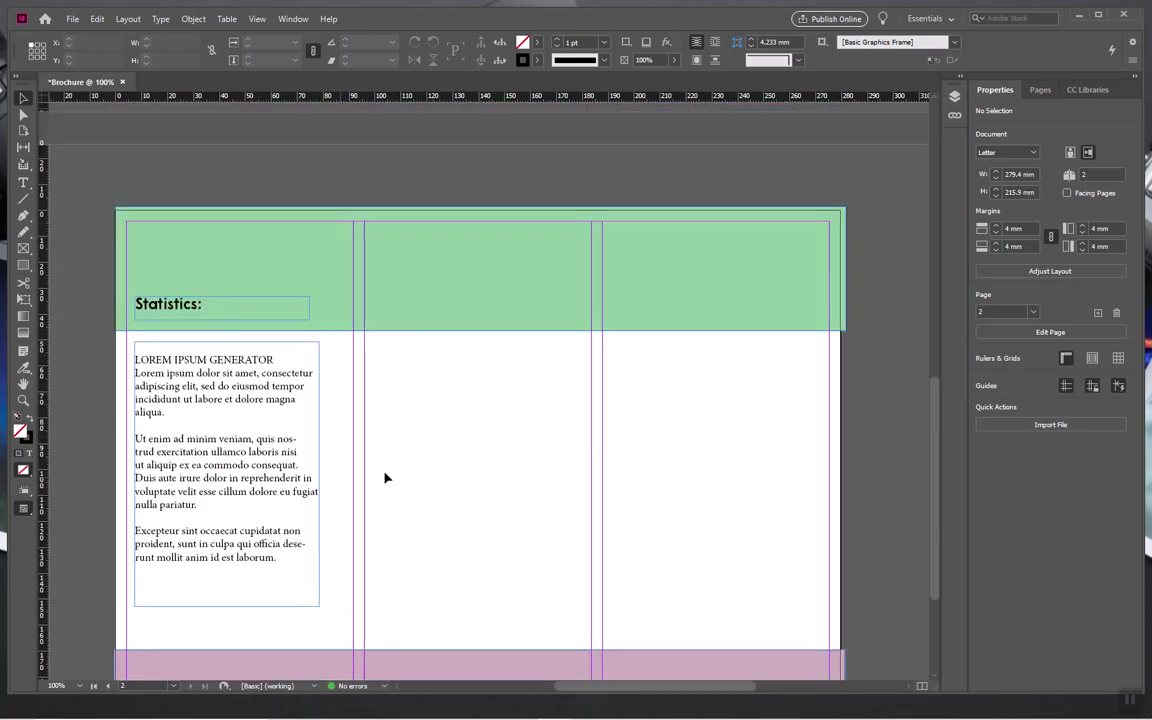
scroll(461, 457, "up", 10)
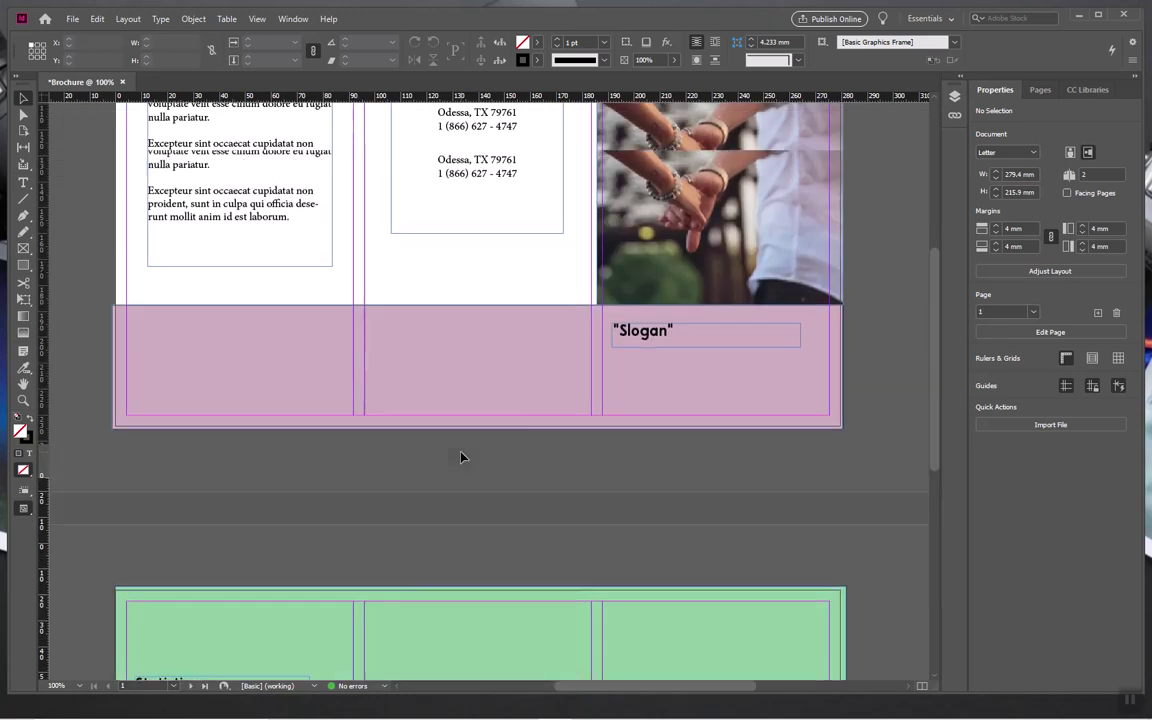
scroll(461, 457, "down", 1)
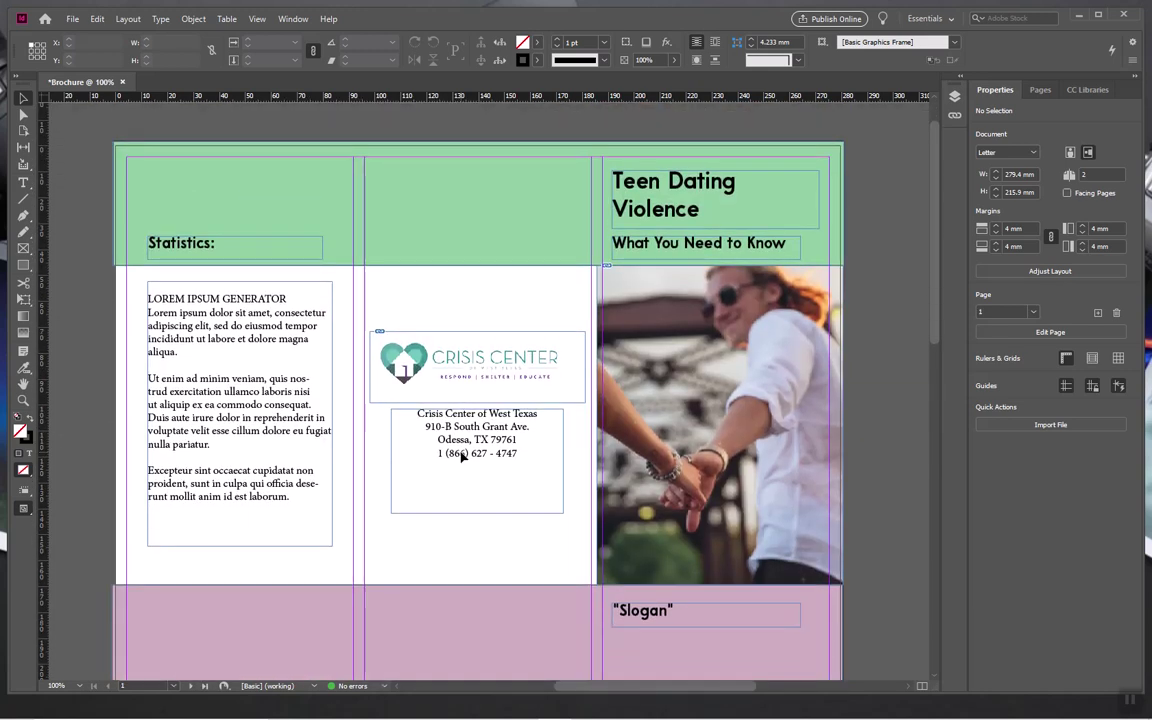
scroll(461, 457, "down", 1)
scroll(461, 457, "up", 1)
scroll(461, 457, "down", 1)
scroll(461, 457, "up", 1)
left_click(72, 19)
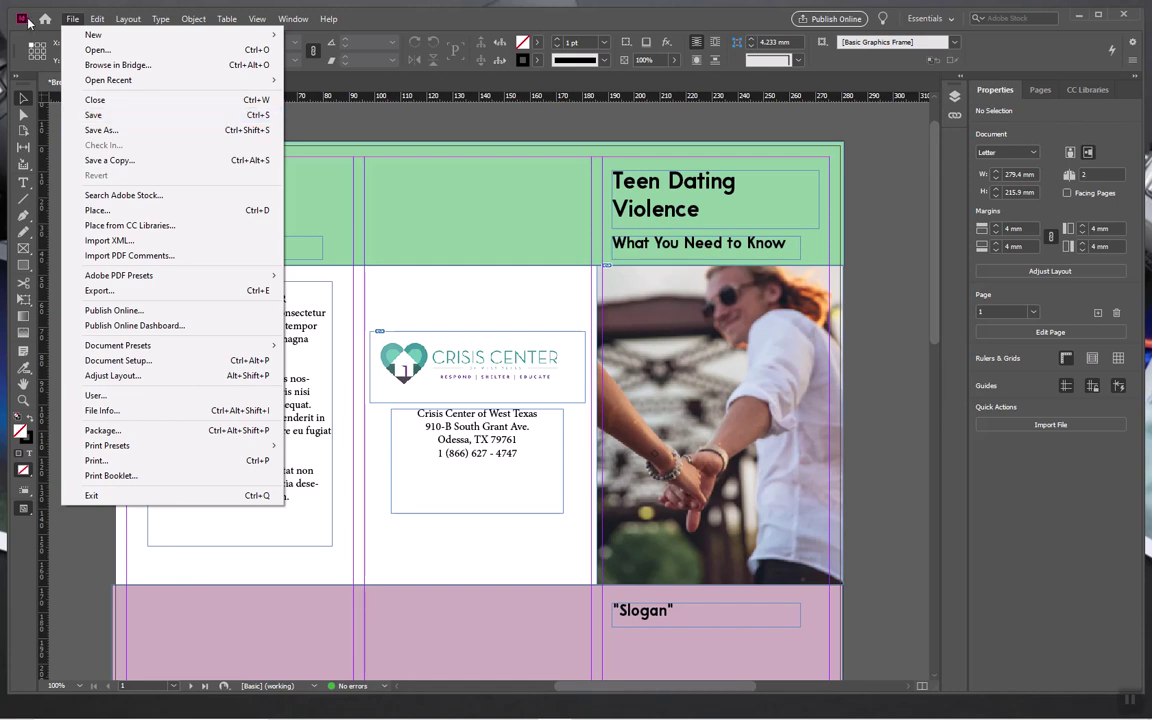
left_click(101, 130)
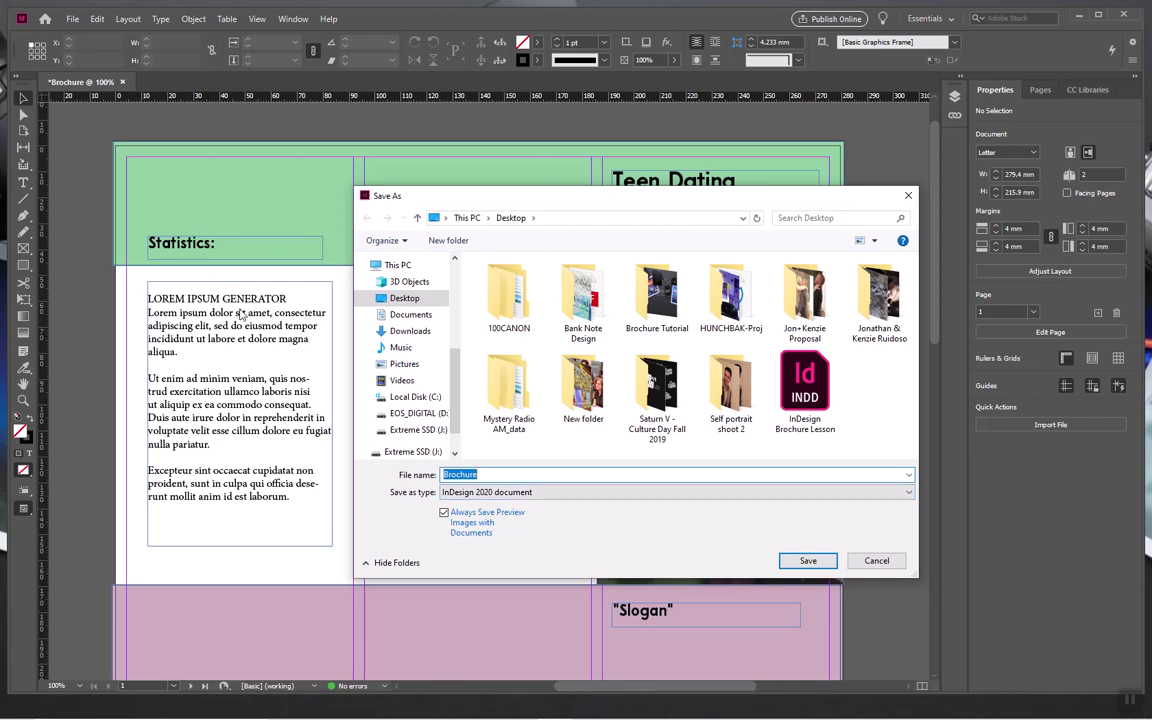
left_click(876, 566)
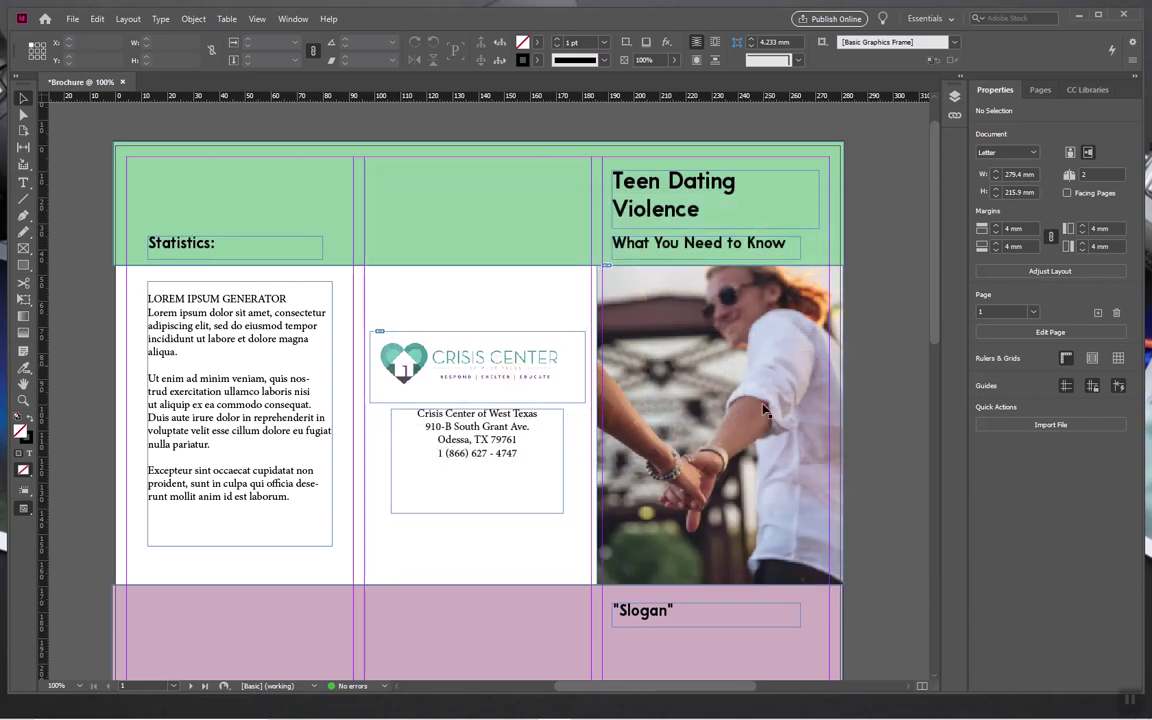
- Export all pages to the Desktop as Adobe PDF (Print) named Brochure, replacing the existing file and using the High Quality Print preset
left_click(72, 20)
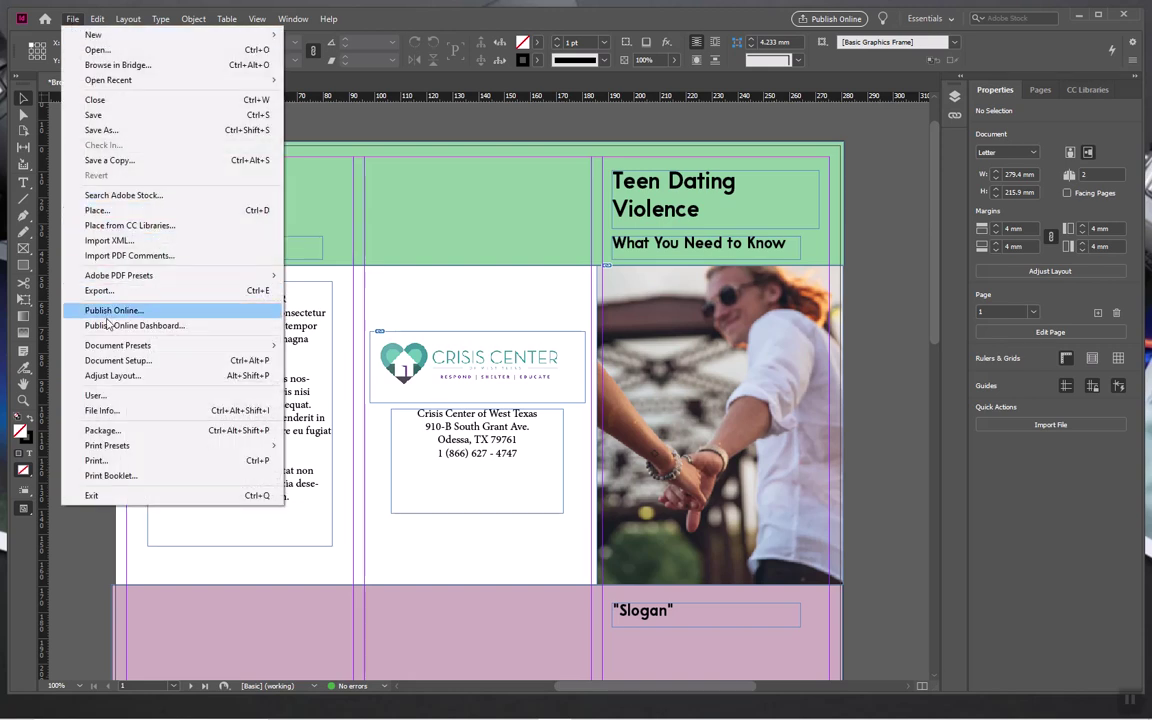
left_click(169, 294)
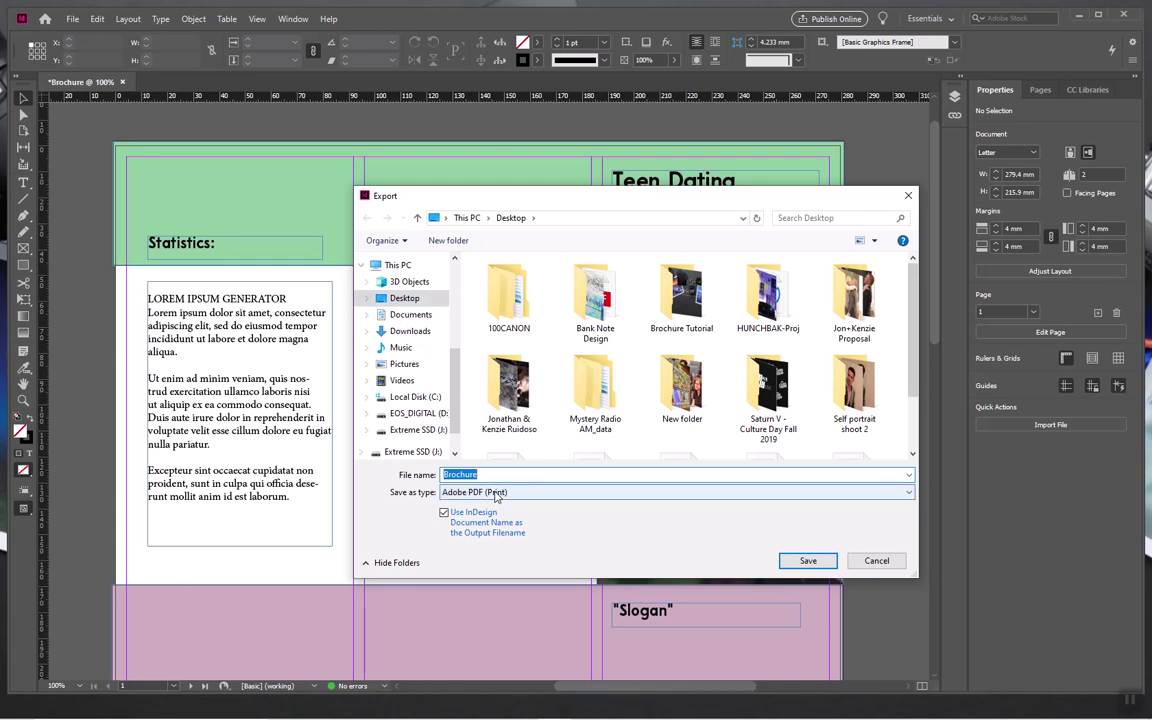
left_click(495, 496)
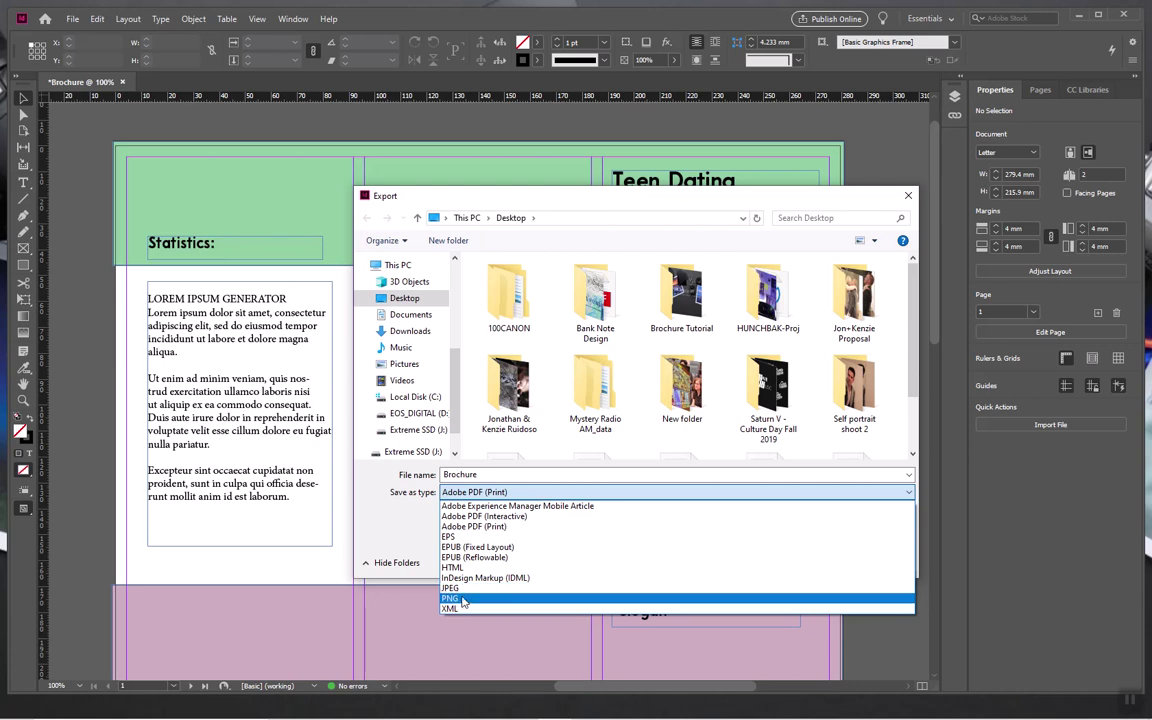
left_click(476, 527)
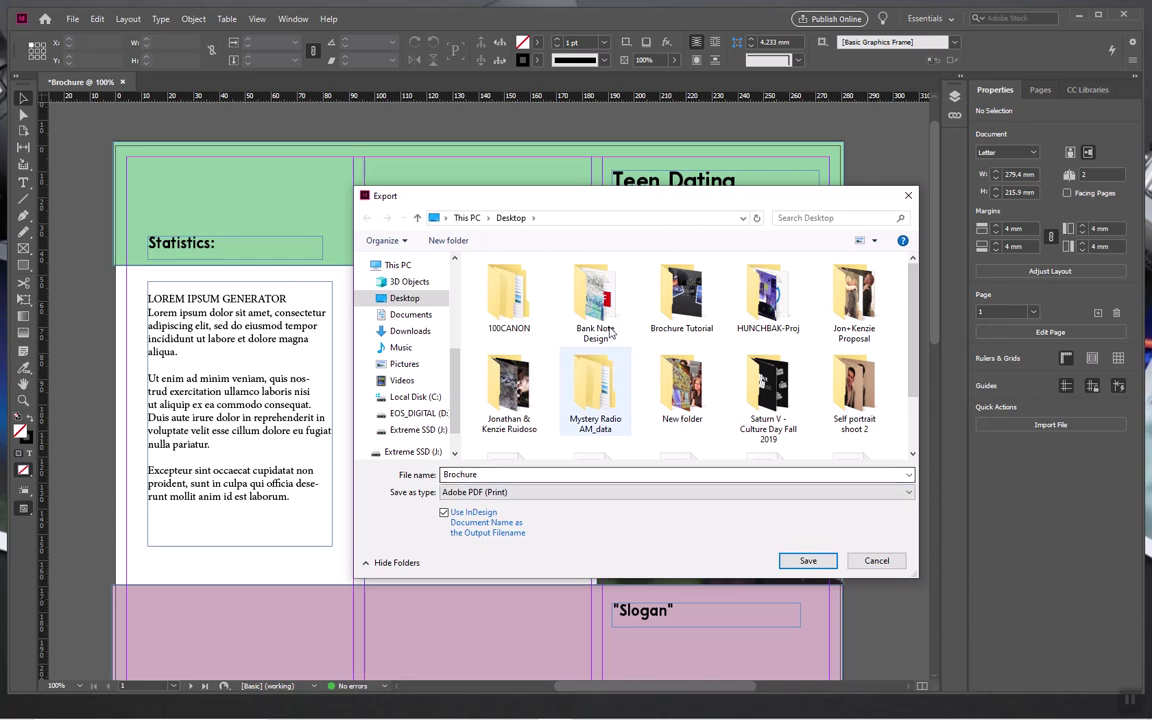
left_click(806, 560)
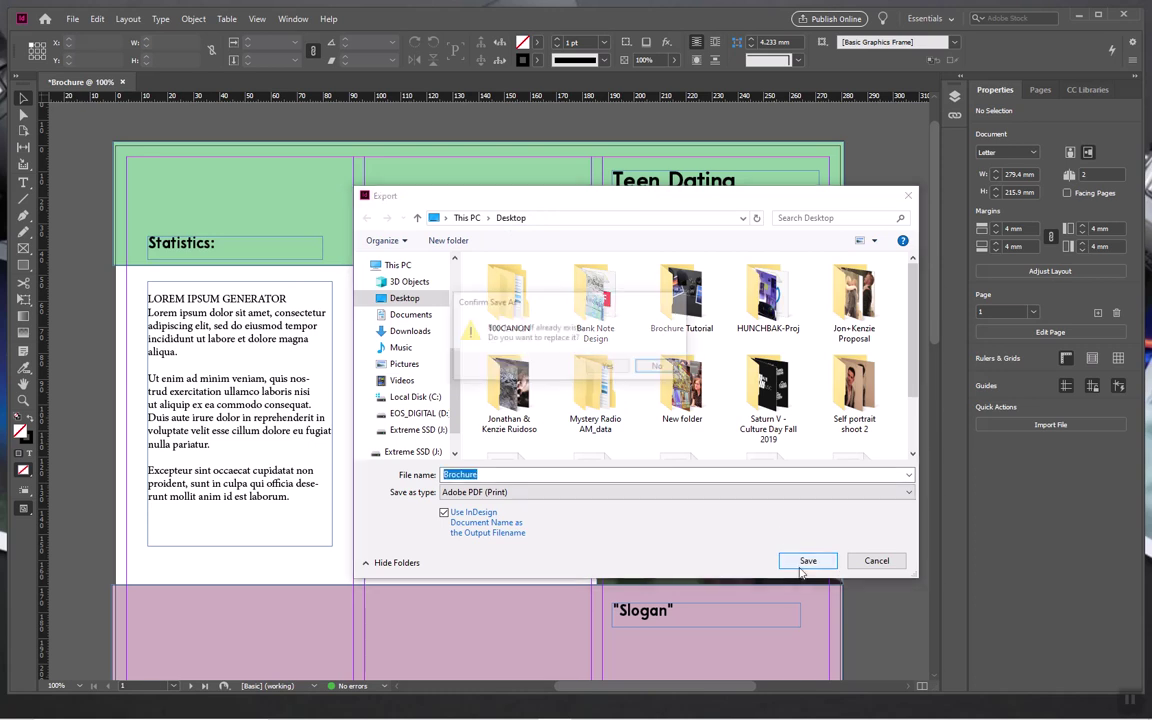
left_click(612, 368)
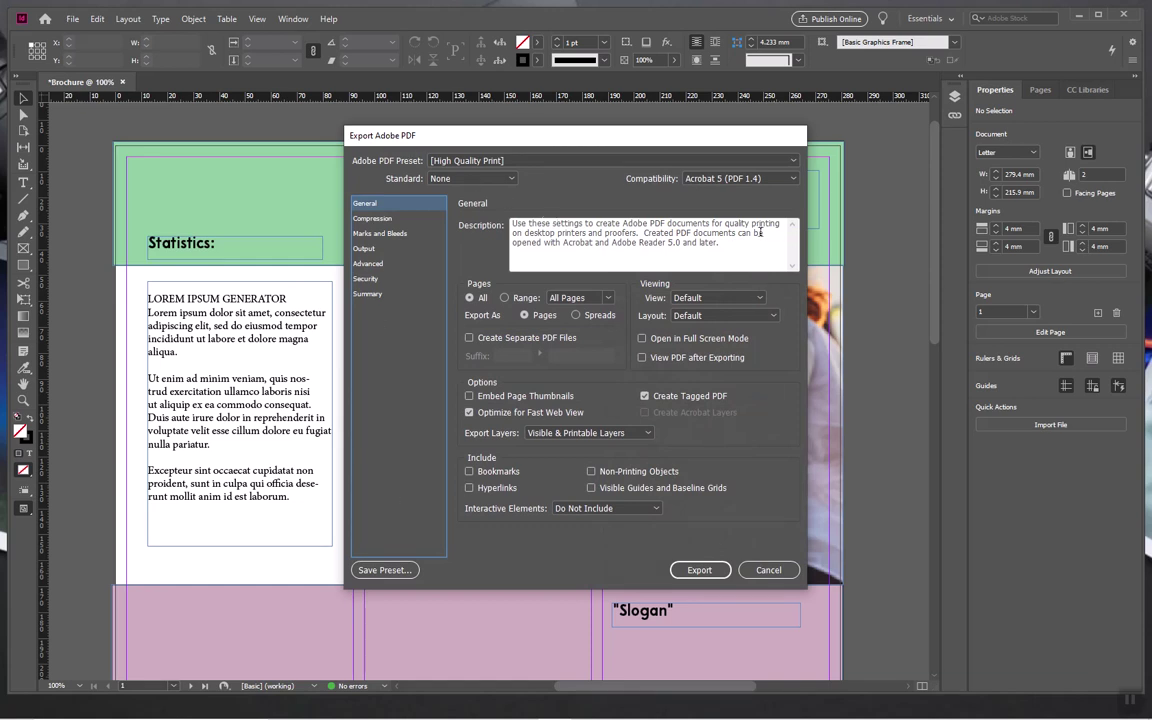
left_click(700, 571)
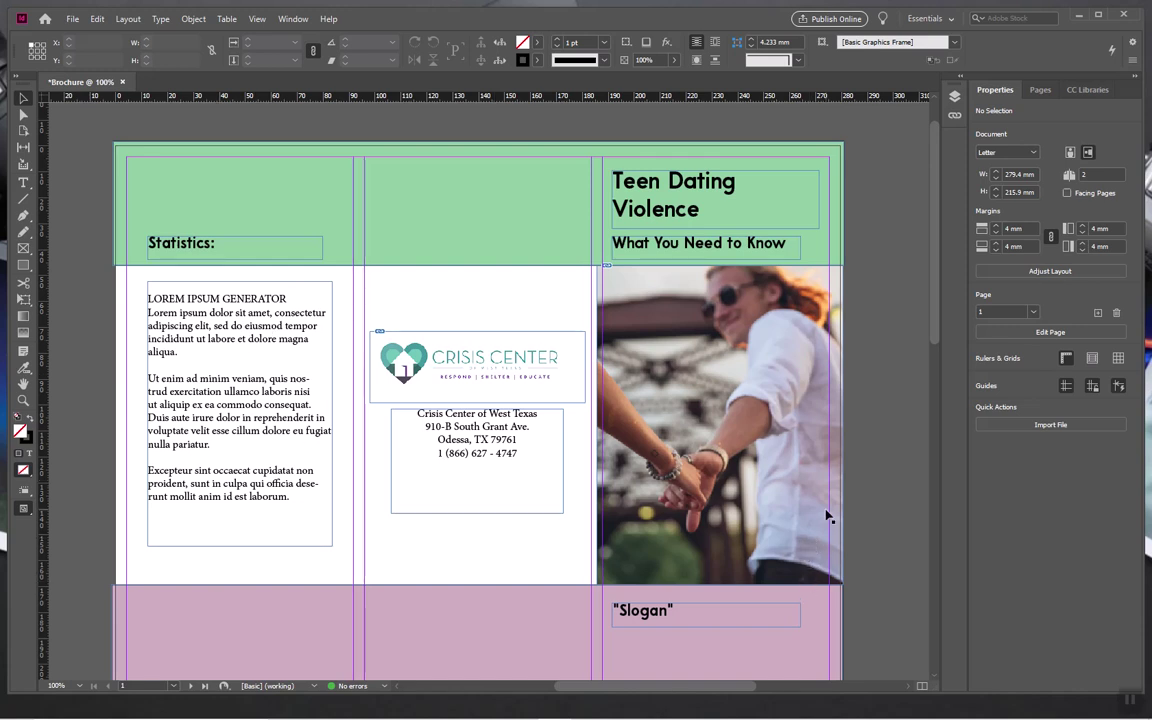
mouse_move(1137, 703)
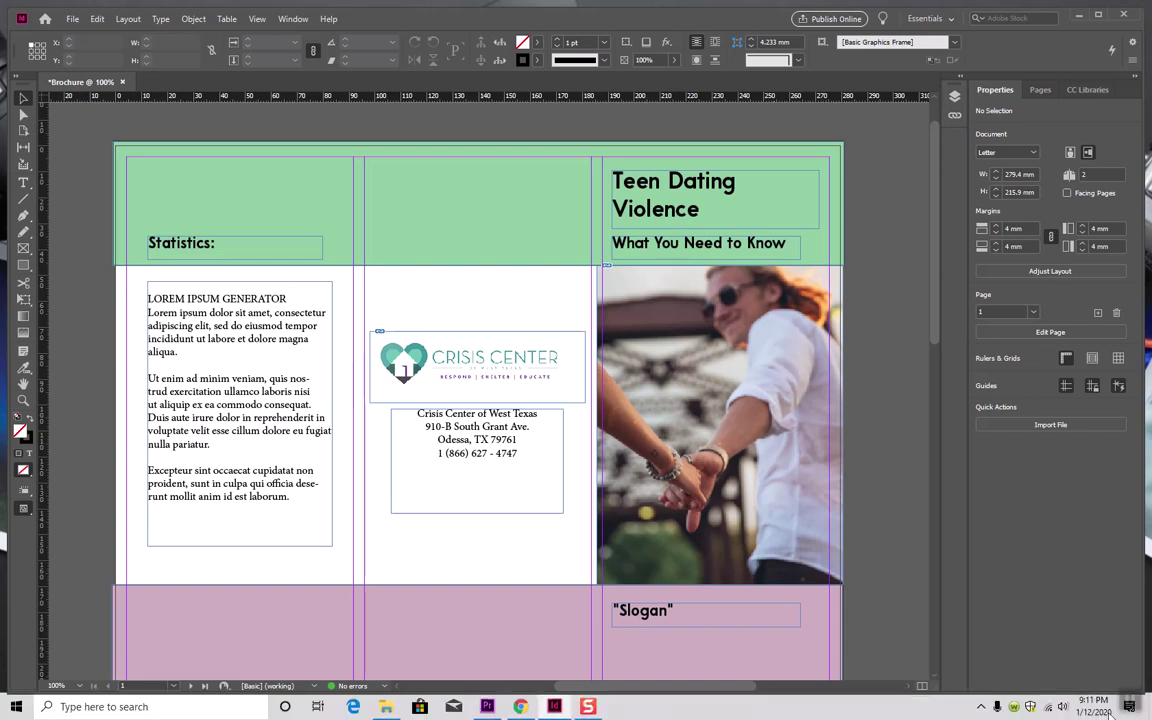